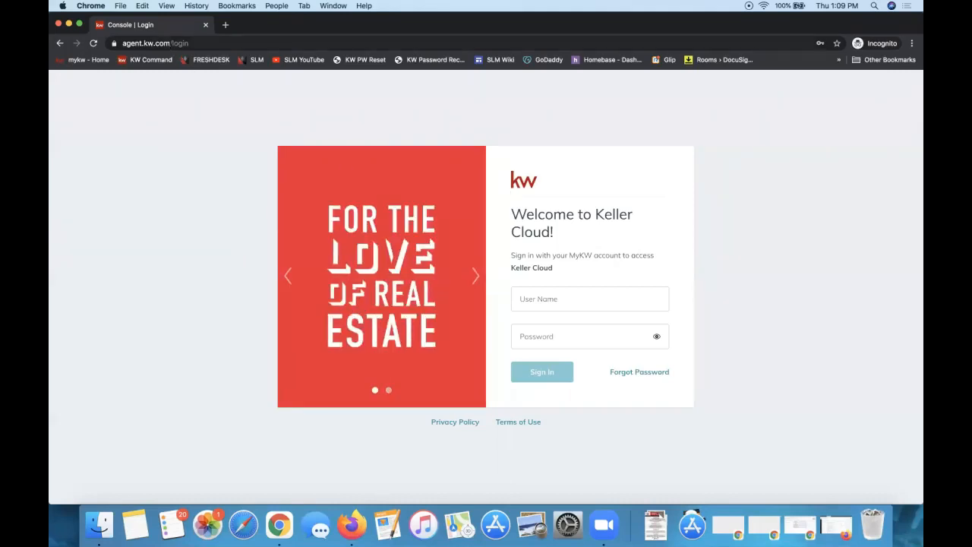
# Go to the agent.kw.com Keller Cloud login page in Chrome
pyautogui.click(169, 43)
pyautogui.click(169, 44)
pyautogui.tripleClick(168, 44)
pyautogui.write('agent.kw.co')
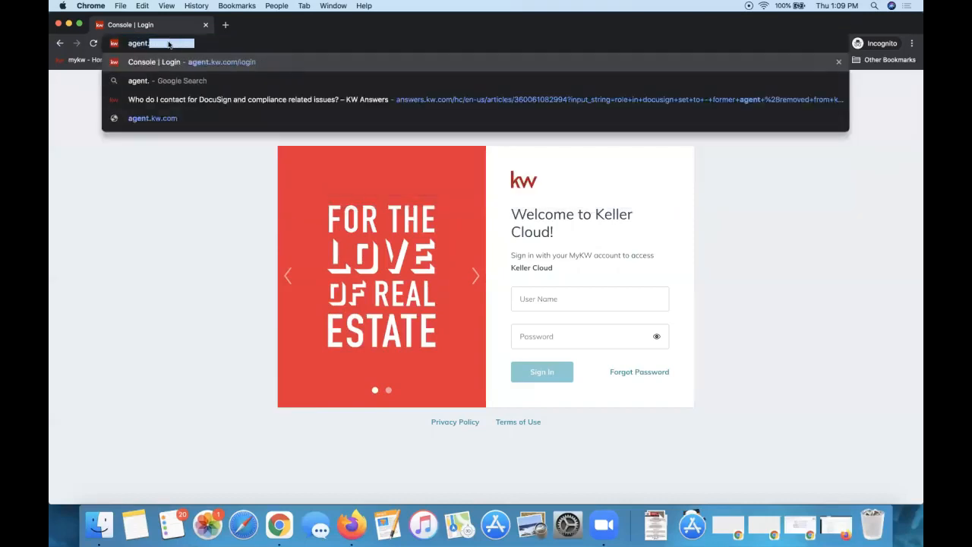
pyautogui.press('Left')
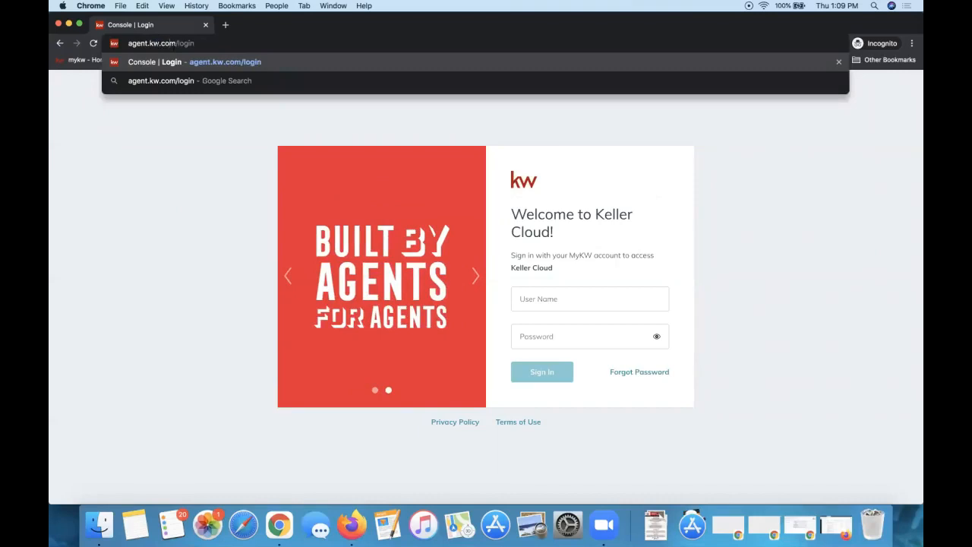
pyautogui.tripleClick(161, 44)
pyautogui.click(154, 250)
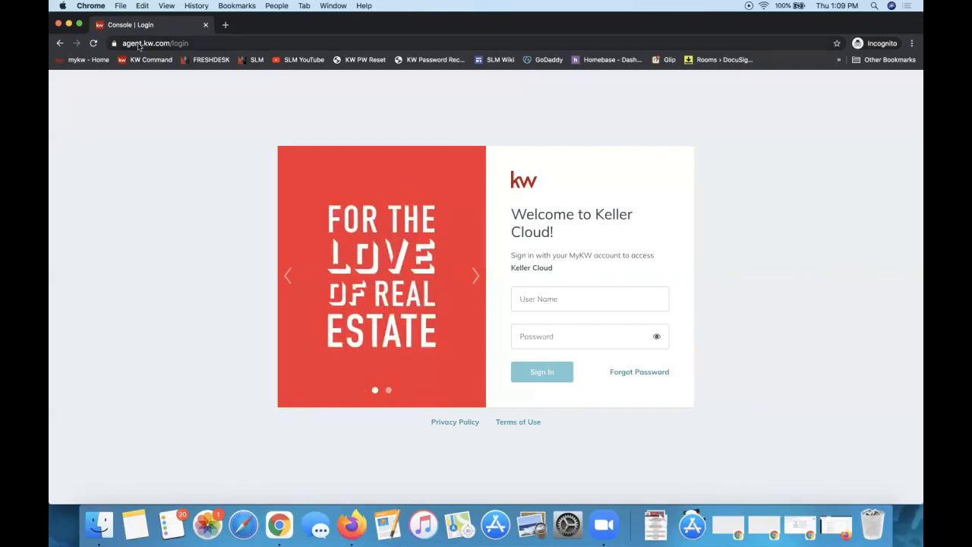
# Fill the sign-in form with the saved account's username and password
pyautogui.click(551, 307)
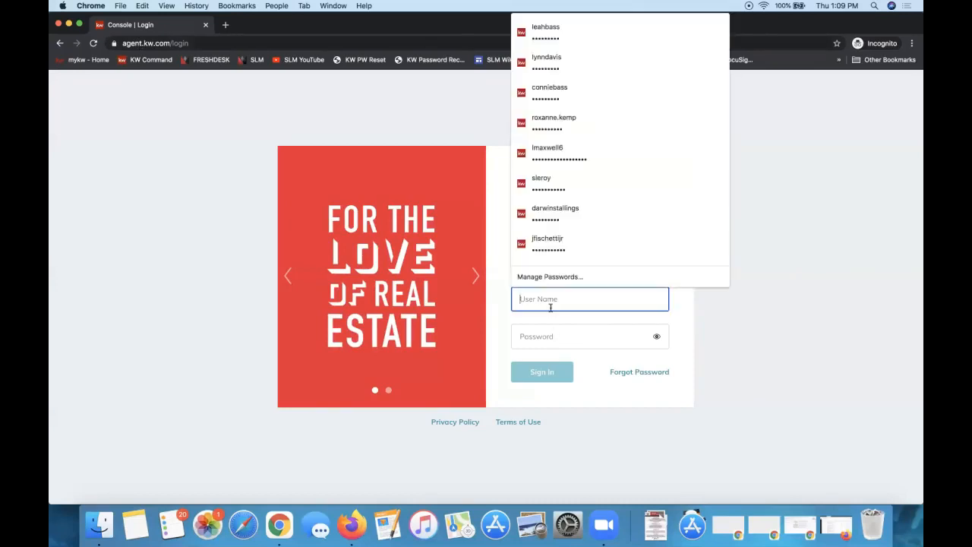
pyautogui.click(549, 337)
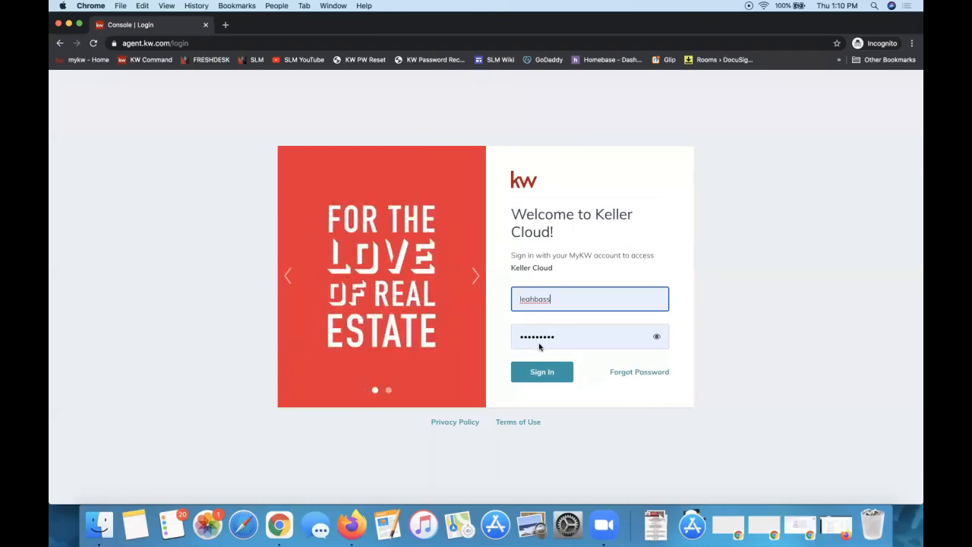
pyautogui.click(642, 396)
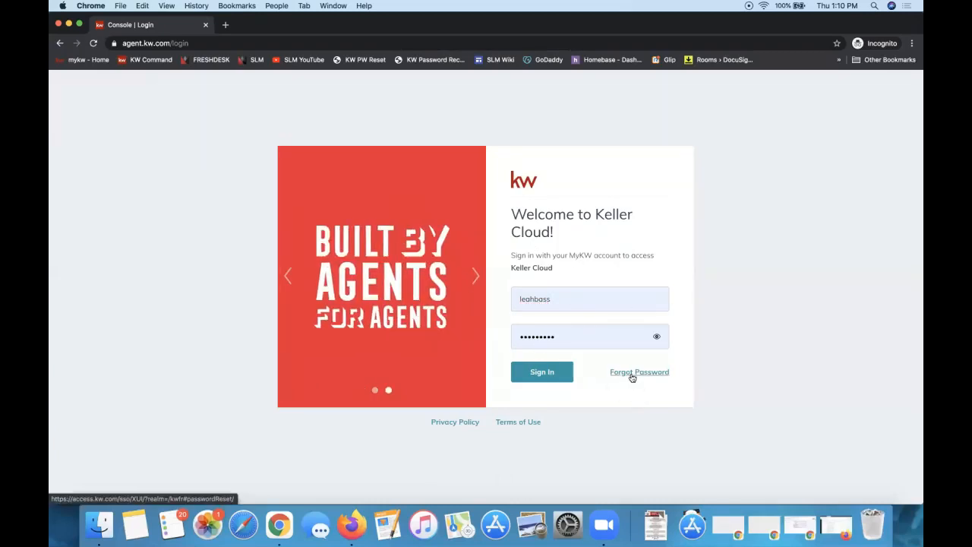
# Sign in to Keller Cloud and open the account options menu on the dashboard
pyautogui.click(542, 373)
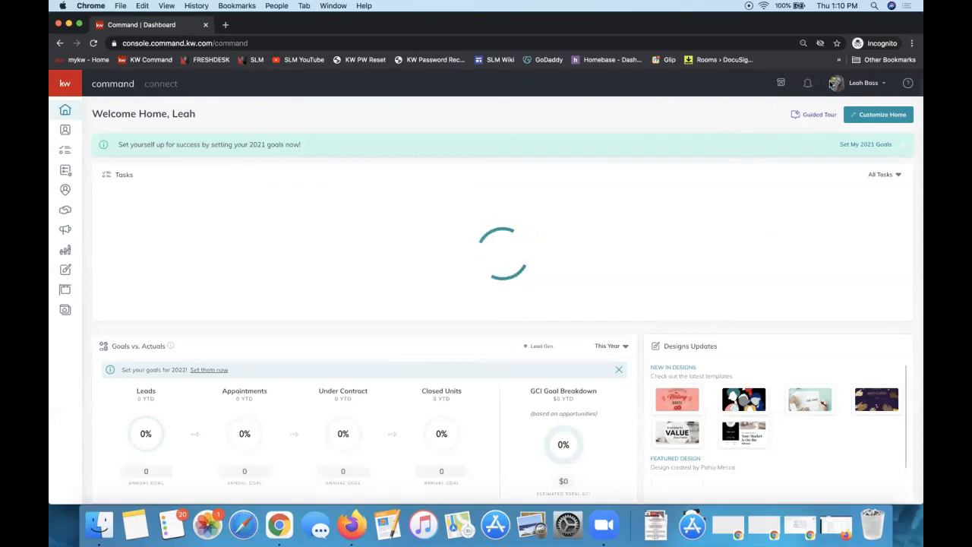
pyautogui.click(867, 90)
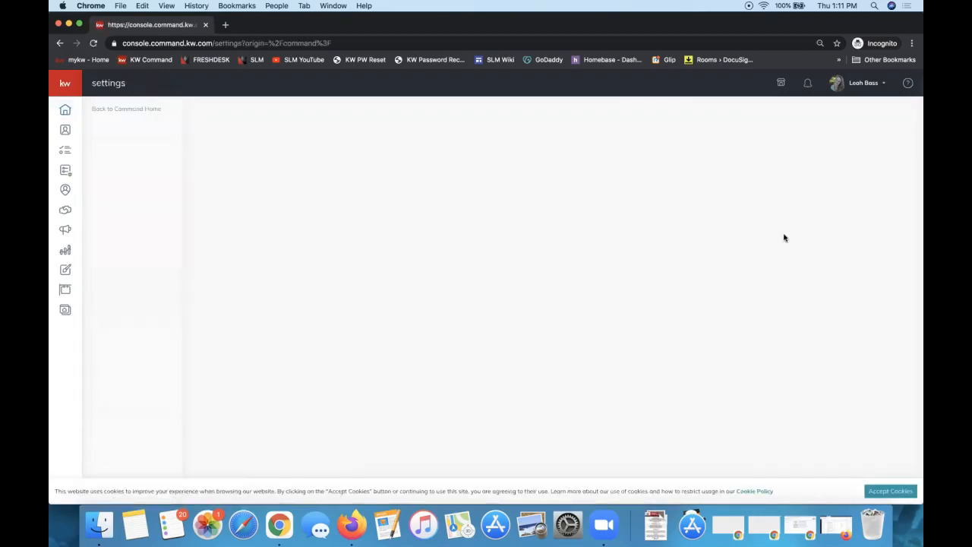
# Review Settings' Applications section, highlighting DocuSign's Connected status under Connected Apps
pyautogui.click(862, 91)
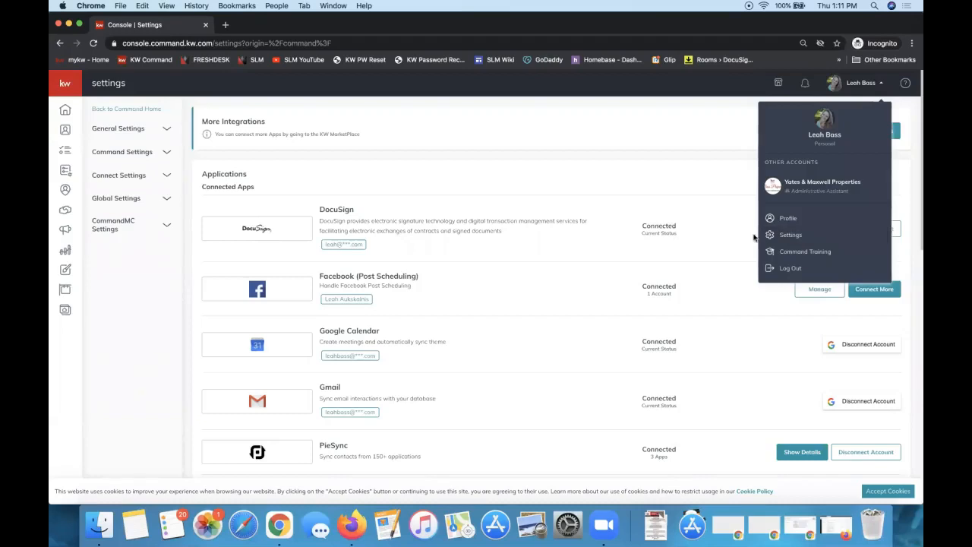
pyautogui.click(705, 238)
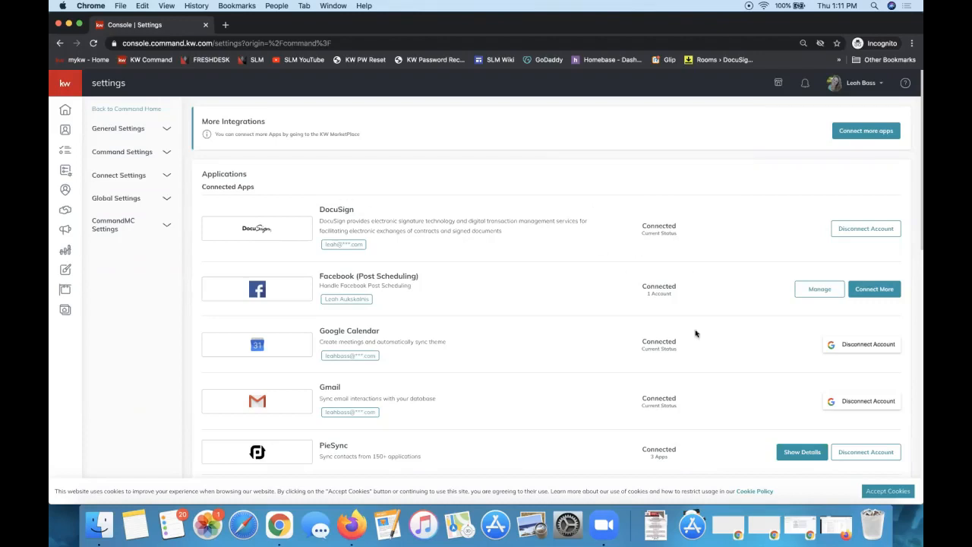
pyautogui.doubleClick(656, 225)
pyautogui.tripleClick(232, 187)
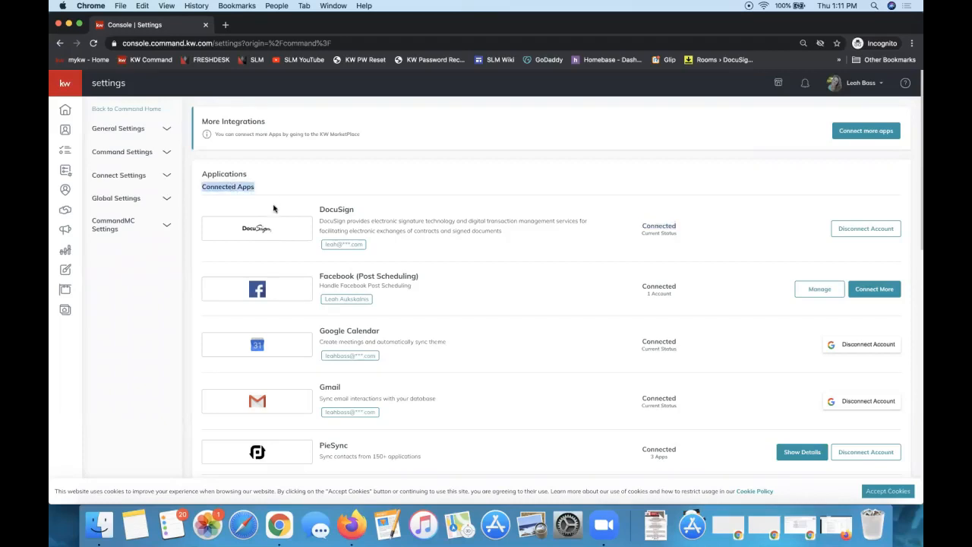
pyautogui.doubleClick(219, 176)
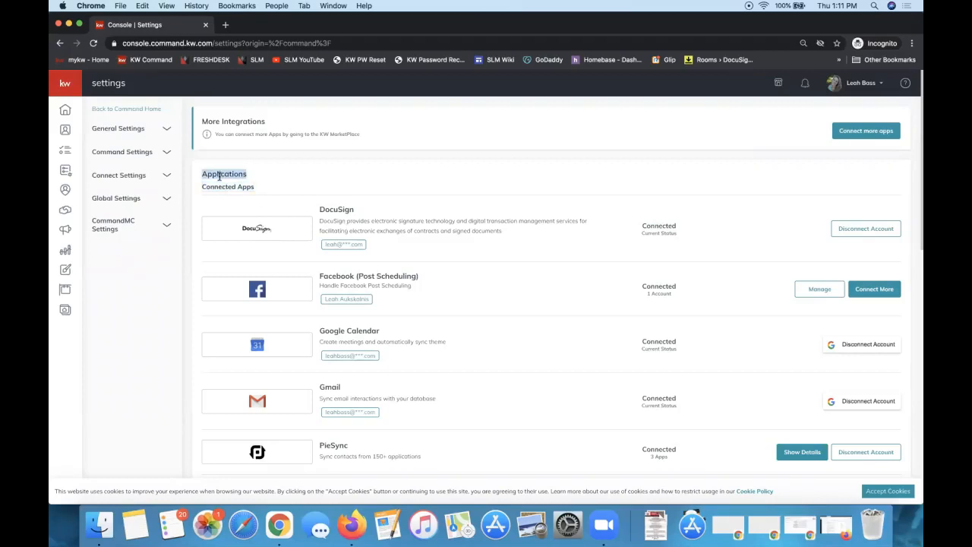
pyautogui.click(860, 86)
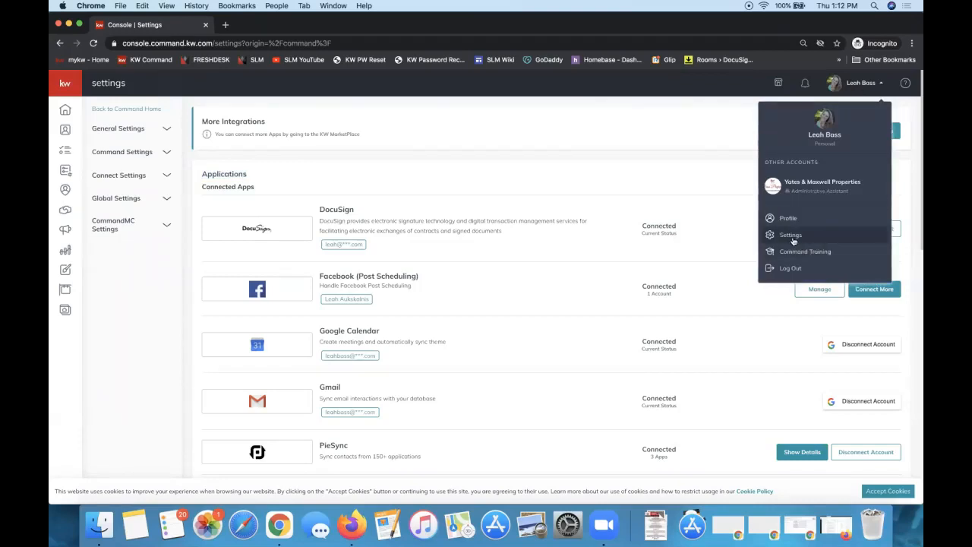
pyautogui.doubleClick(223, 186)
pyautogui.tripleClick(222, 186)
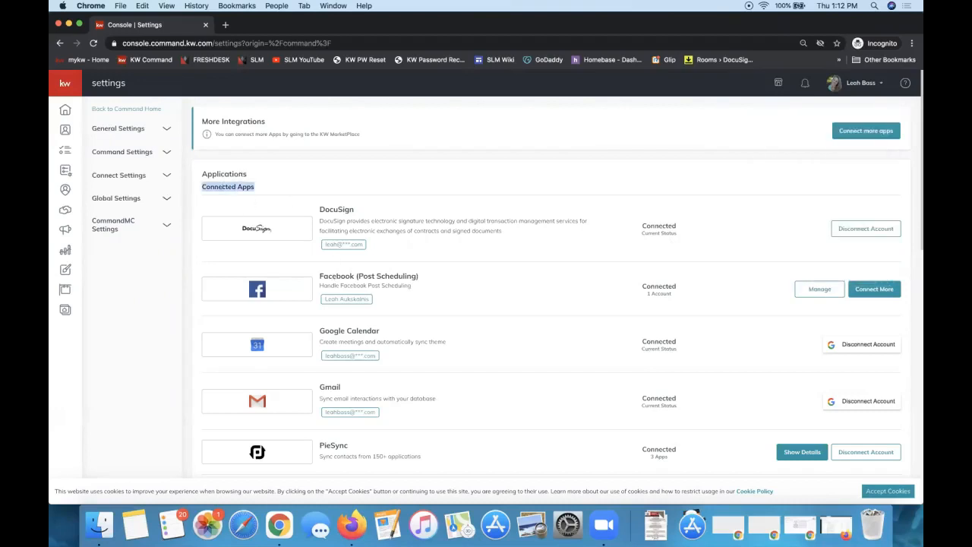
pyautogui.scroll(-5, 476, 423)
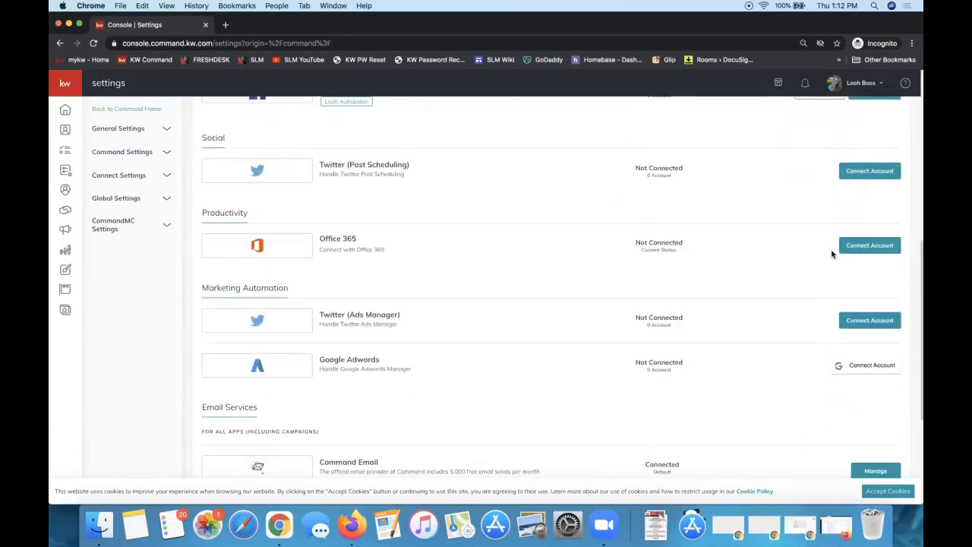
pyautogui.scroll(-3, 831, 254)
pyautogui.scroll(8, 831, 254)
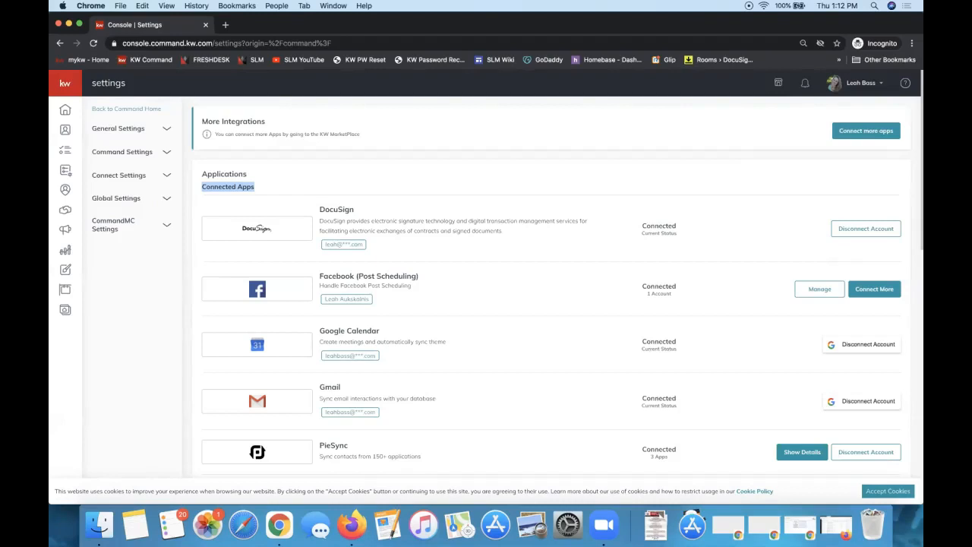
pyautogui.click(613, 166)
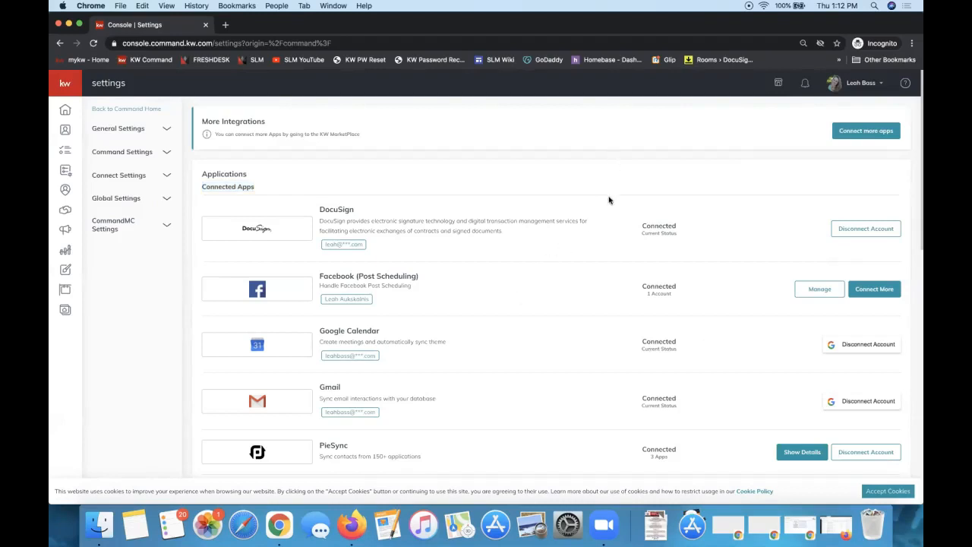
pyautogui.scroll(-5, 608, 199)
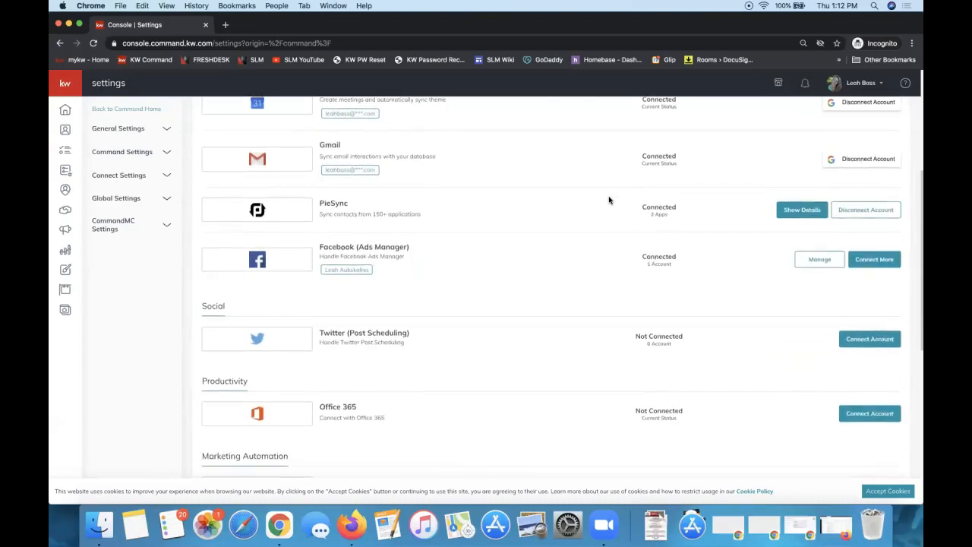
pyautogui.scroll(5, 608, 200)
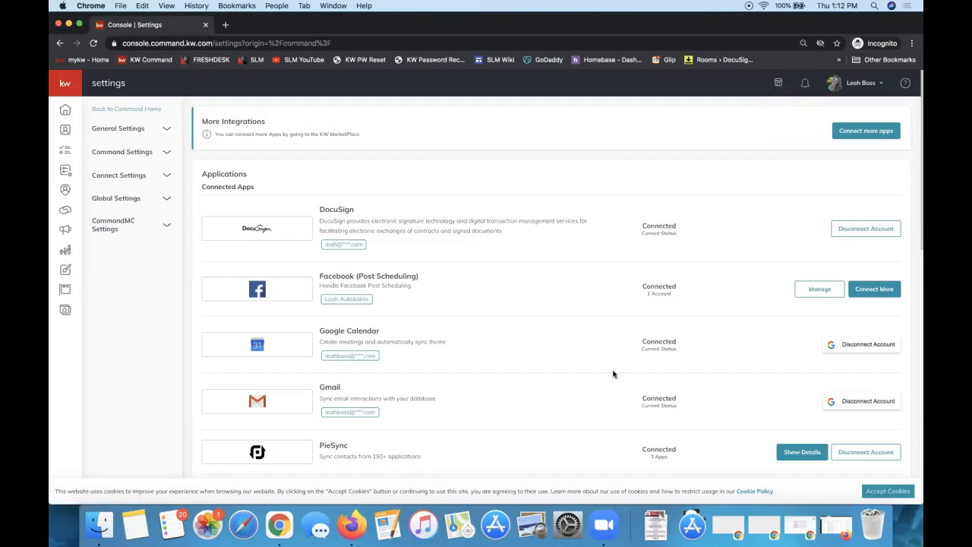
pyautogui.doubleClick(342, 209)
pyautogui.doubleClick(662, 224)
pyautogui.scroll(-8, 540, 249)
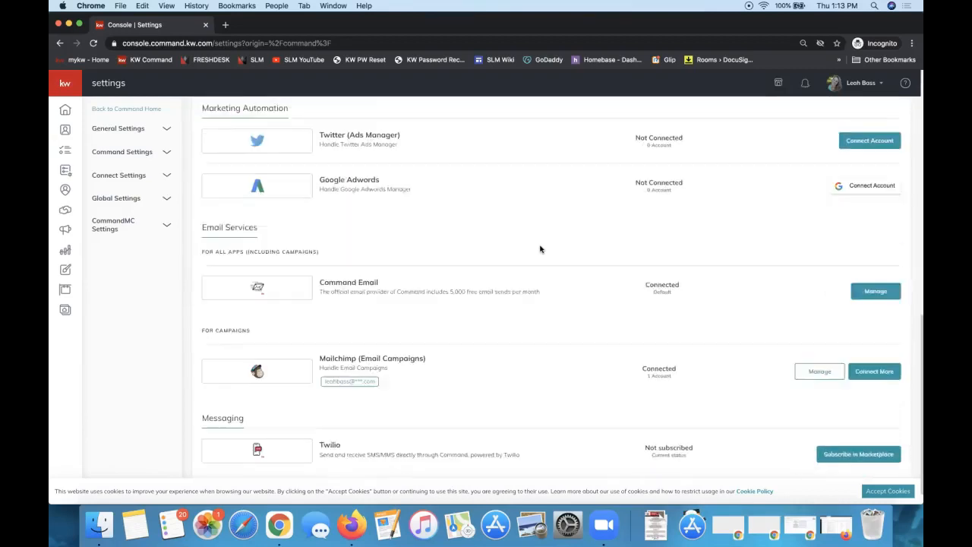
pyautogui.scroll(3, 539, 249)
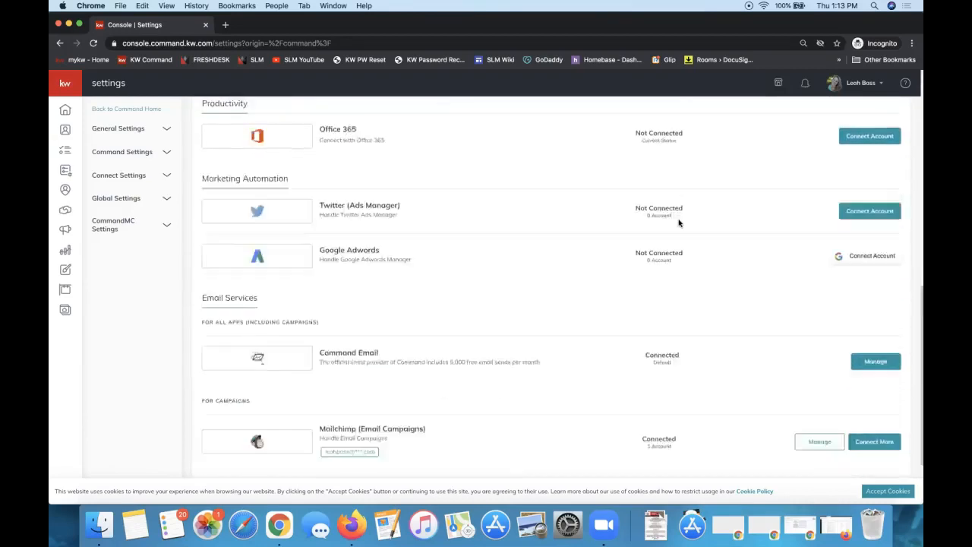
pyautogui.scroll(1, 678, 223)
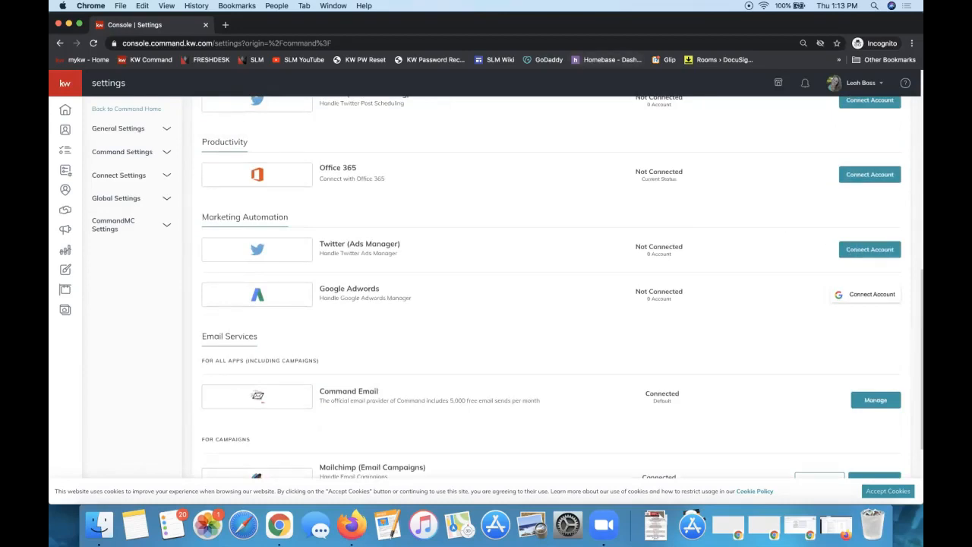
pyautogui.scroll(15, 529, 370)
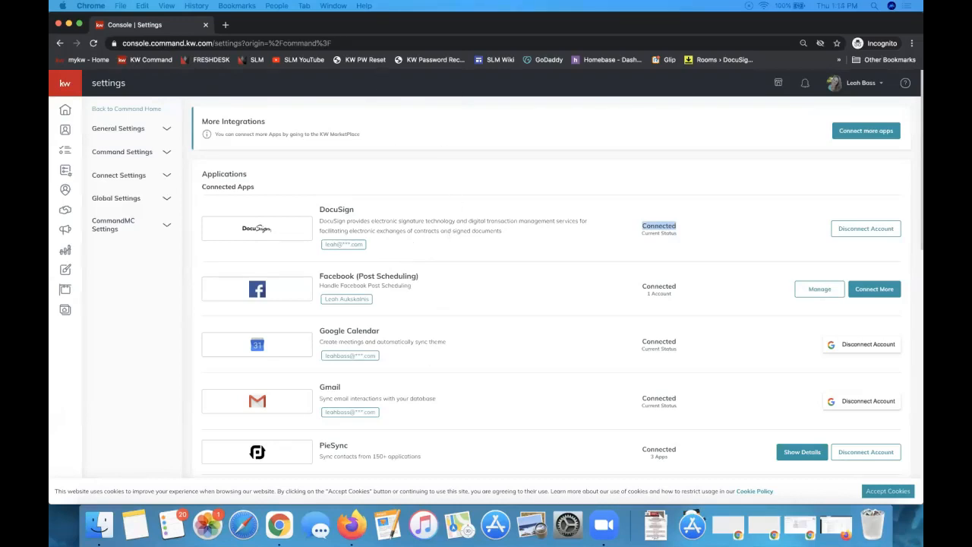
# Maximize the DocuSign Links document and scroll down to its links table
pyautogui.moveTo(729, 3); pyautogui.dragTo(567, 4)
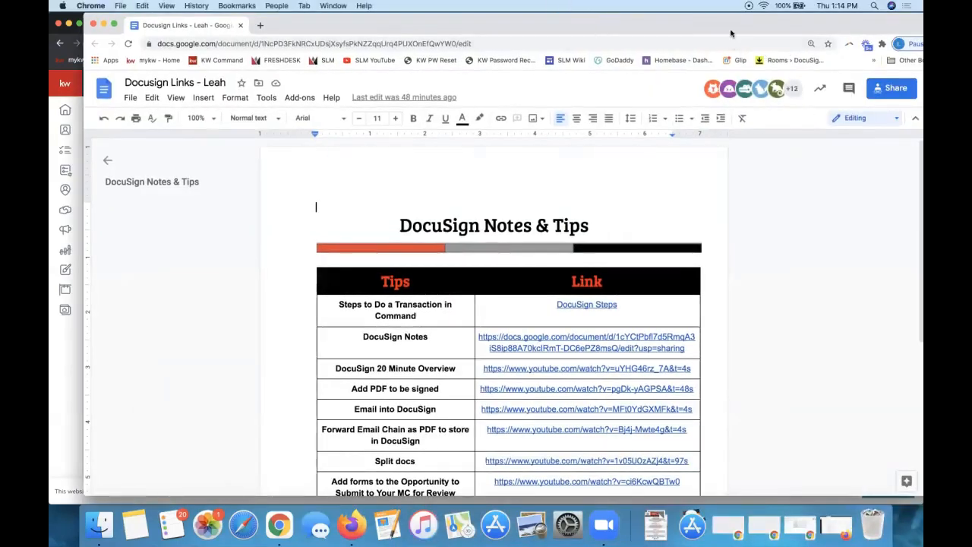
pyautogui.doubleClick(732, 31)
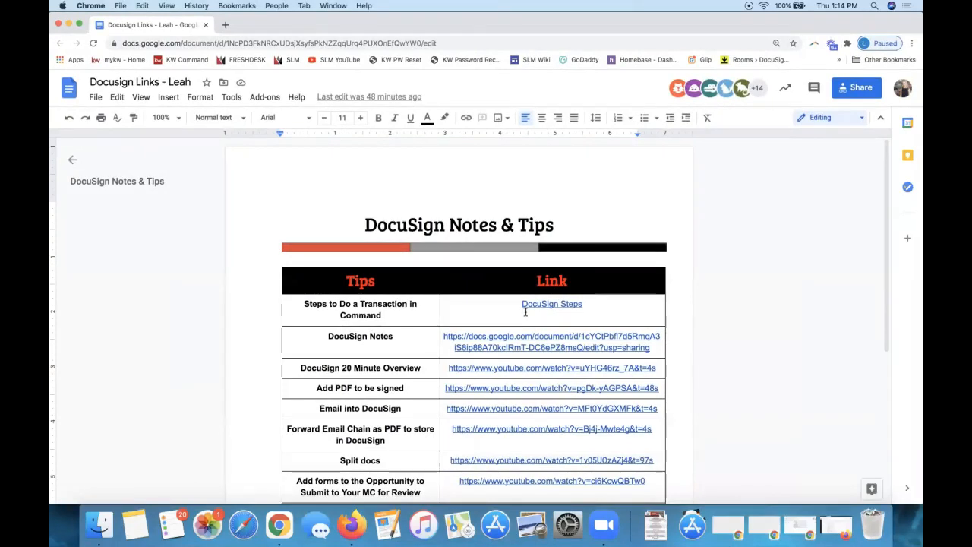
pyautogui.scroll(-3, 524, 311)
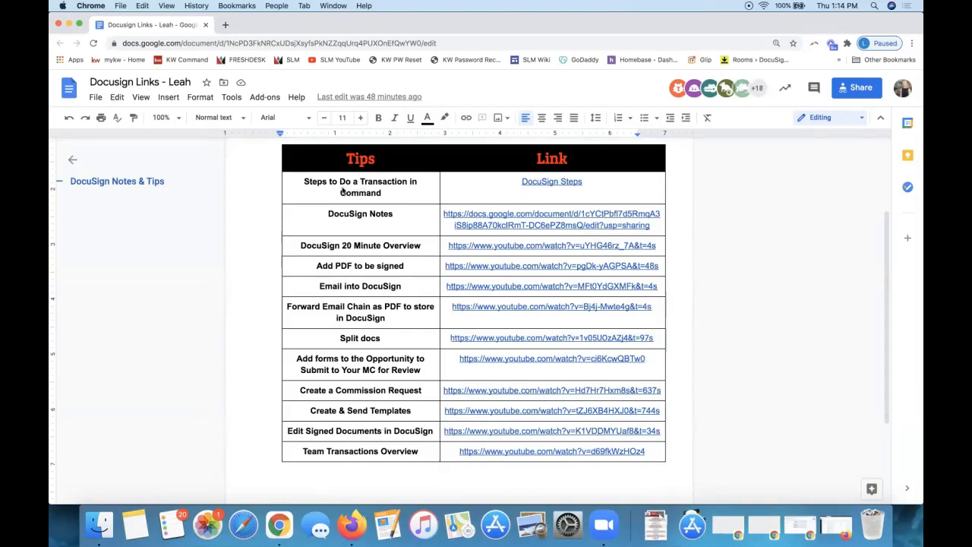
# Open the 'Steps to Do a Transaction in Command' link in a new tab
pyautogui.click(343, 187)
pyautogui.tripleClick(343, 189)
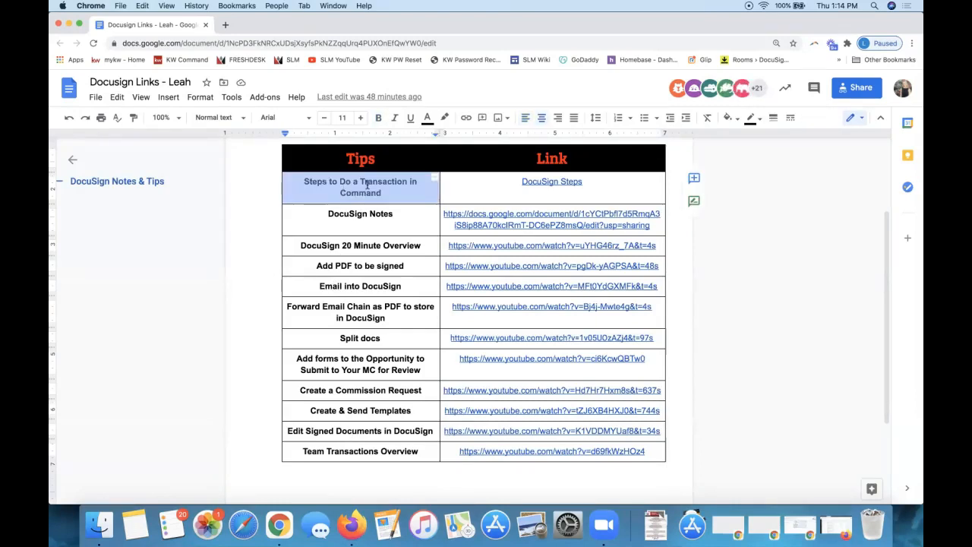
pyautogui.tripleClick(375, 212)
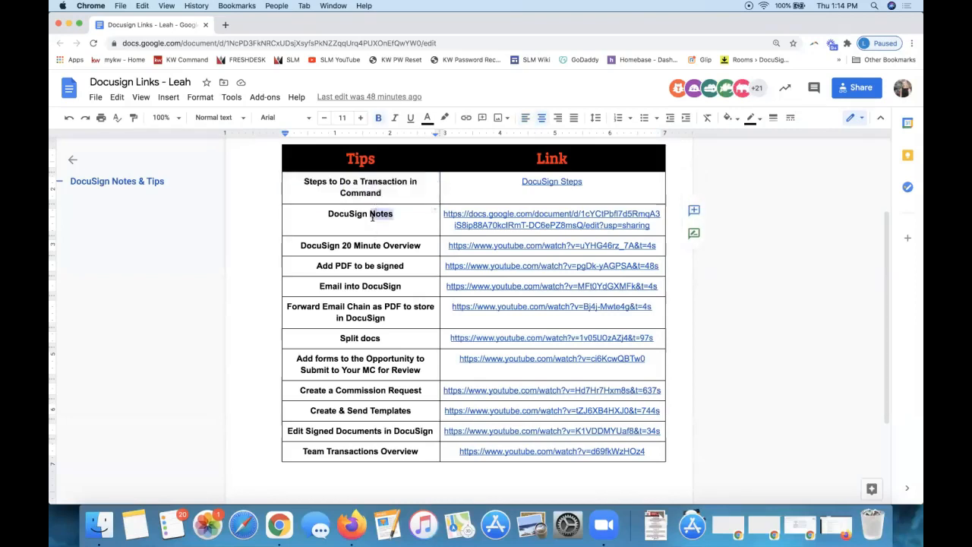
pyautogui.click(353, 184)
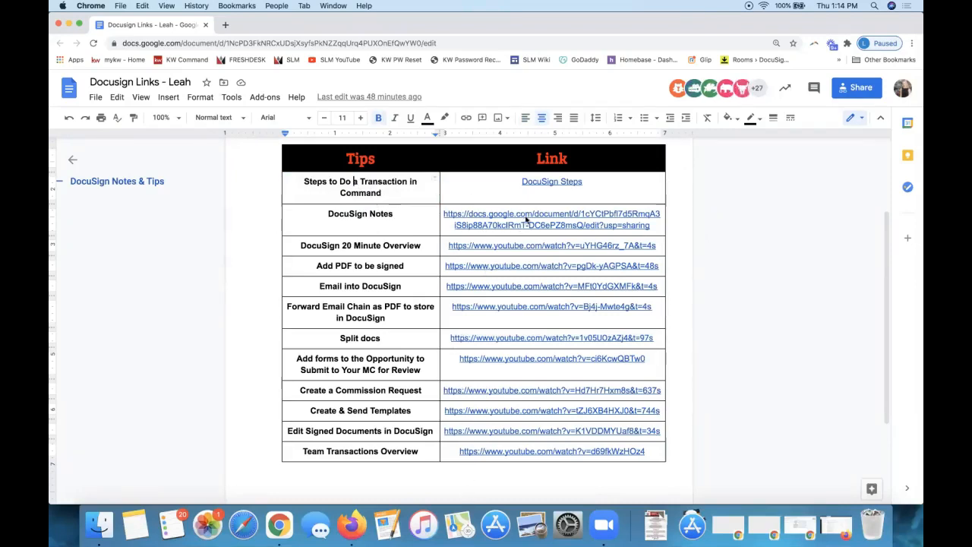
pyautogui.click(562, 185)
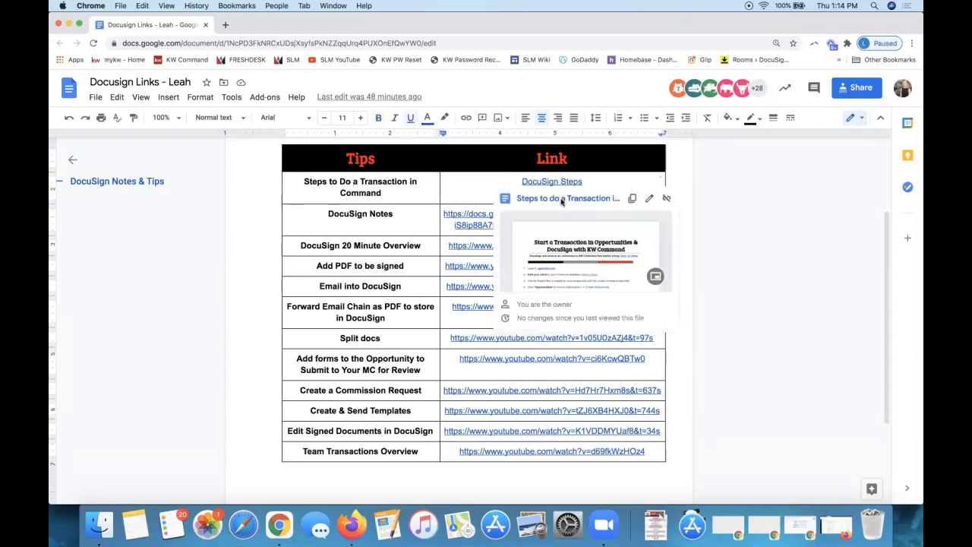
pyautogui.click(562, 201)
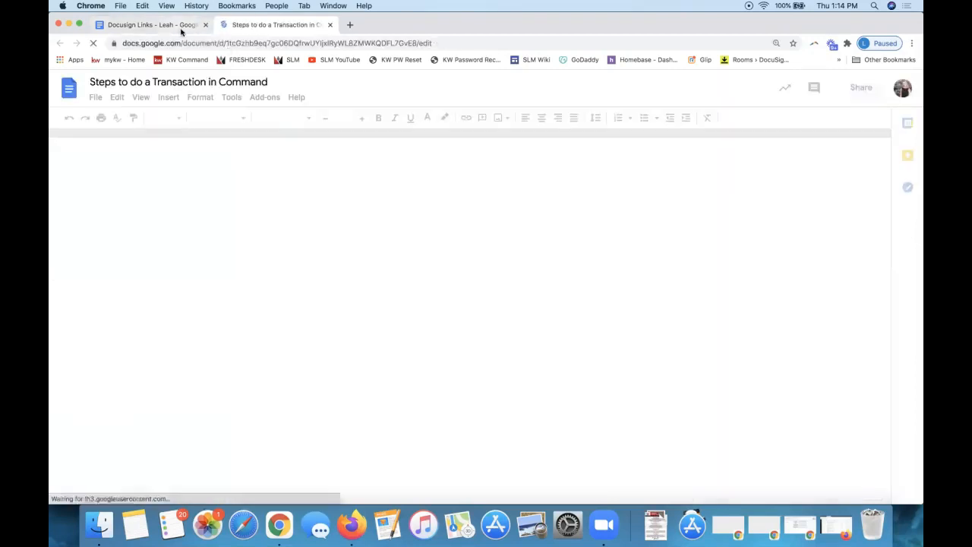
# Read through the Steps guide's numbered steps and preview its How To Video link
pyautogui.click(182, 25)
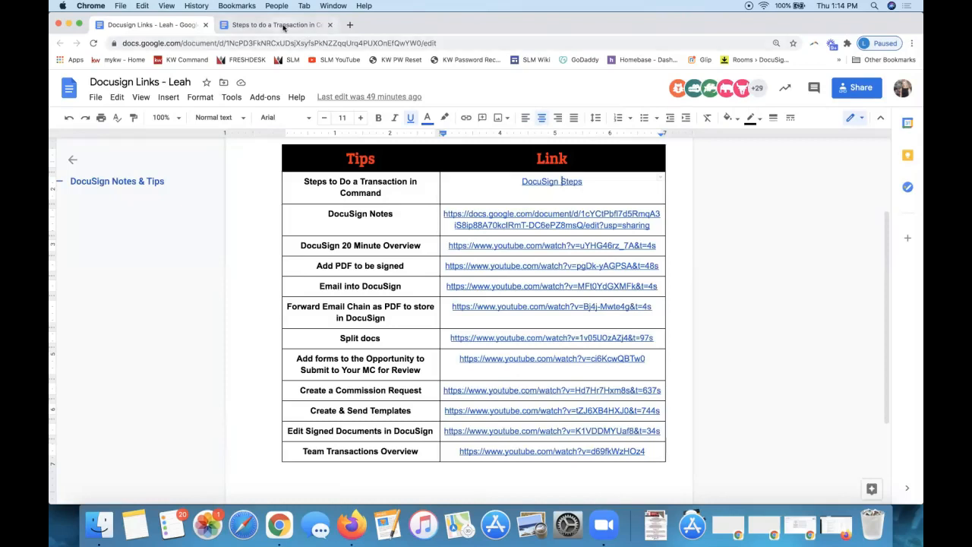
pyautogui.click(287, 29)
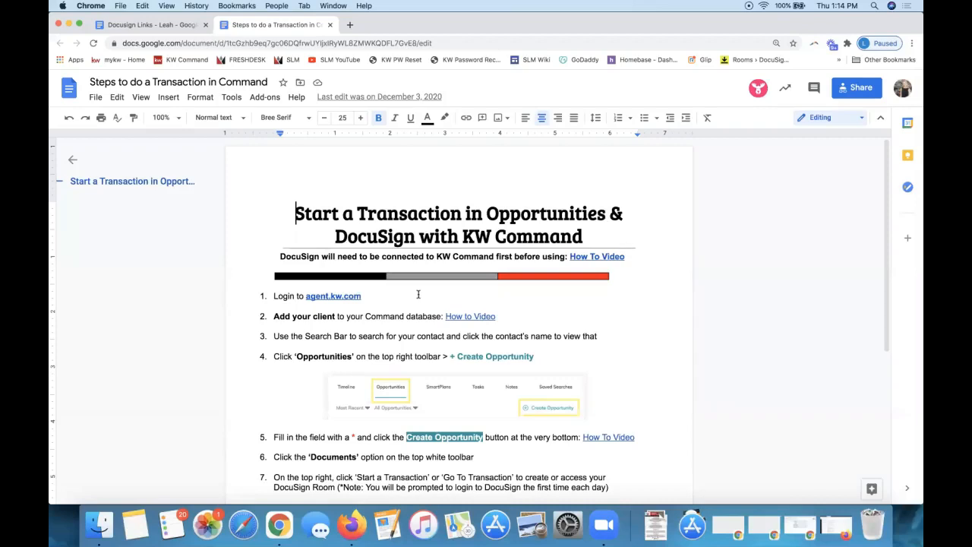
pyautogui.scroll(-5, 418, 294)
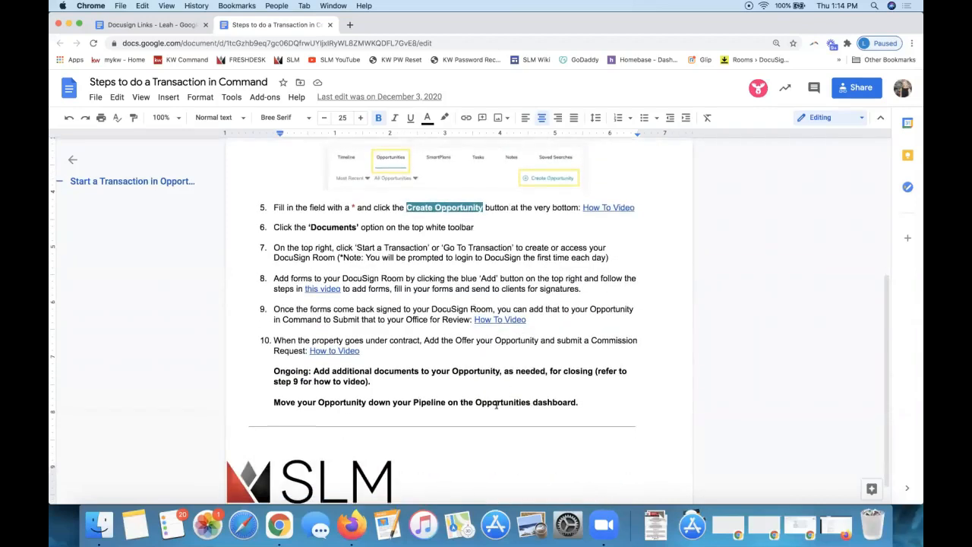
pyautogui.scroll(5, 428, 407)
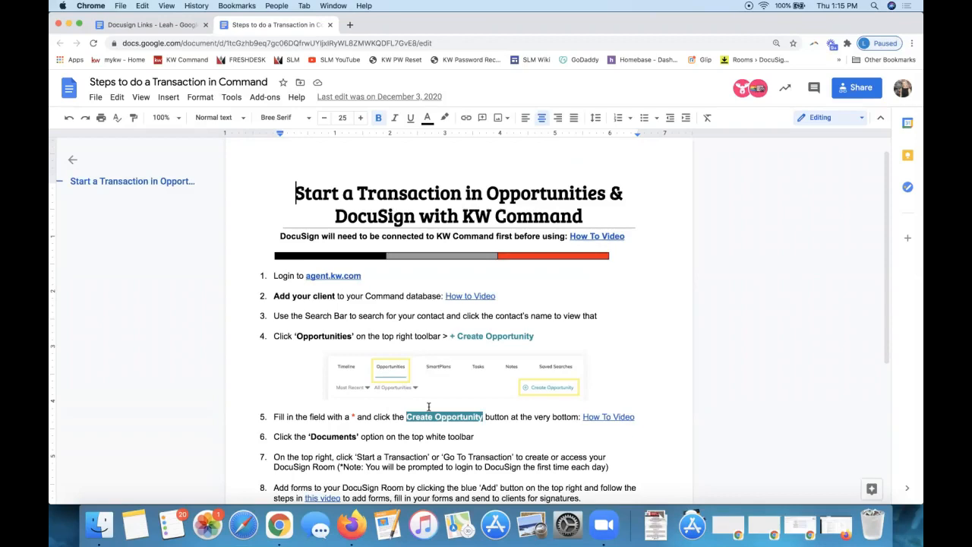
pyautogui.tripleClick(440, 235)
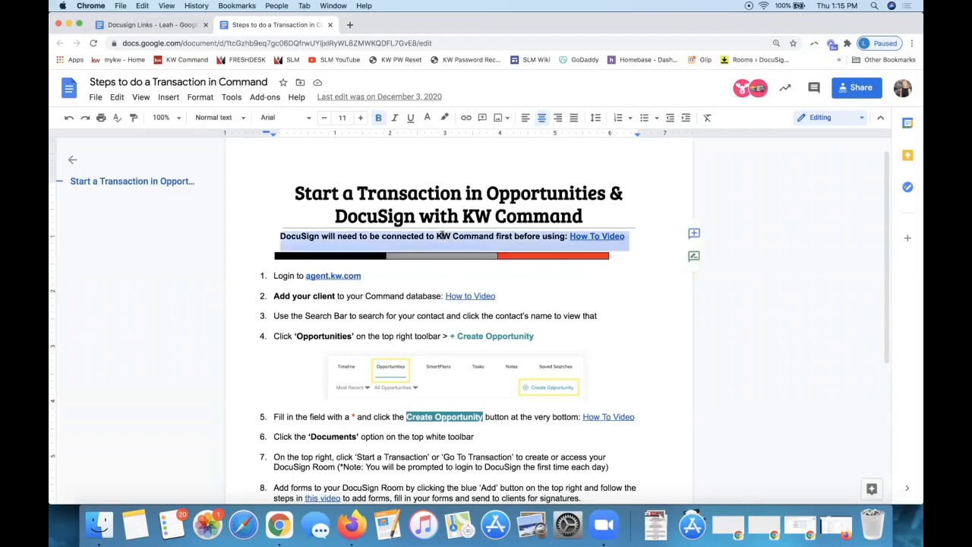
pyautogui.click(599, 236)
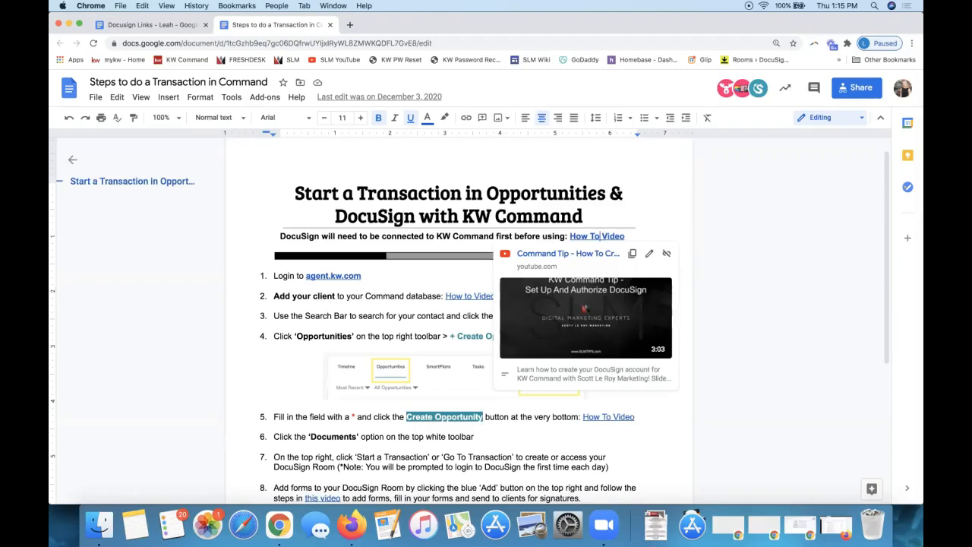
pyautogui.click(750, 182)
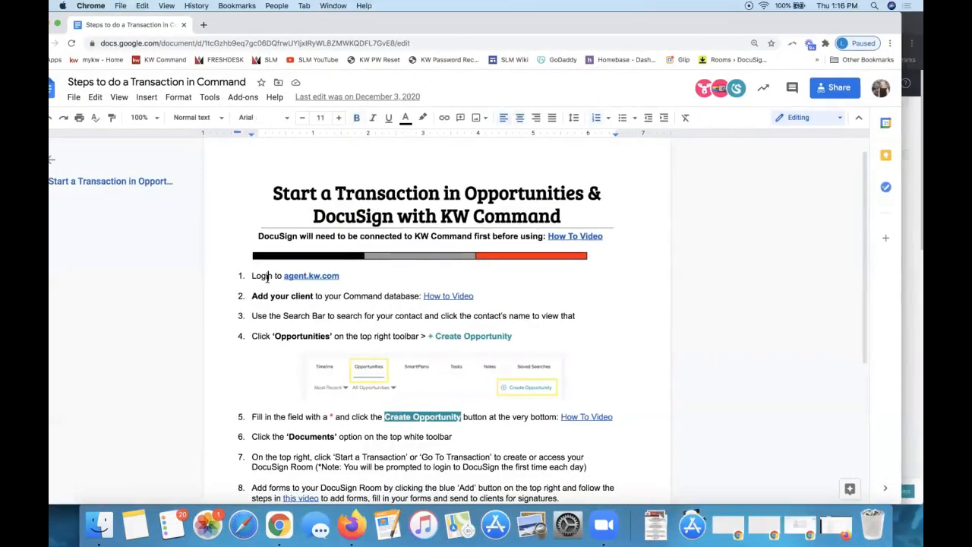
# Highlight step 1 (log in to agent.kw.com) and step 2 (add your client)
pyautogui.doubleClick(268, 277)
pyautogui.tripleClick(268, 278)
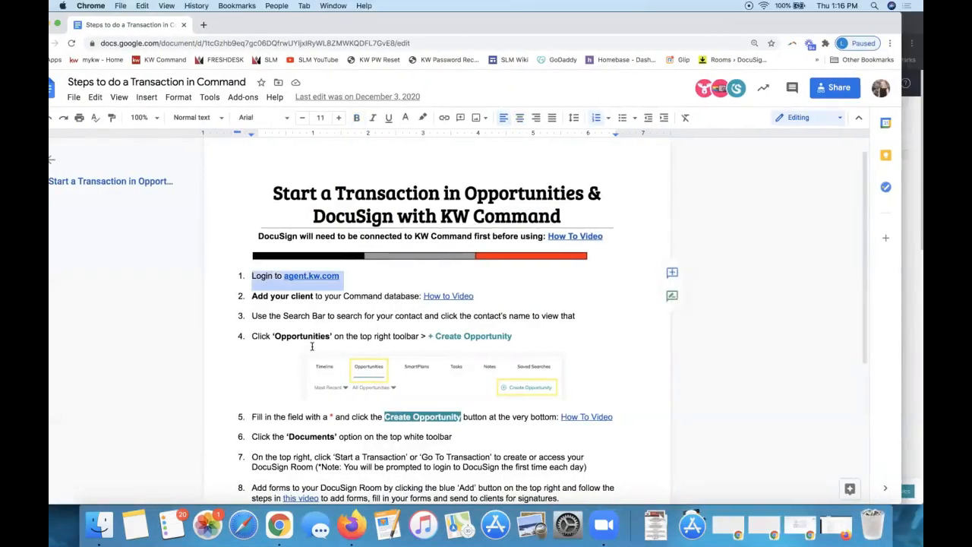
pyautogui.tripleClick(284, 297)
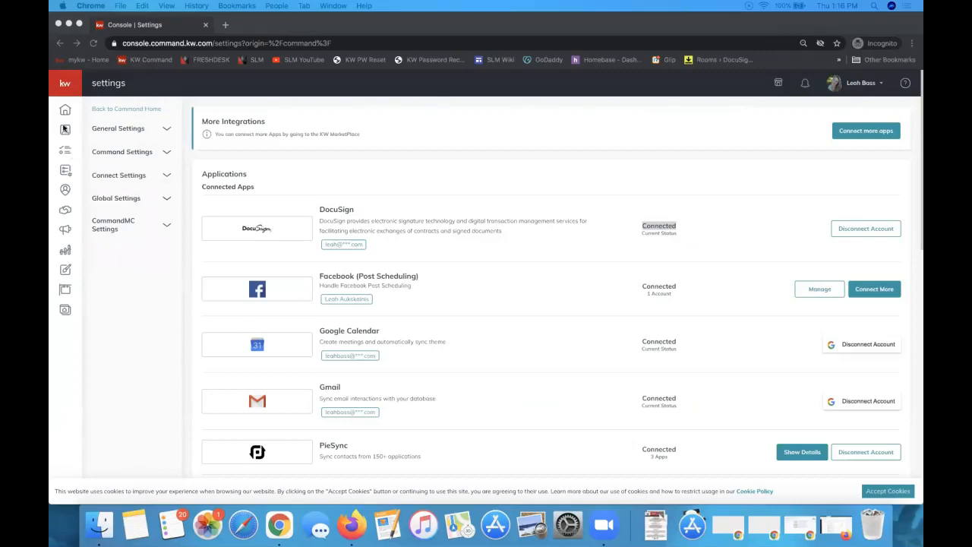
# Bring KW Command forward and go to Contacts from the expanded left navigation
pyautogui.click(118, 298)
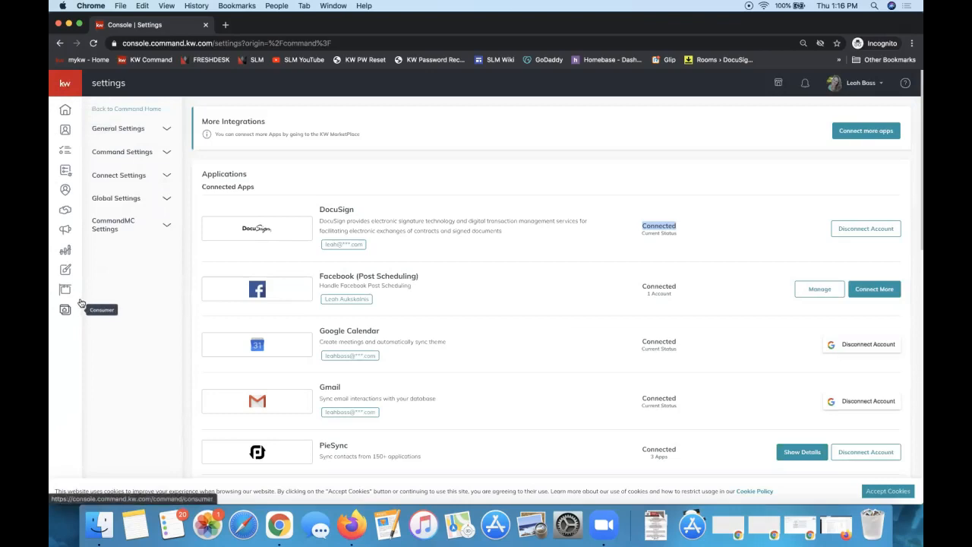
pyautogui.click(65, 83)
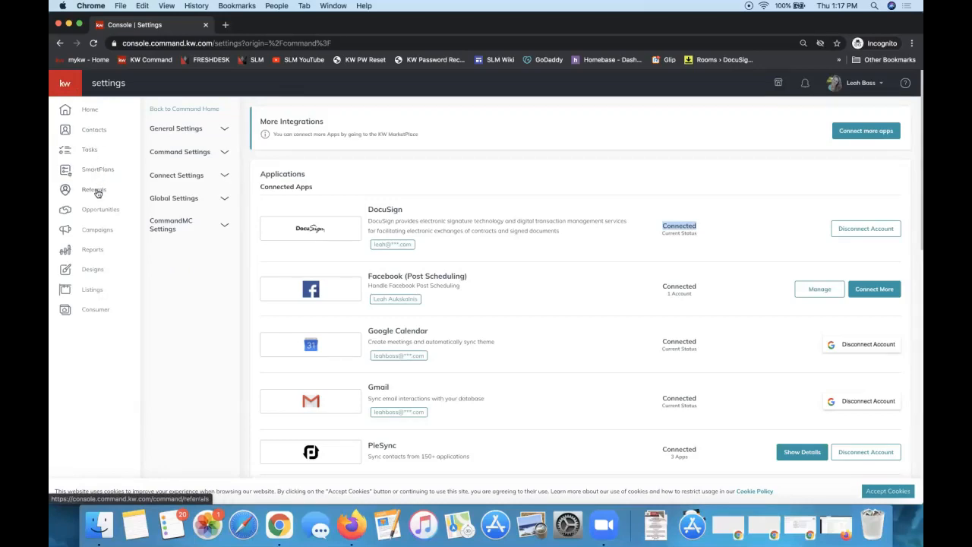
pyautogui.click(70, 132)
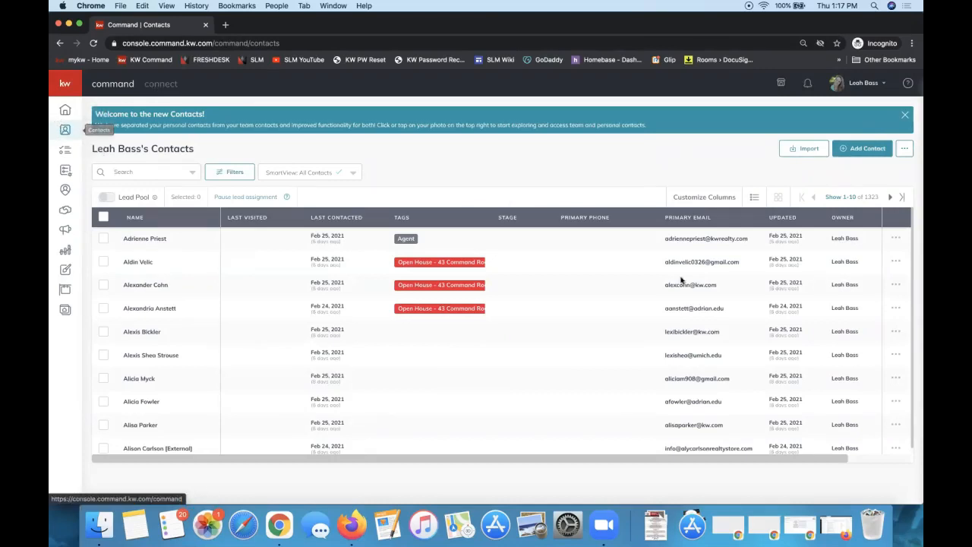
# Open the Add to Contacts form with the cursor in the Full Name field
pyautogui.click(852, 151)
pyautogui.click(495, 158)
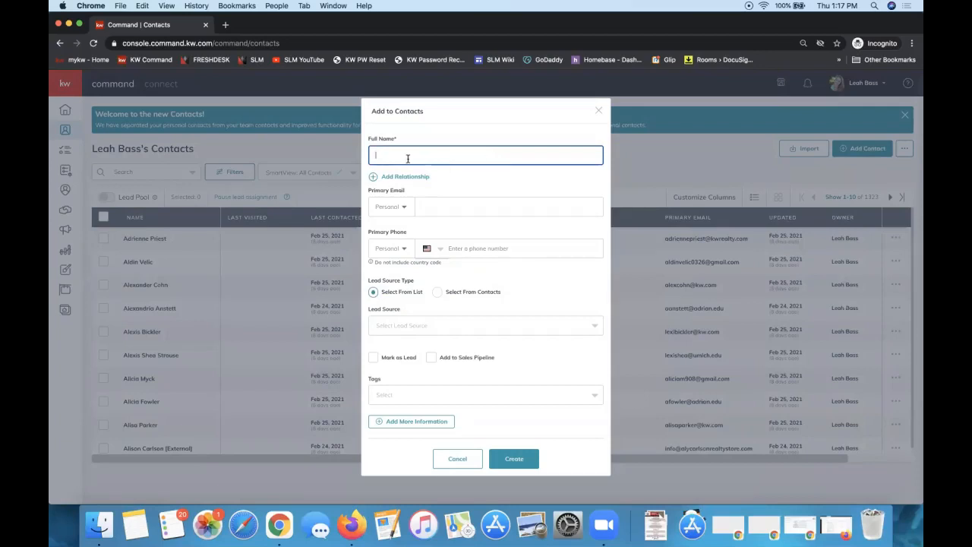
# Enter the new contact's full name in the Full Name field
pyautogui.write('Captain America')
pyautogui.tripleClick(473, 157)
pyautogui.click(484, 157)
pyautogui.tripleClick(431, 153)
# Enter the contact's primary e-mail address and check both filled-in fields
pyautogui.click(434, 207)
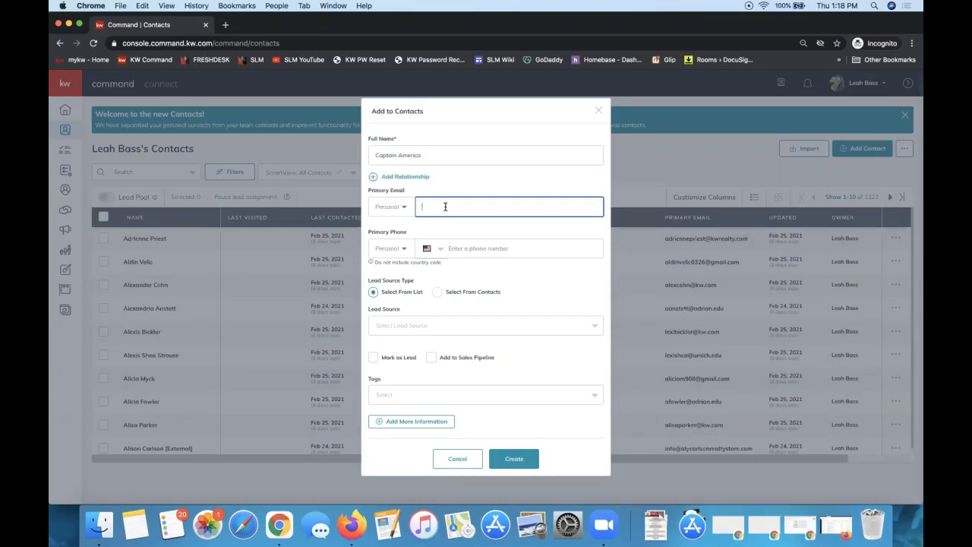
pyautogui.write('captainamerica@avengers.com')
pyautogui.click(435, 159)
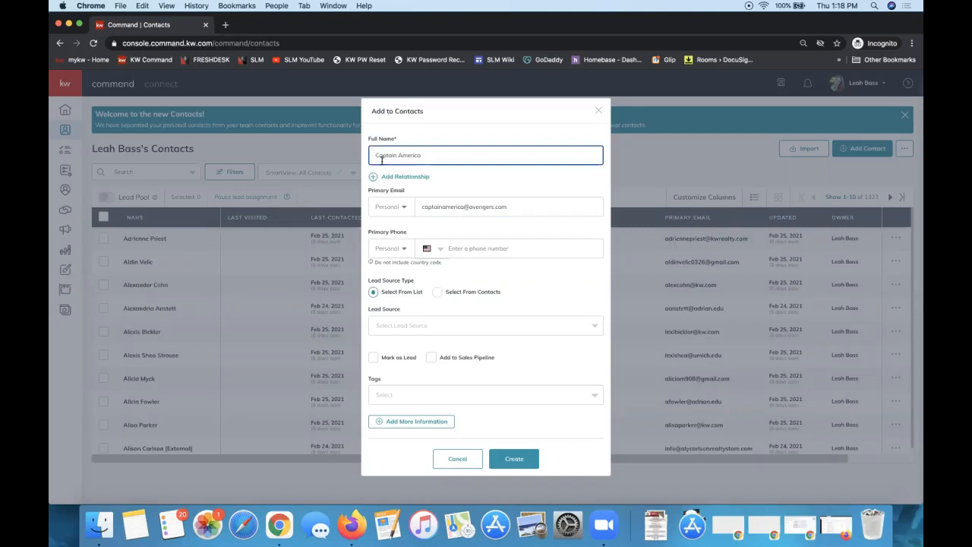
pyautogui.tripleClick(481, 155)
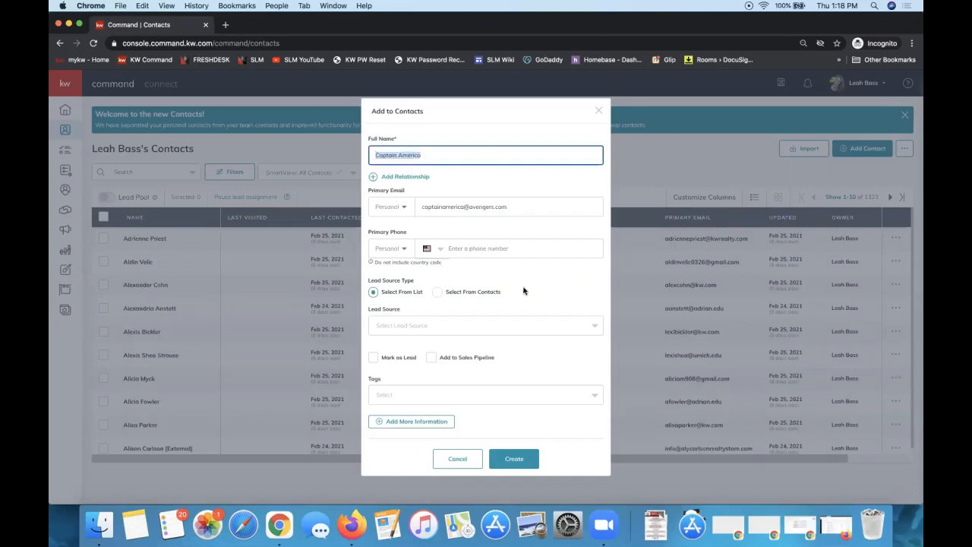
pyautogui.tripleClick(431, 207)
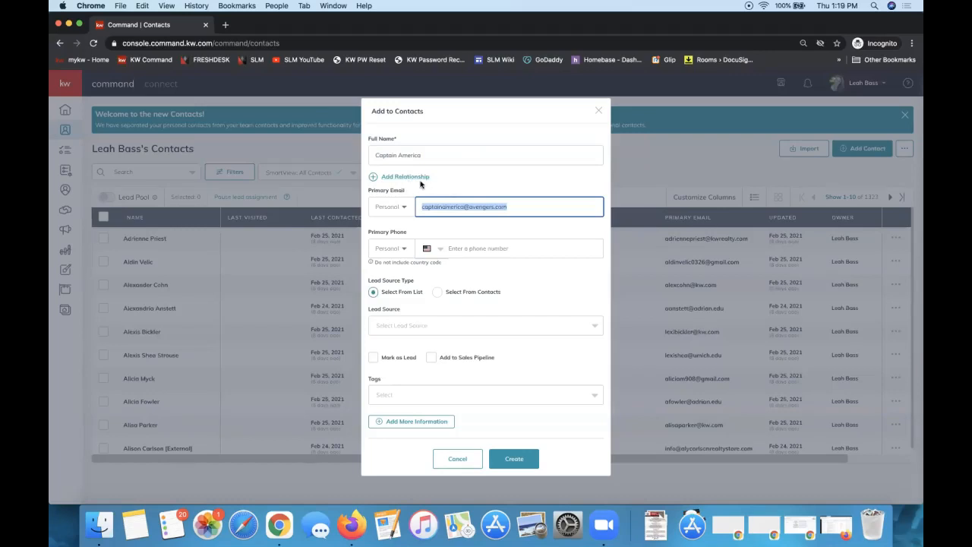
pyautogui.tripleClick(391, 156)
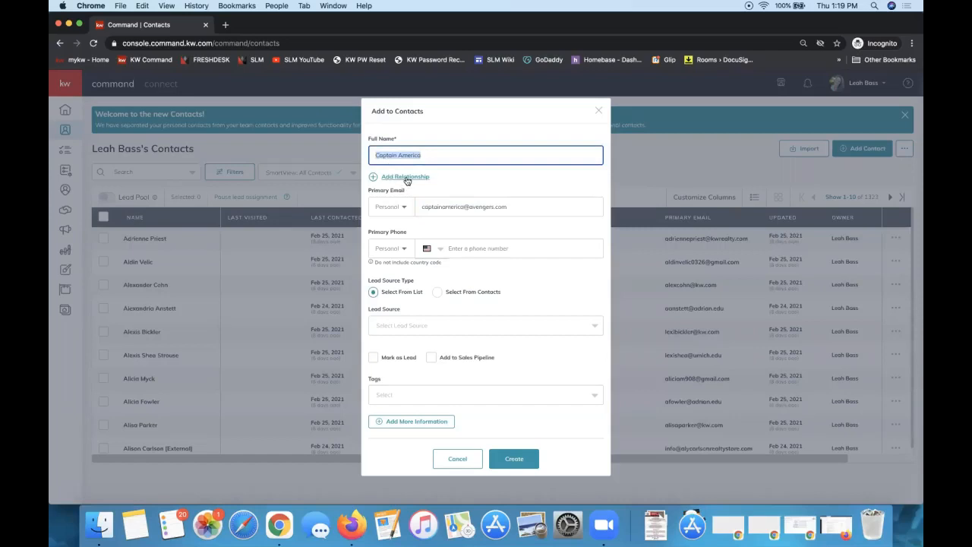
# Link an existing contact, found by first name, as Spouse and create the contact
pyautogui.click(405, 177)
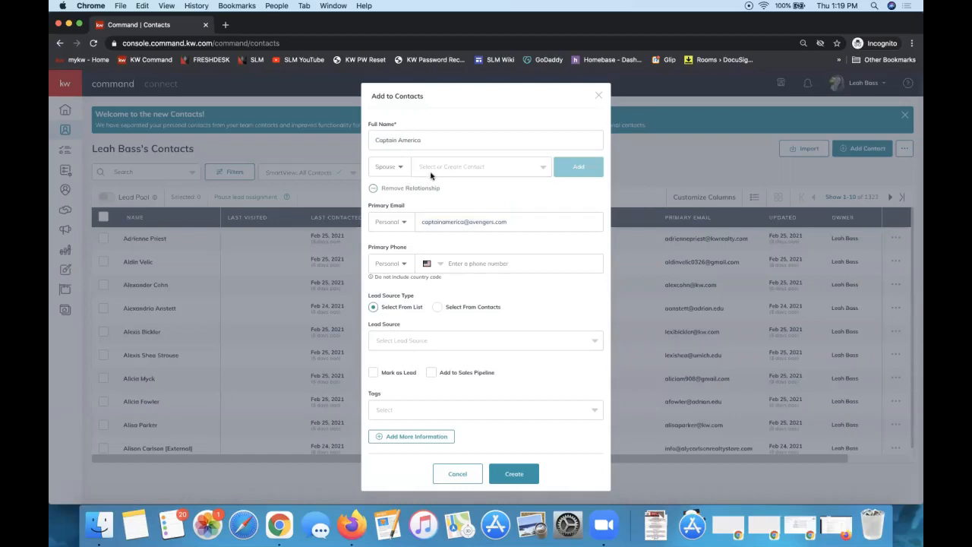
pyautogui.click(447, 174)
pyautogui.click(444, 170)
pyautogui.click(444, 170)
pyautogui.write('monica')
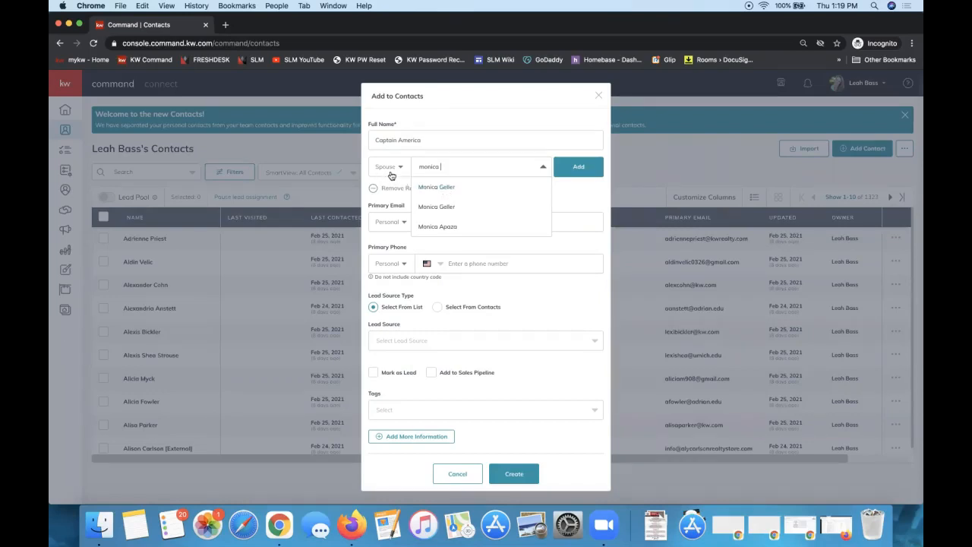
pyautogui.click(441, 189)
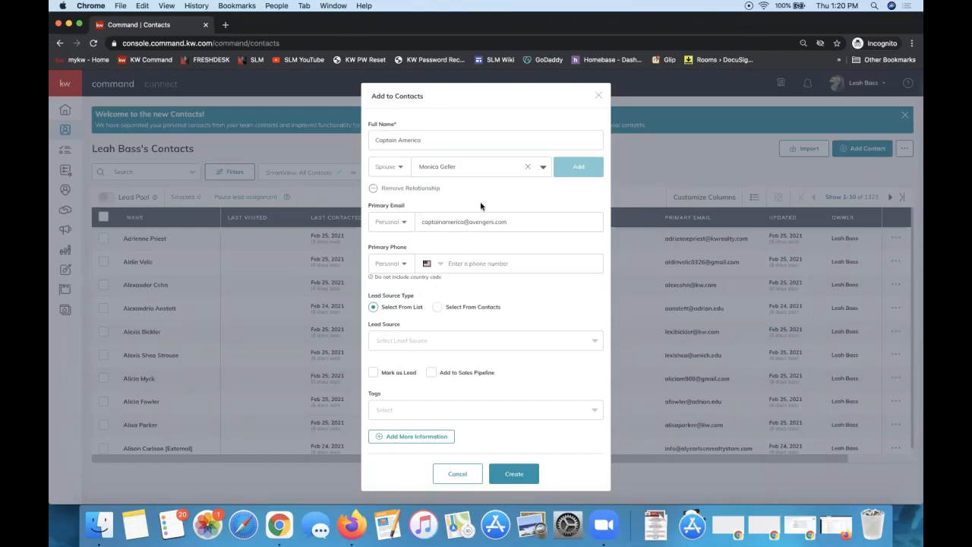
pyautogui.click(516, 476)
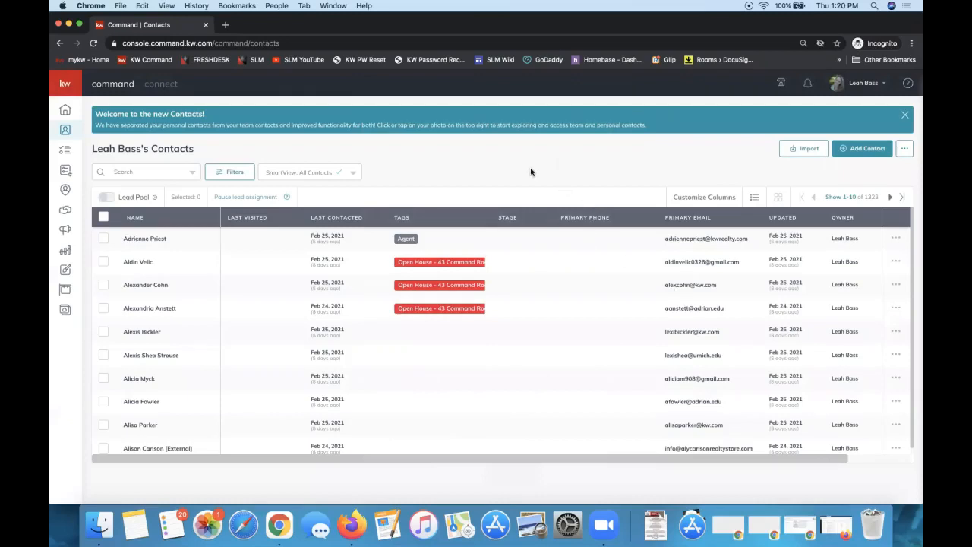
pyautogui.click(126, 172)
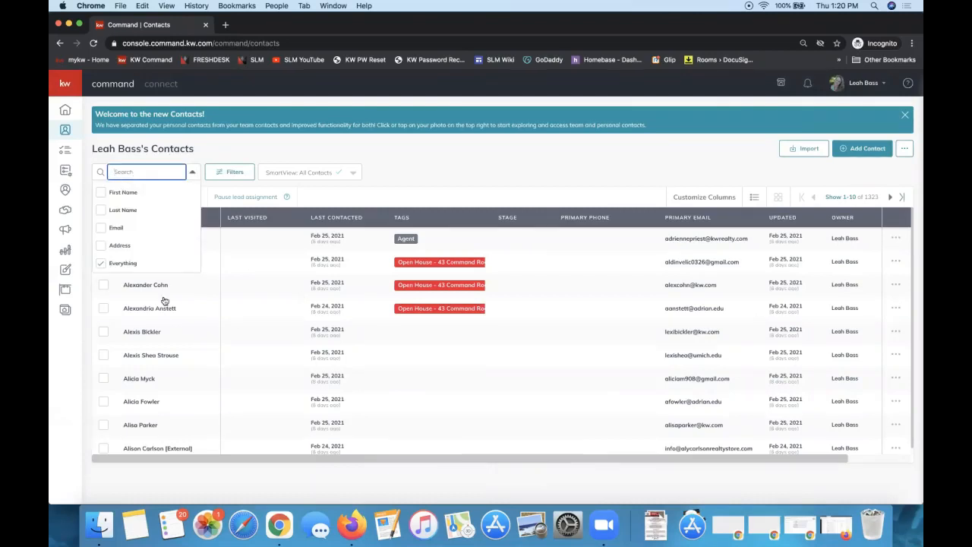
pyautogui.click(434, 167)
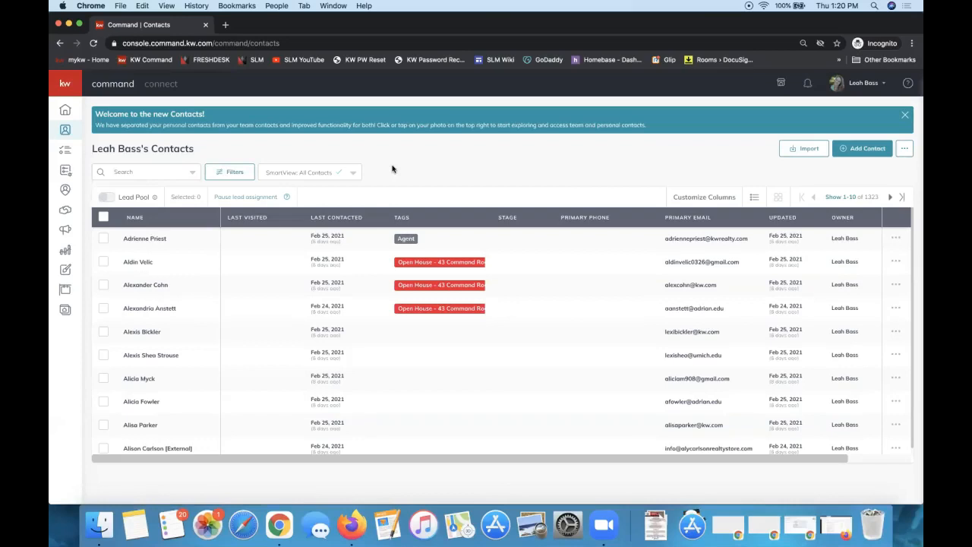
# Show the NAME column's first-name and last-name sort options for the contacts list
pyautogui.click(136, 220)
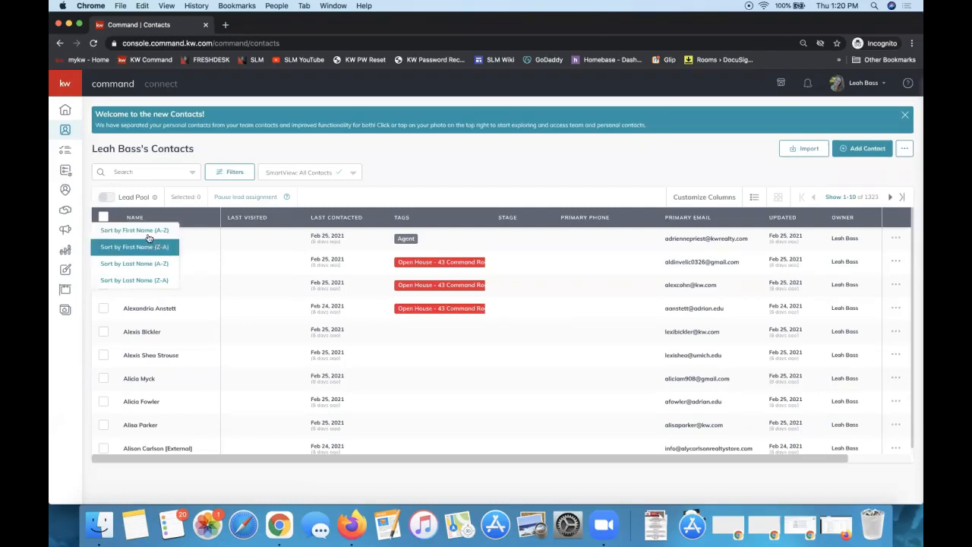
pyautogui.click(380, 178)
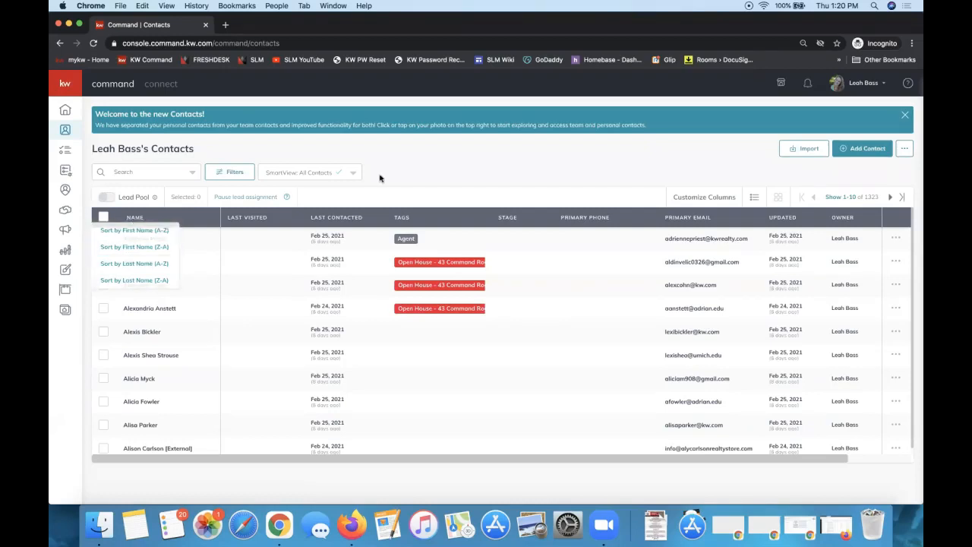
pyautogui.click(133, 219)
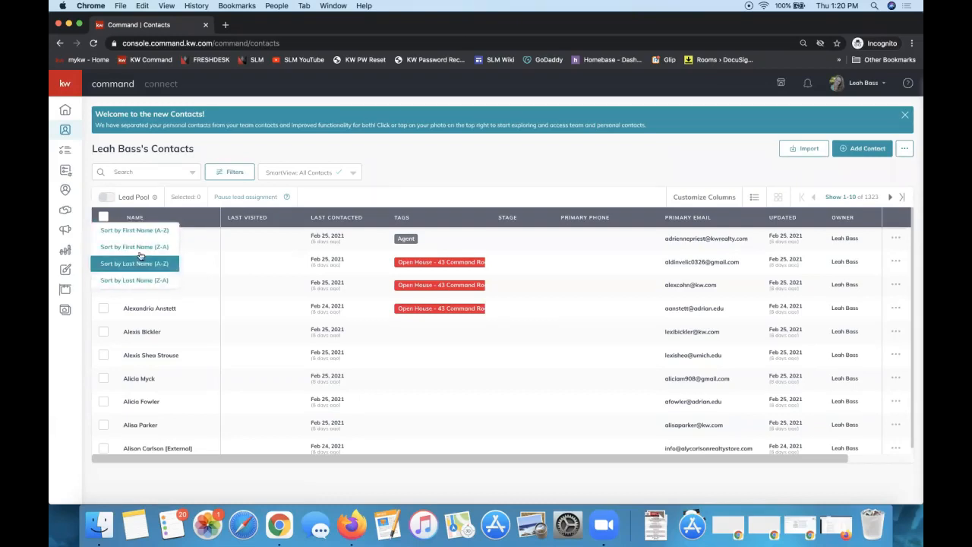
# Search the contacts by the new contact's full name so only one result remains
pyautogui.click(144, 171)
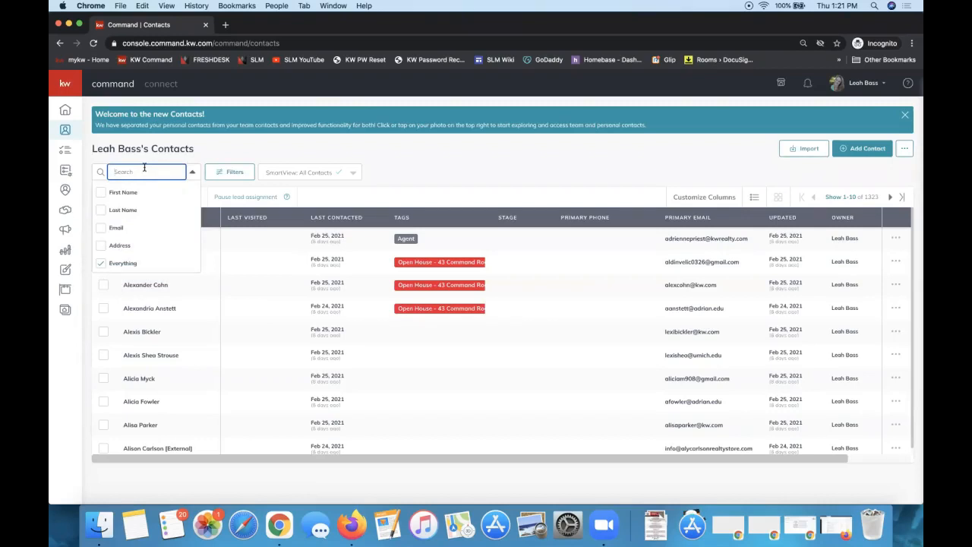
pyautogui.write('mon')
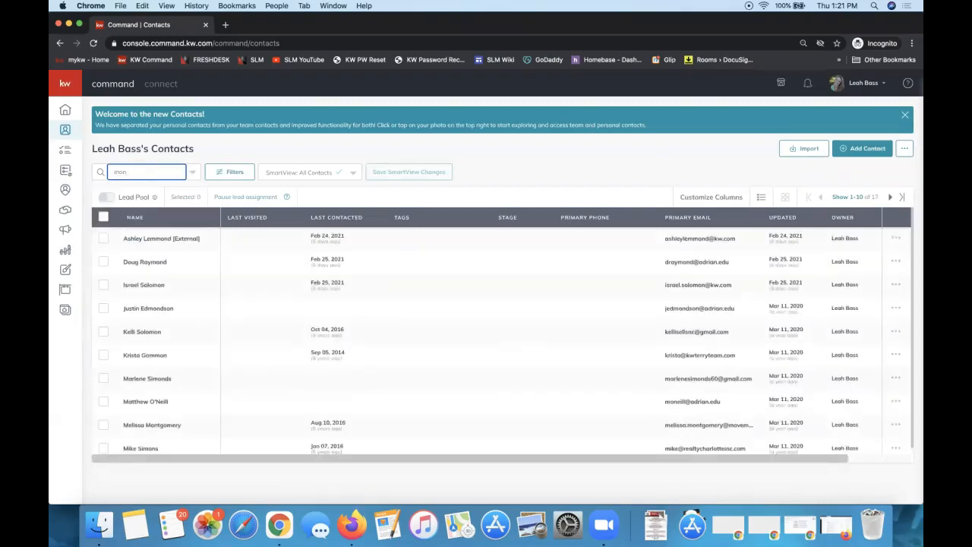
pyautogui.press('BackSpace')
pyautogui.press('BackSpace')
pyautogui.press('BackSpace')
pyautogui.write('c')
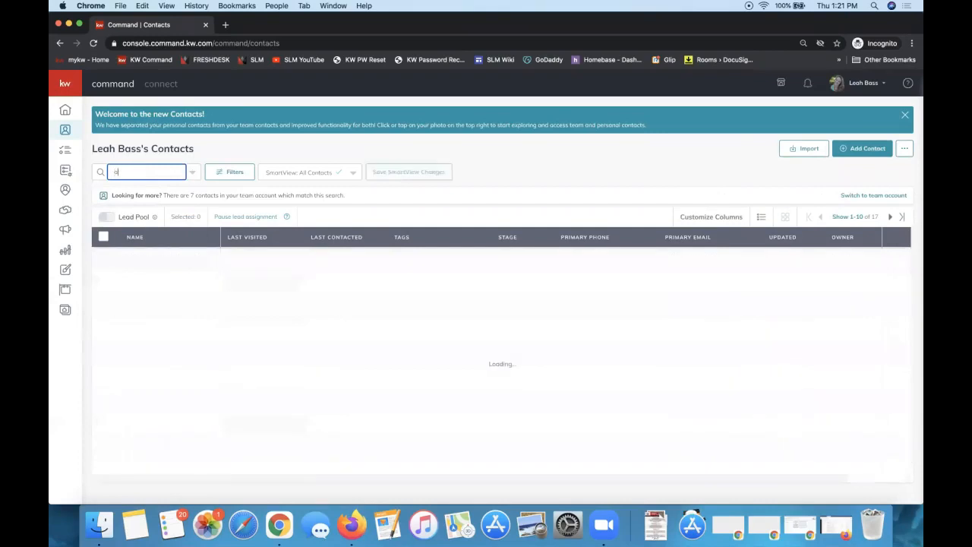
pyautogui.write('aptain america')
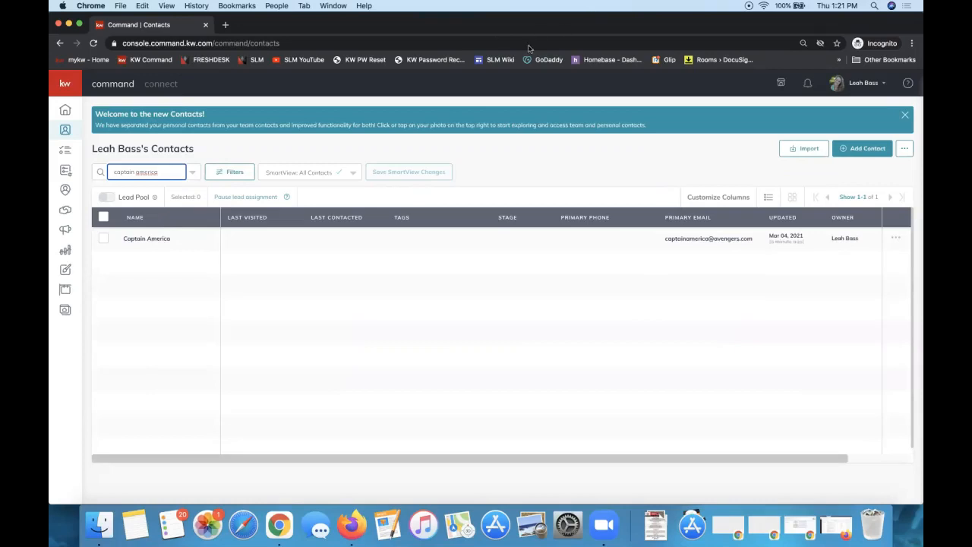
pyautogui.click(289, 296)
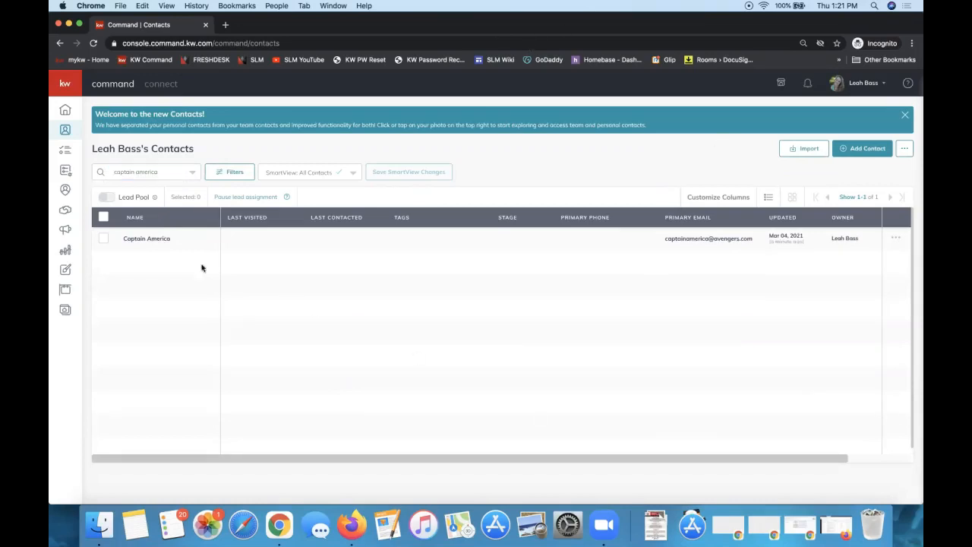
# Open the contact's record and view its Opportunities tab, which lists none
pyautogui.click(142, 240)
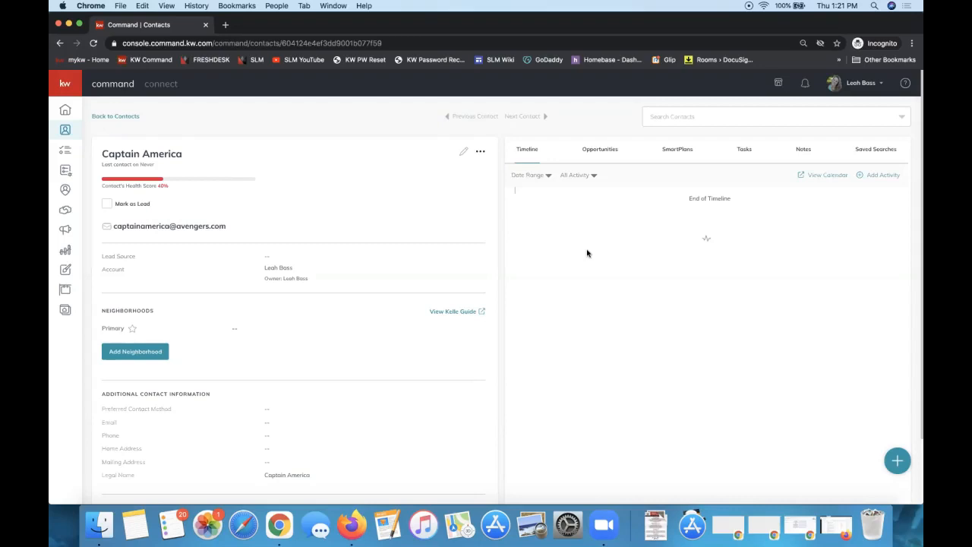
pyautogui.click(596, 147)
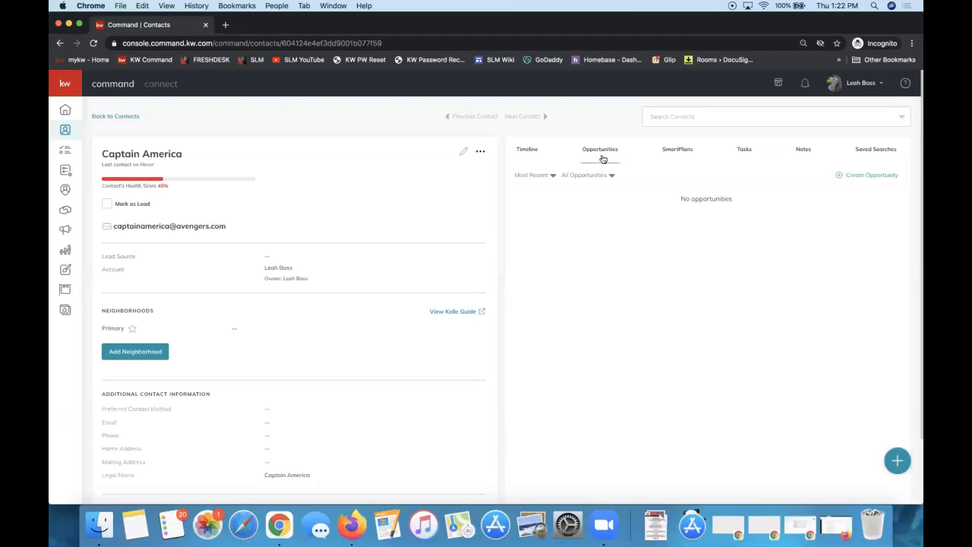
# Start a new opportunity for the contact, prefilled as a Listing in the Cultivate phase
pyautogui.click(864, 176)
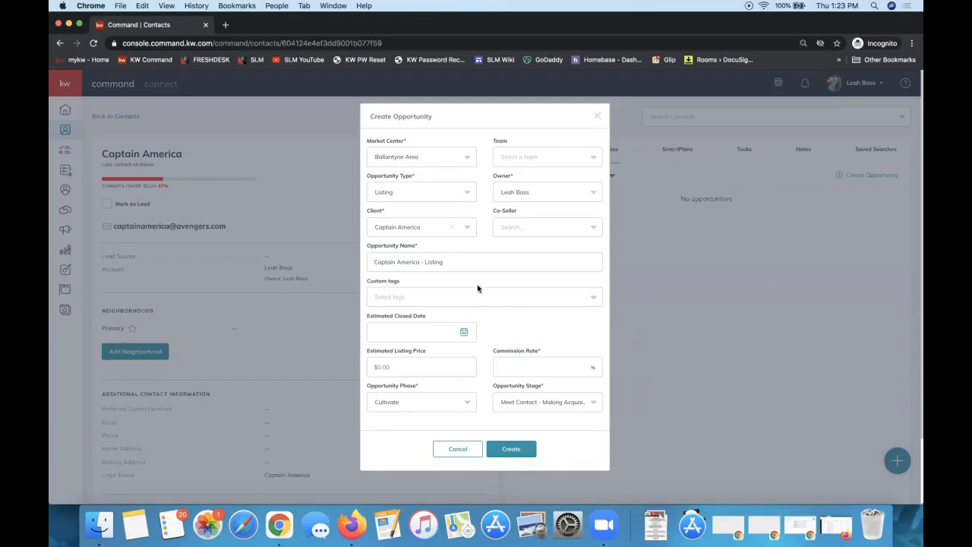
# Keep Listing as the opportunity type
pyautogui.click(409, 196)
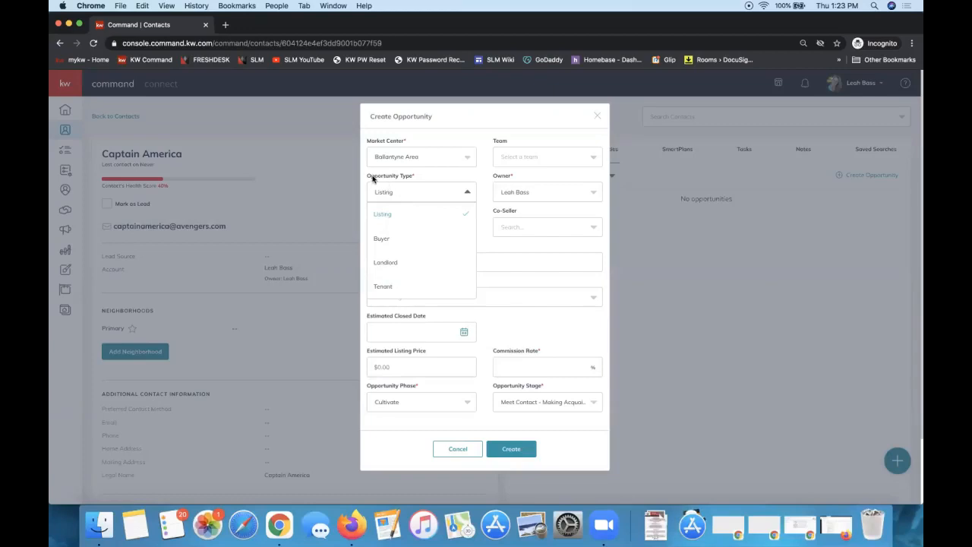
pyautogui.moveTo(370, 178); pyautogui.dragTo(414, 180)
pyautogui.click(410, 196)
pyautogui.click(385, 216)
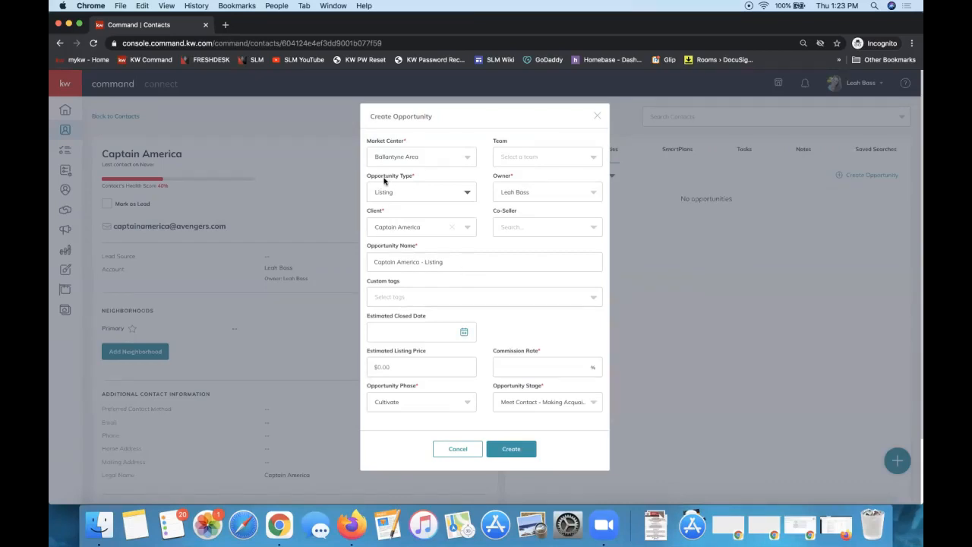
# Prefix the opportunity name with the property address followed by a dash
pyautogui.click(372, 261)
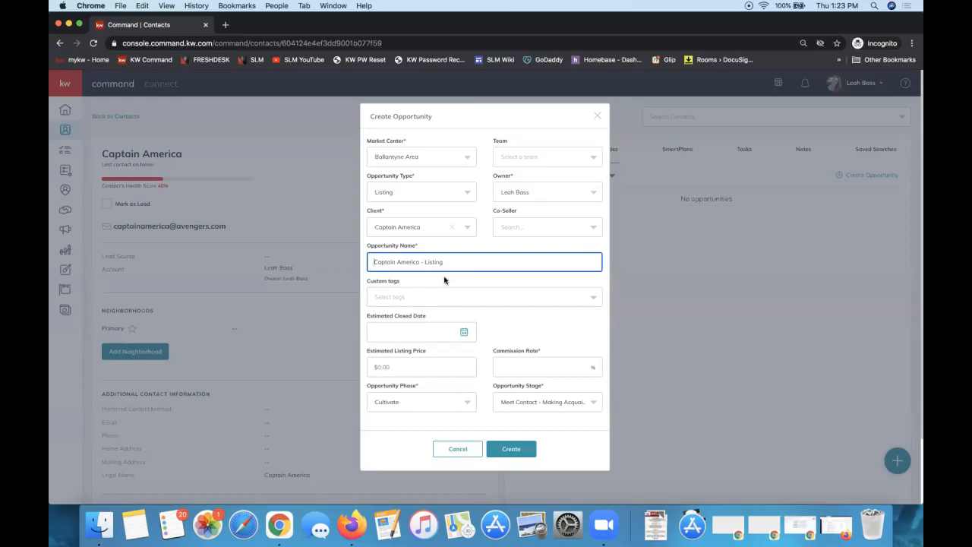
pyautogui.write('123 Avengers Ave -')
pyautogui.moveTo(369, 262); pyautogui.dragTo(429, 262)
pyautogui.click(424, 261)
pyautogui.moveTo(423, 261); pyautogui.dragTo(373, 261)
# Enter a 3% commission rate using the autofill suggestion 3
pyautogui.click(501, 368)
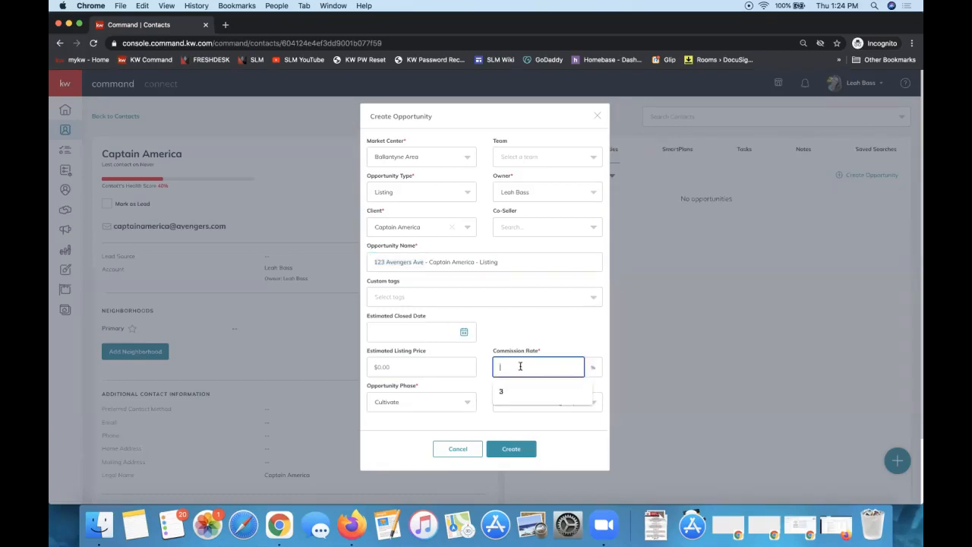
pyautogui.click(509, 386)
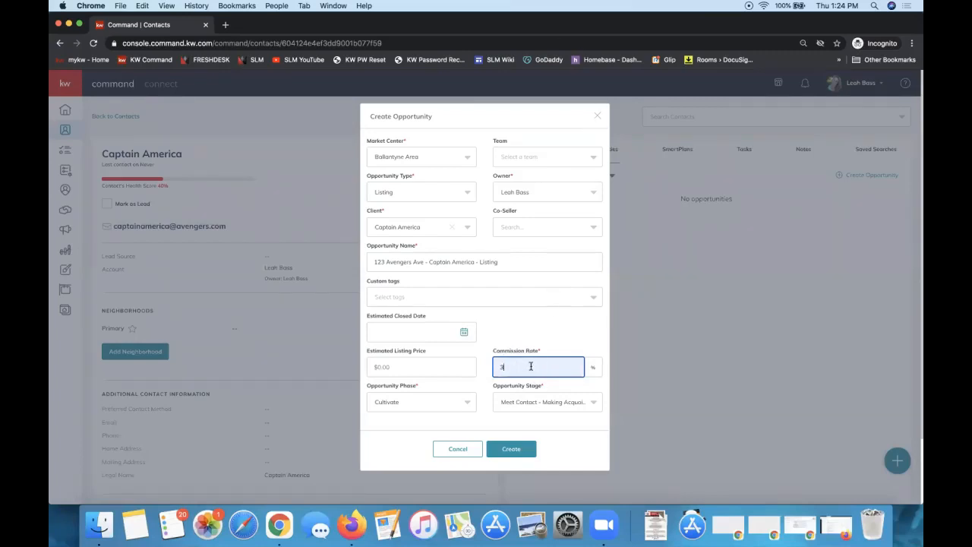
pyautogui.moveTo(515, 367); pyautogui.dragTo(494, 366)
pyautogui.click(502, 368)
# Highlight the required Opportunity Type, Opportunity Name and Commission Rate fields
pyautogui.tripleClick(387, 181)
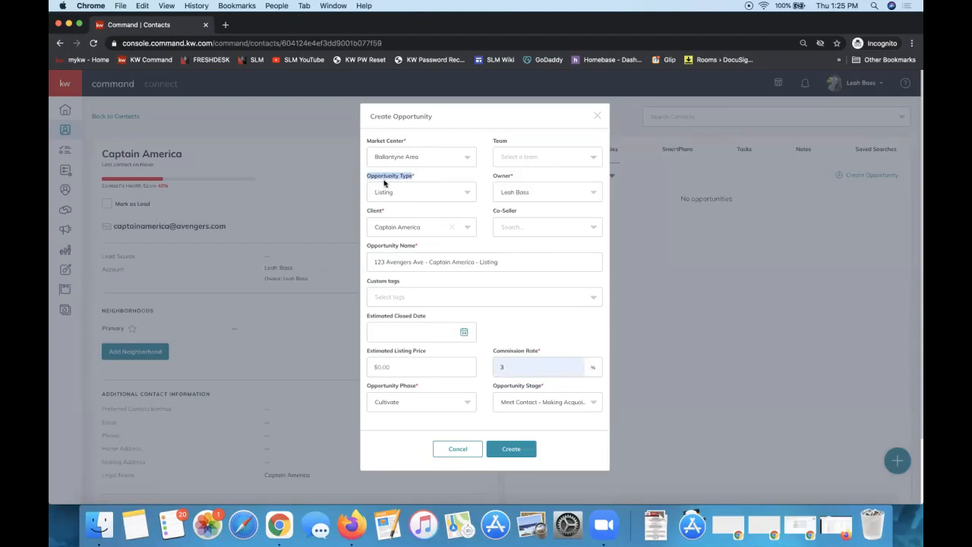
pyautogui.tripleClick(396, 245)
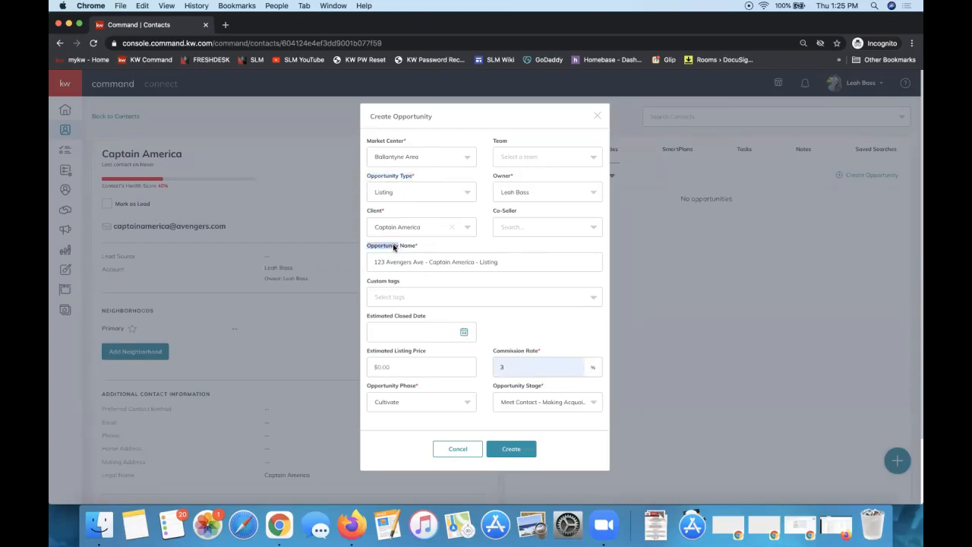
pyautogui.tripleClick(527, 353)
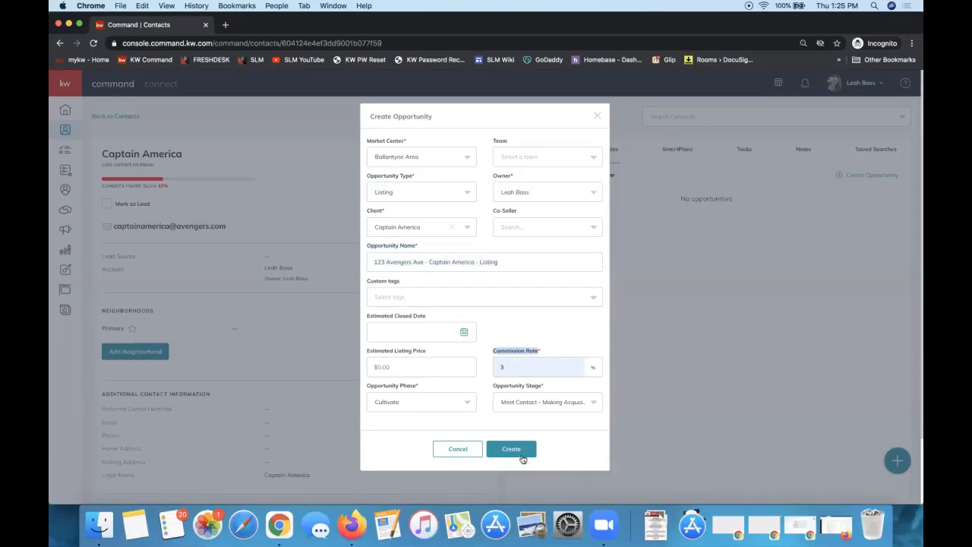
pyautogui.click(519, 327)
# Confirm Ballantyne Area as the required Market Center
pyautogui.tripleClick(370, 142)
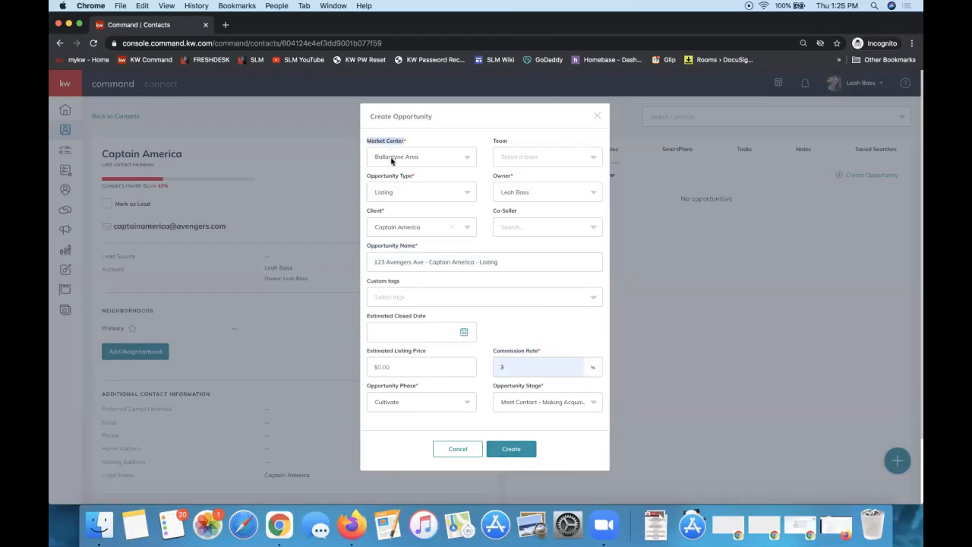
pyautogui.click(392, 159)
pyautogui.click(436, 143)
# Close the opportunity form unsaved and open the account menu showing Yates & Maxwell Properties
pyautogui.click(595, 118)
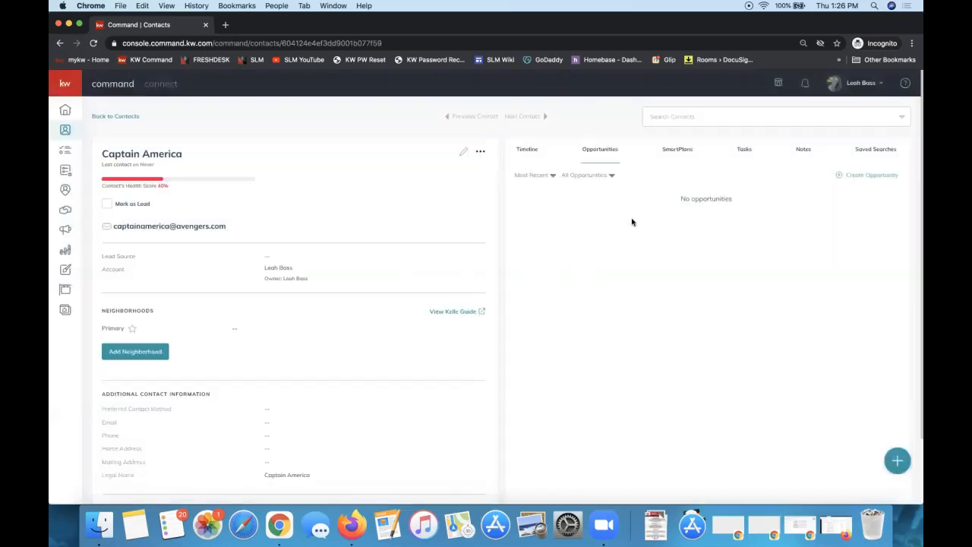
pyautogui.click(866, 85)
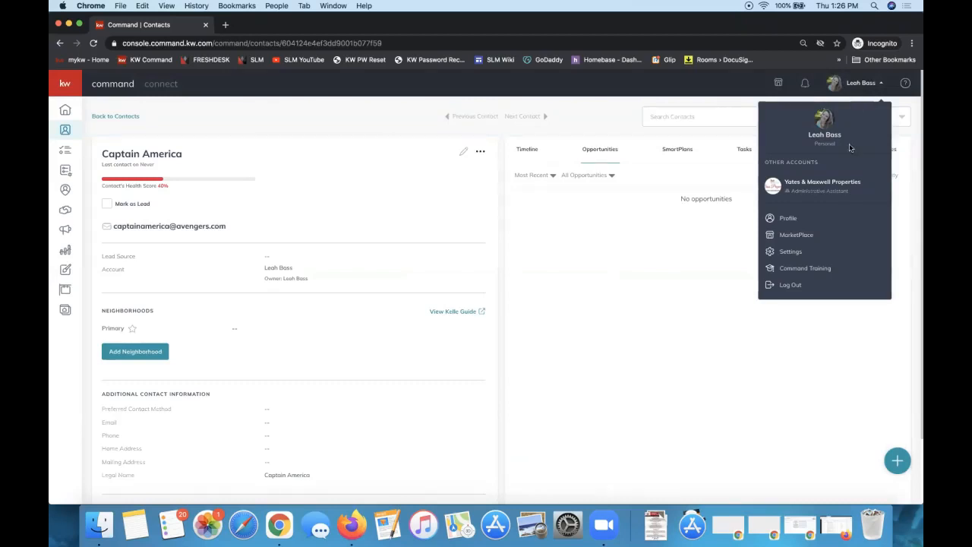
pyautogui.click(847, 194)
pyautogui.click(844, 88)
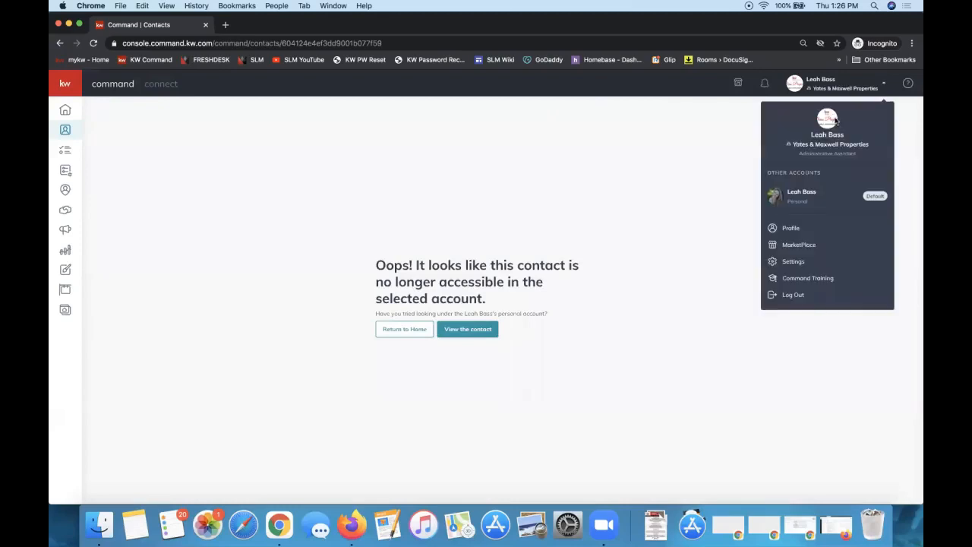
pyautogui.click(811, 195)
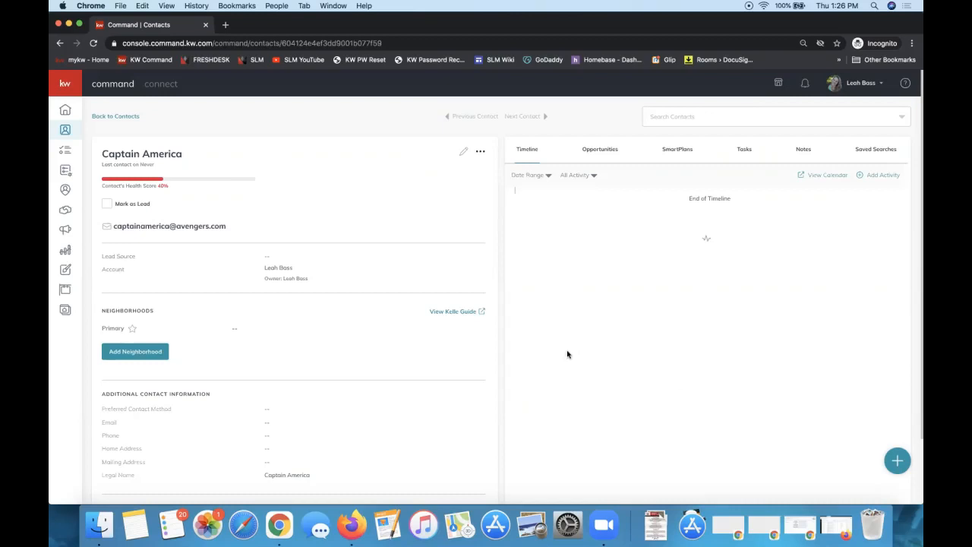
pyautogui.click(854, 86)
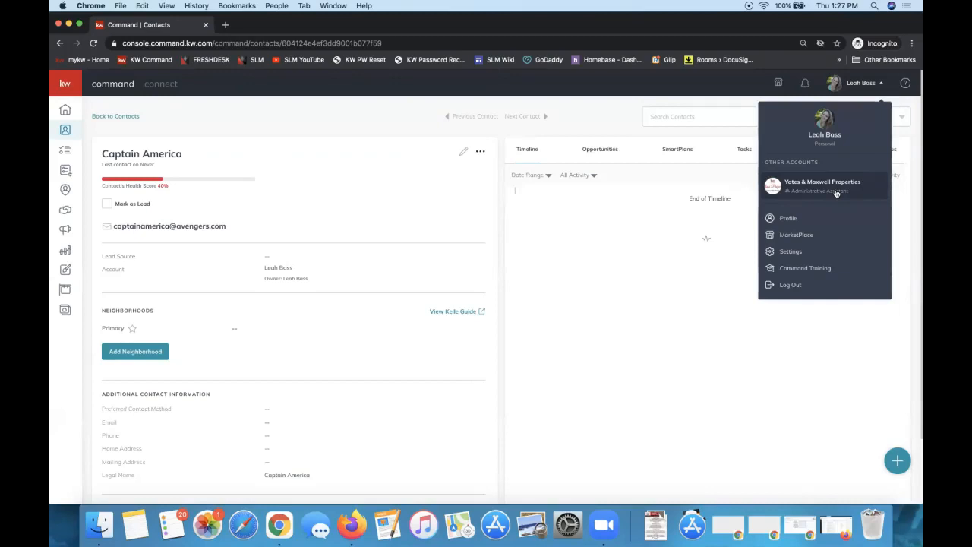
pyautogui.click(581, 257)
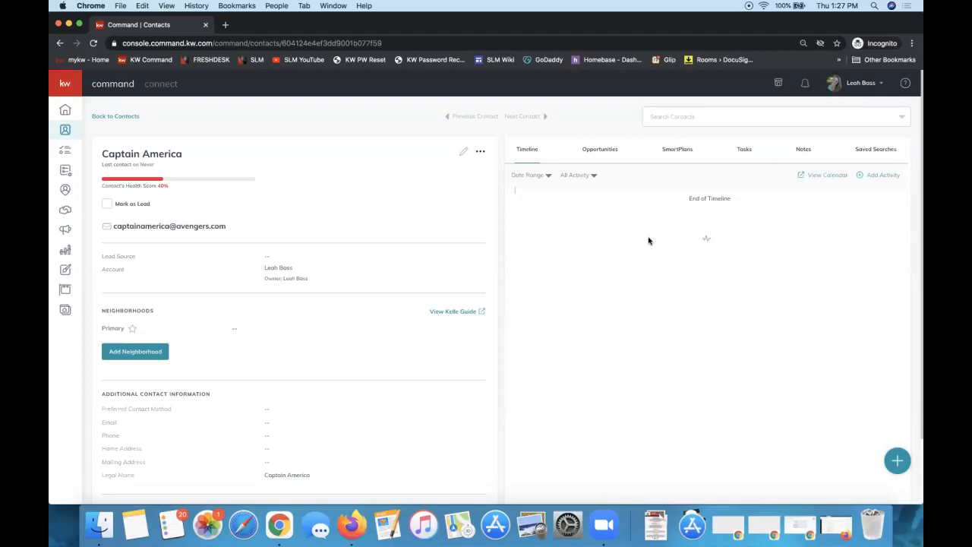
pyautogui.click(481, 154)
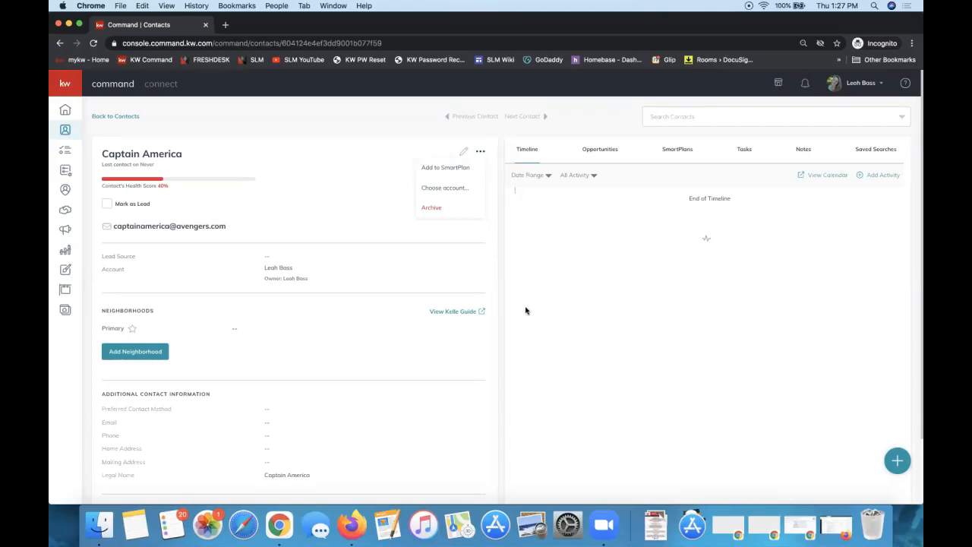
pyautogui.click(461, 189)
pyautogui.click(596, 235)
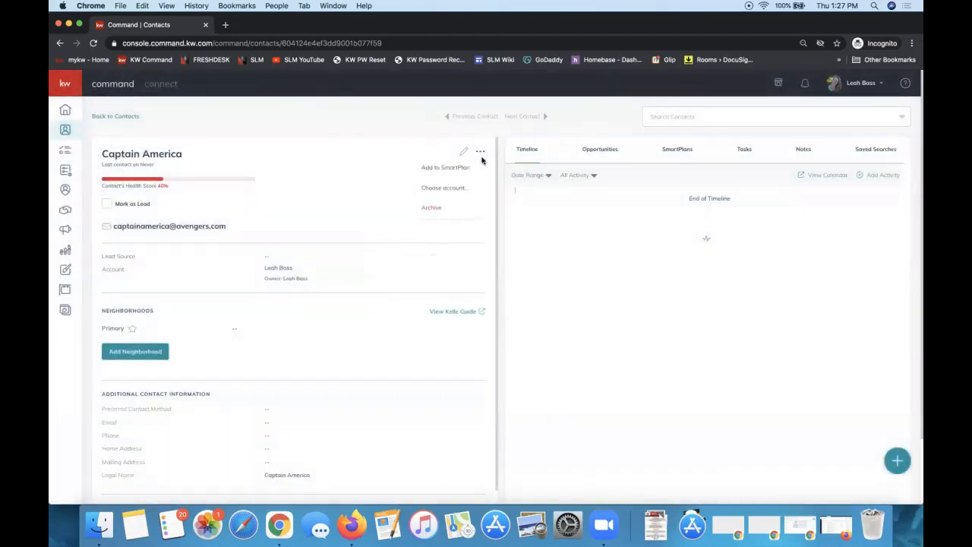
pyautogui.click(444, 190)
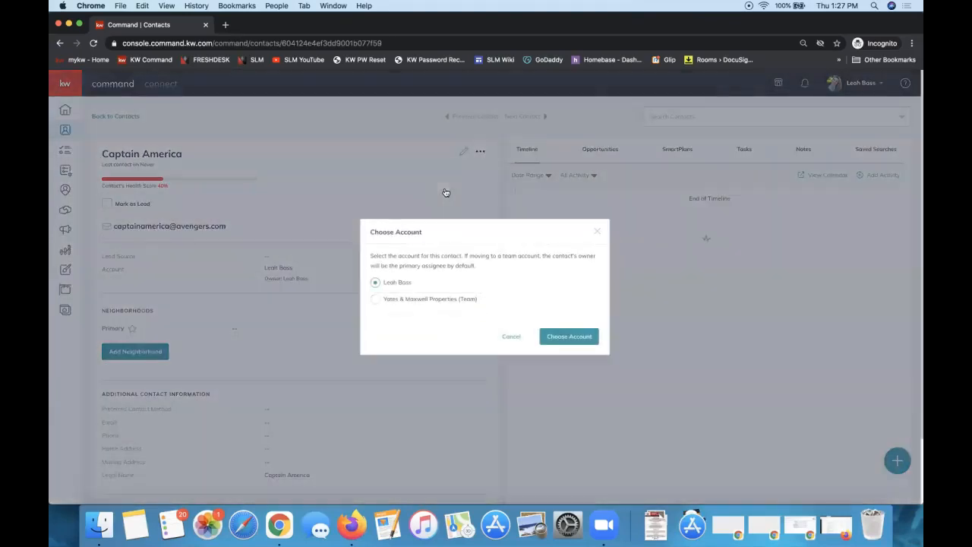
pyautogui.click(374, 301)
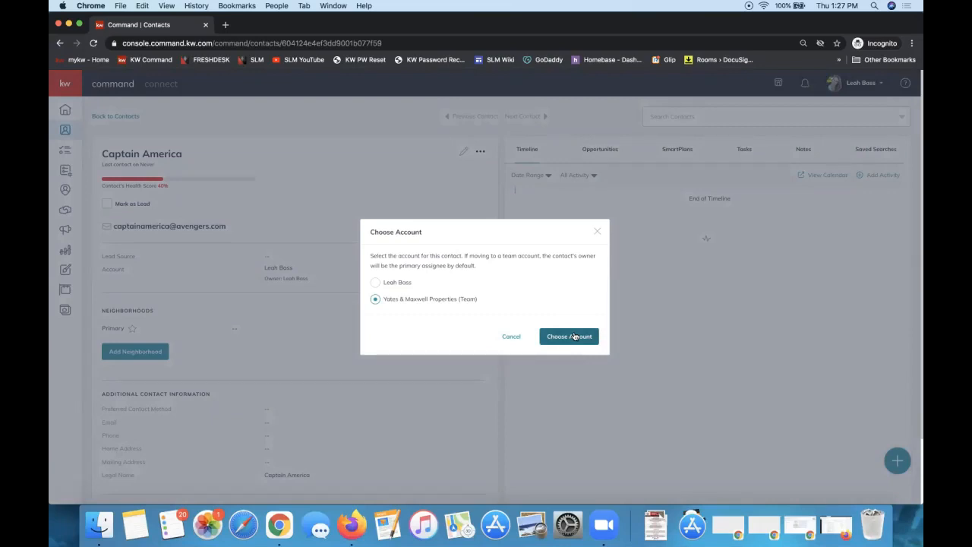
pyautogui.click(598, 231)
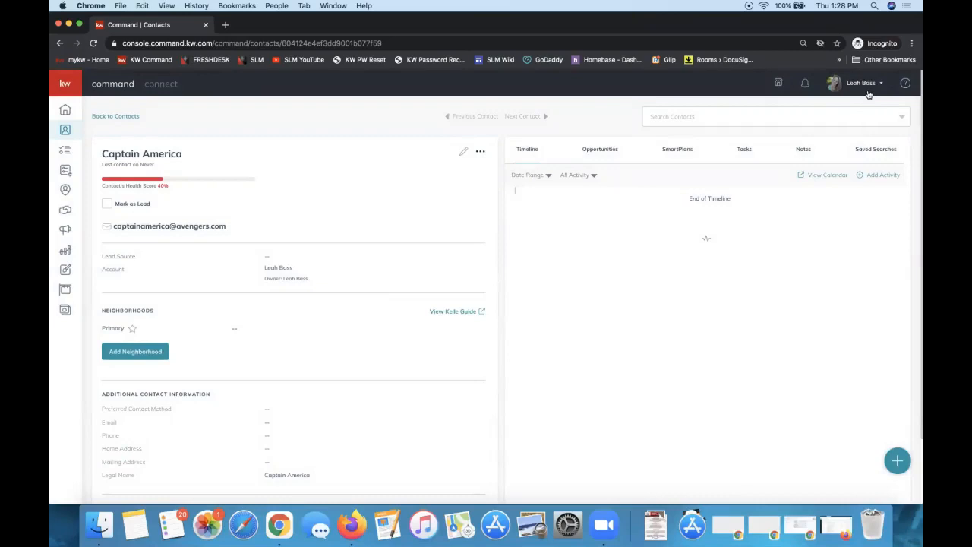
pyautogui.click(480, 151)
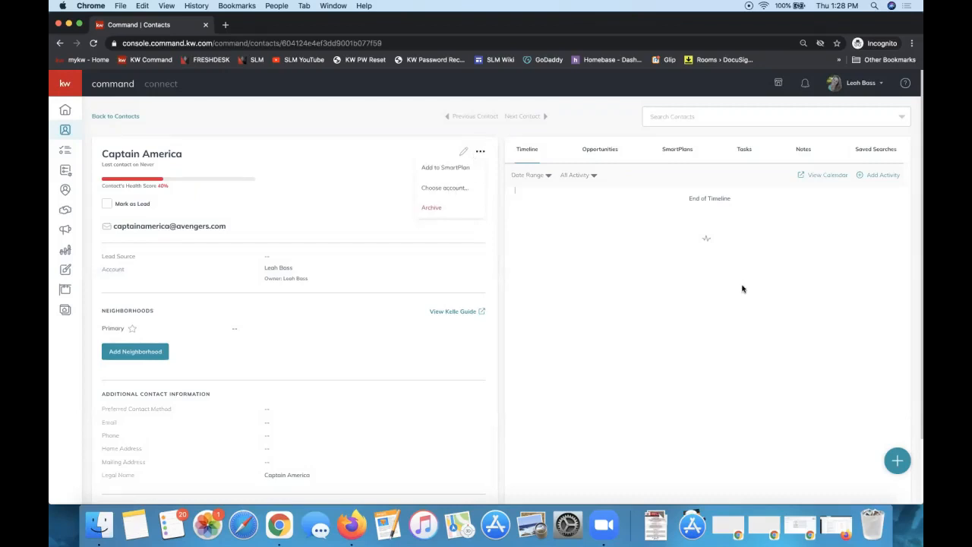
pyautogui.click(614, 266)
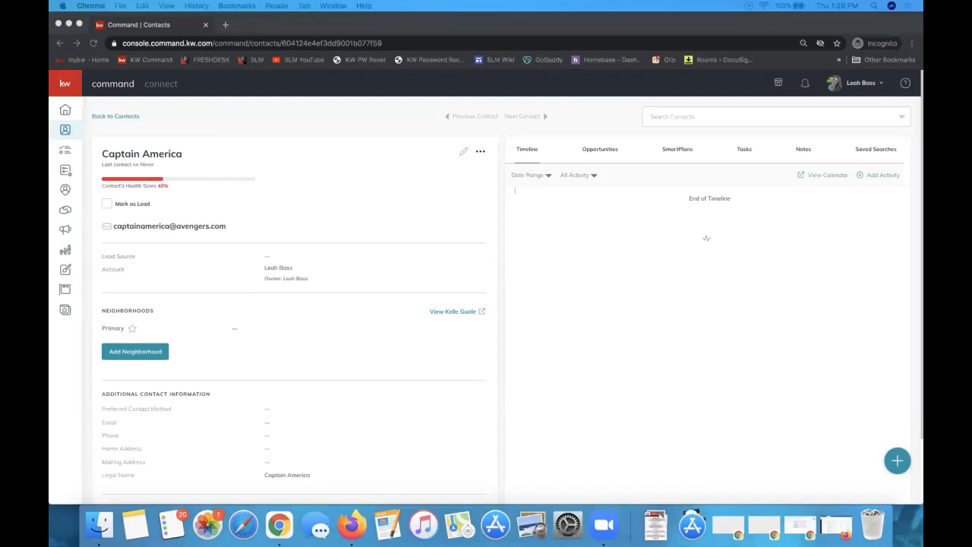
pyautogui.hotkey('ctrl', 'Right')
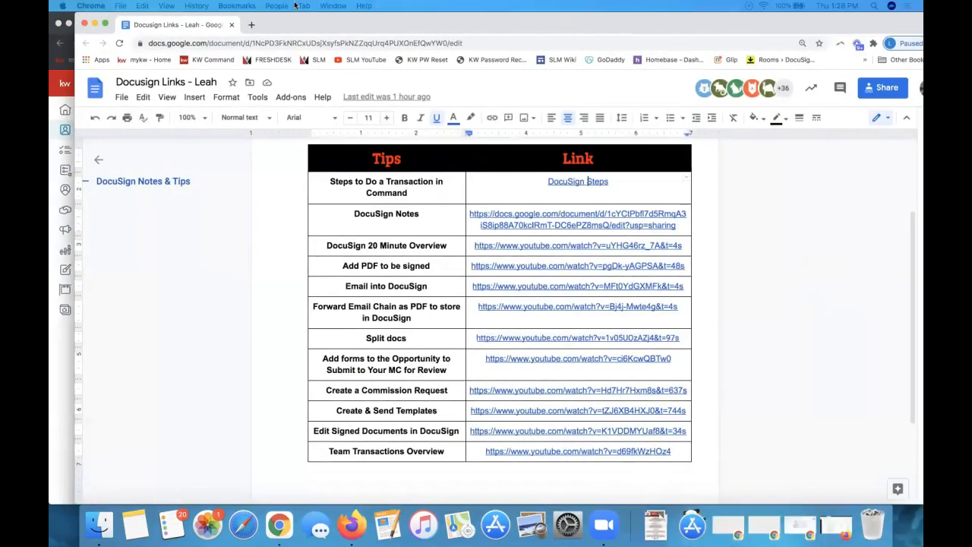
pyautogui.click(400, 480)
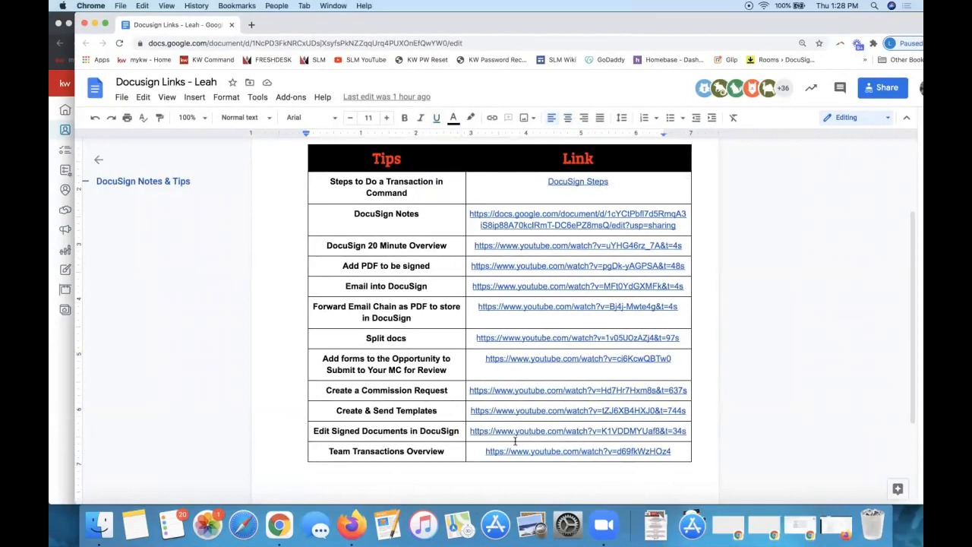
pyautogui.moveTo(657, 28); pyautogui.dragTo(632, 29)
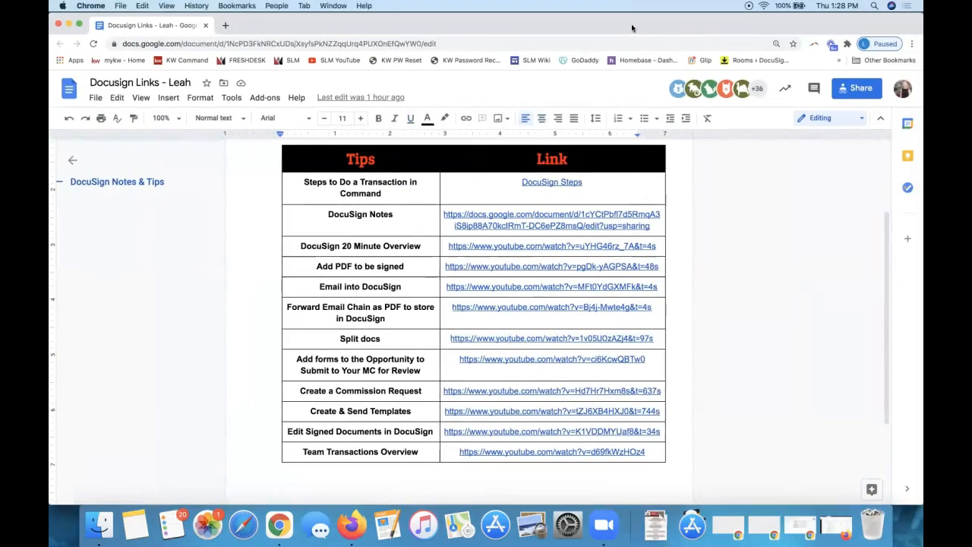
pyautogui.hotkey('ctrl', 'Left')
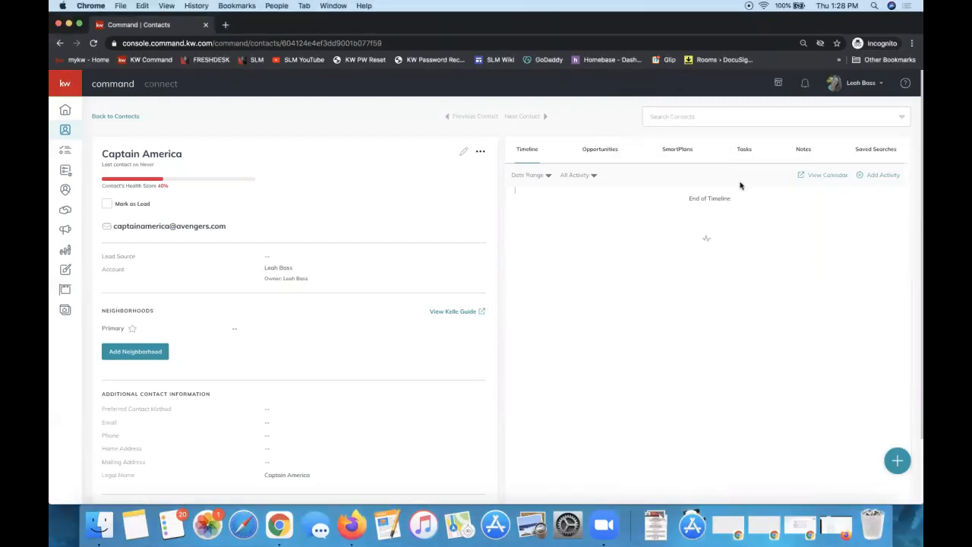
# Start a new opportunity from the contact's Opportunities tab and assign it to the team
pyautogui.click(599, 152)
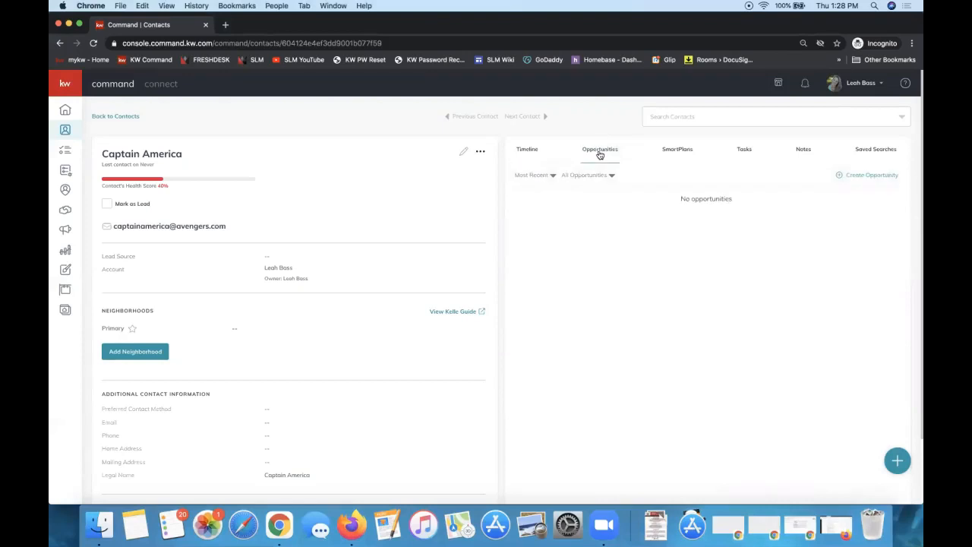
pyautogui.click(857, 175)
pyautogui.click(543, 155)
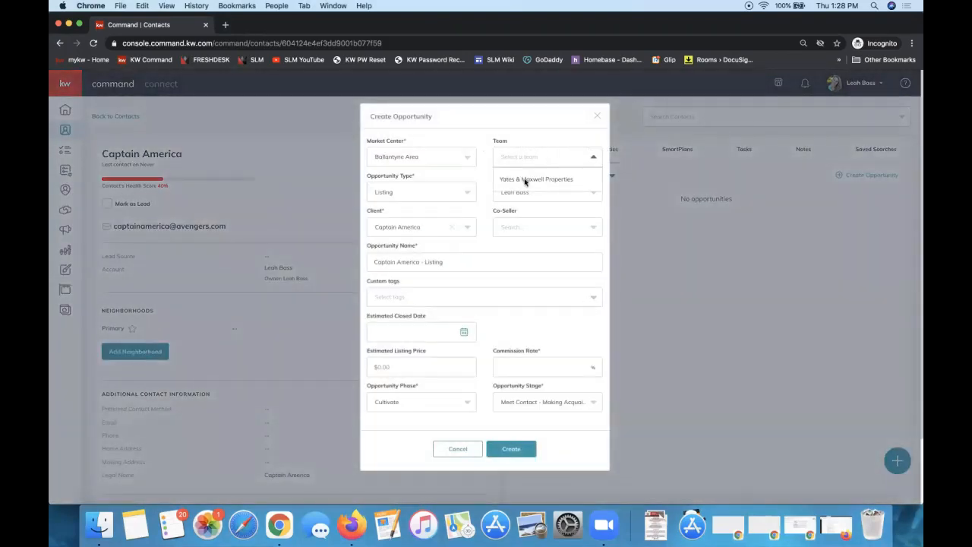
pyautogui.click(525, 180)
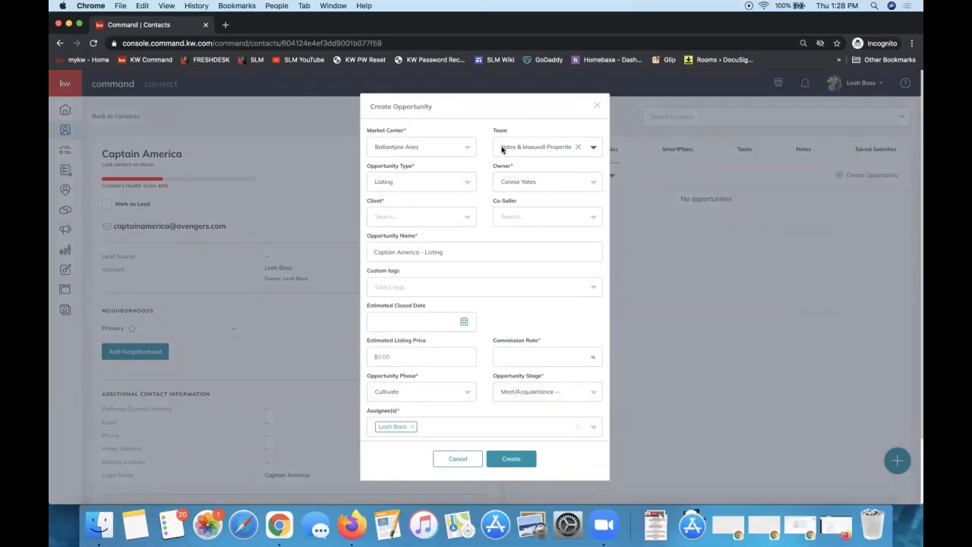
# Try adding and removing assignees, then clear the Team field
pyautogui.scroll(-2, 501, 150)
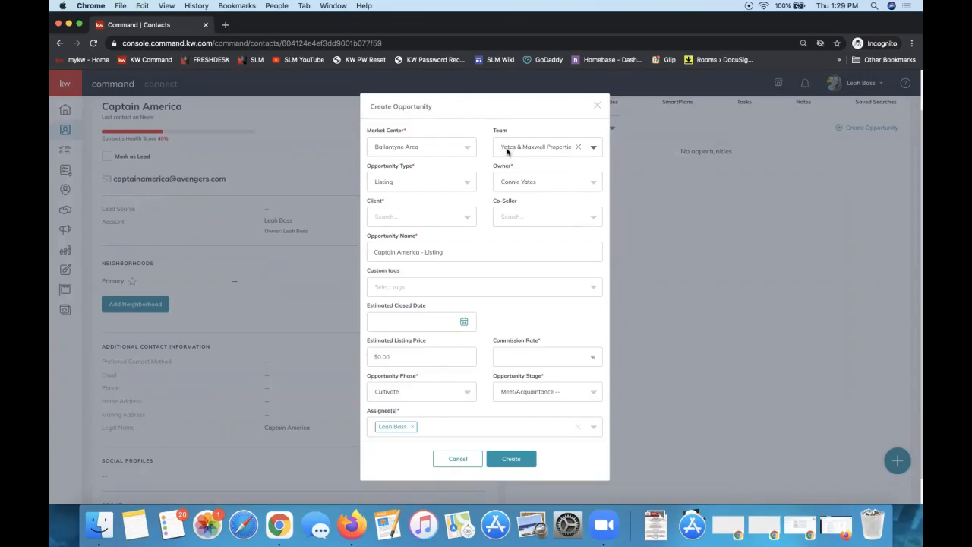
pyautogui.click(457, 426)
pyautogui.click(412, 459)
pyautogui.scroll(-1, 382, 426)
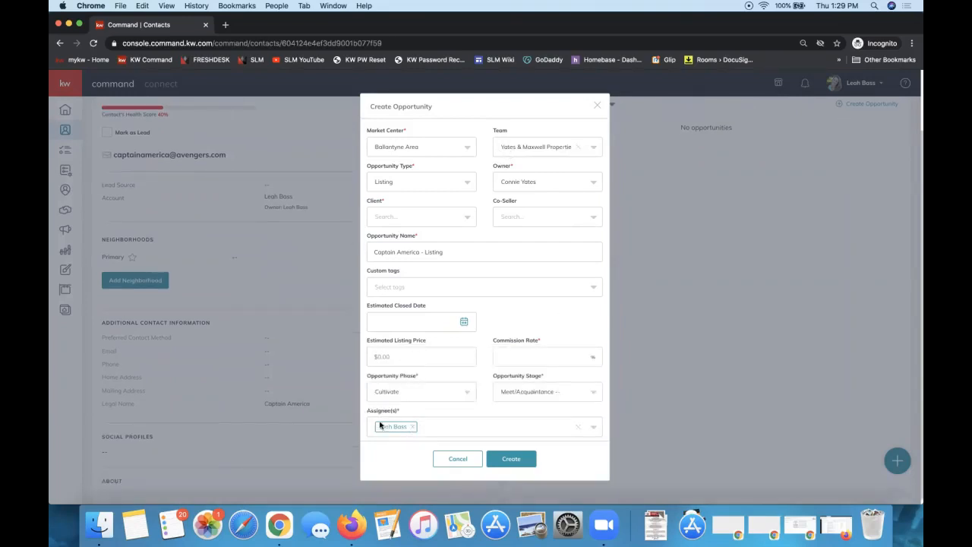
pyautogui.click(436, 428)
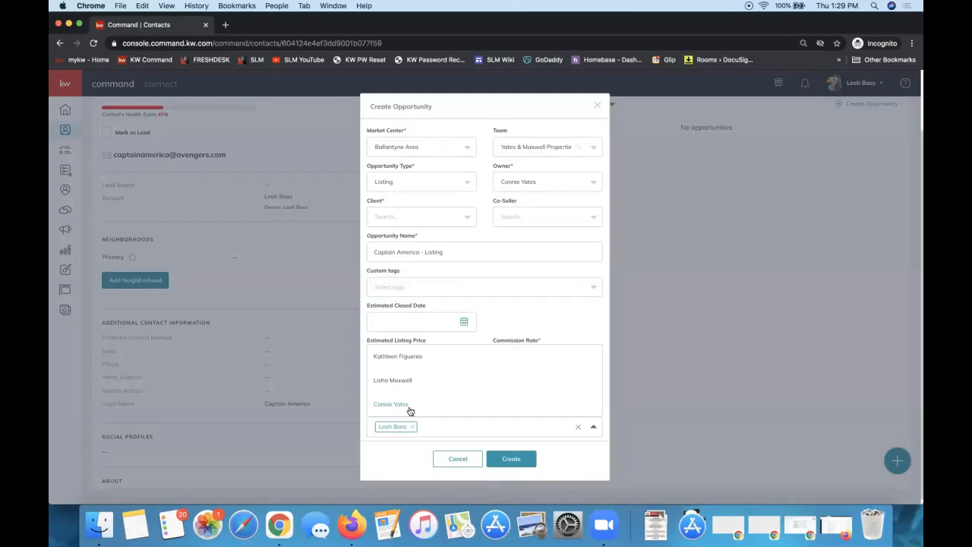
pyautogui.click(401, 383)
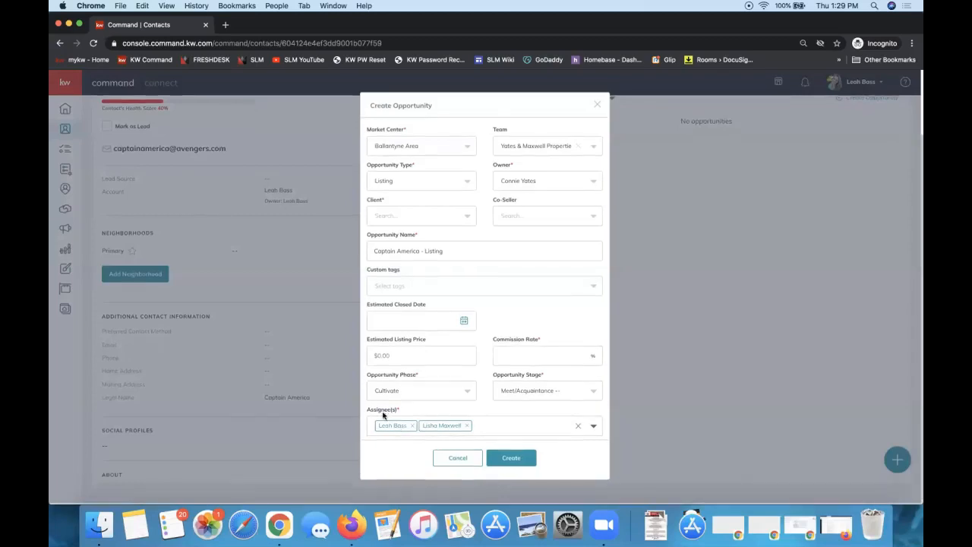
pyautogui.click(466, 427)
pyautogui.click(411, 427)
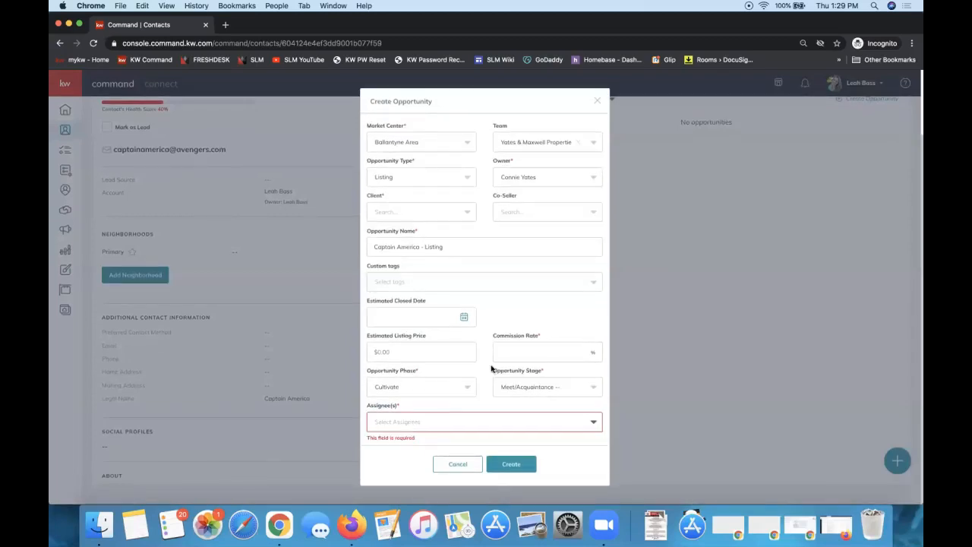
pyautogui.click(532, 147)
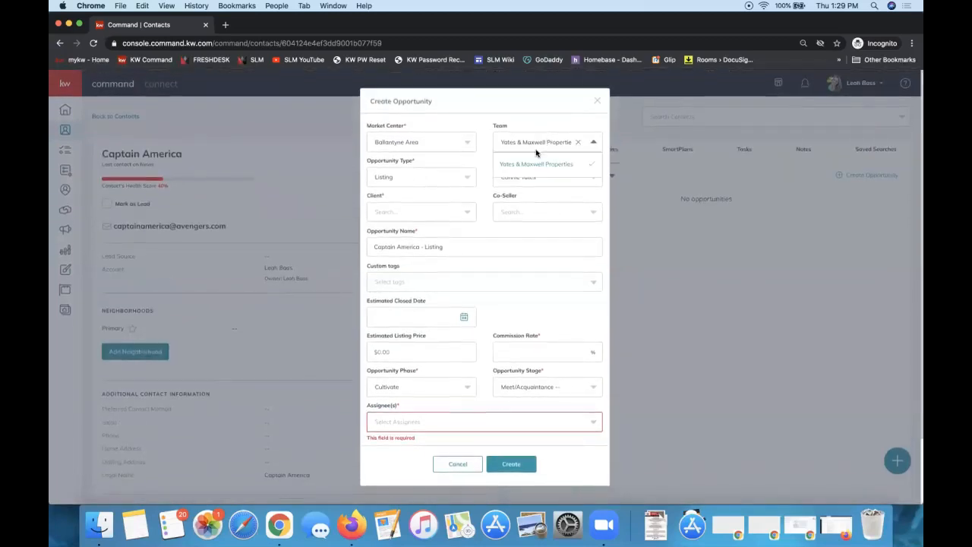
pyautogui.click(578, 142)
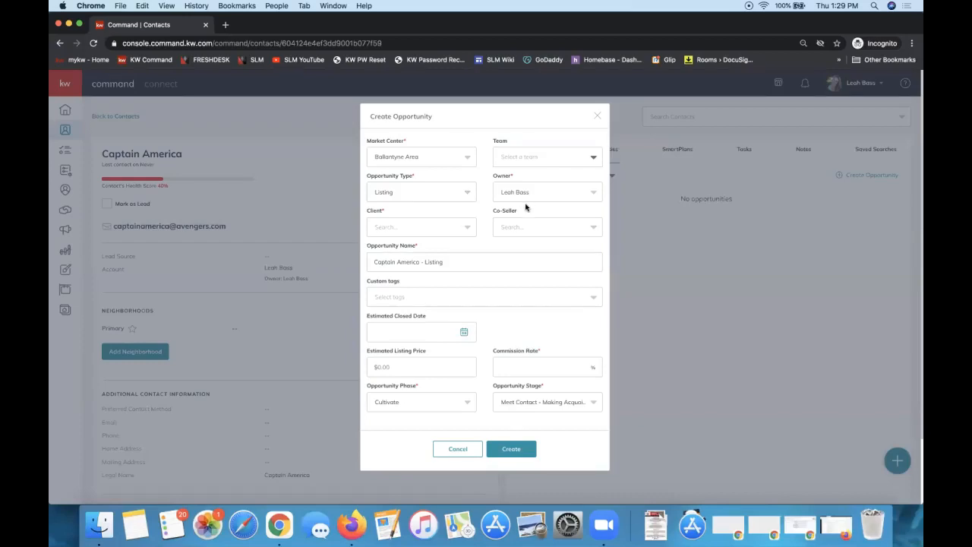
# Prefix the opportunity name with the property address, leaving the owner unchanged
pyautogui.click(373, 262)
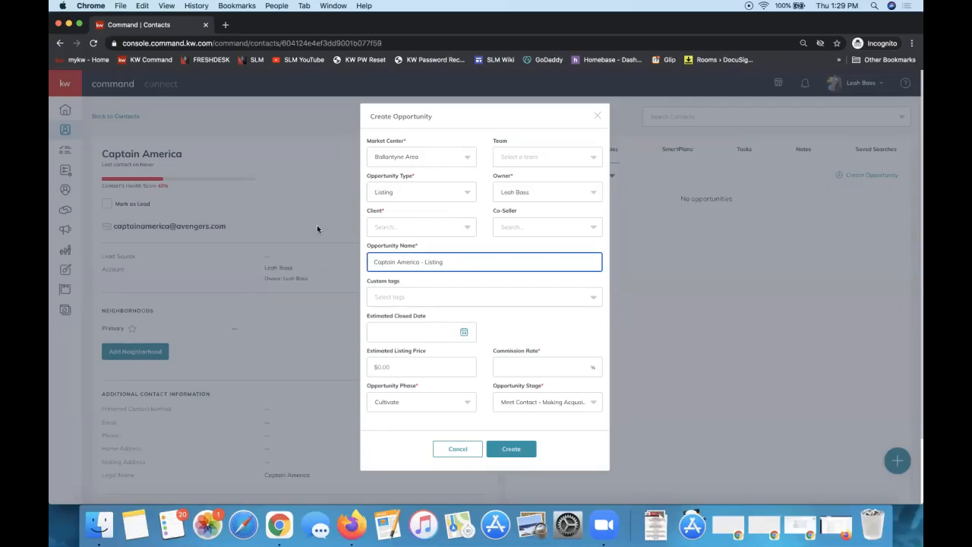
pyautogui.write('123 Avengers Ave -')
pyautogui.click(518, 195)
pyautogui.click(486, 192)
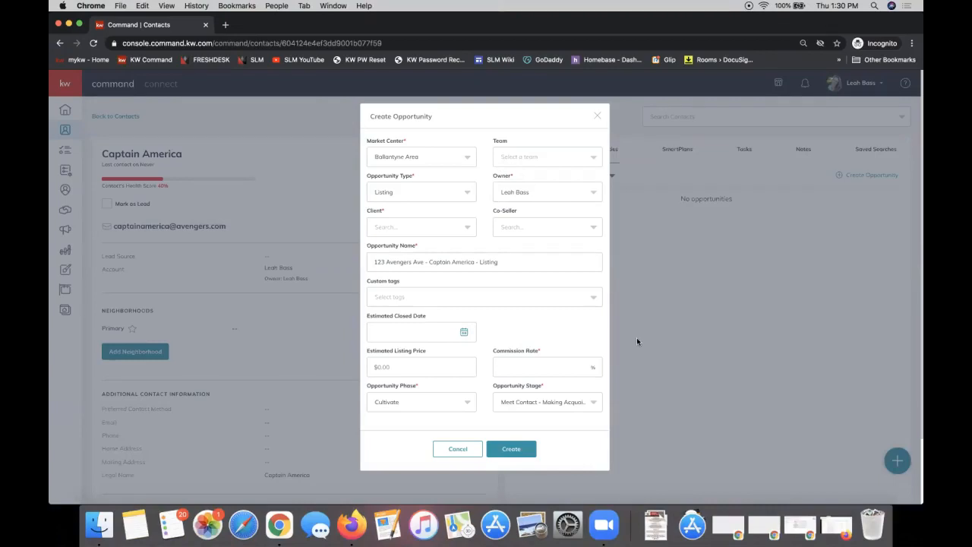
# Search for the contact by name and select them as the Client
pyautogui.click(429, 227)
pyautogui.write('capain')
pyautogui.press('BackSpace')
pyautogui.write('tain')
pyautogui.click(434, 246)
# Add the related contact as Co-Seller
pyautogui.click(513, 230)
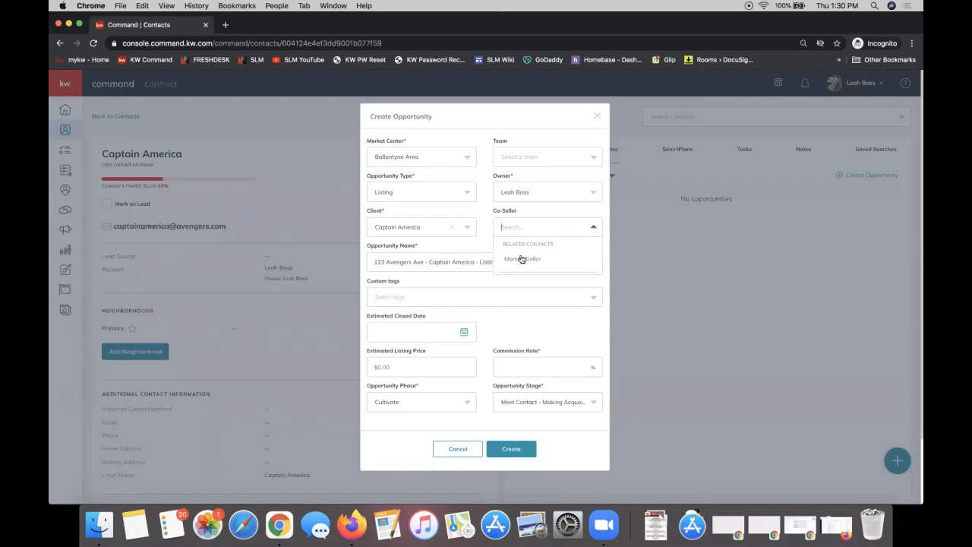
pyautogui.click(520, 259)
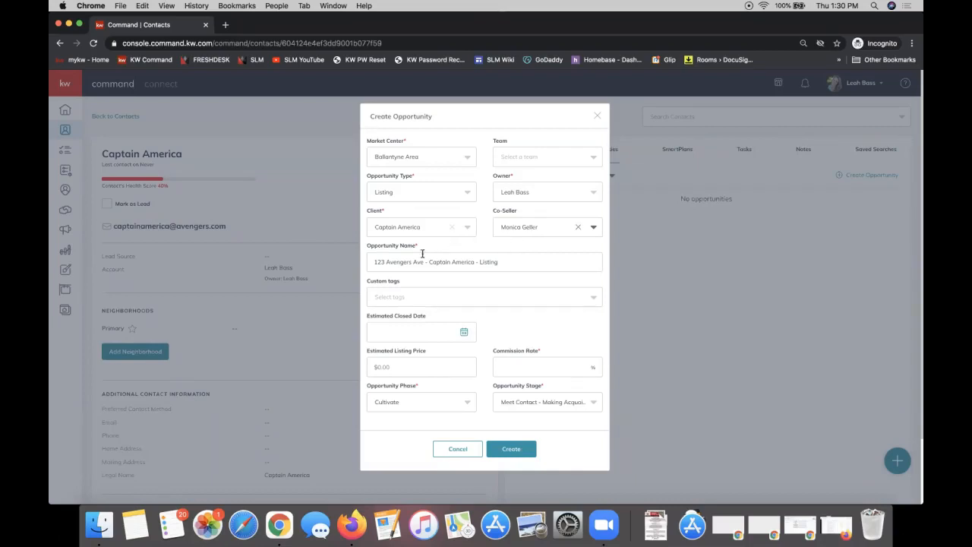
pyautogui.moveTo(402, 246); pyautogui.dragTo(366, 246)
pyautogui.click(414, 250)
# Enter a 3% commission rate and keep Cultivate as the phase
pyautogui.click(527, 367)
pyautogui.write('3')
pyautogui.click(528, 332)
pyautogui.click(416, 405)
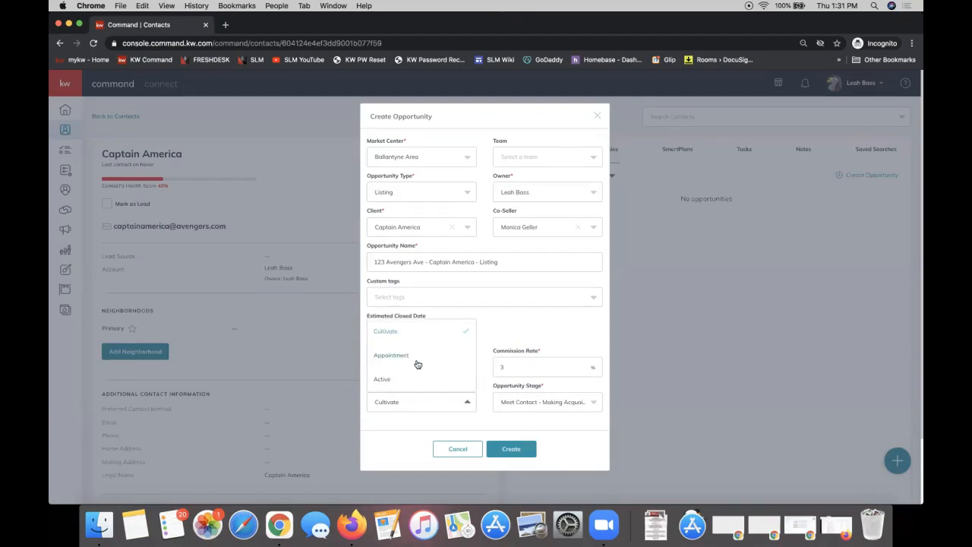
pyautogui.click(405, 432)
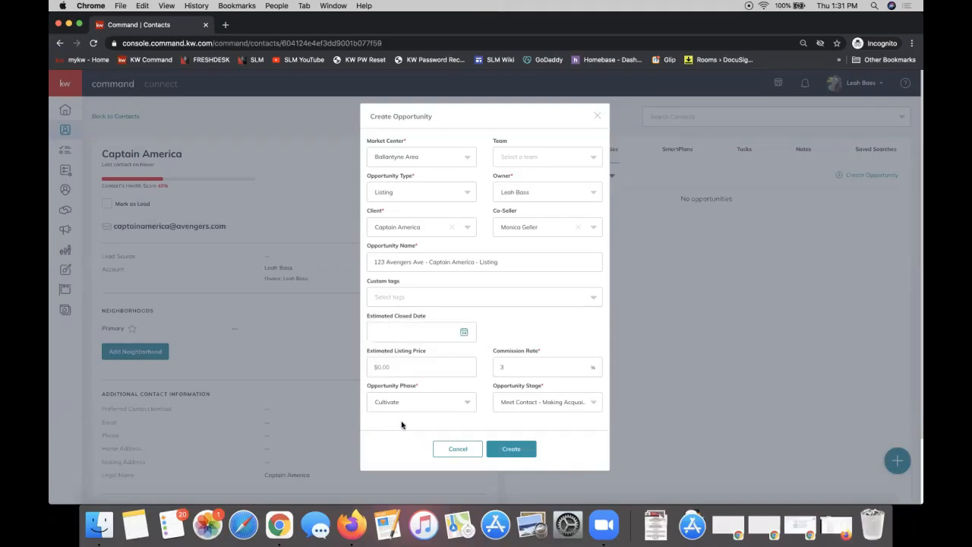
# Create the listing opportunity (Meet Contact, Cultivate, 3.00% commission) and open its details page
pyautogui.click(516, 450)
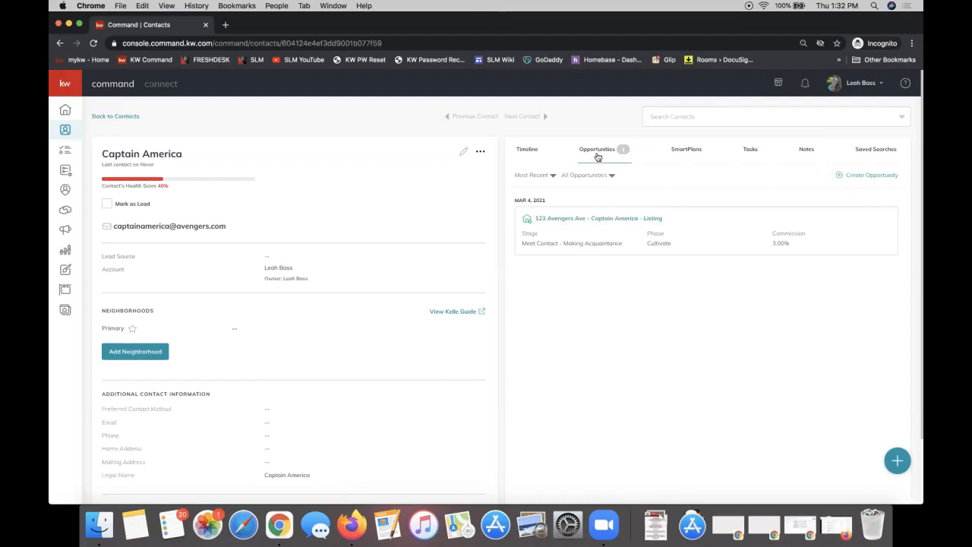
pyautogui.click(574, 221)
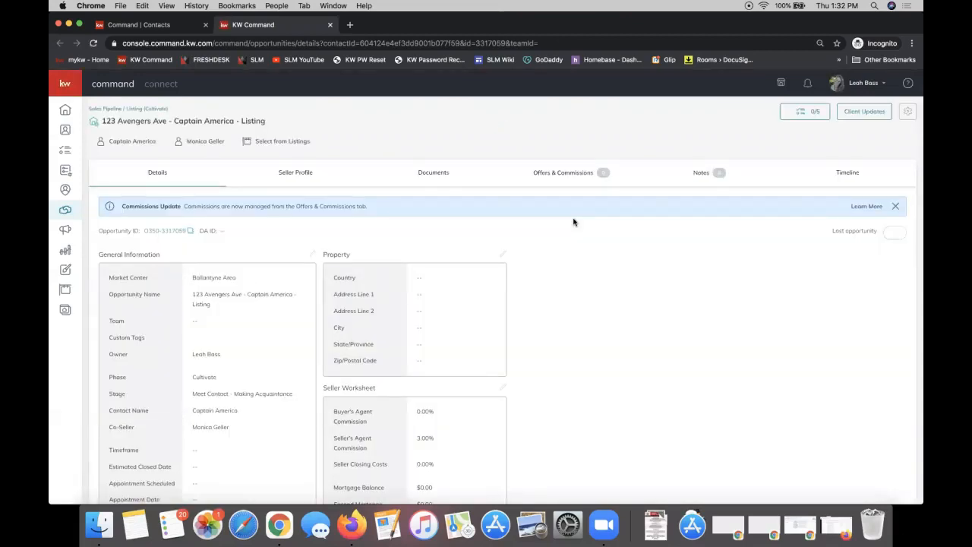
pyautogui.scroll(-3, 601, 297)
pyautogui.scroll(3, 601, 296)
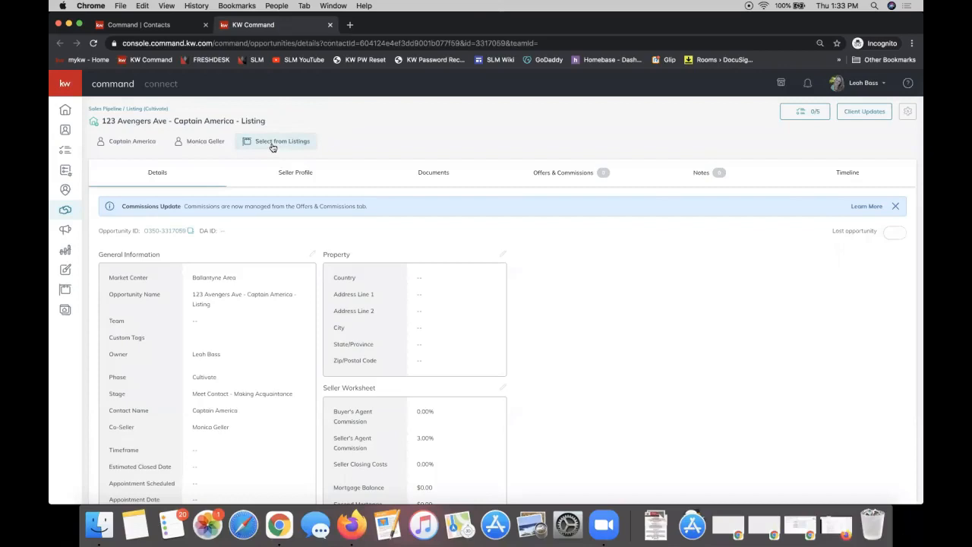
pyautogui.moveTo(438, 369); pyautogui.dragTo(324, 253)
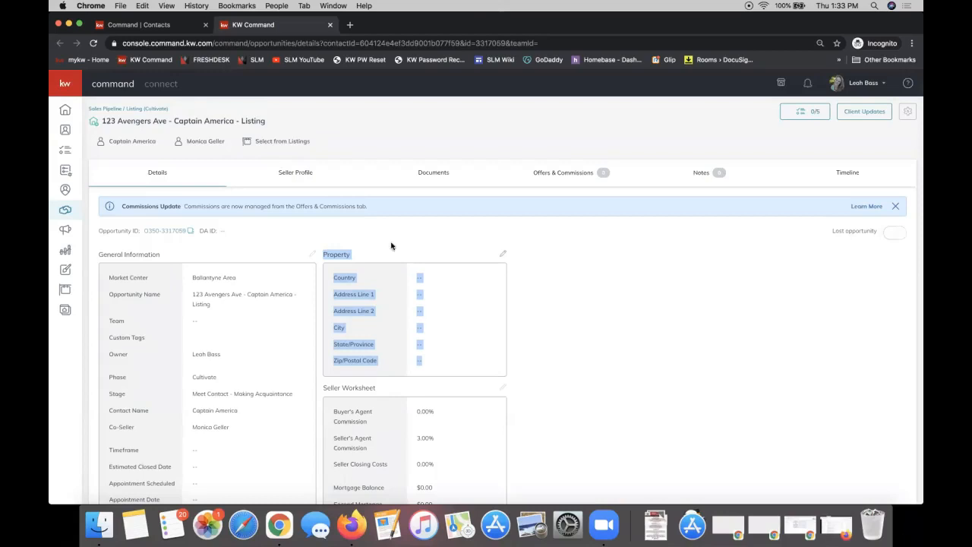
pyautogui.click(286, 143)
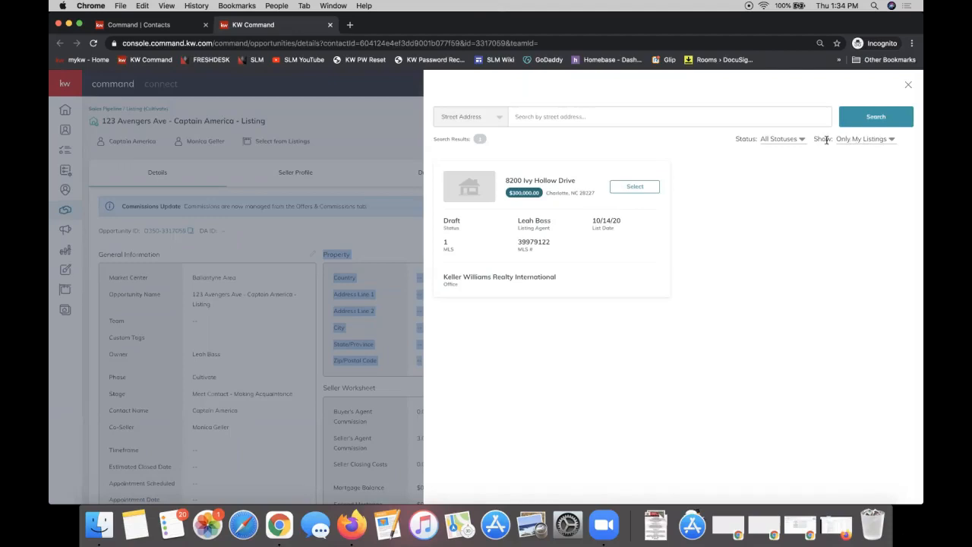
pyautogui.doubleClick(822, 139)
pyautogui.click(870, 144)
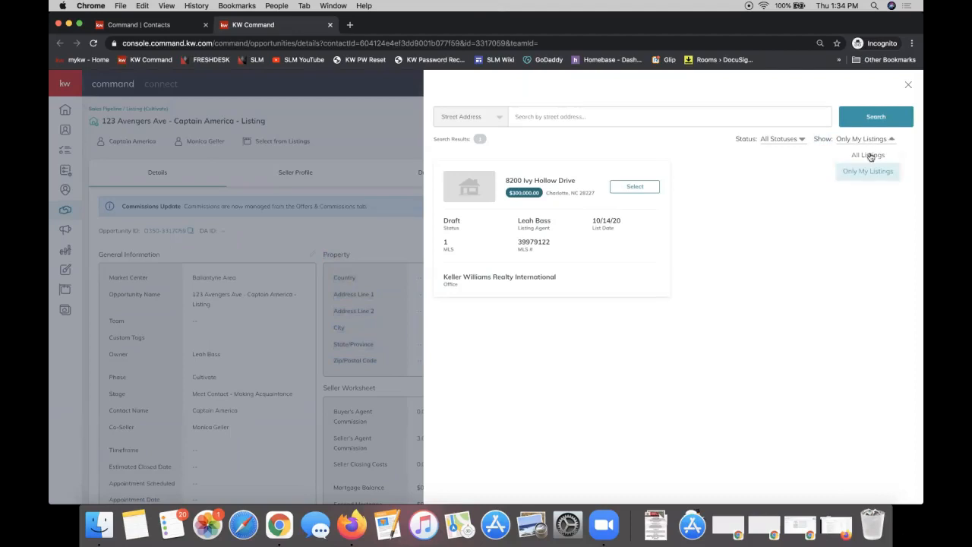
pyautogui.click(869, 155)
pyautogui.click(553, 114)
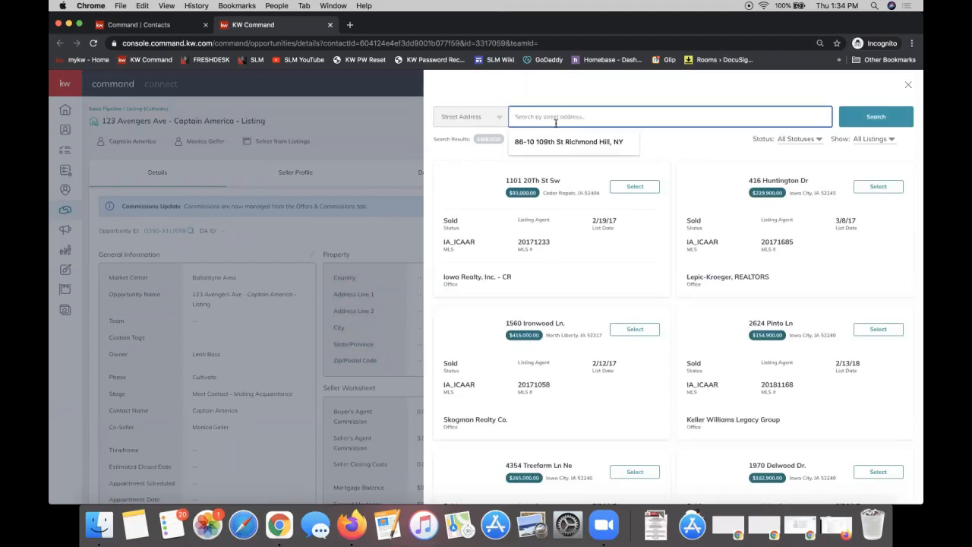
pyautogui.click(480, 119)
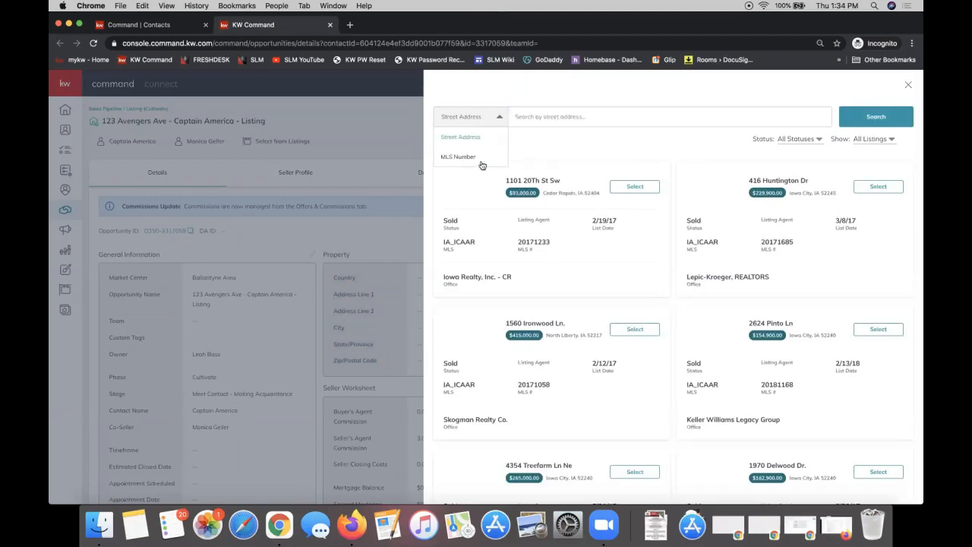
pyautogui.click(622, 155)
pyautogui.scroll(-3, 668, 253)
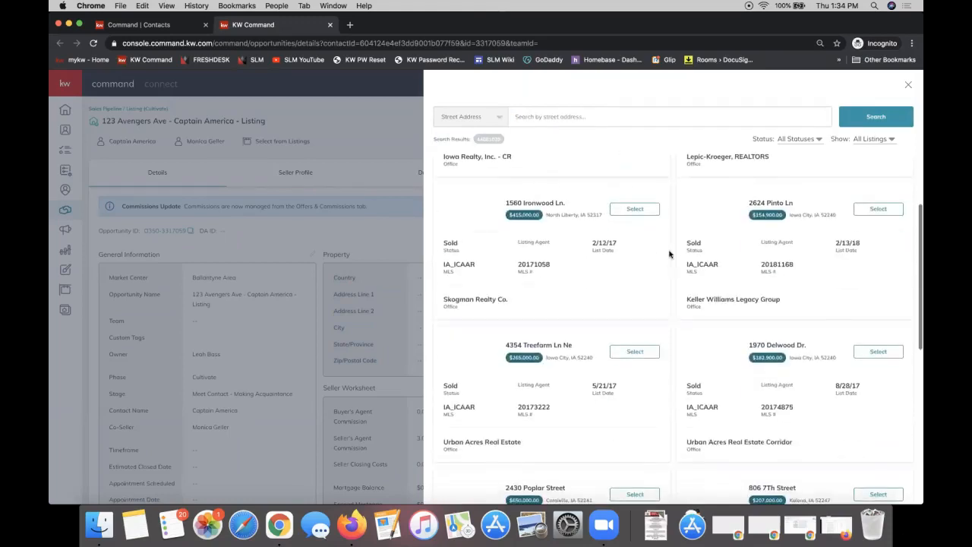
pyautogui.click(635, 352)
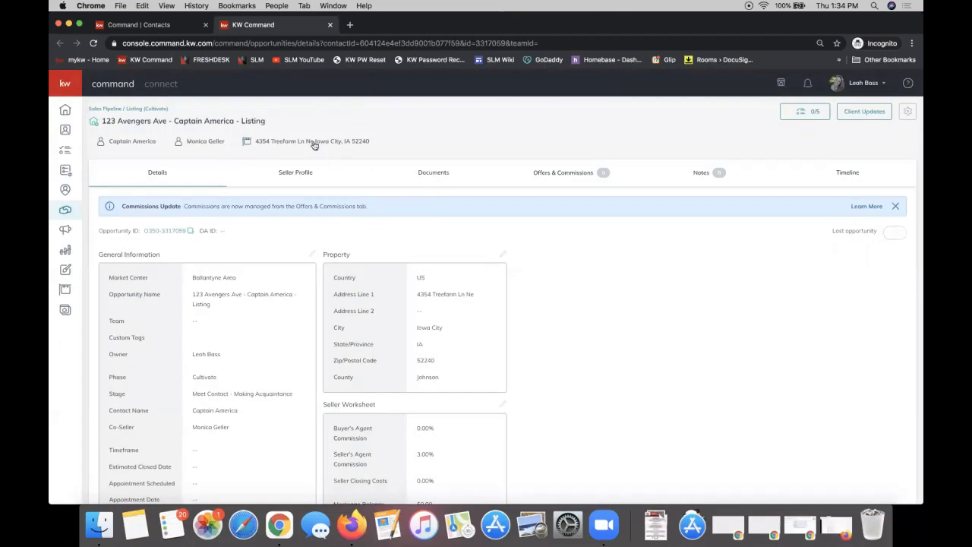
pyautogui.moveTo(448, 385); pyautogui.dragTo(331, 278)
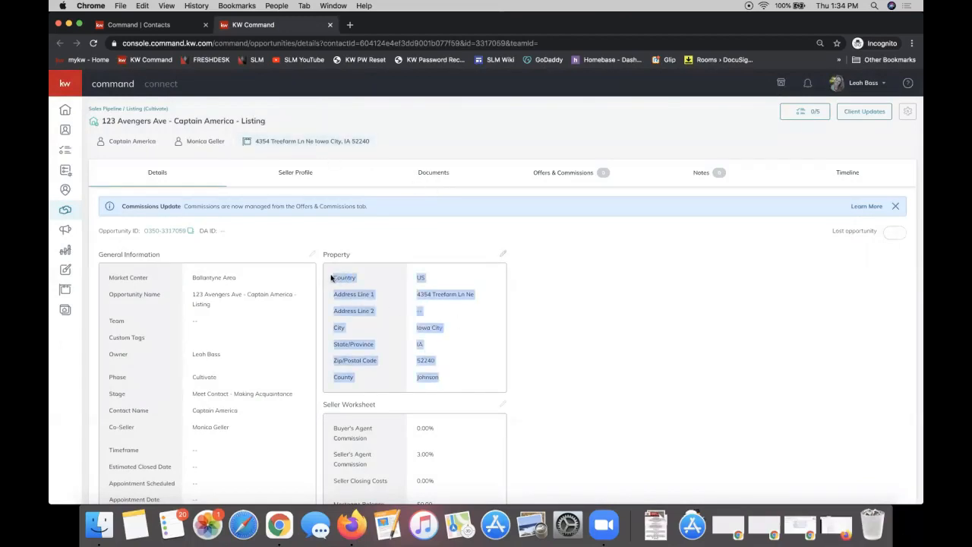
pyautogui.click(449, 353)
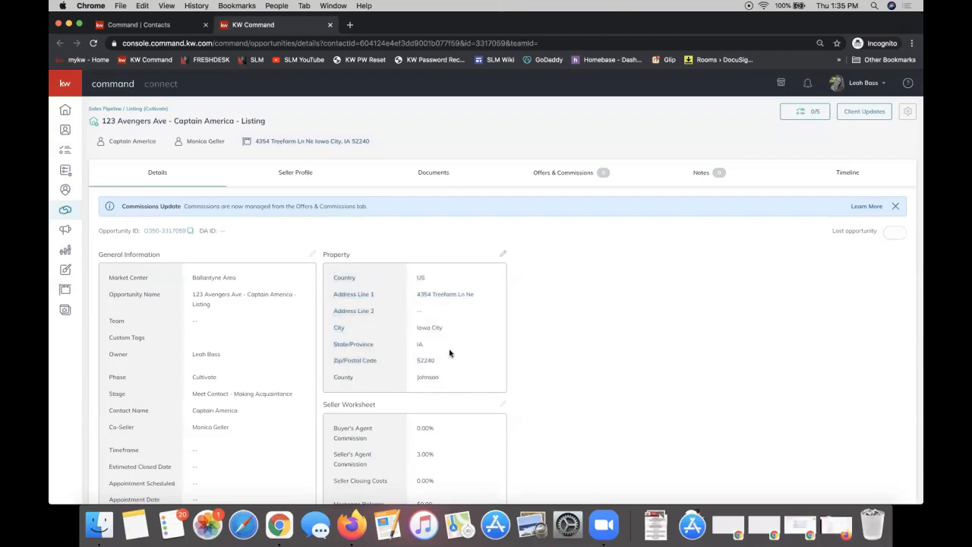
pyautogui.click(319, 144)
# From the opportunity's Documents section, choose DocuSign under Start a Transaction
pyautogui.click(445, 172)
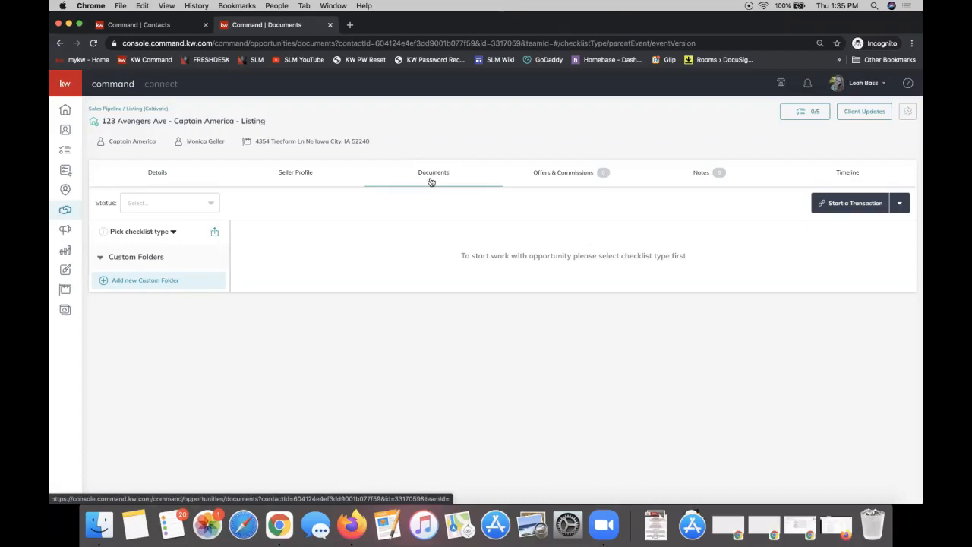
pyautogui.click(841, 203)
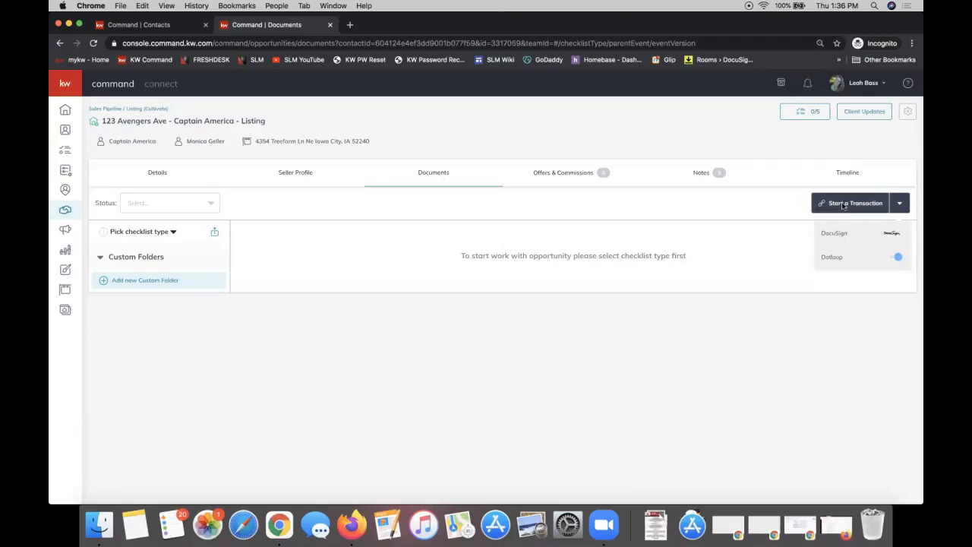
pyautogui.click(832, 232)
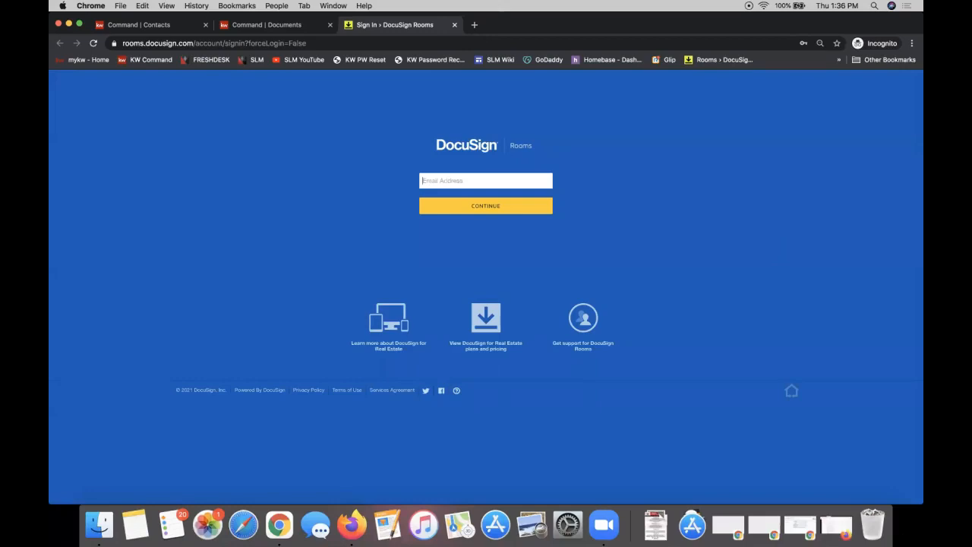
# Log in to DocuSign Rooms with the saved account e-mail and saved password
pyautogui.click(432, 180)
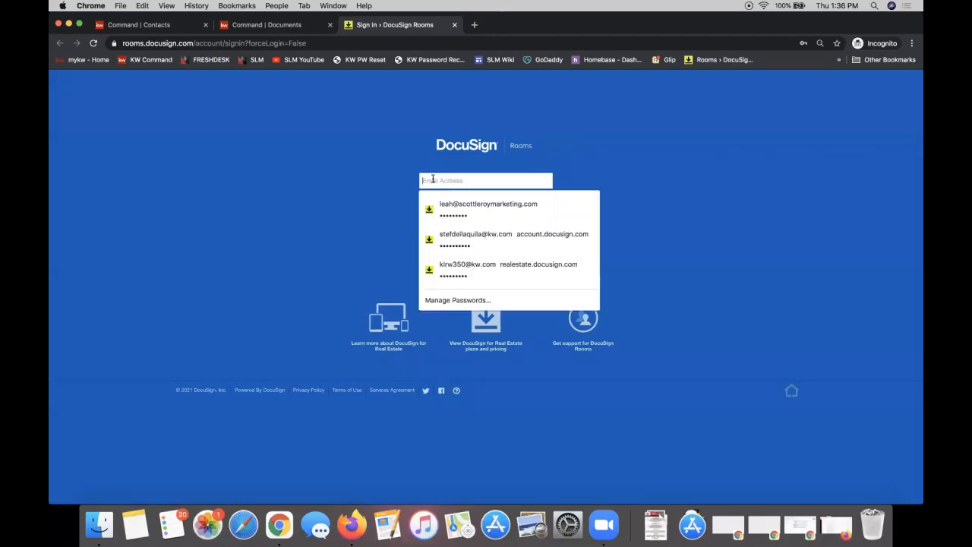
pyautogui.click(480, 211)
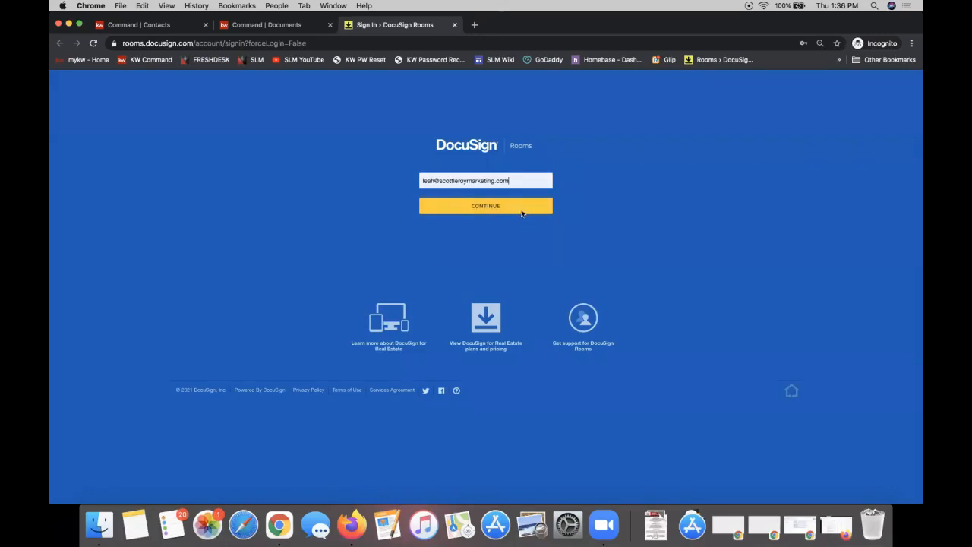
pyautogui.click(479, 210)
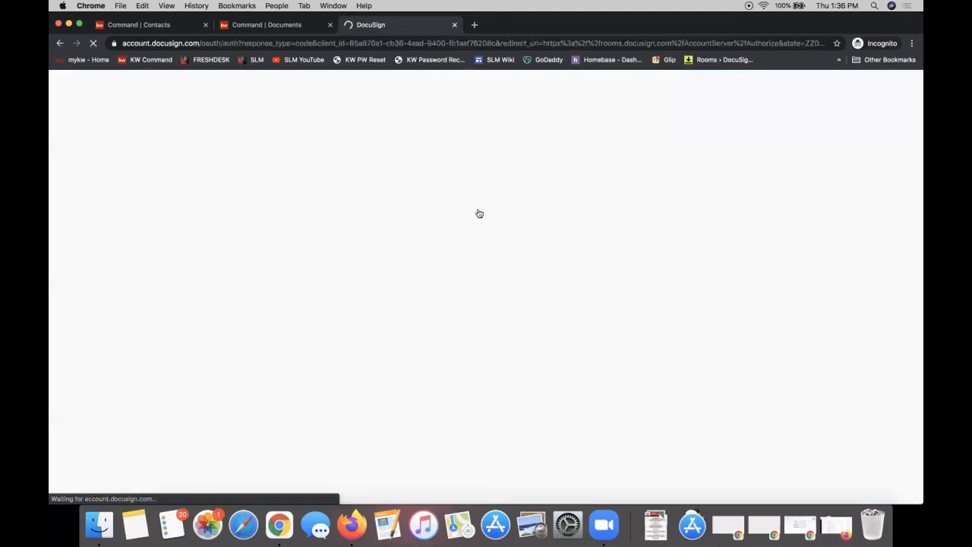
pyautogui.click(460, 248)
pyautogui.click(462, 267)
pyautogui.click(459, 278)
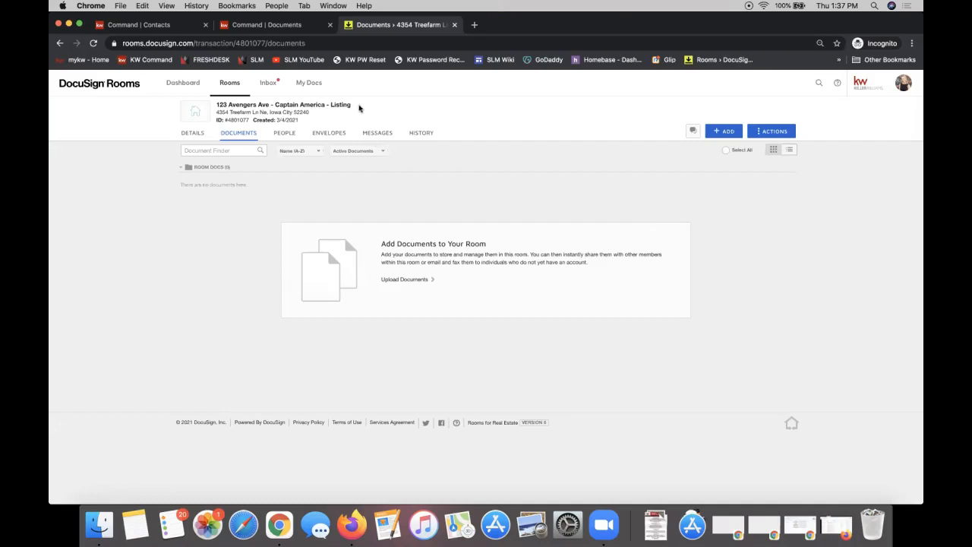
pyautogui.tripleClick(217, 104)
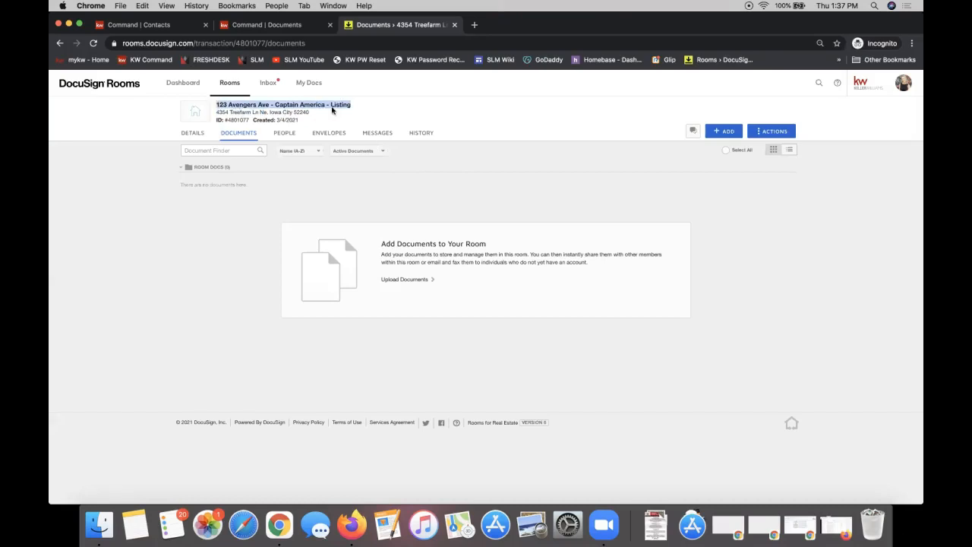
pyautogui.doubleClick(220, 112)
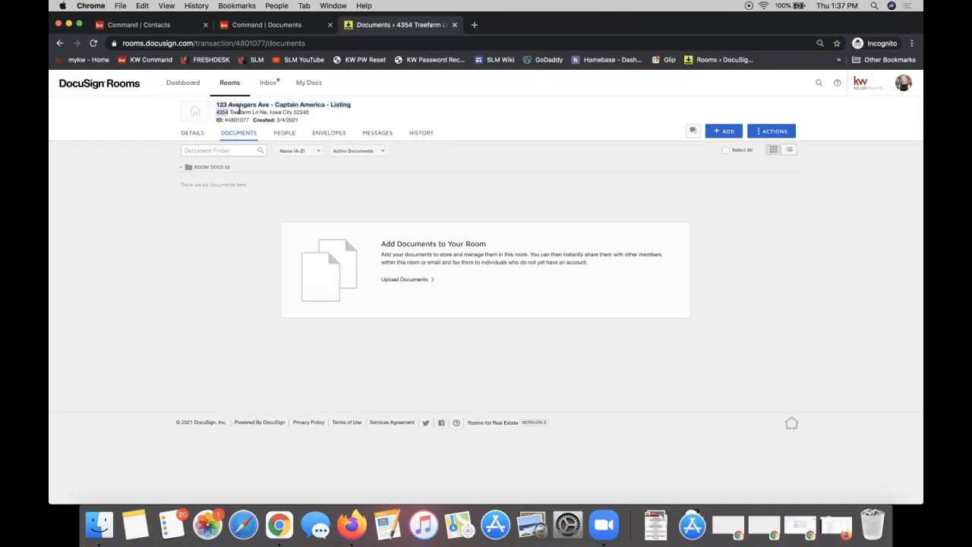
pyautogui.moveTo(216, 113); pyautogui.dragTo(313, 112)
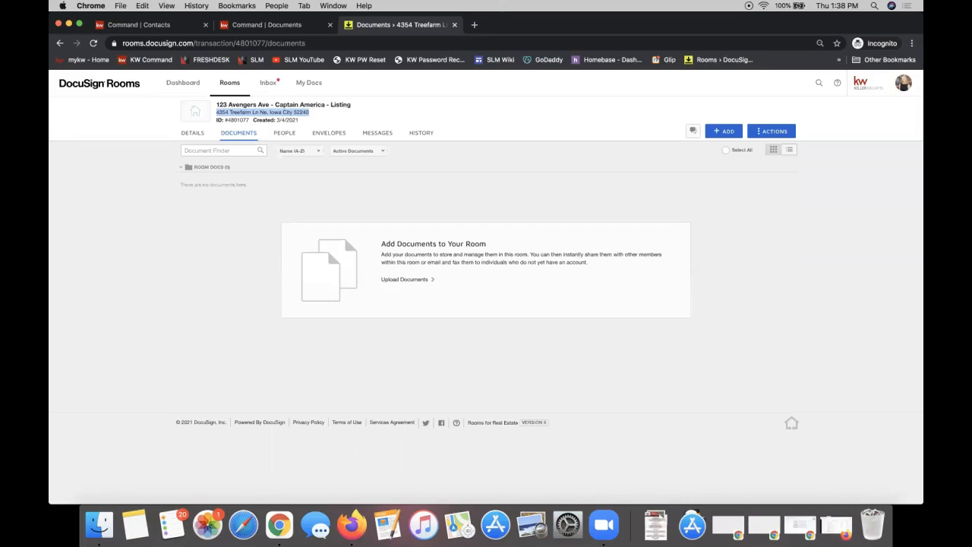
pyautogui.click(417, 169)
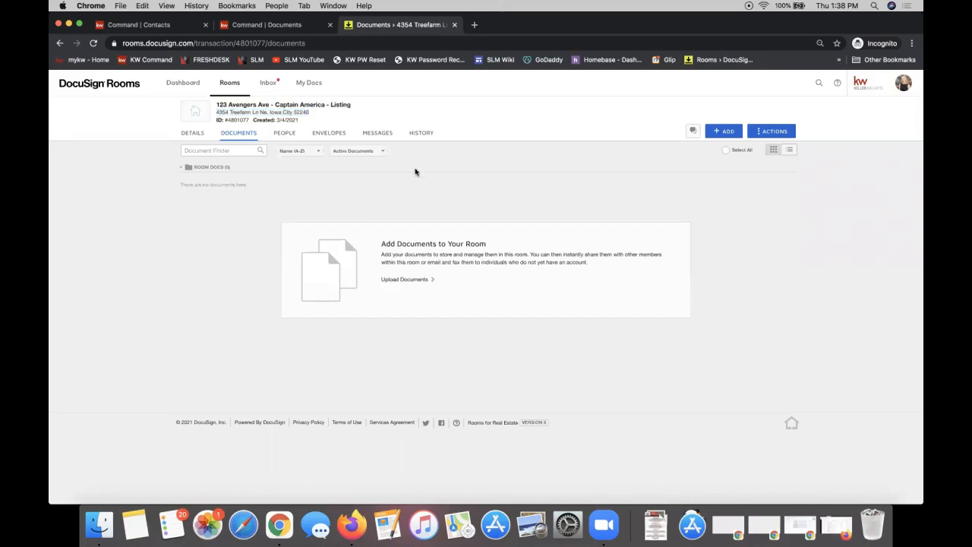
pyautogui.tripleClick(251, 106)
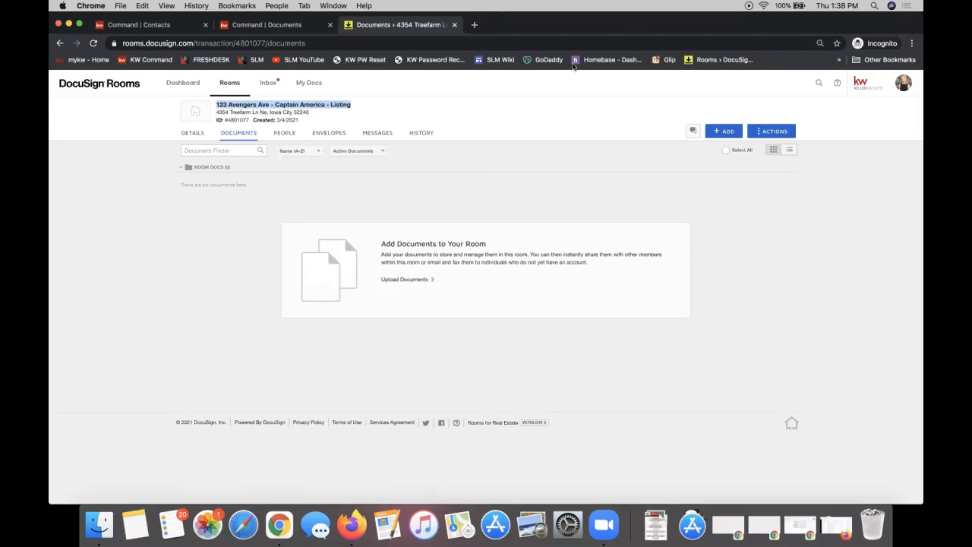
pyautogui.click(753, 198)
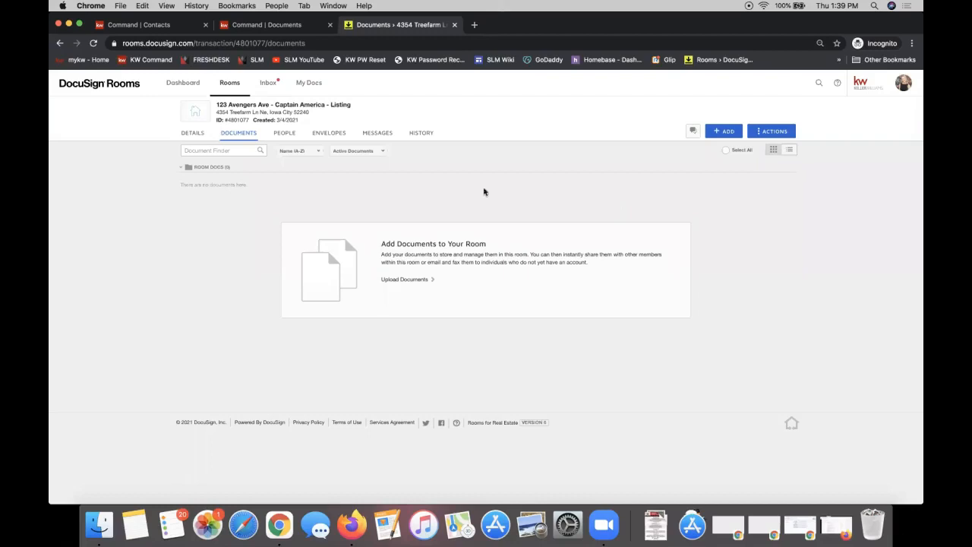
# On the empty Documents tab of the 123 Avengers Ave room, bring up the + ADD source options
pyautogui.click(732, 135)
pyautogui.click(726, 132)
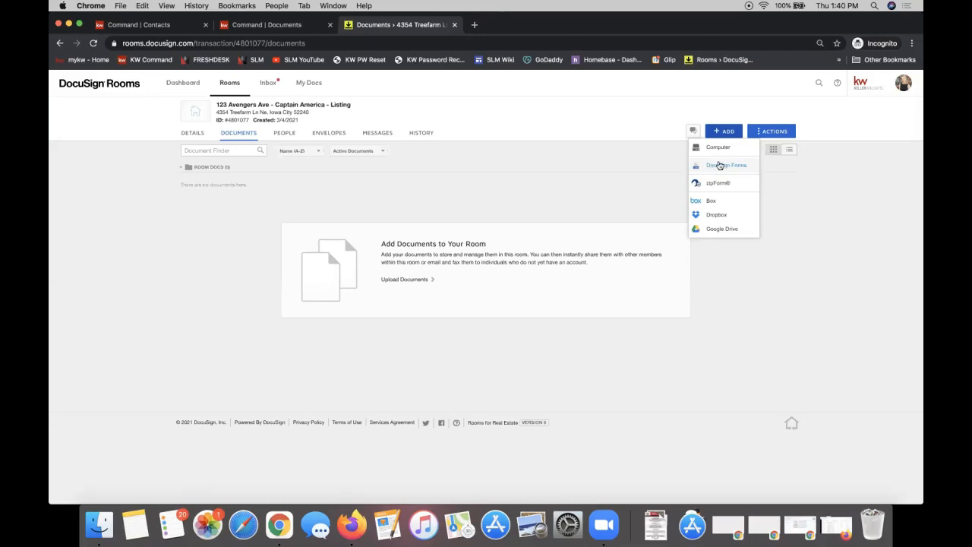
# Choose DocuSign Forms as the source for adding documents
pyautogui.click(728, 165)
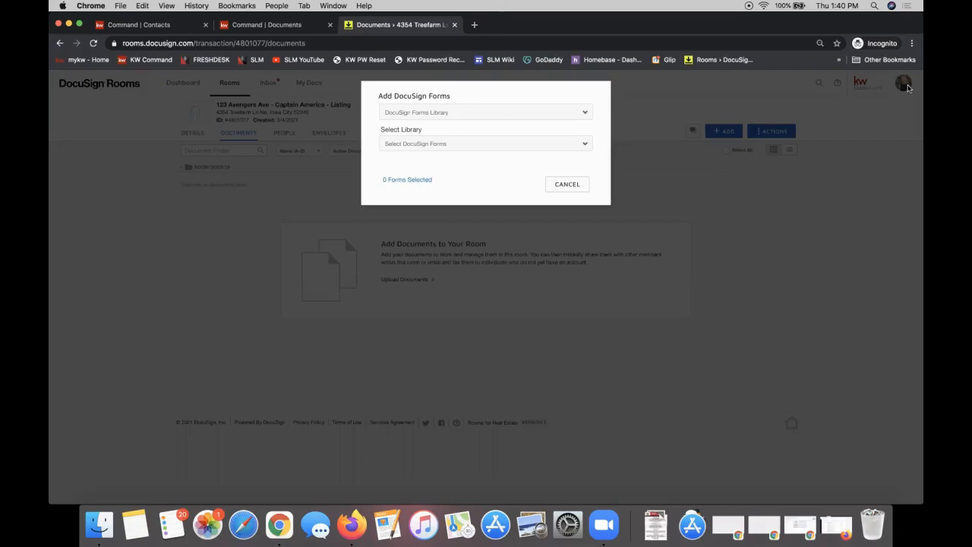
# Change the form source dropdown to DocuSign Forms Group and choose the NC Listing File group
pyautogui.click(463, 114)
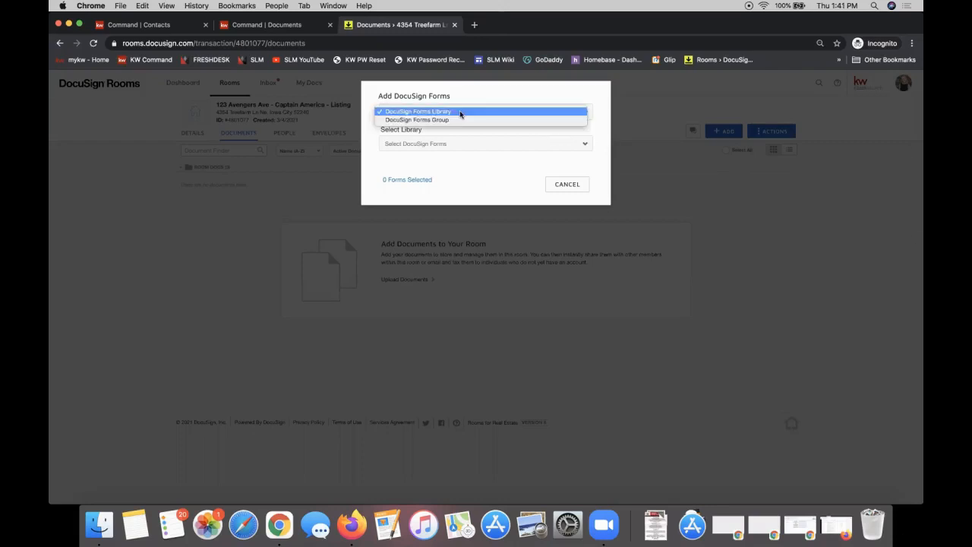
pyautogui.click(420, 100)
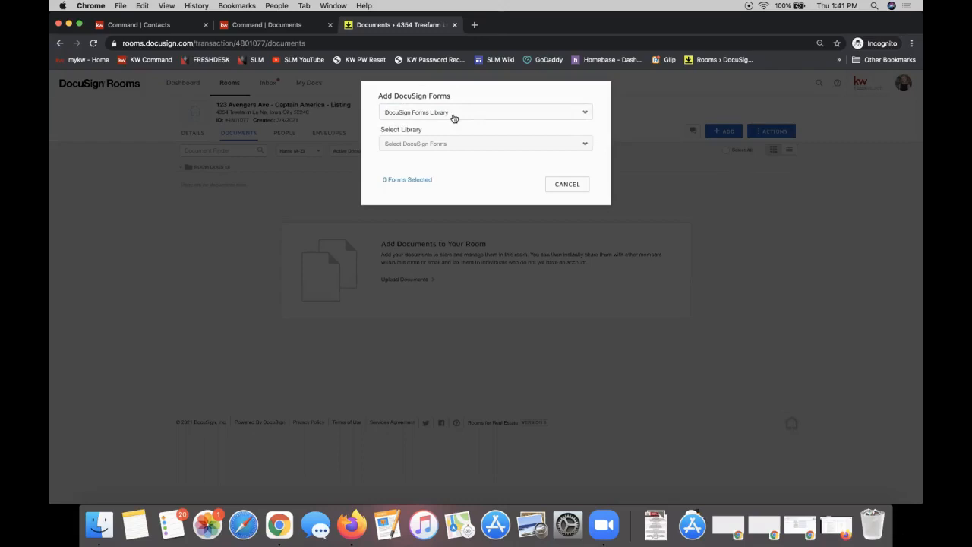
pyautogui.click(445, 144)
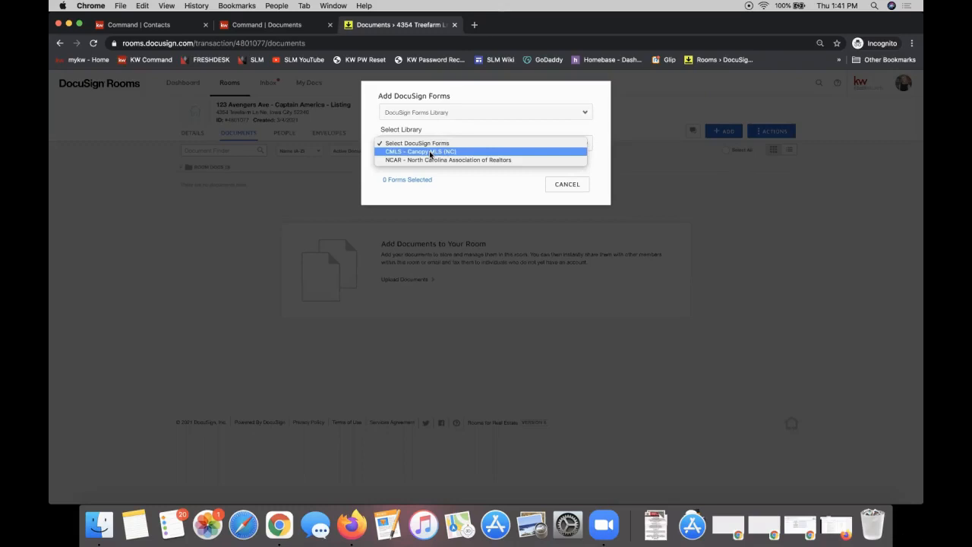
pyautogui.click(433, 112)
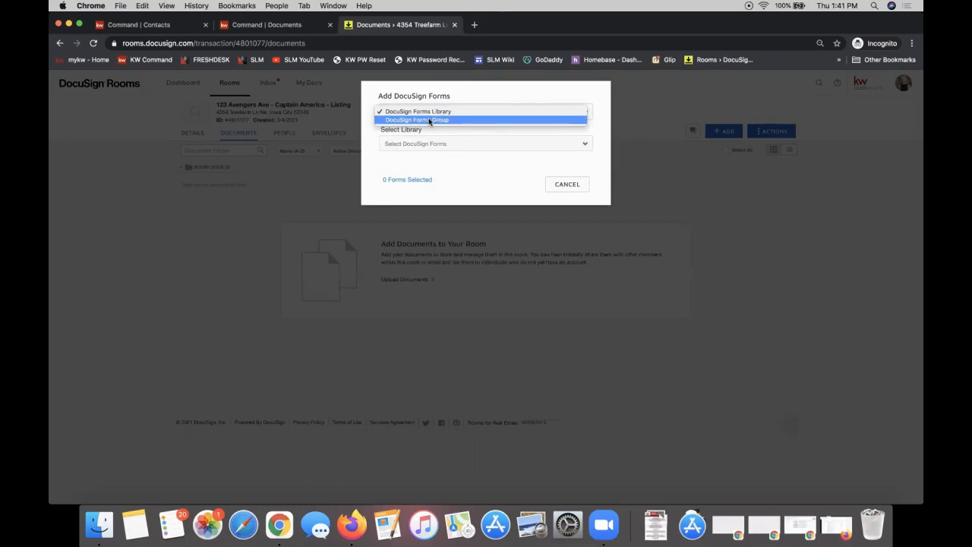
pyautogui.click(430, 120)
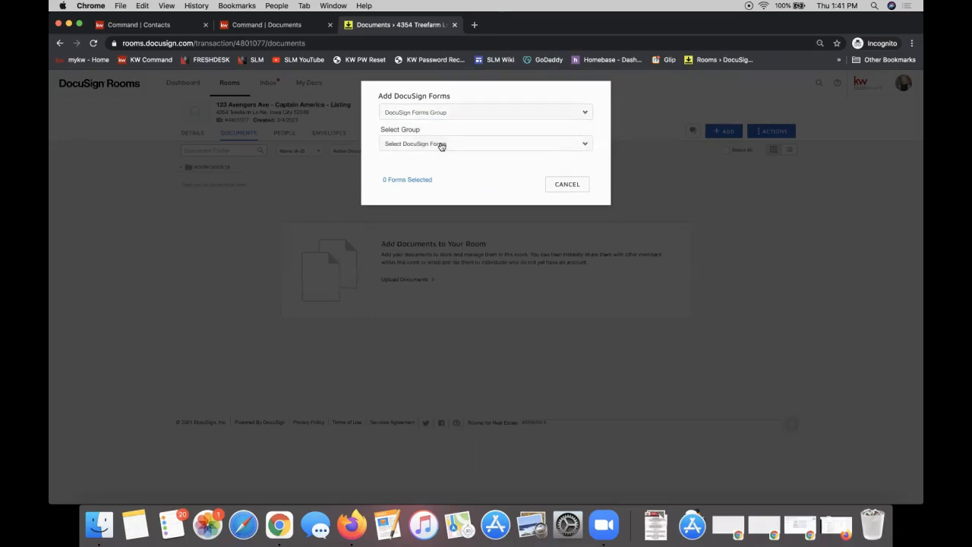
pyautogui.click(441, 145)
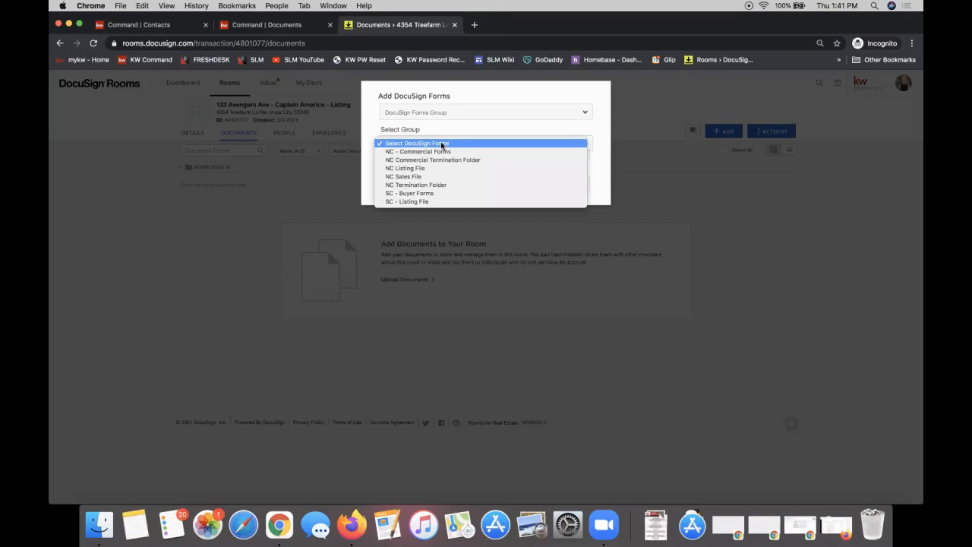
pyautogui.click(427, 167)
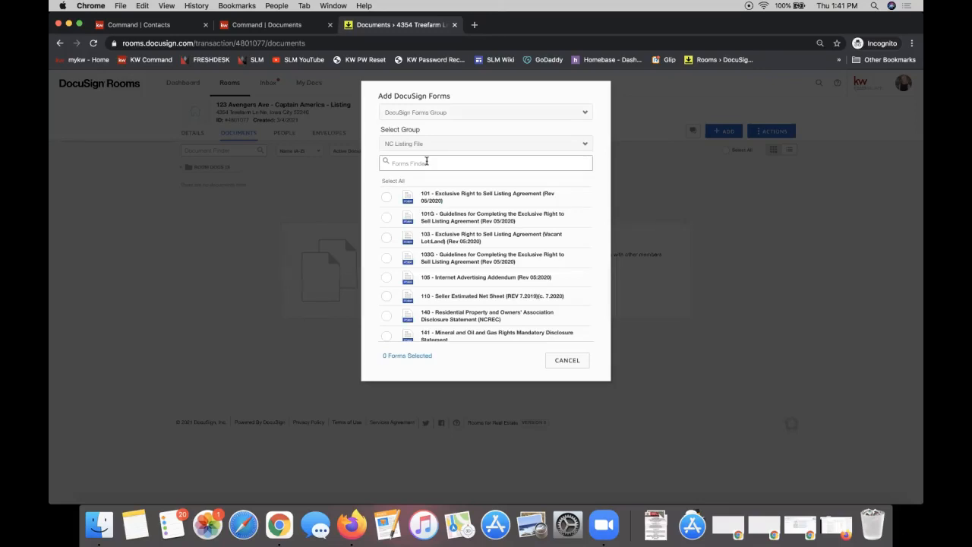
# Keep NC Listing File as the group and tick form 101, the Exclusive Right to Sell Listing Agreement
pyautogui.click(416, 145)
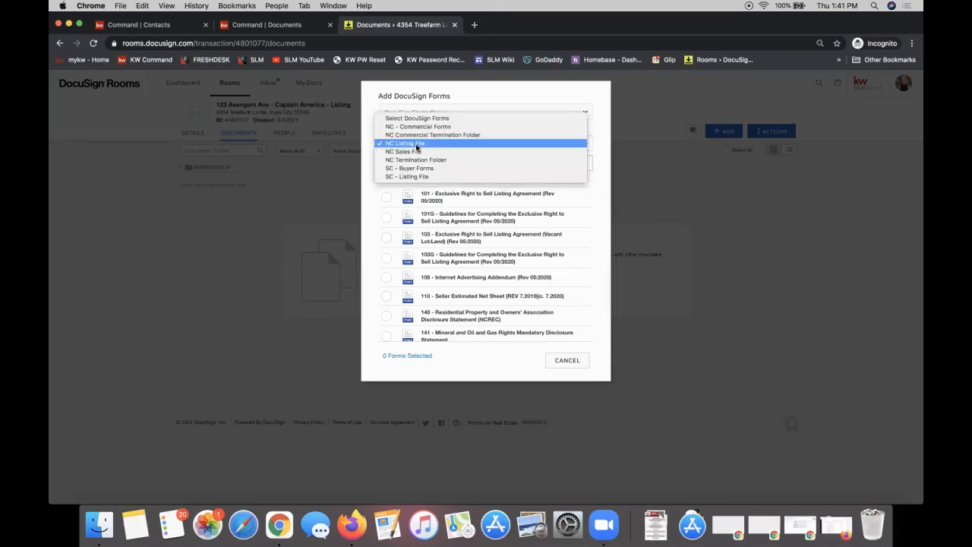
pyautogui.click(597, 185)
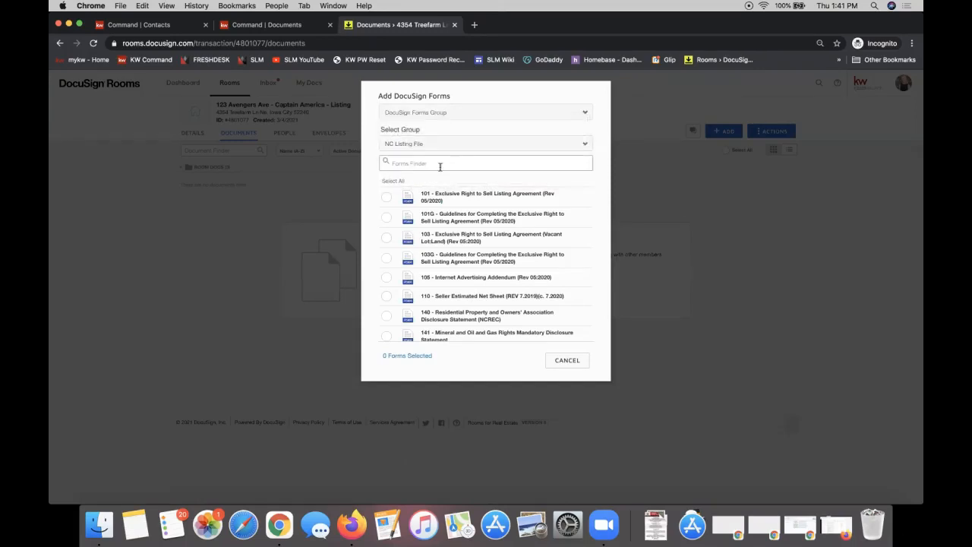
pyautogui.click(422, 146)
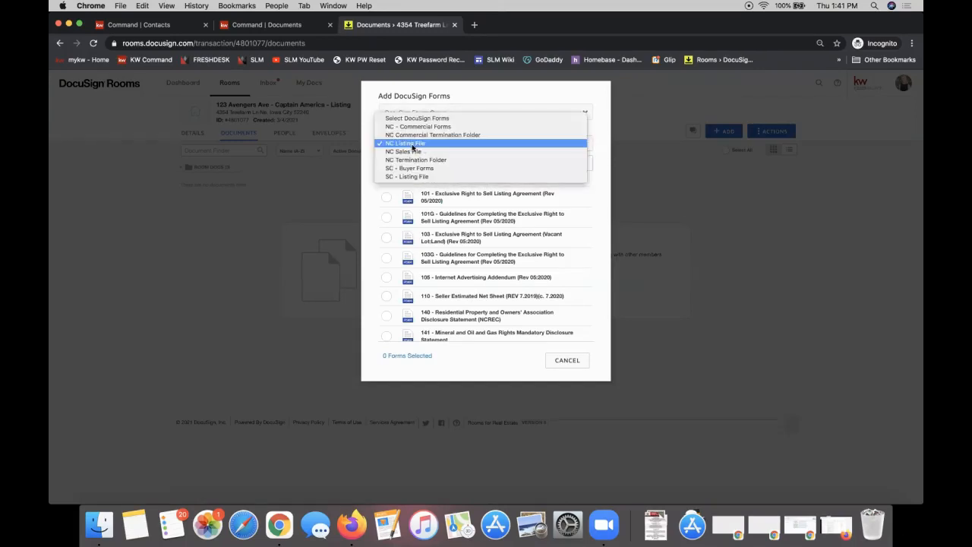
pyautogui.click(412, 145)
pyautogui.scroll(-10, 465, 240)
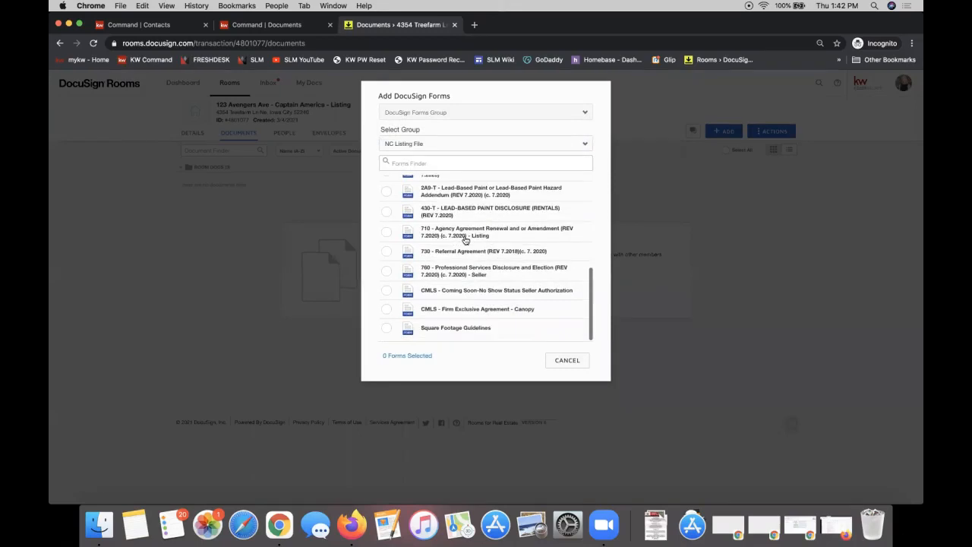
pyautogui.scroll(10, 466, 240)
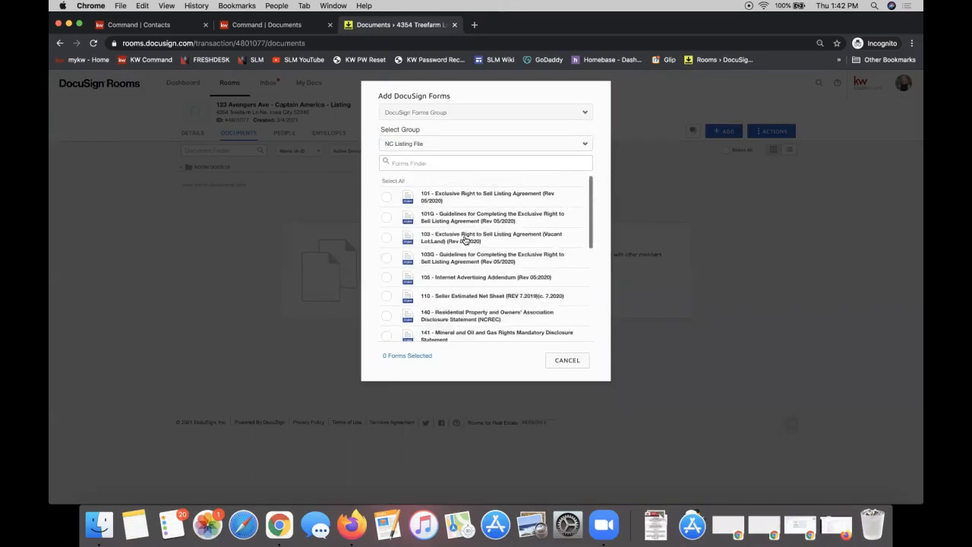
pyautogui.click(385, 199)
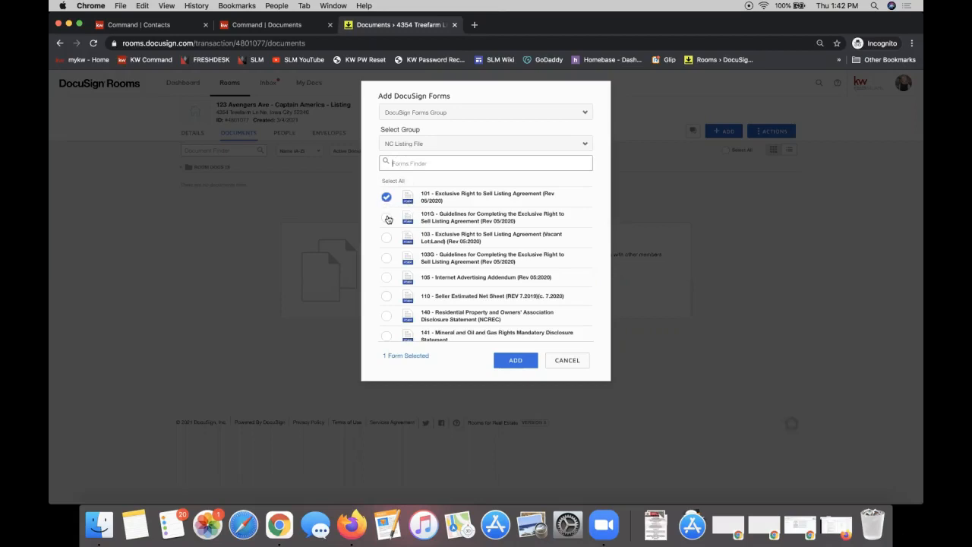
# Keep DocuSign Forms Group as the source, then tick and untick form 103 so only 101 remains selected
pyautogui.click(438, 116)
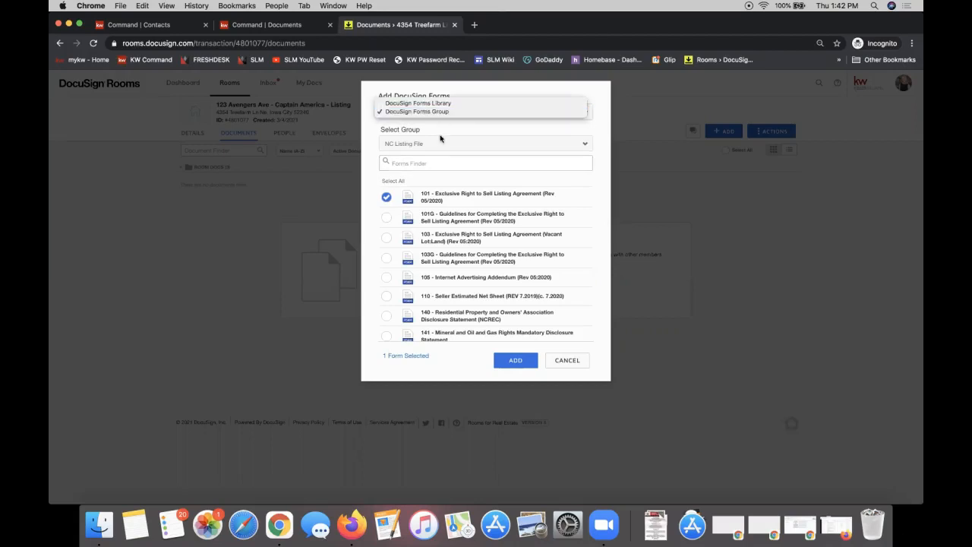
pyautogui.click(443, 132)
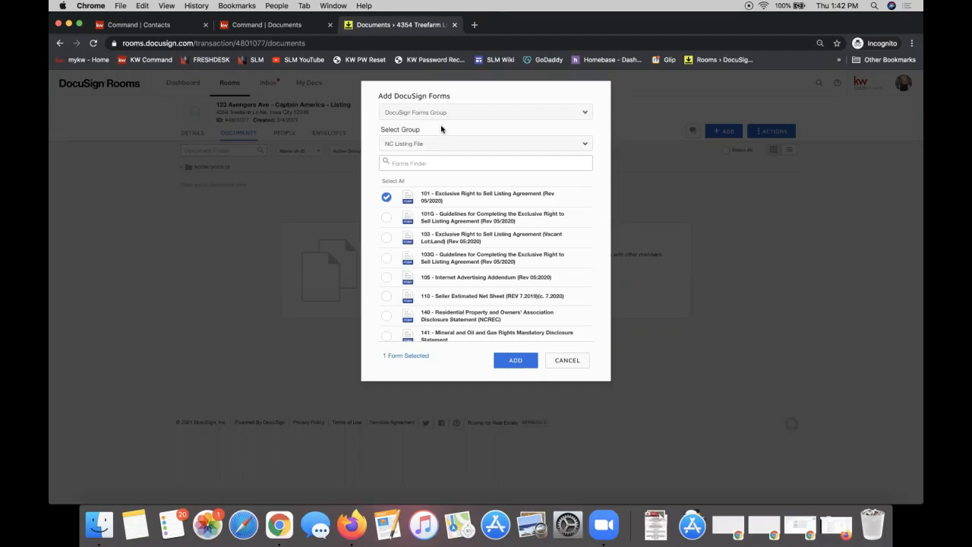
pyautogui.click(440, 115)
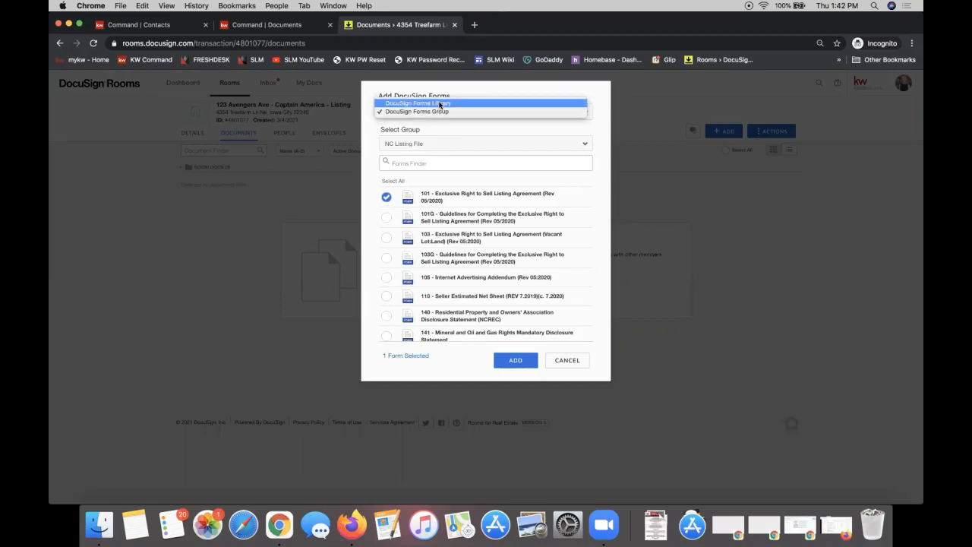
pyautogui.click(456, 111)
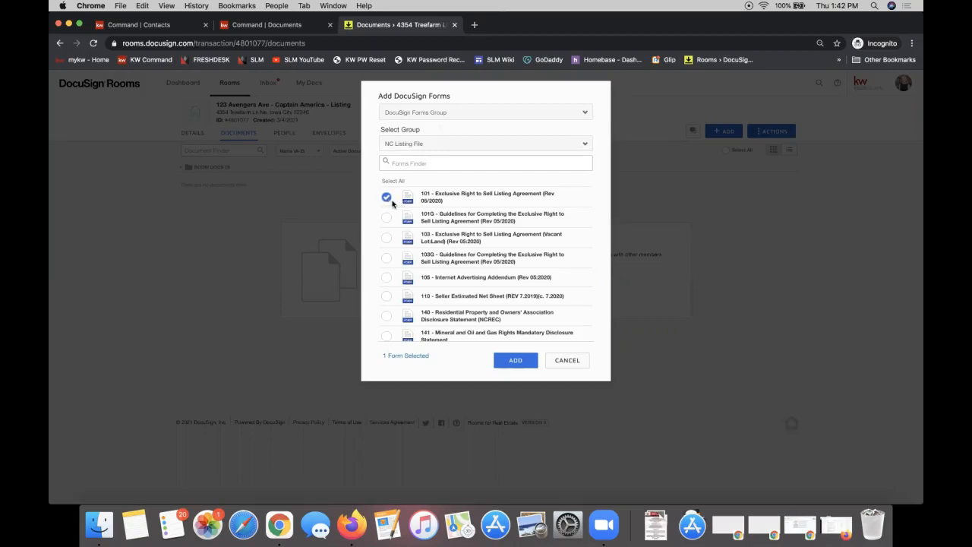
pyautogui.click(386, 237)
pyautogui.click(386, 238)
# Add form 101 to the Captain America listing room and open the profile avatar menu
pyautogui.click(506, 364)
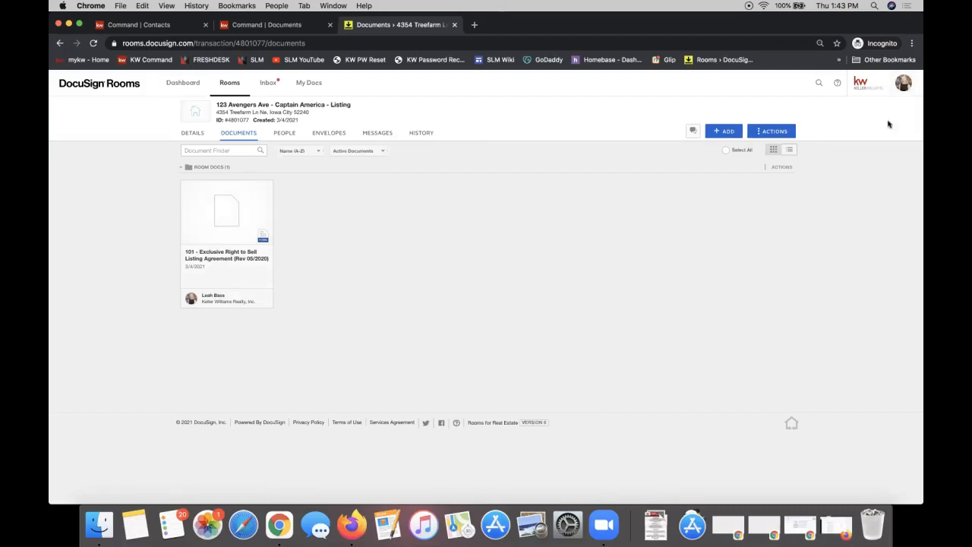
pyautogui.click(900, 89)
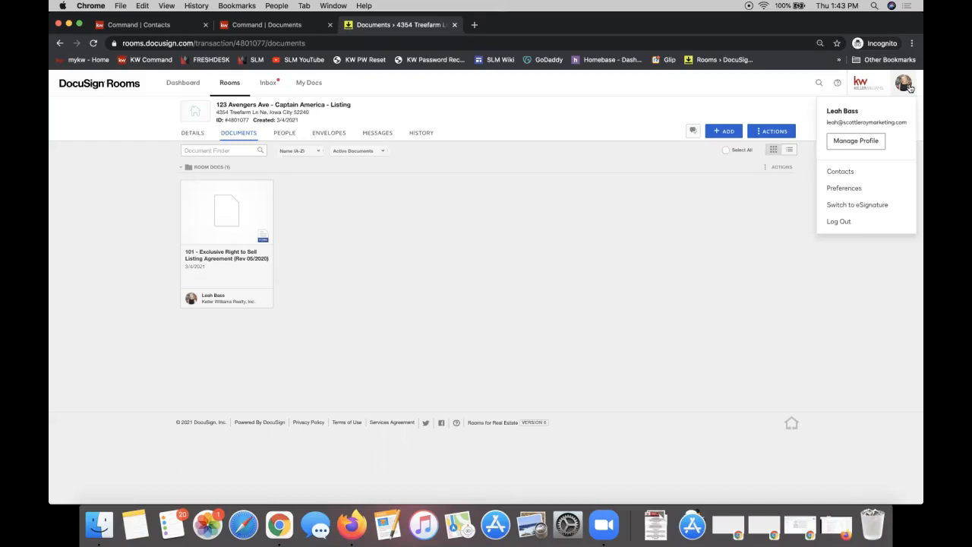
# Go to My Preferences to view the profile: role Agent Owner, Contributor access, Eastern time zone
pyautogui.click(858, 192)
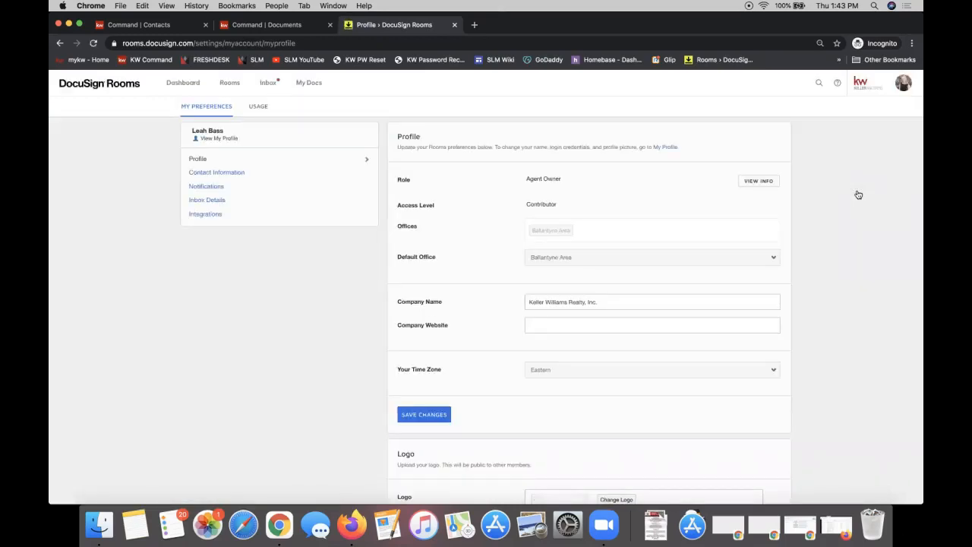
pyautogui.click(903, 85)
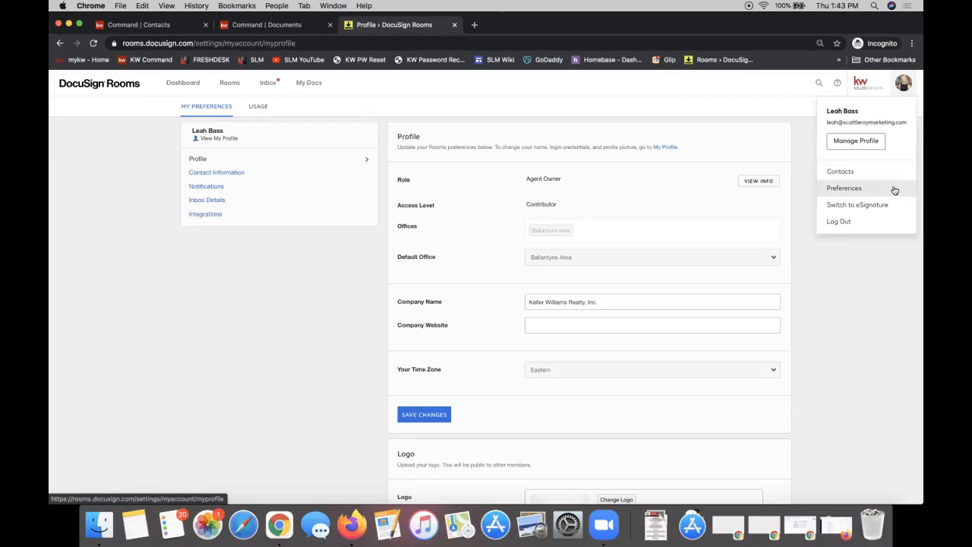
pyautogui.click(169, 282)
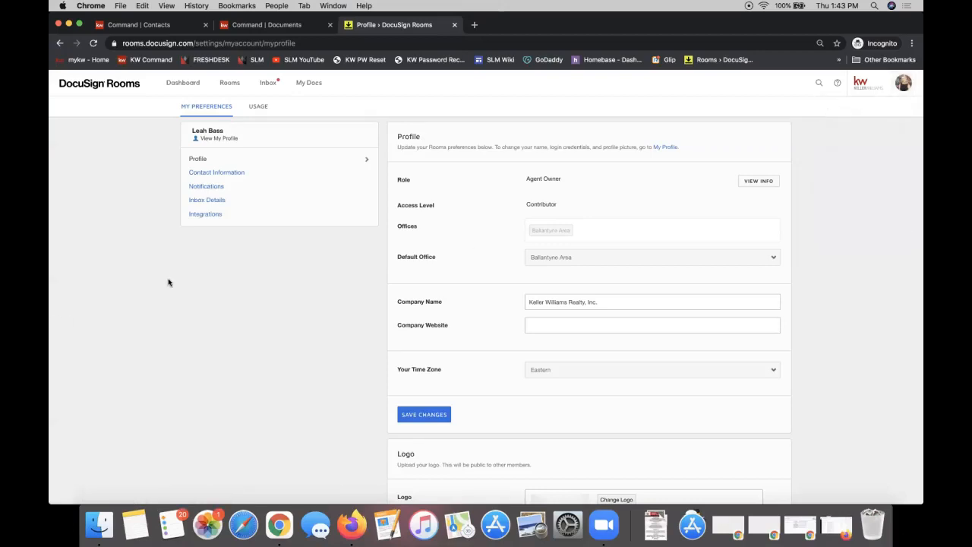
pyautogui.click(219, 218)
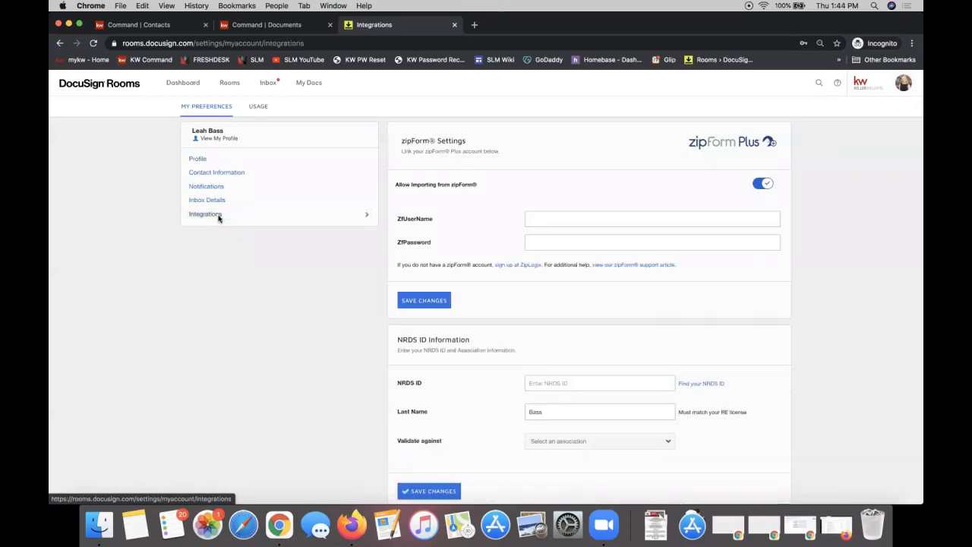
pyautogui.scroll(-2, 247, 242)
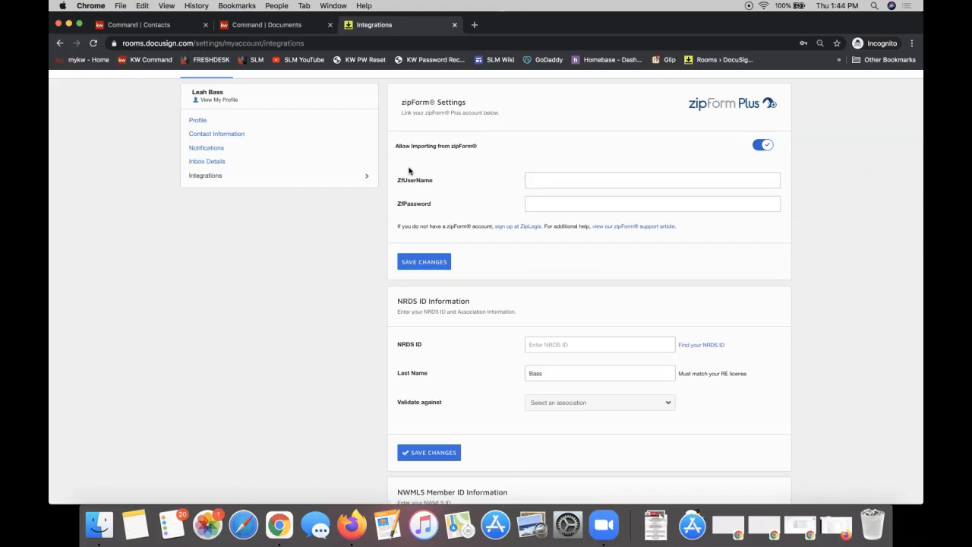
pyautogui.click(562, 178)
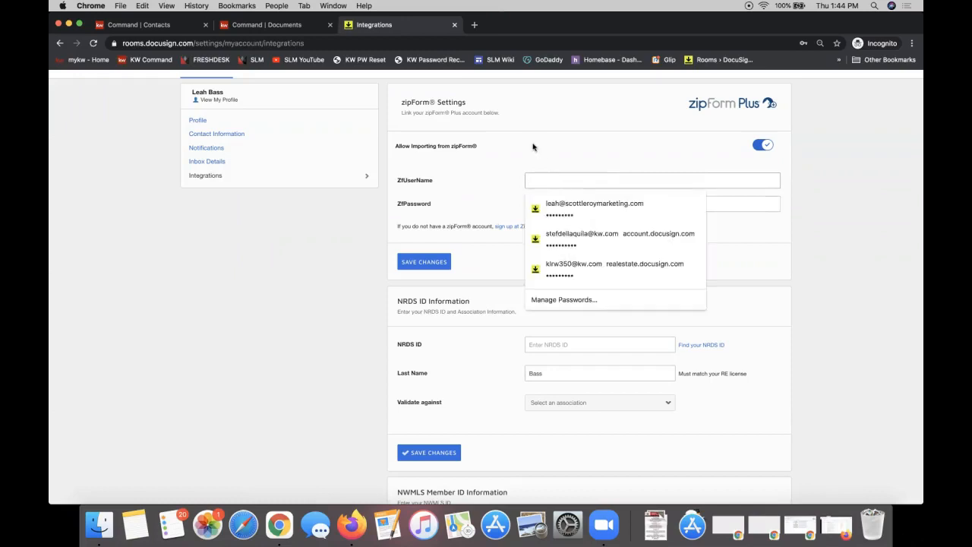
pyautogui.click(533, 147)
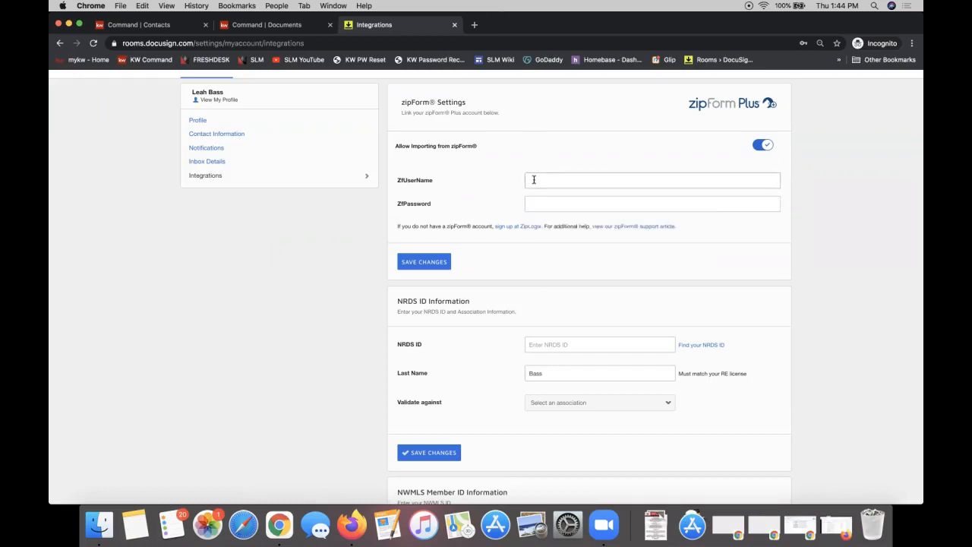
pyautogui.scroll(-3, 494, 369)
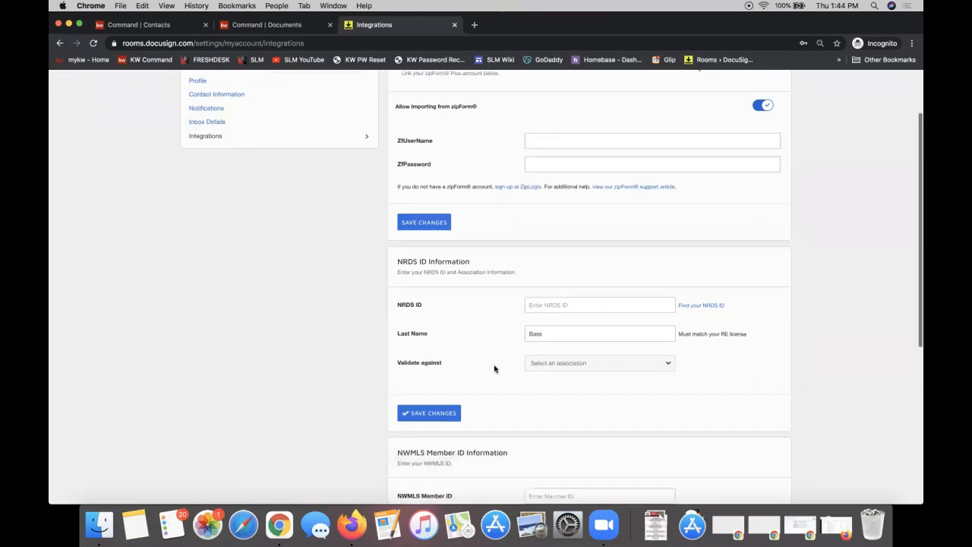
pyautogui.doubleClick(430, 234)
pyautogui.tripleClick(429, 233)
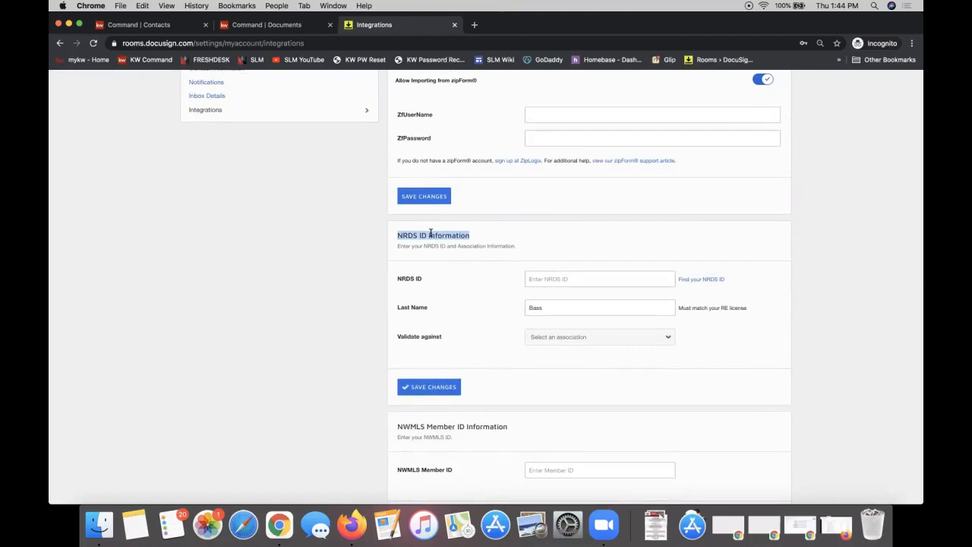
pyautogui.scroll(3, 430, 234)
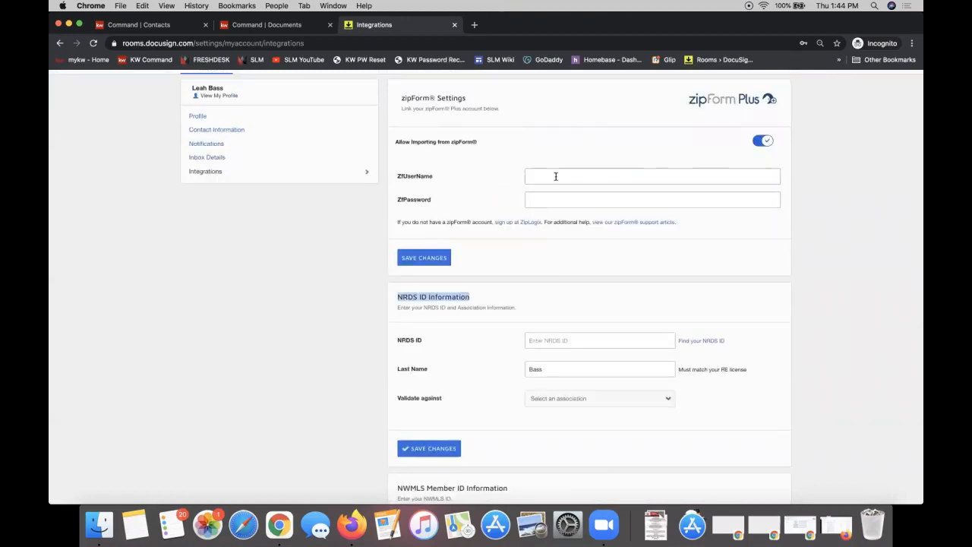
pyautogui.click(554, 199)
pyautogui.scroll(-5, 414, 242)
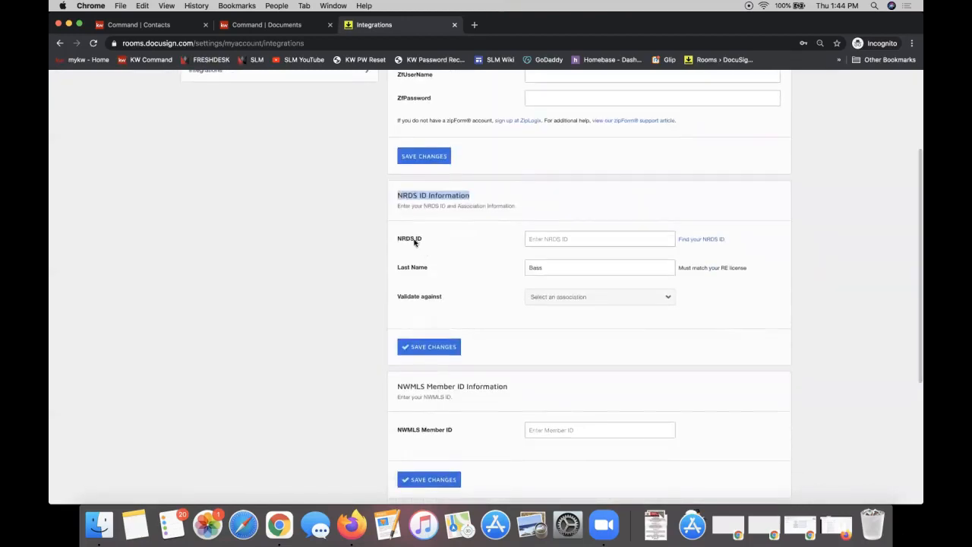
pyautogui.tripleClick(414, 242)
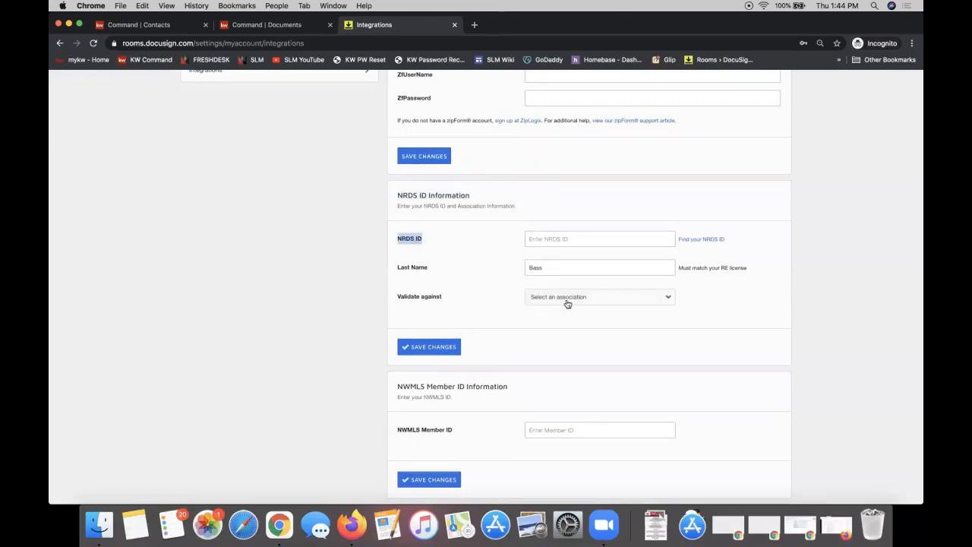
pyautogui.click(489, 310)
pyautogui.scroll(-2, 492, 267)
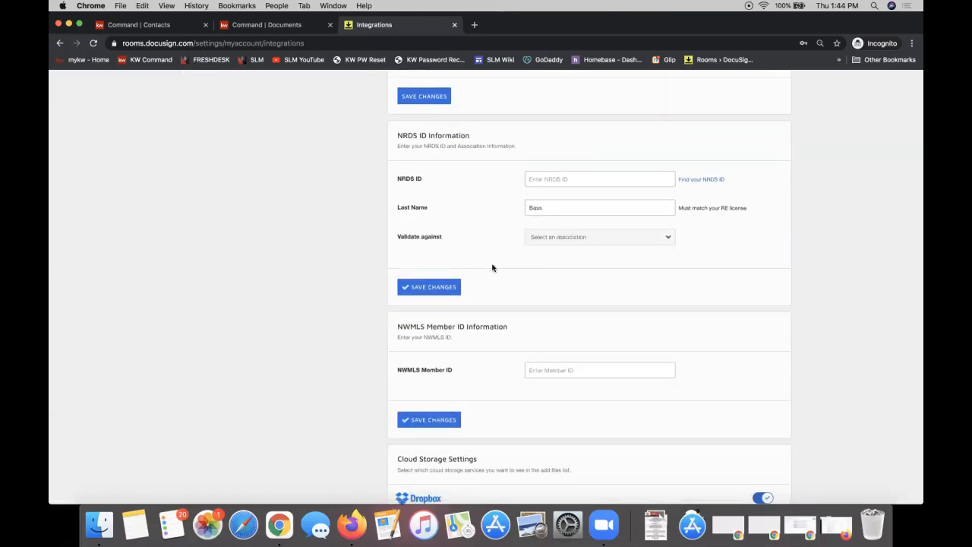
pyautogui.click(591, 238)
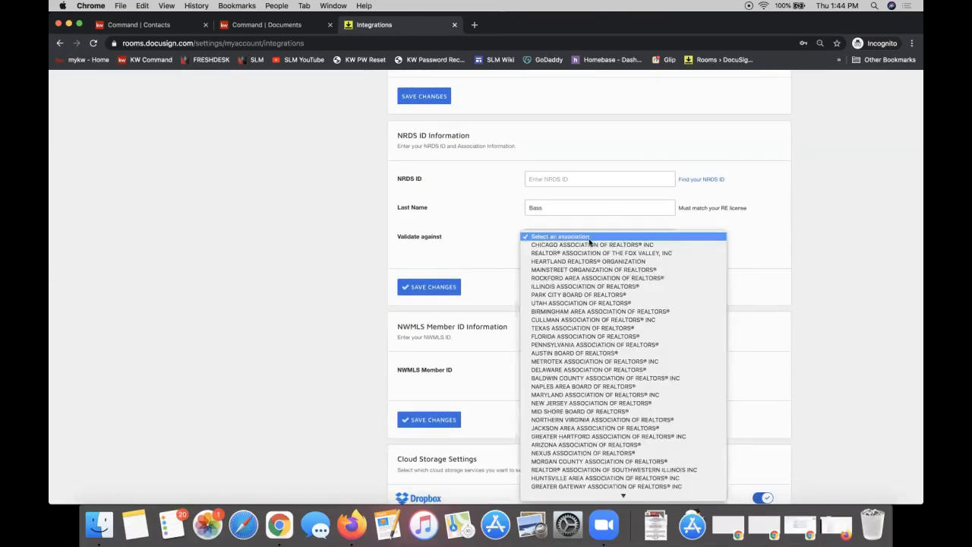
pyautogui.scroll(-2, 590, 246)
pyautogui.scroll(-2, 590, 245)
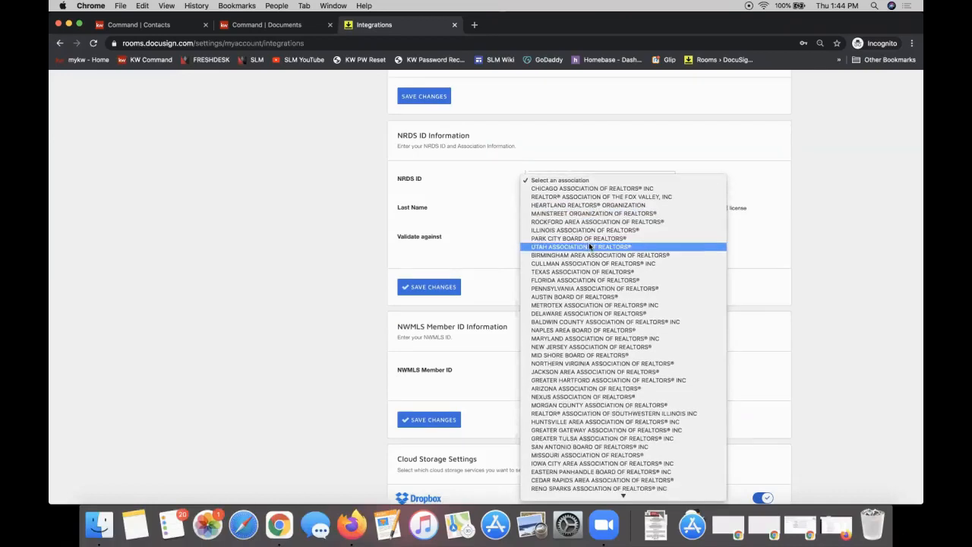
pyautogui.scroll(-7, 608, 405)
pyautogui.scroll(-20, 608, 405)
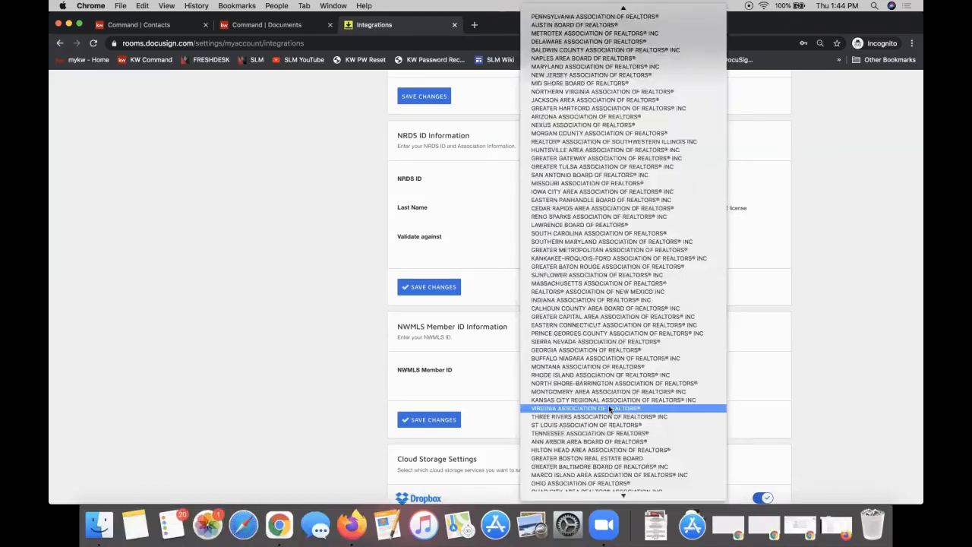
pyautogui.click(487, 240)
pyautogui.click(553, 235)
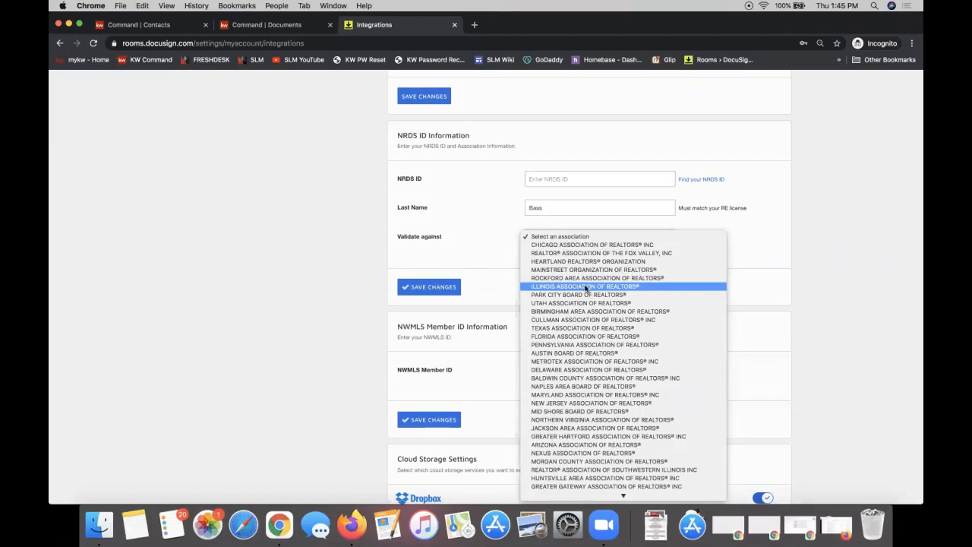
pyautogui.click(477, 226)
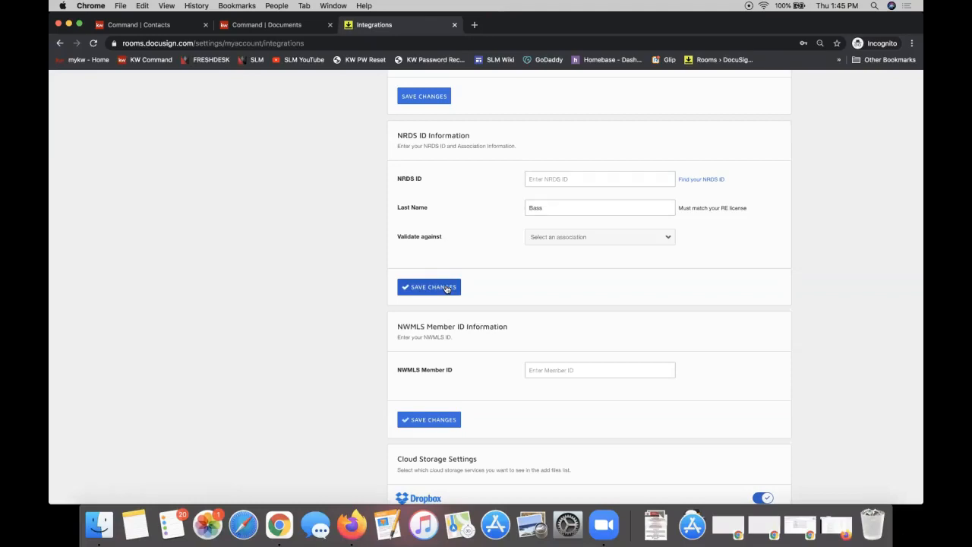
pyautogui.scroll(5, 446, 288)
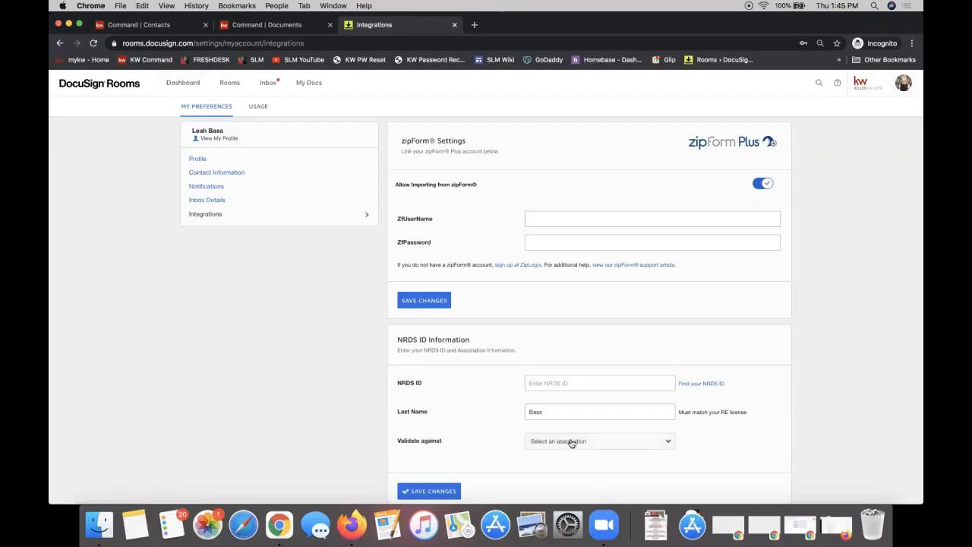
pyautogui.click(903, 87)
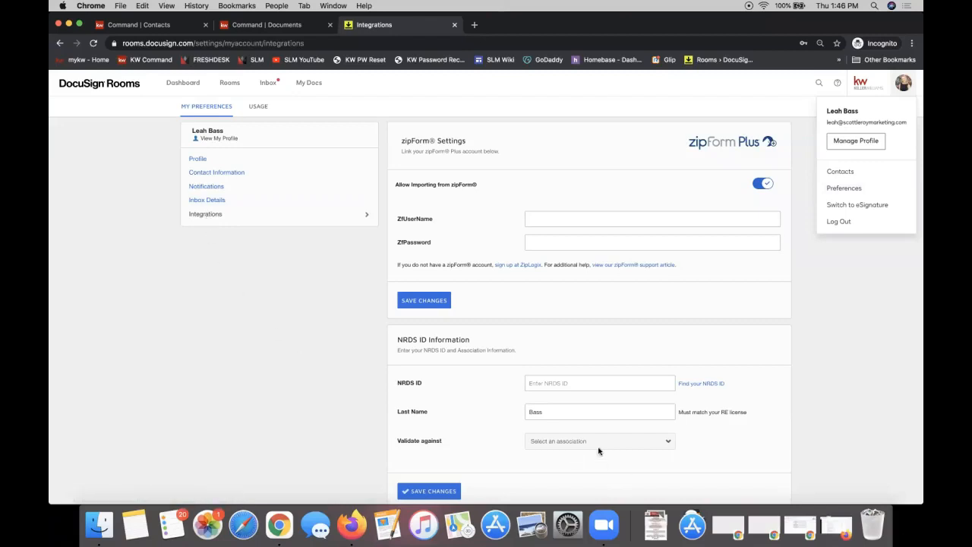
pyautogui.click(569, 445)
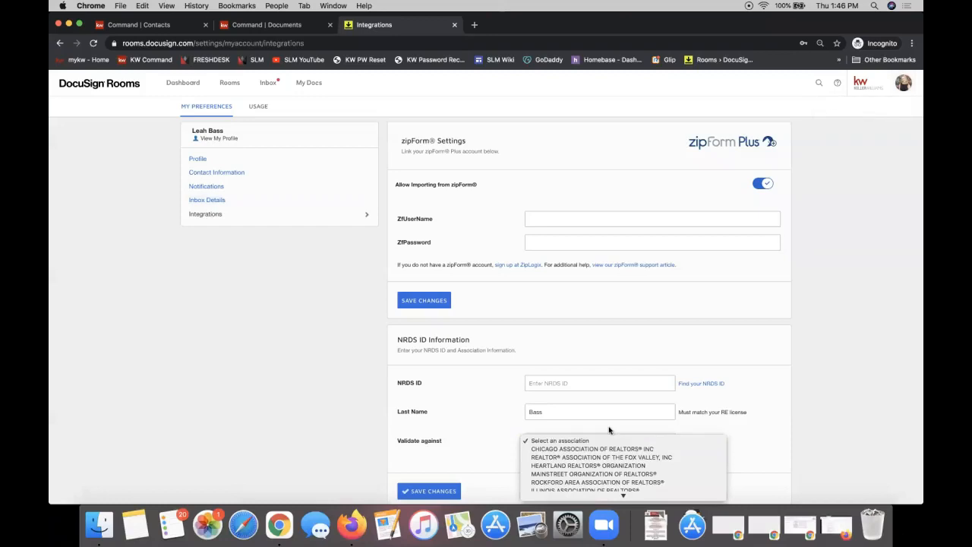
pyautogui.click(479, 443)
pyautogui.scroll(-3, 479, 443)
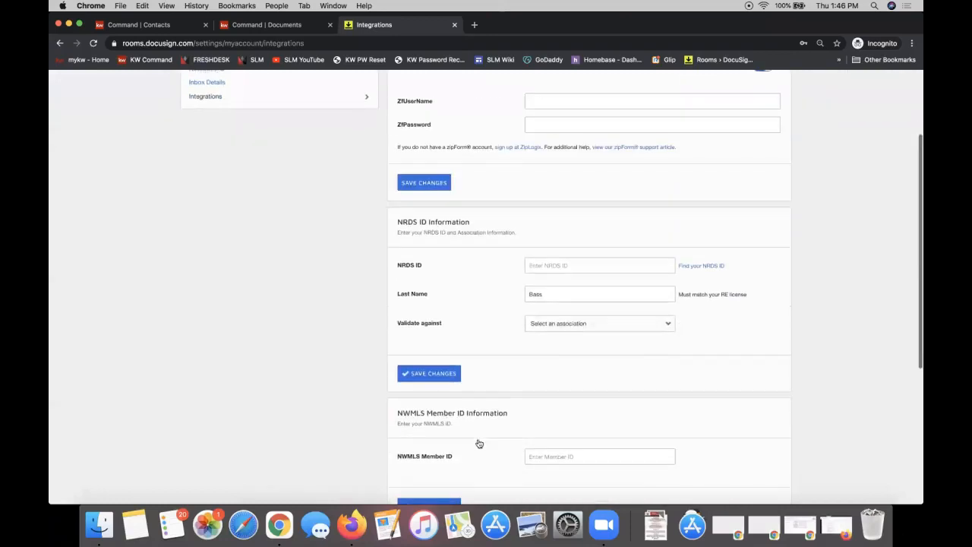
pyautogui.click(571, 328)
pyautogui.scroll(-5, 577, 395)
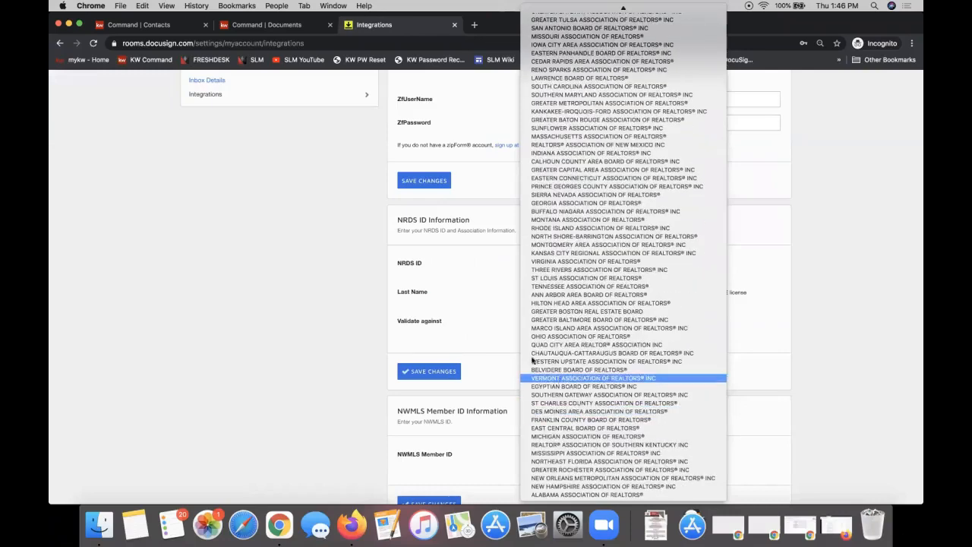
pyautogui.click(470, 325)
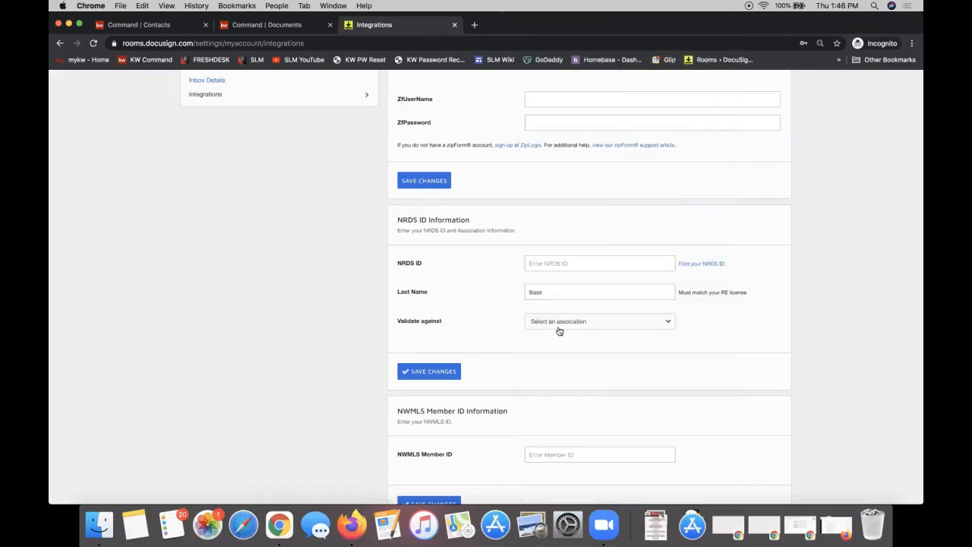
pyautogui.scroll(3, 494, 302)
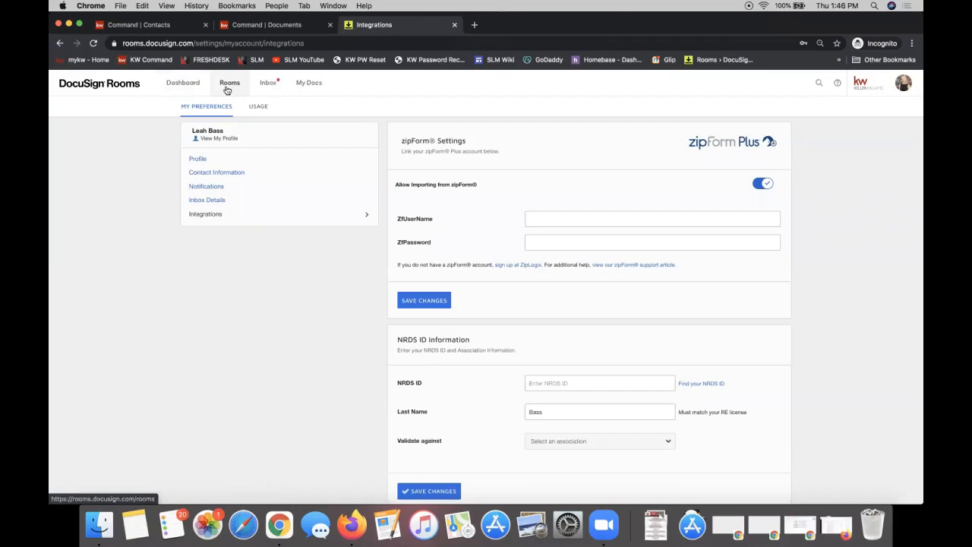
# From the Dashboard, dismiss the Congratulations pop-up and open the 123 Avengers Ave room's Documents tab
pyautogui.click(181, 90)
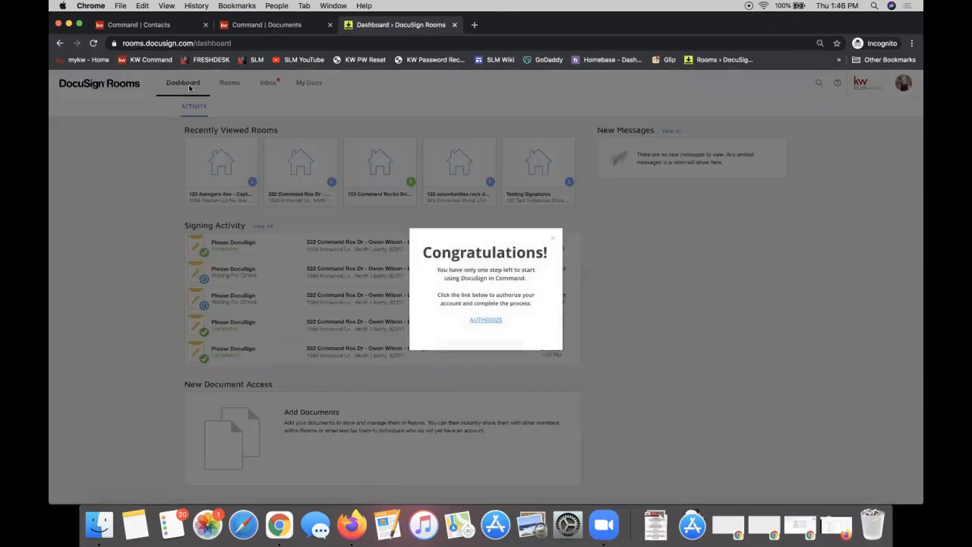
pyautogui.click(553, 239)
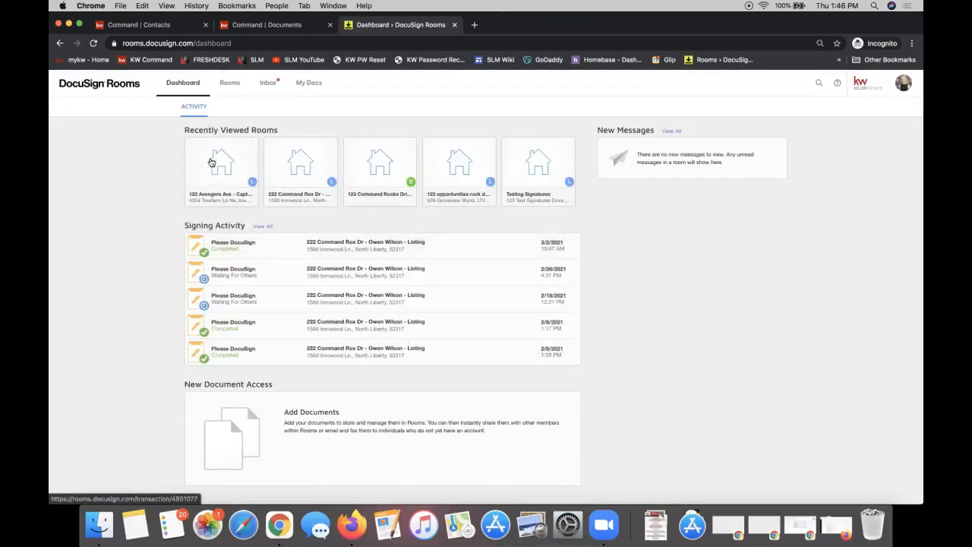
pyautogui.click(210, 161)
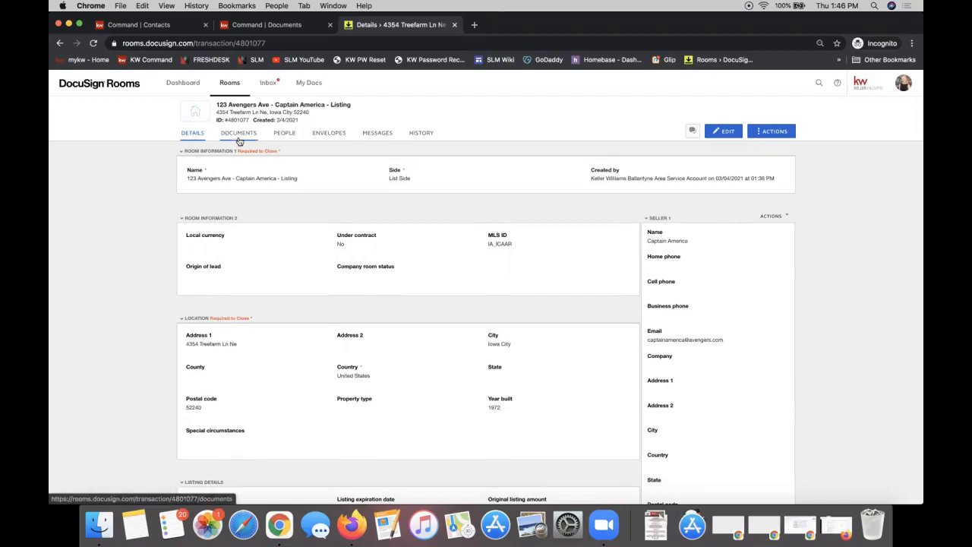
pyautogui.click(239, 141)
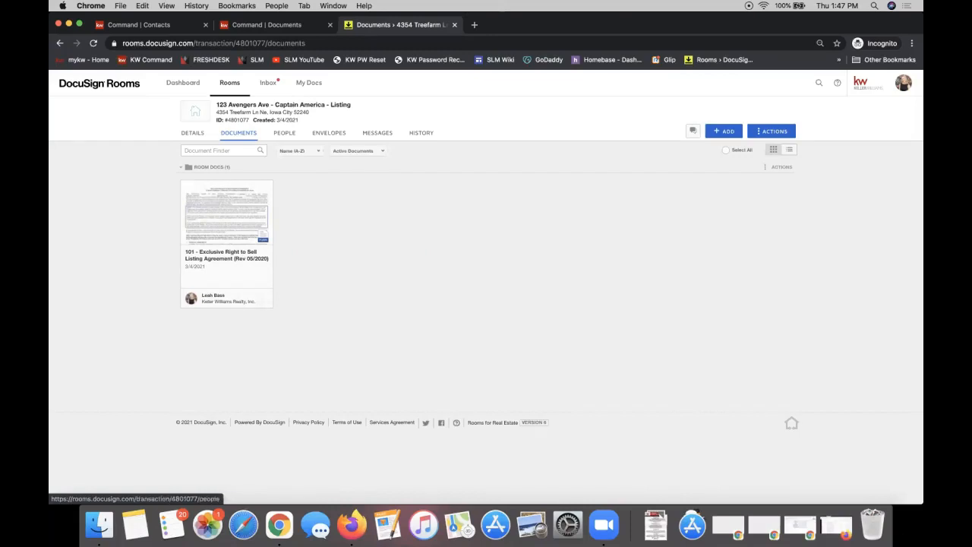
pyautogui.moveTo(922, 114); pyautogui.dragTo(501, 4)
pyautogui.doubleClick(609, 30)
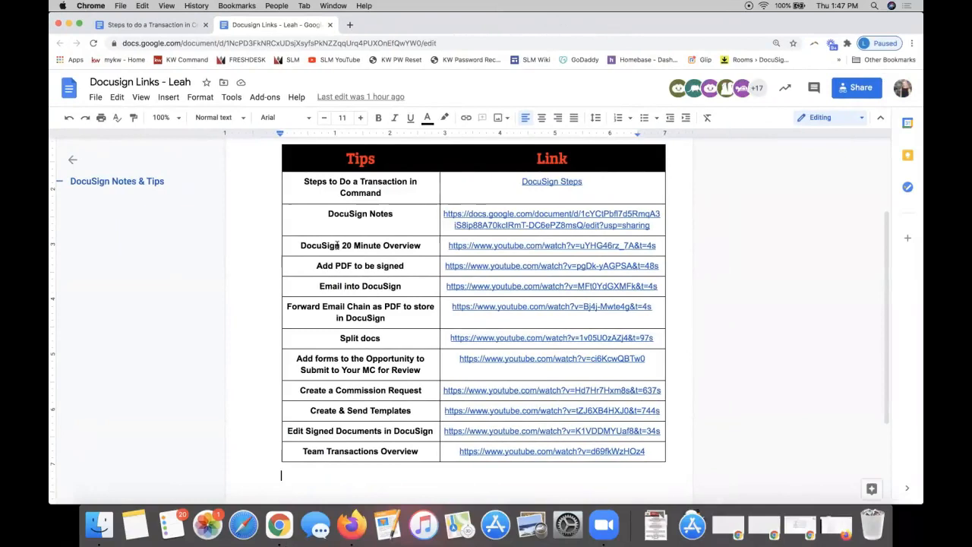
pyautogui.moveTo(715, 31); pyautogui.dragTo(922, 76)
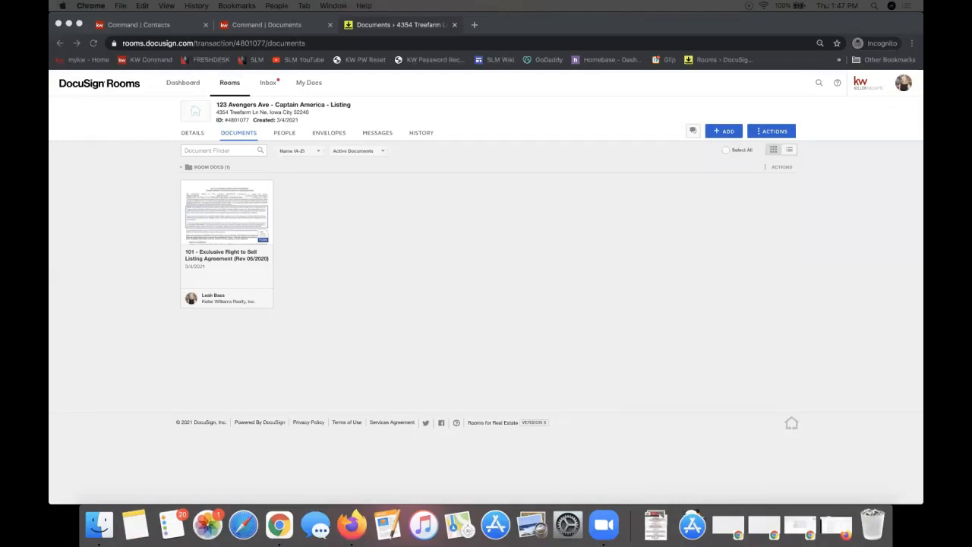
# Bring DocuSign Rooms forward and open the 101 listing agreement in the form editor
pyautogui.click(623, 235)
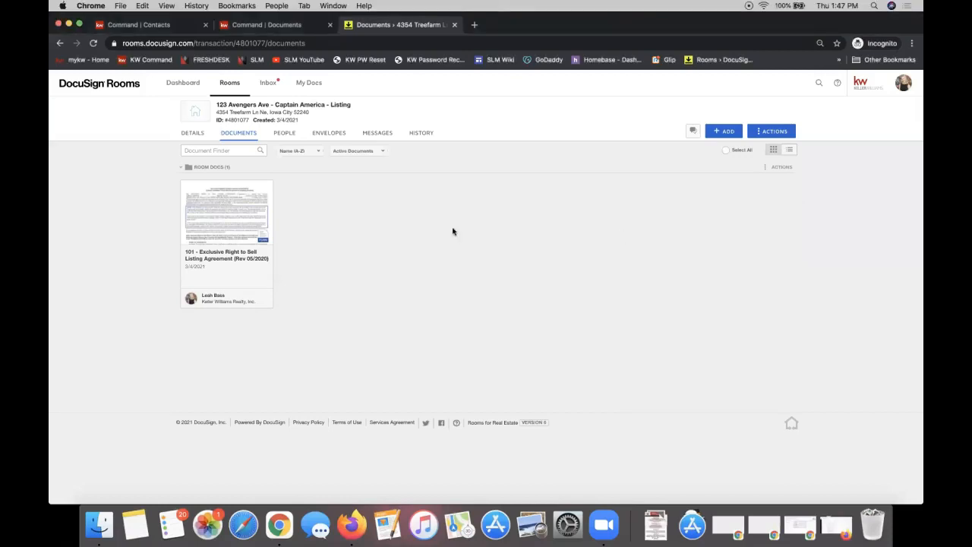
pyautogui.click(222, 221)
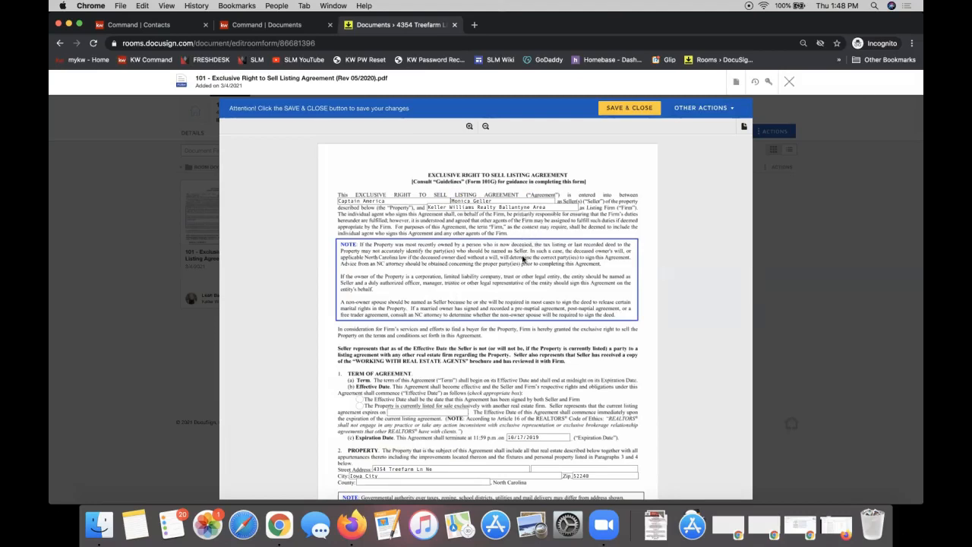
# Type 'kygjkhgj' in the Plat Reference field and make the effective date the signing date
pyautogui.scroll(-4, 524, 258)
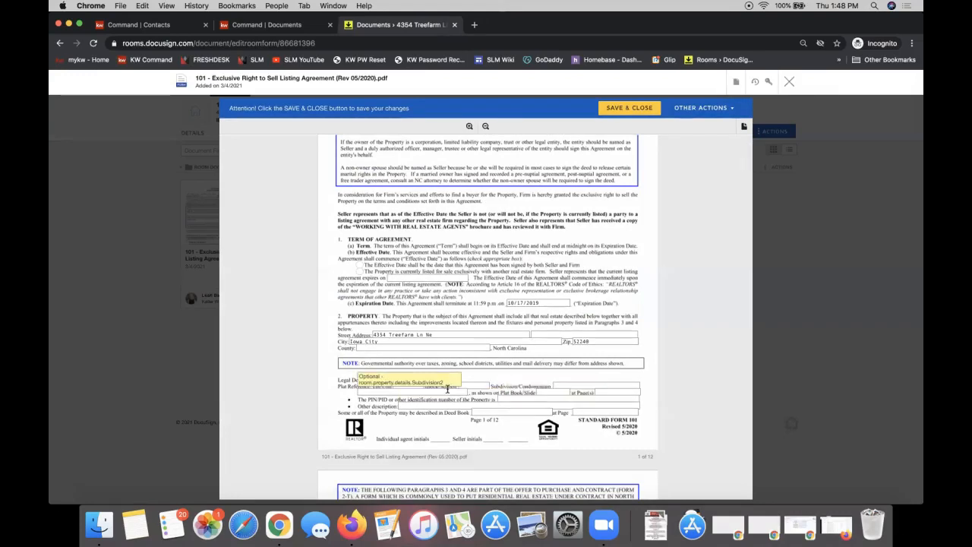
pyautogui.click(375, 392)
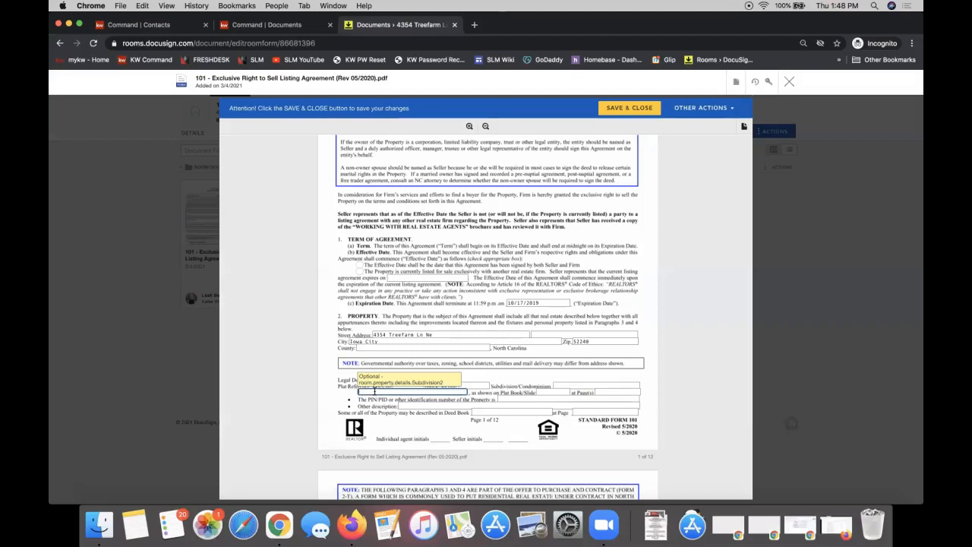
pyautogui.write('kygjkhgjjlgj')
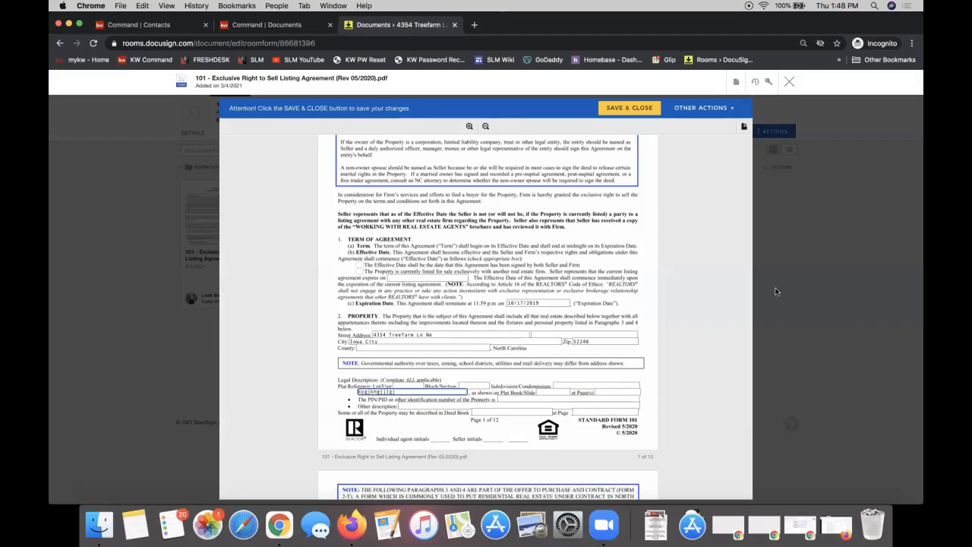
pyautogui.click(360, 266)
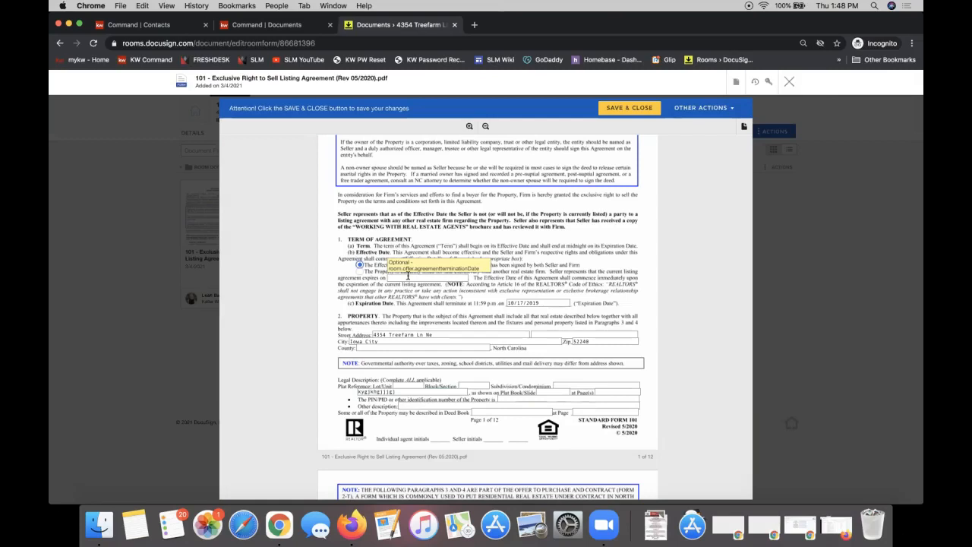
# Enter N/A for items leased (d) and items that do not convey (e) on page 3
pyautogui.scroll(-5, 445, 388)
pyautogui.scroll(-8, 446, 388)
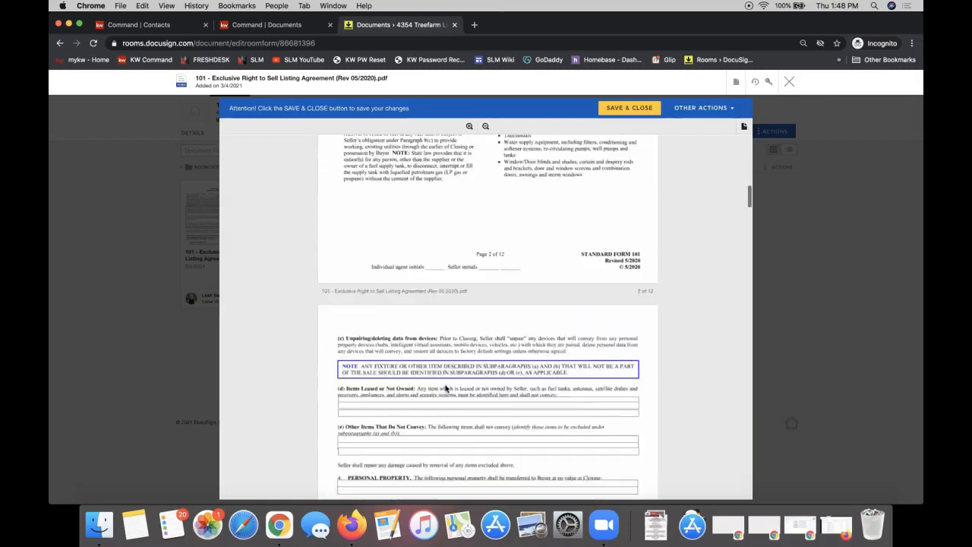
pyautogui.click(364, 313)
pyautogui.write('N/')
pyautogui.click(358, 350)
pyautogui.write('N/AA')
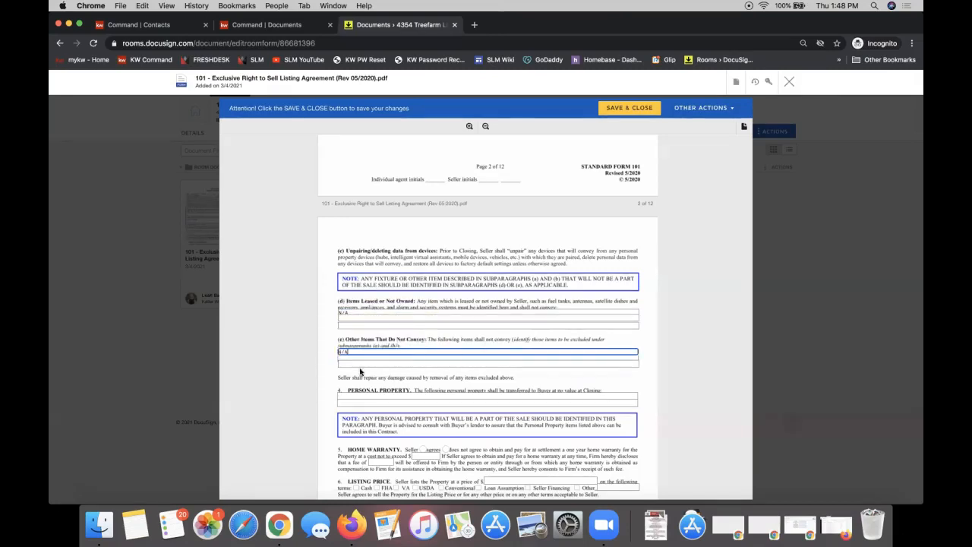
pyautogui.scroll(2, 450, 228)
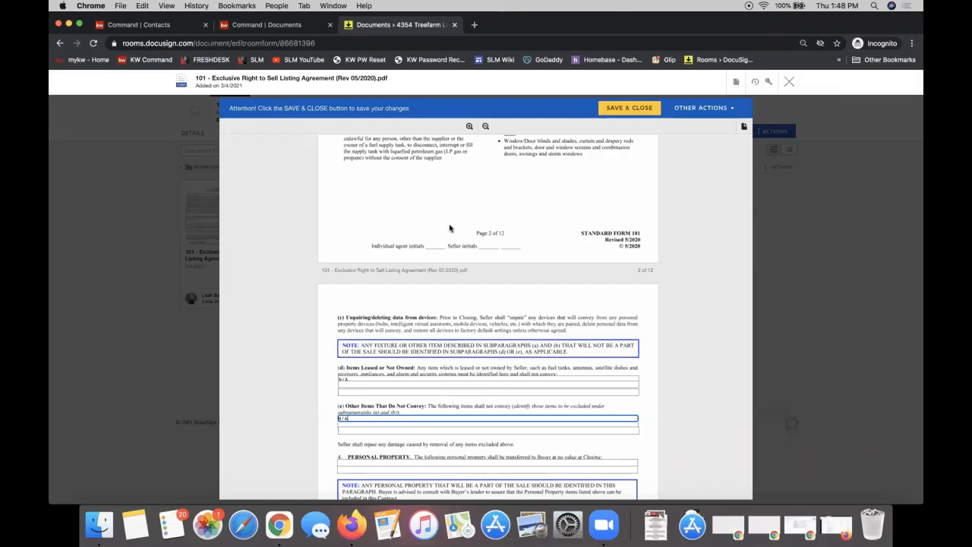
pyautogui.scroll(15, 449, 228)
pyautogui.scroll(-6, 419, 417)
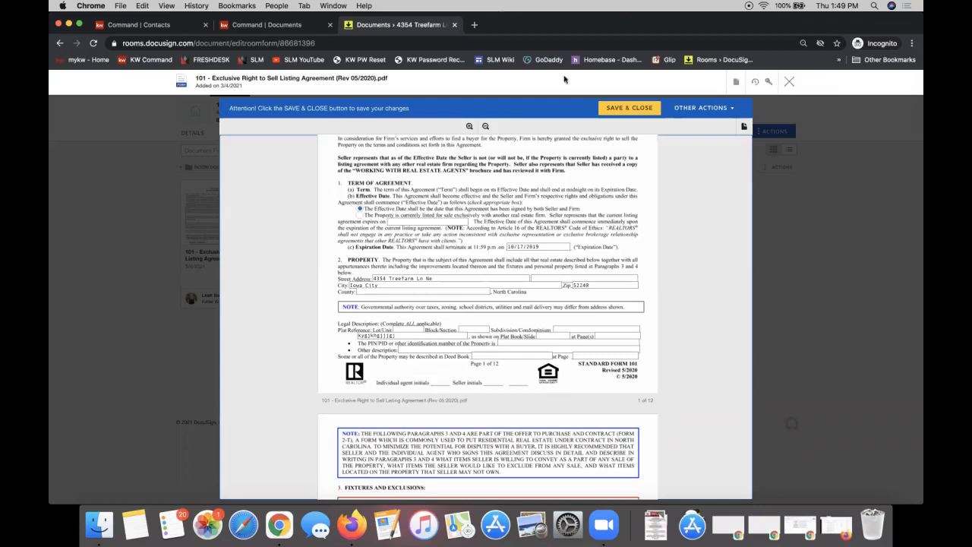
pyautogui.click(612, 287)
pyautogui.scroll(-5, 527, 325)
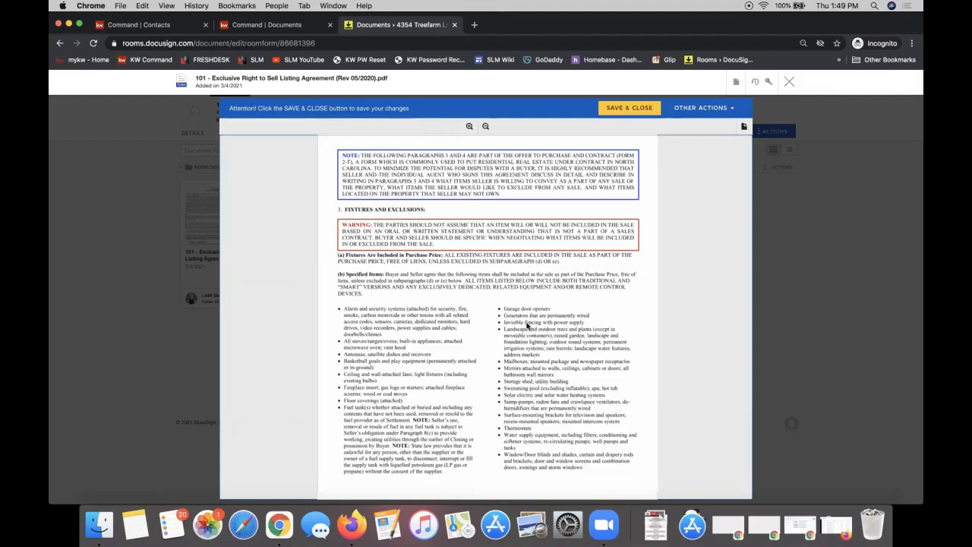
pyautogui.scroll(-6, 529, 334)
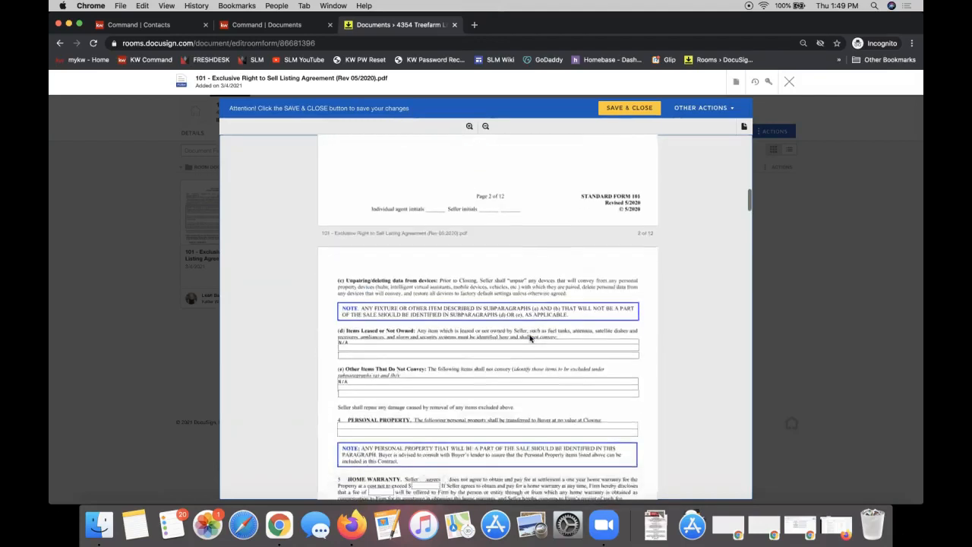
pyautogui.click(367, 319)
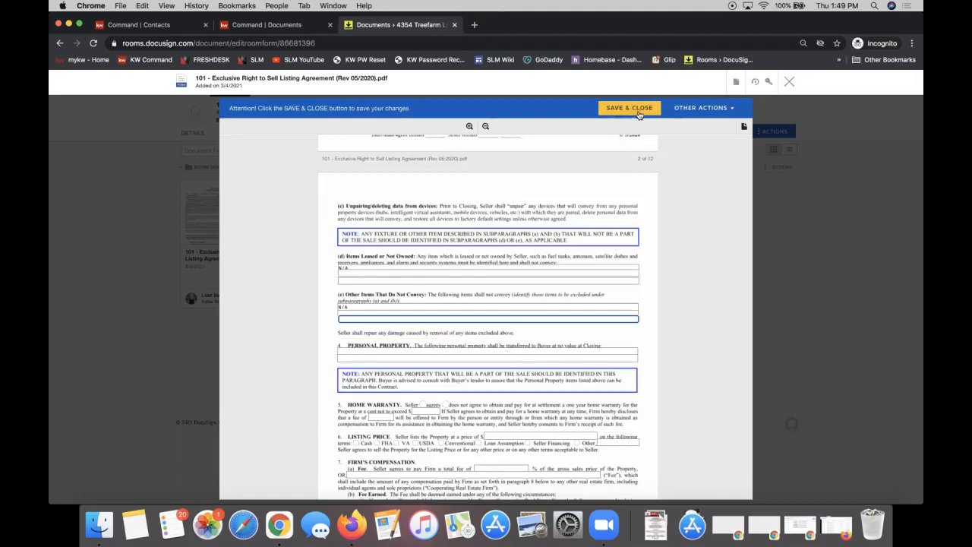
pyautogui.click(737, 83)
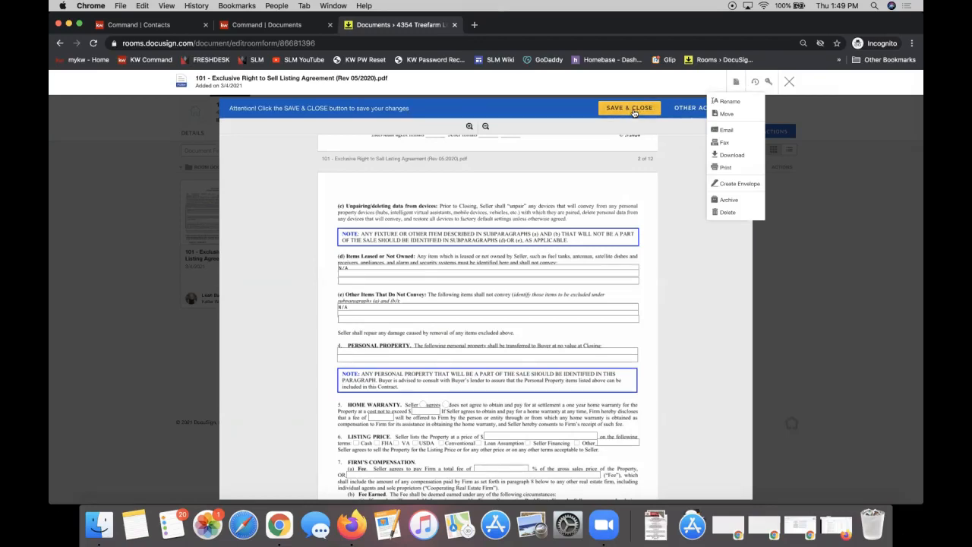
# Dismiss the Document Actions dropdown unused, keeping N/A in both exclusion fields
pyautogui.click(735, 84)
pyautogui.click(735, 84)
pyautogui.click(479, 317)
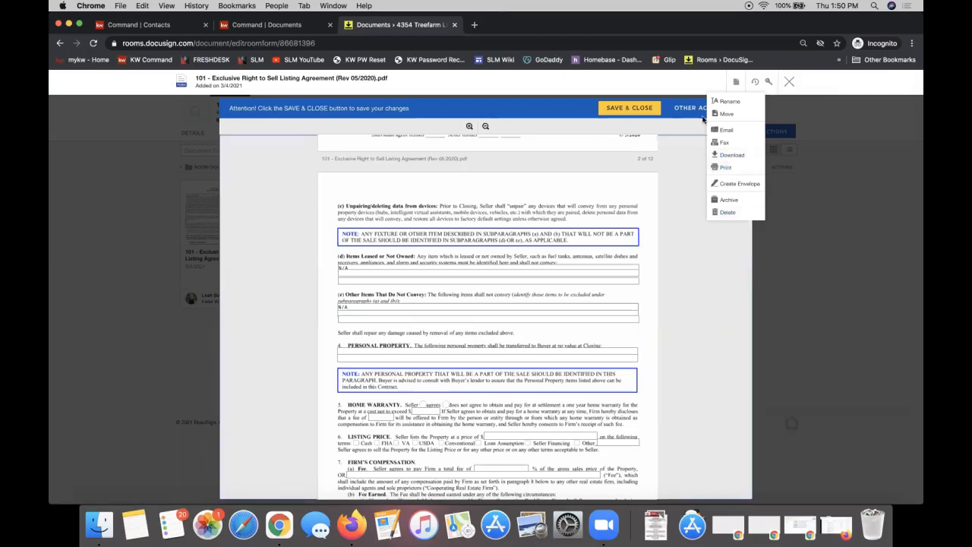
pyautogui.click(735, 81)
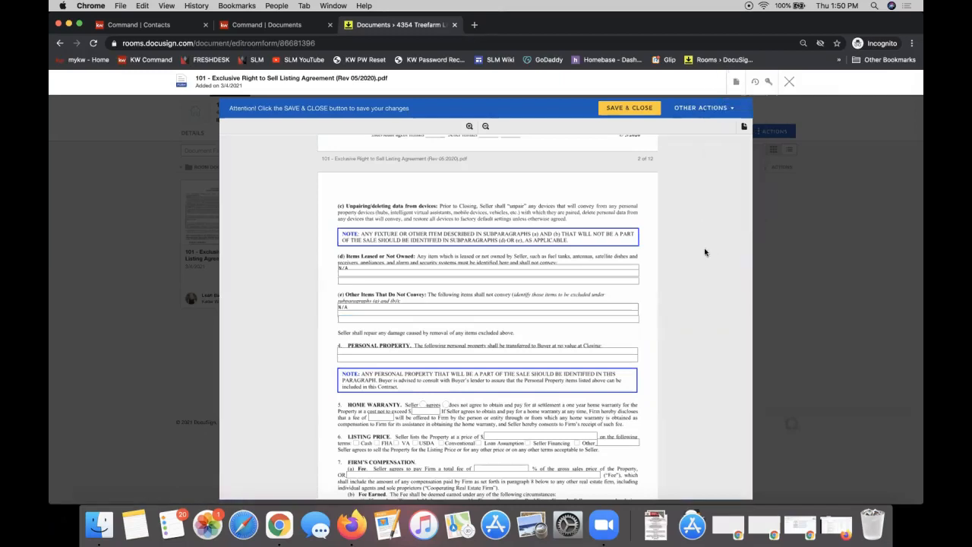
# Save and close the listing agreement form, then view the room's empty Envelopes page
pyautogui.click(619, 110)
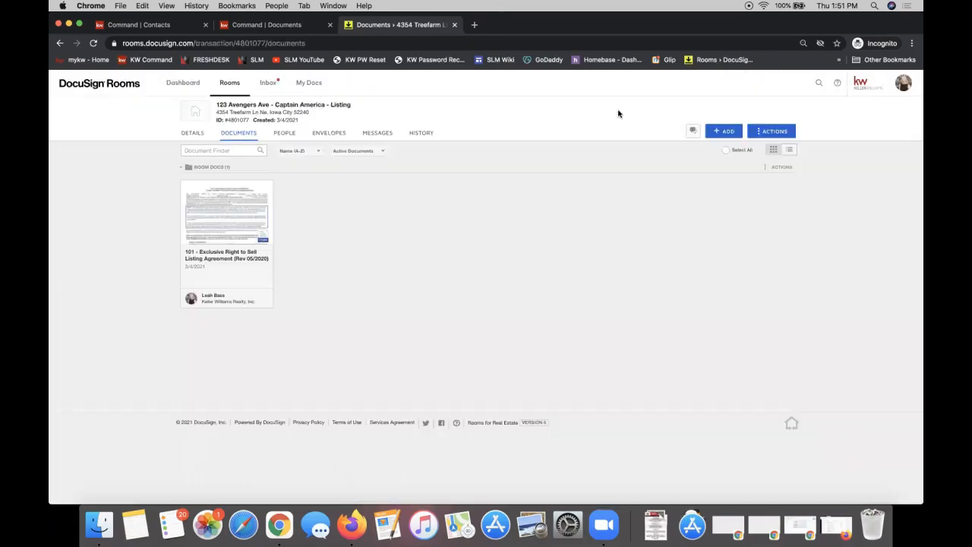
pyautogui.click(328, 136)
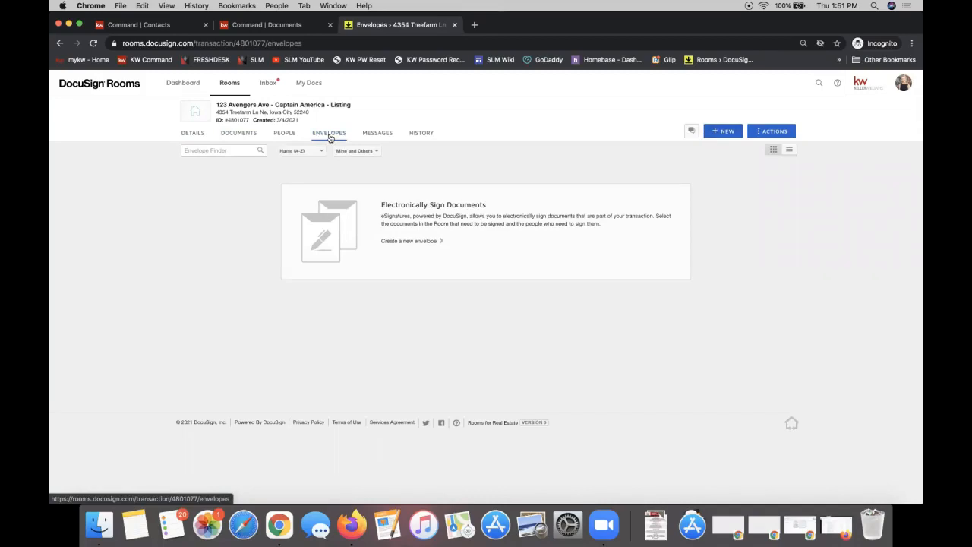
# Create a new 'Please DocuSign' envelope in the listing room and highlight its Add Documents section
pyautogui.click(726, 133)
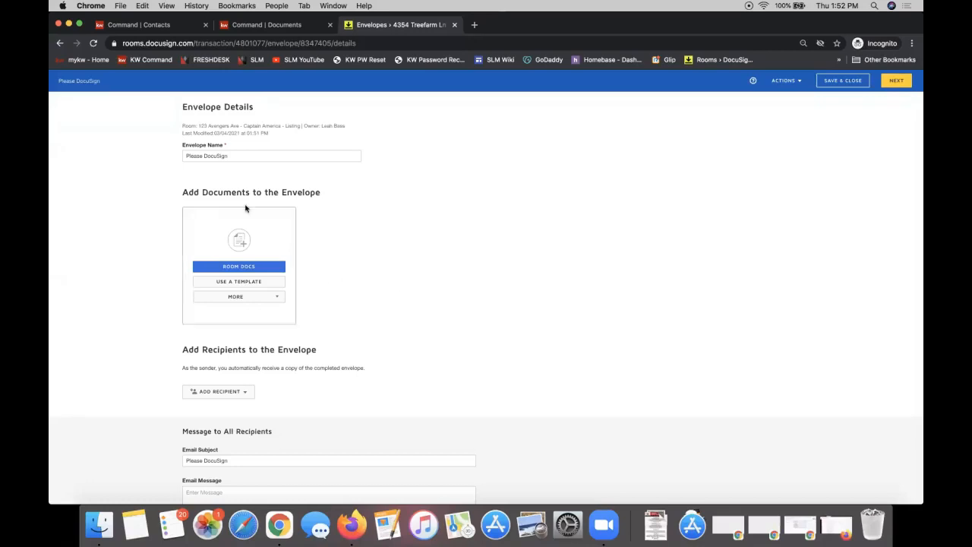
pyautogui.tripleClick(200, 191)
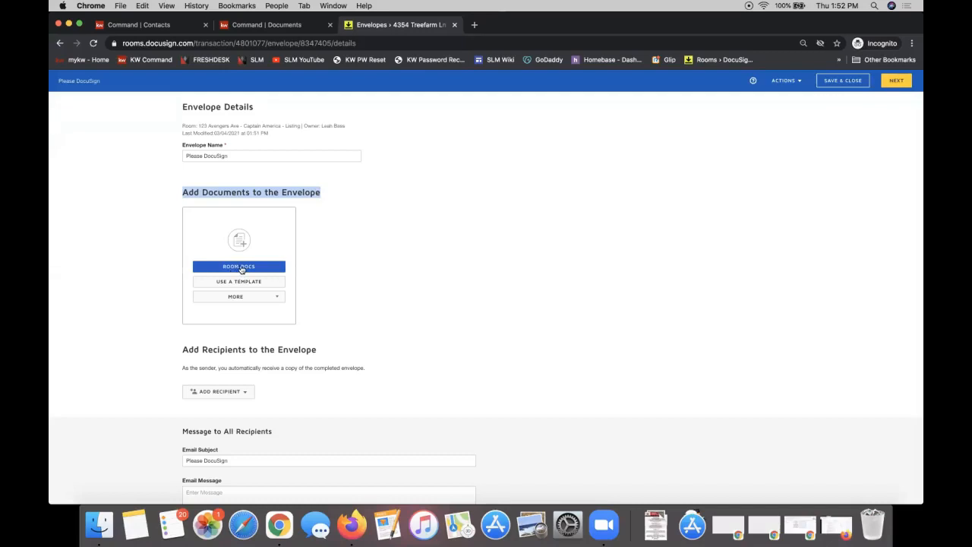
# Add the room's form 101 Exclusive Right to Sell Listing Agreement to the envelope from Room Docs
pyautogui.click(242, 270)
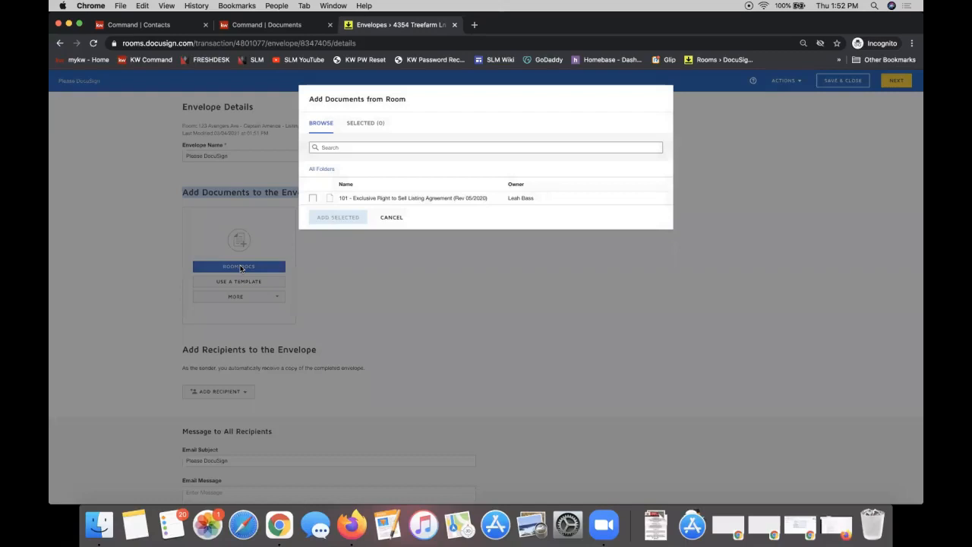
pyautogui.click(312, 198)
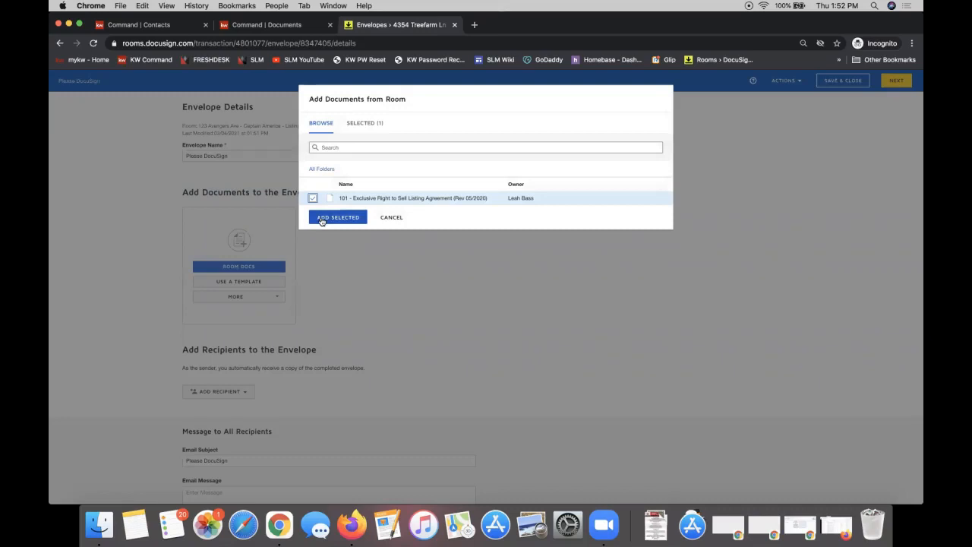
pyautogui.click(337, 217)
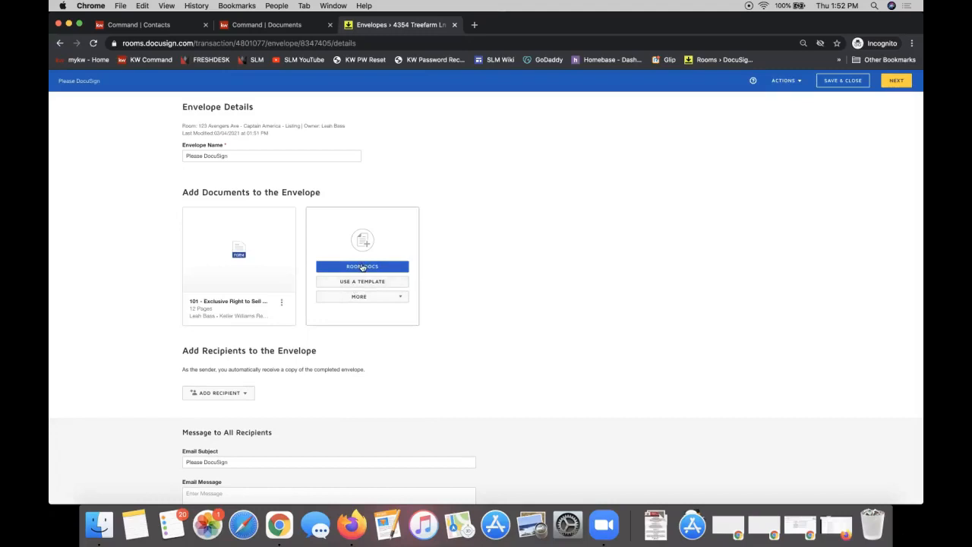
pyautogui.moveTo(222, 231)
pyautogui.mouseDown()
pyautogui.moveTo(309, 229)
pyautogui.moveTo(212, 242)
pyautogui.moveTo(388, 237)
pyautogui.moveTo(220, 231)
pyautogui.mouseUp()
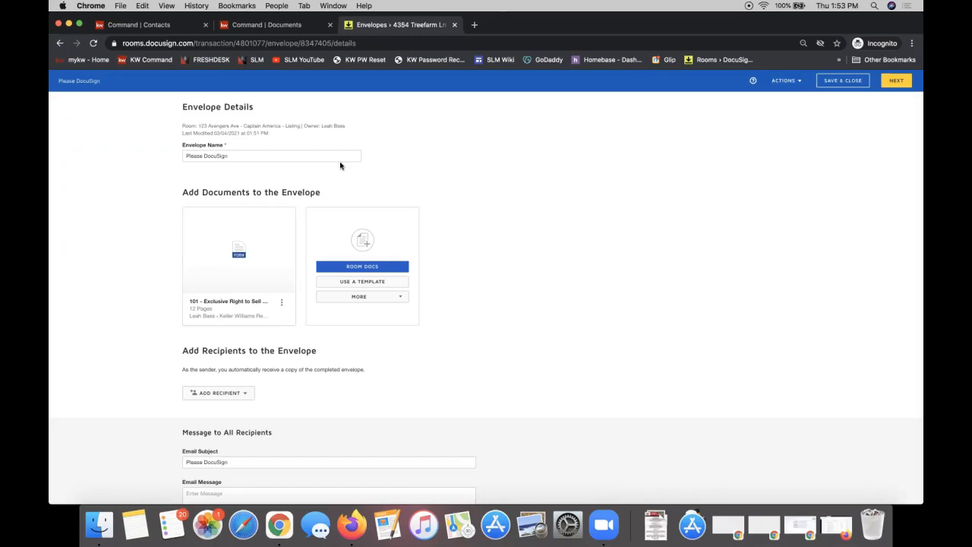
pyautogui.scroll(-1, 339, 164)
pyautogui.tripleClick(243, 314)
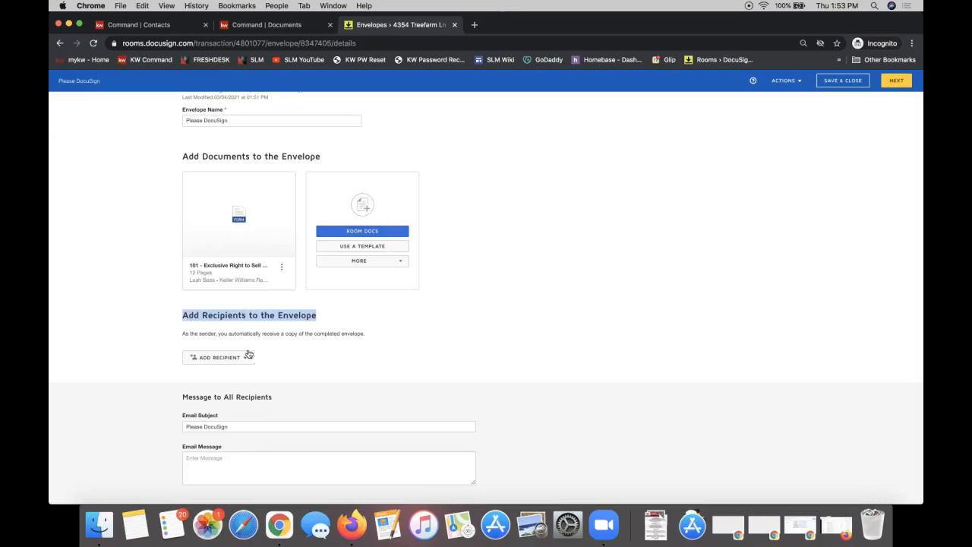
pyautogui.click(212, 360)
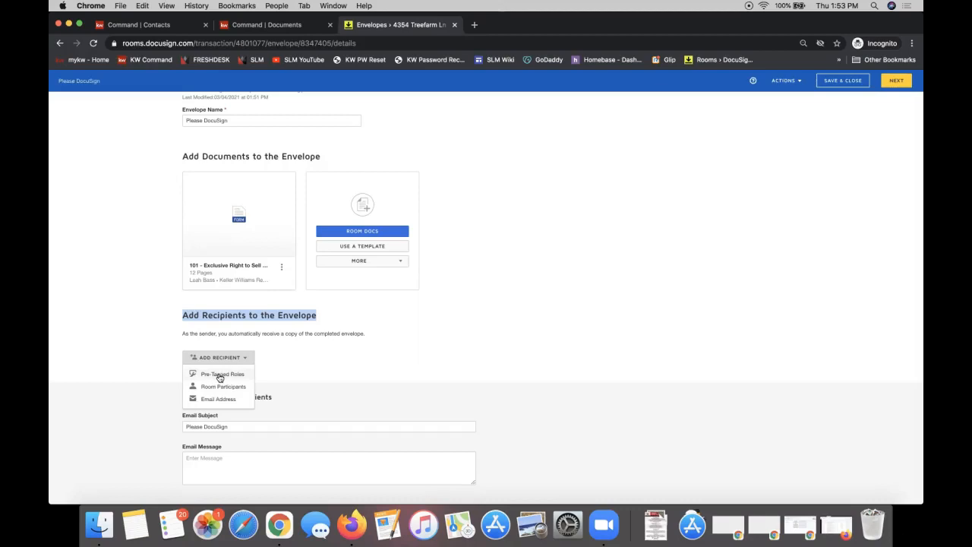
# Assign contacts to the Seller One, Seller Two and Listing Agent roles and add them as recipients
pyautogui.click(220, 376)
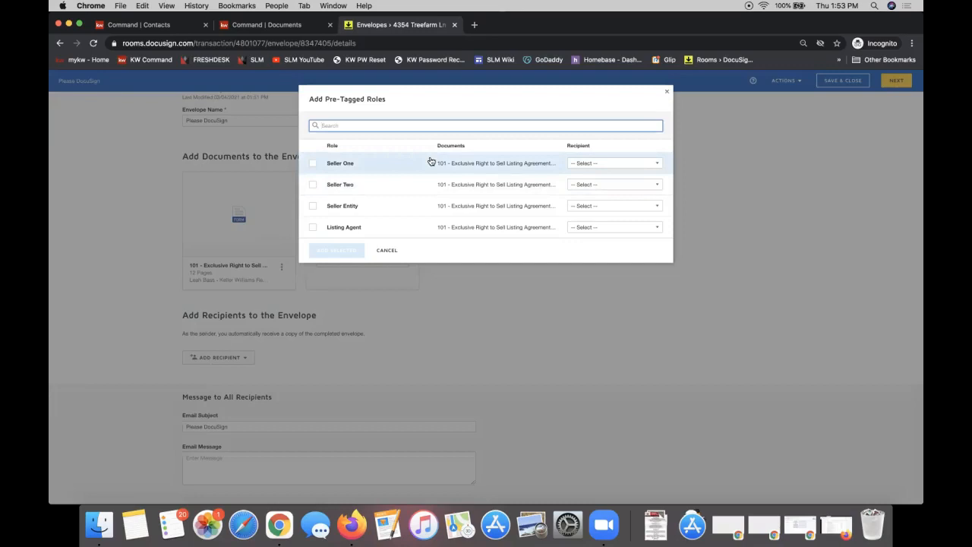
pyautogui.click(592, 165)
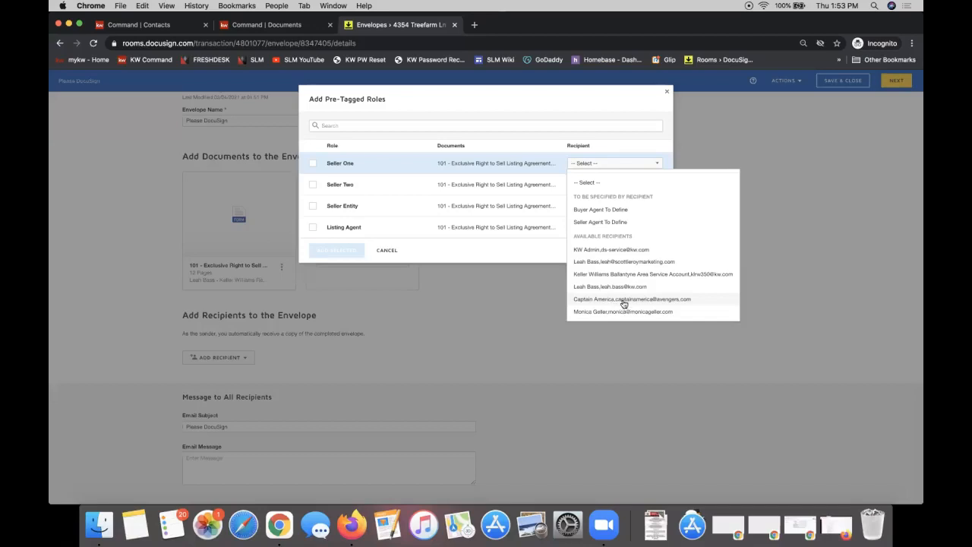
pyautogui.click(622, 299)
pyautogui.click(599, 186)
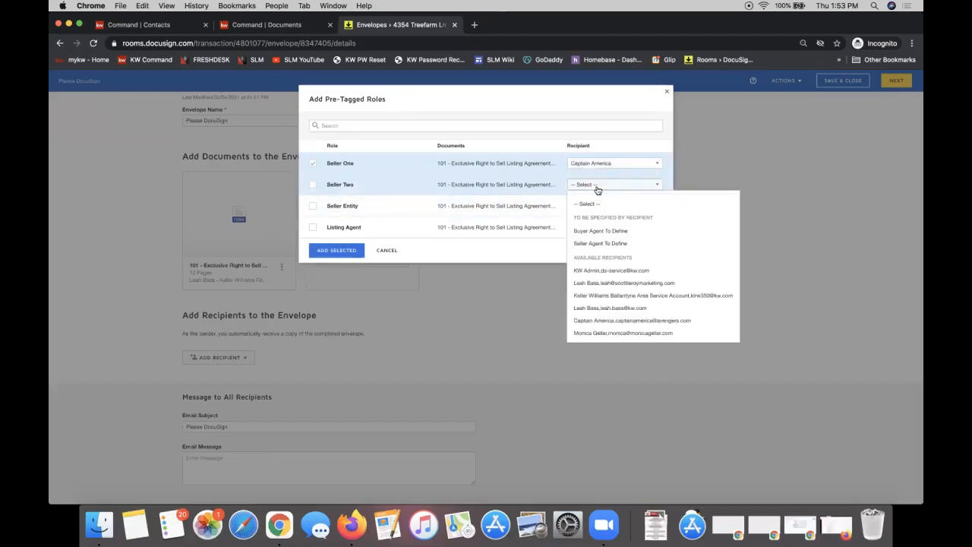
pyautogui.click(650, 333)
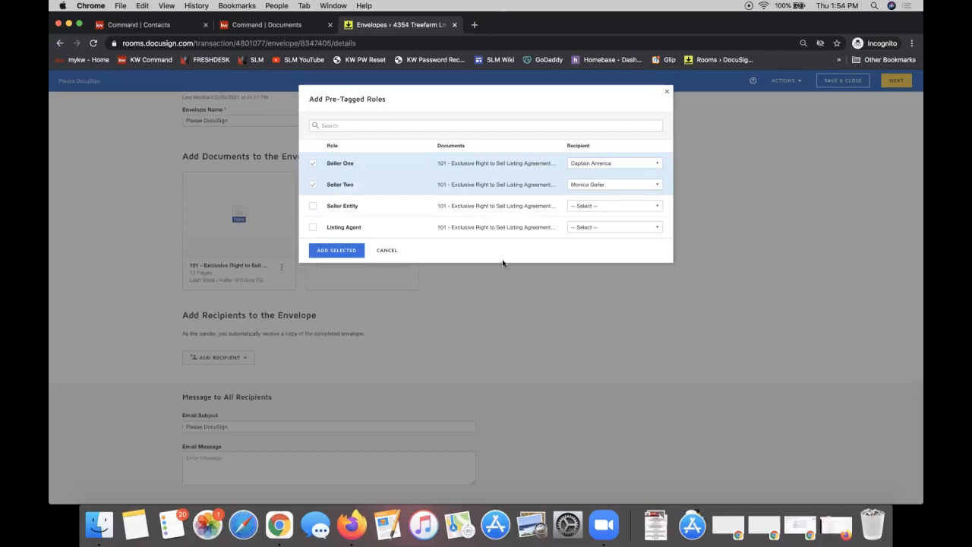
pyautogui.click(617, 229)
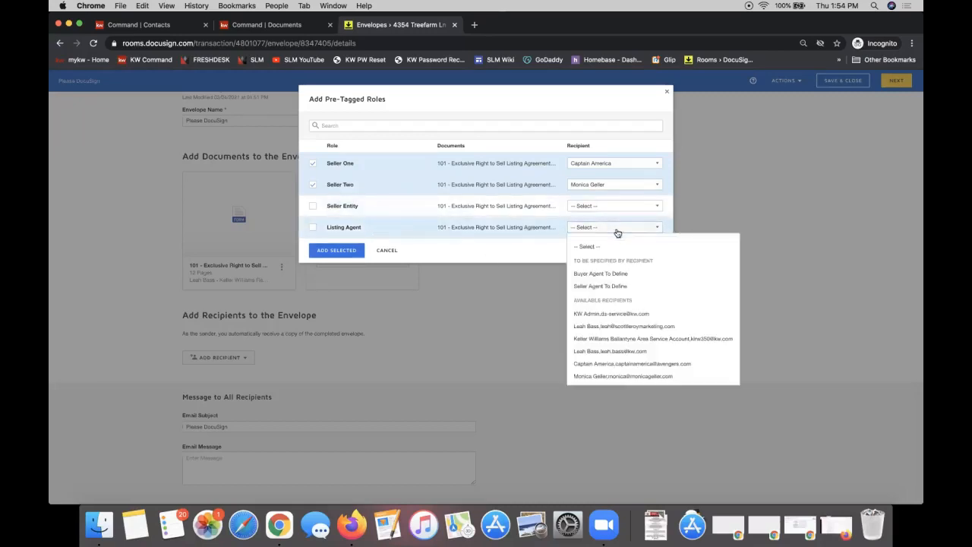
pyautogui.click(640, 325)
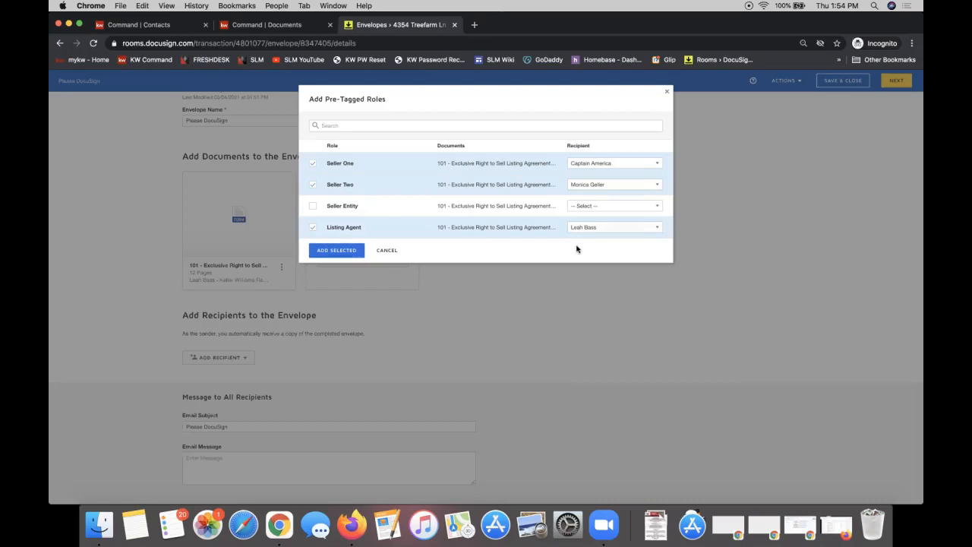
pyautogui.click(336, 250)
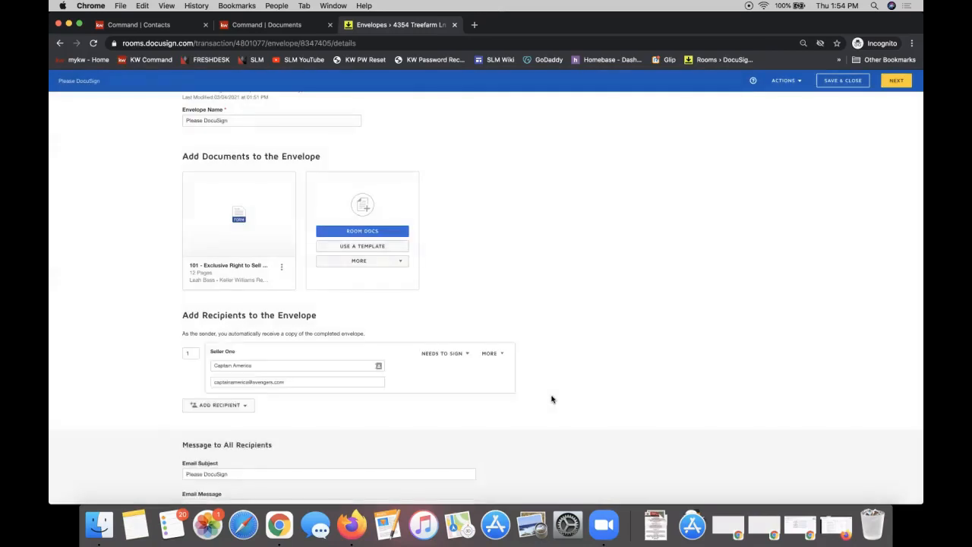
pyautogui.scroll(-3, 552, 397)
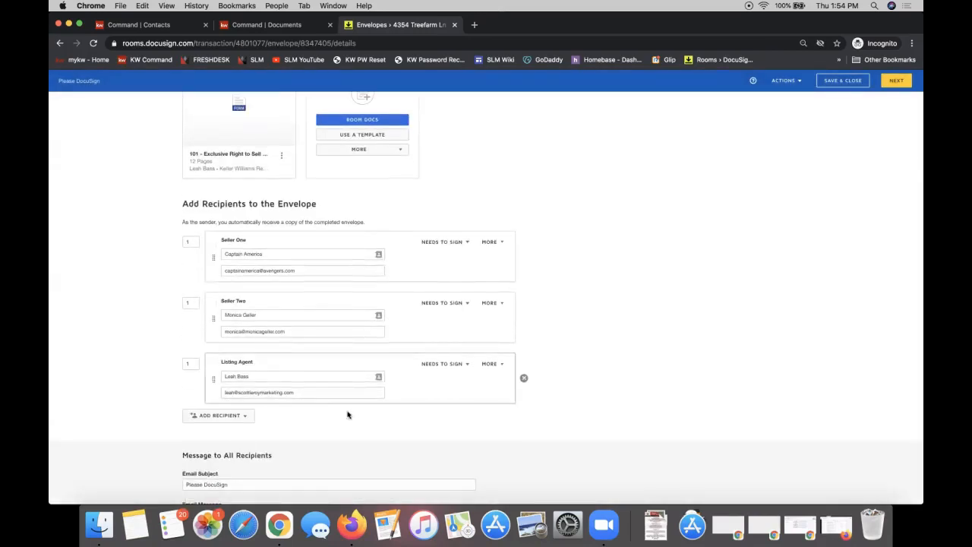
pyautogui.moveTo(195, 203); pyautogui.dragTo(327, 206)
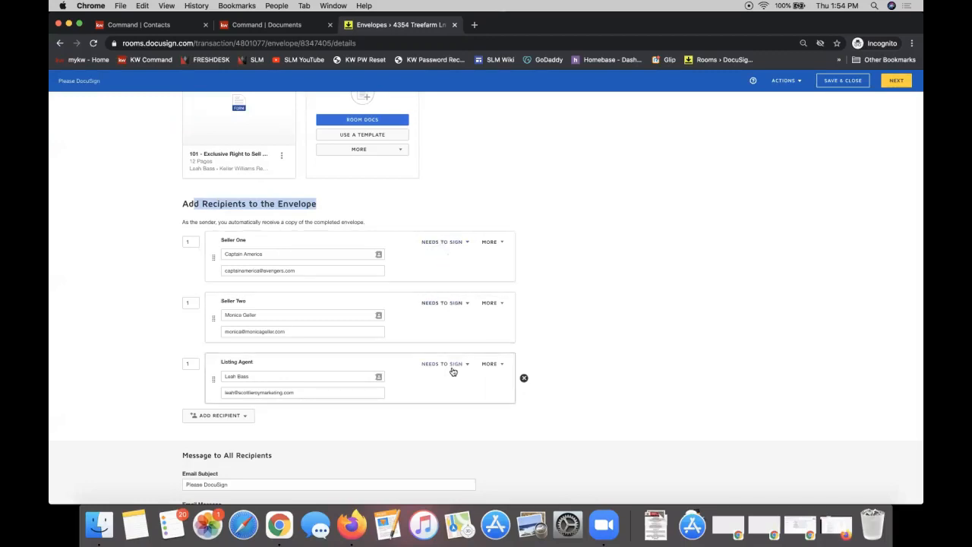
pyautogui.click(660, 312)
pyautogui.scroll(-2, 660, 313)
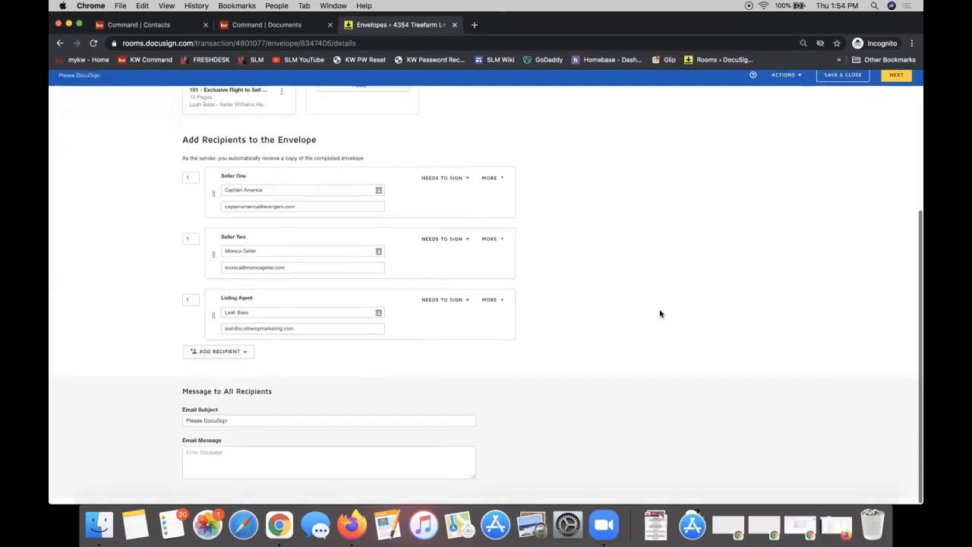
pyautogui.click(241, 462)
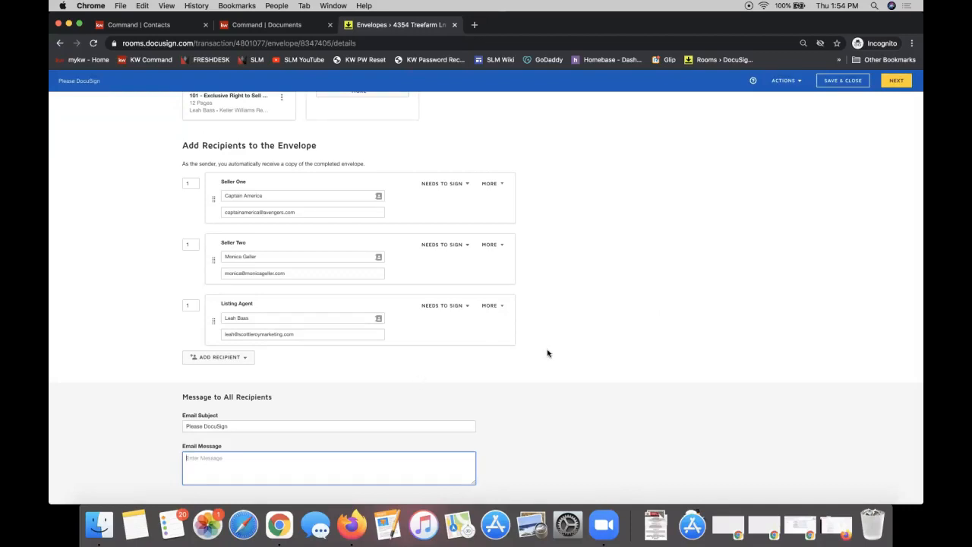
pyautogui.scroll(5, 756, 237)
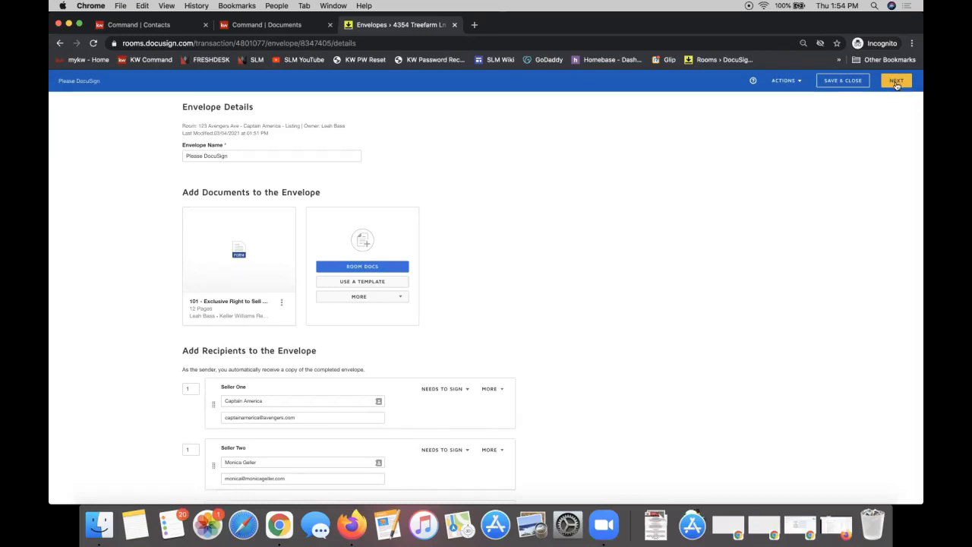
# Continue to the field-placement page and scroll through form 101's pages
pyautogui.click(896, 82)
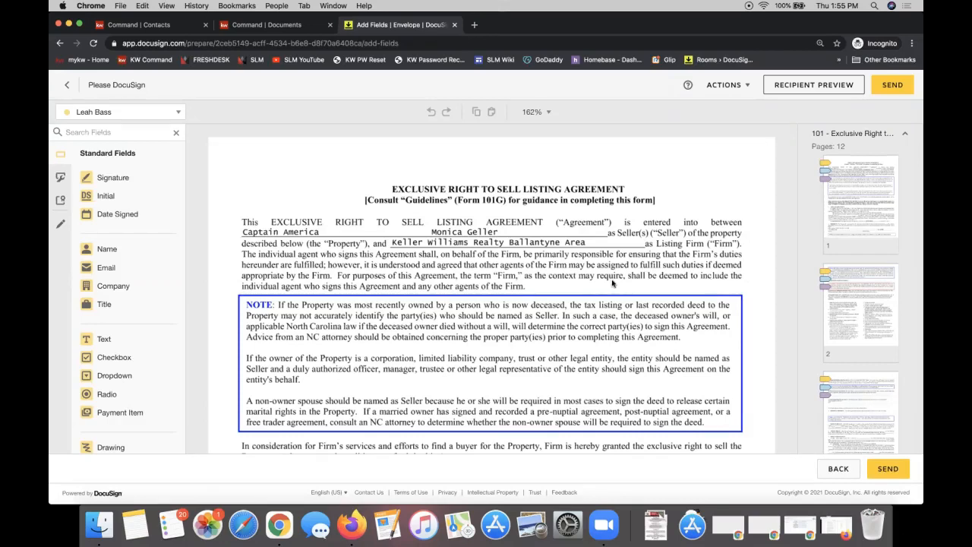
pyautogui.scroll(-2, 342, 243)
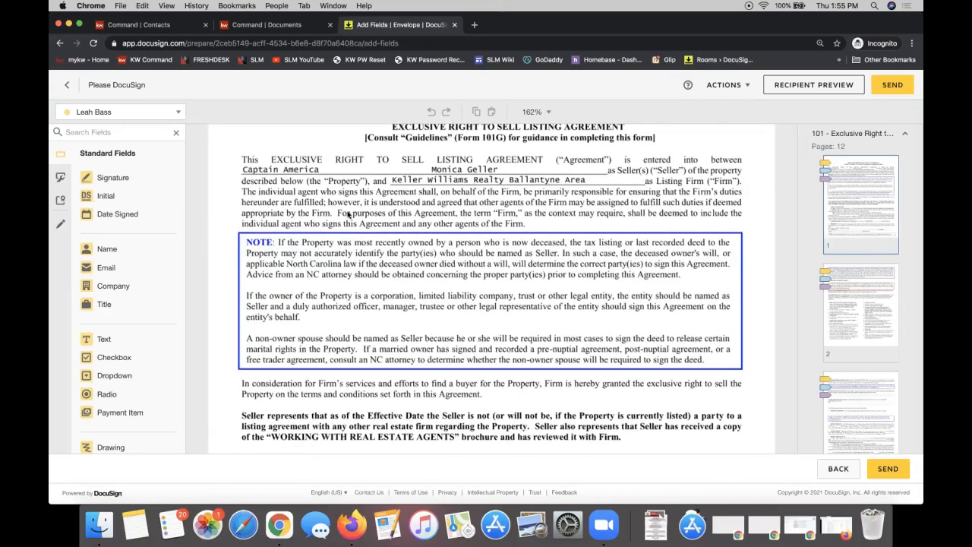
pyautogui.scroll(-1, 348, 215)
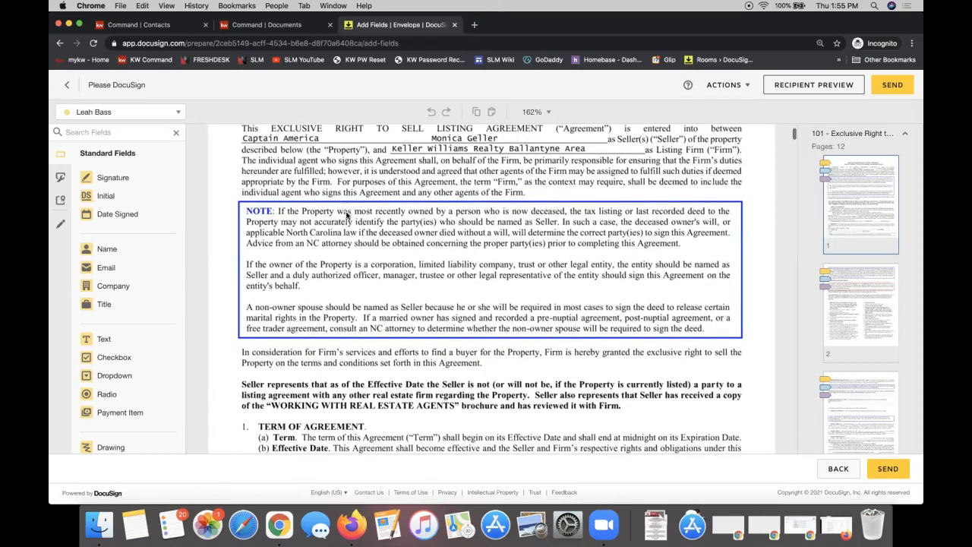
pyautogui.scroll(-7, 489, 177)
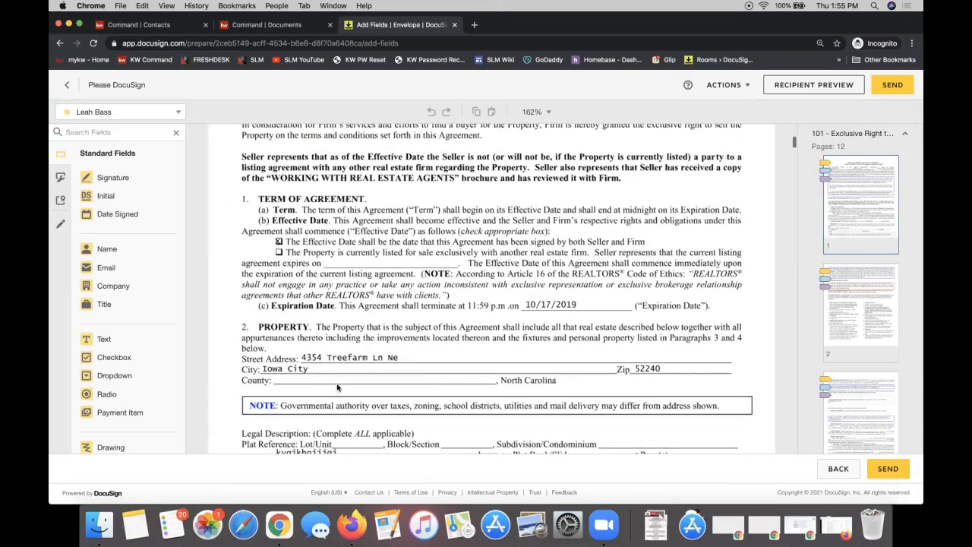
pyautogui.scroll(-3, 317, 365)
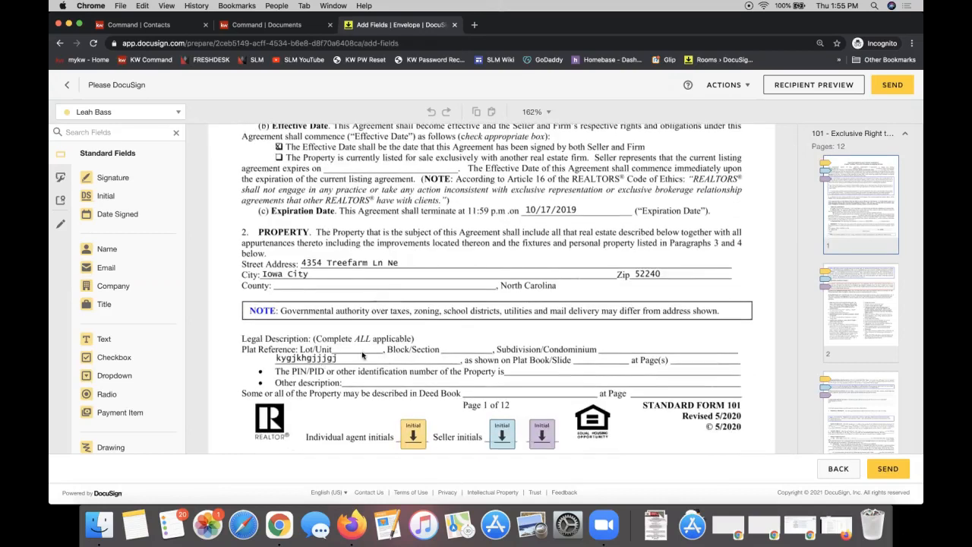
pyautogui.scroll(-4, 362, 354)
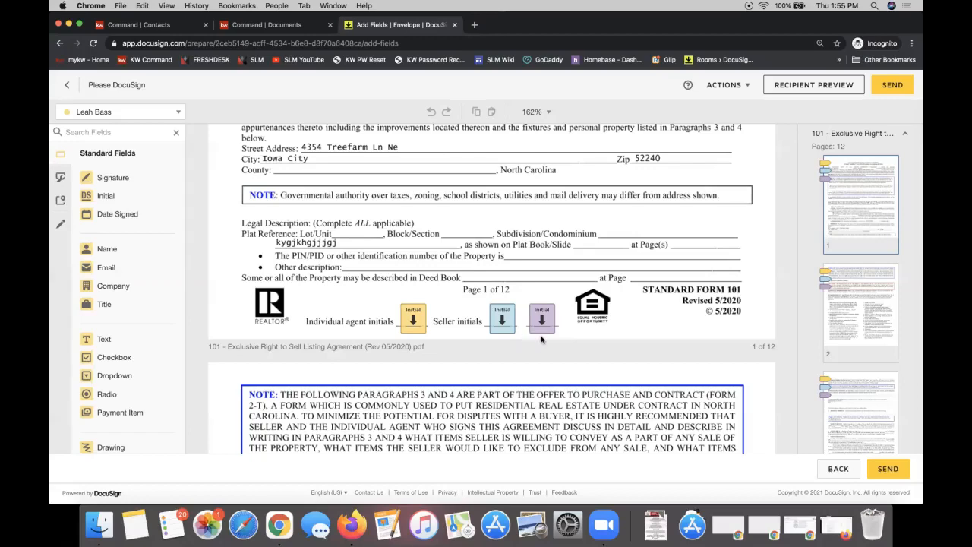
pyautogui.scroll(-15, 542, 339)
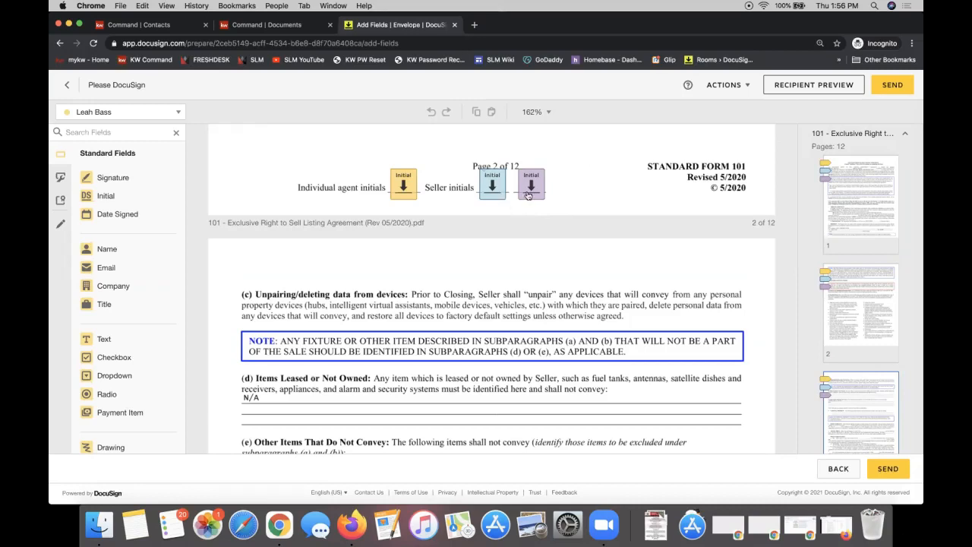
# Switch field placement to the second seller's fields
pyautogui.click(96, 113)
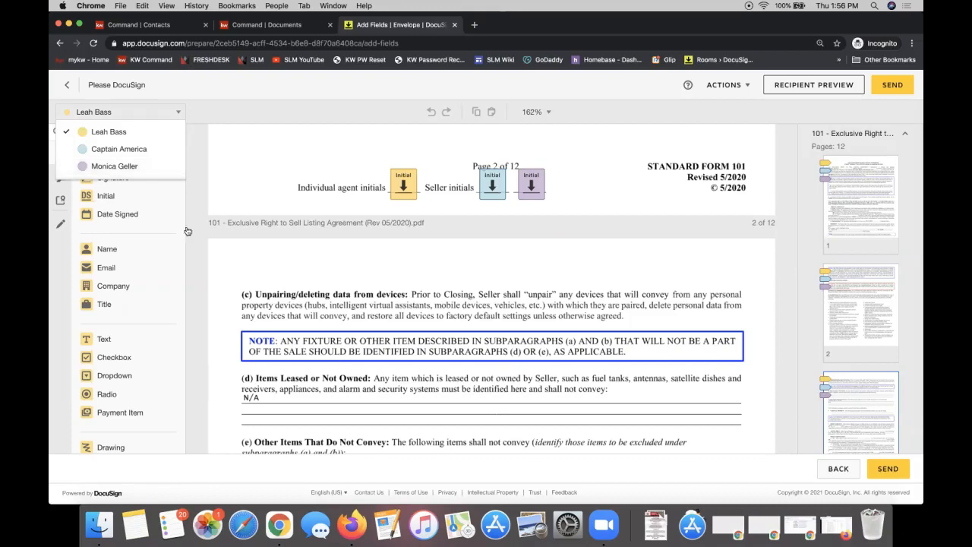
pyautogui.click(103, 167)
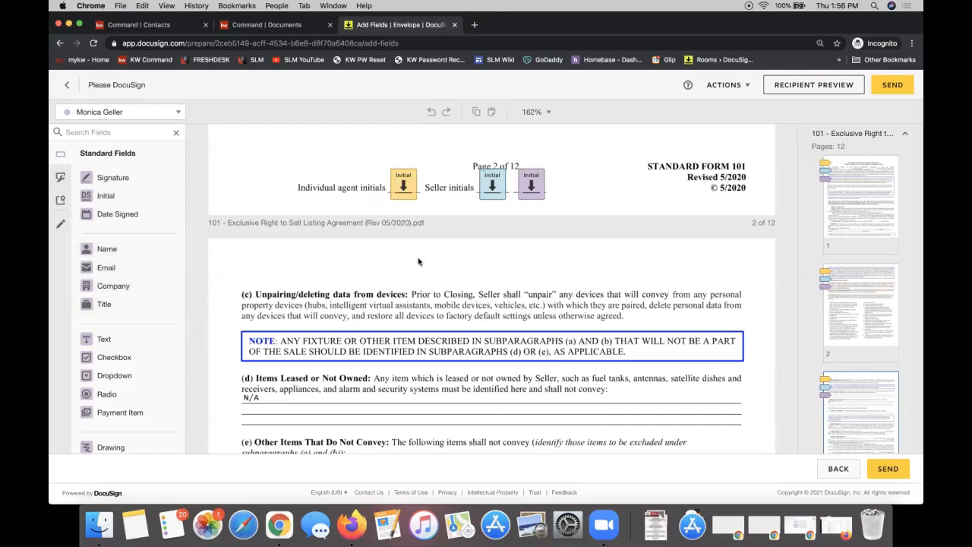
pyautogui.scroll(15, 417, 262)
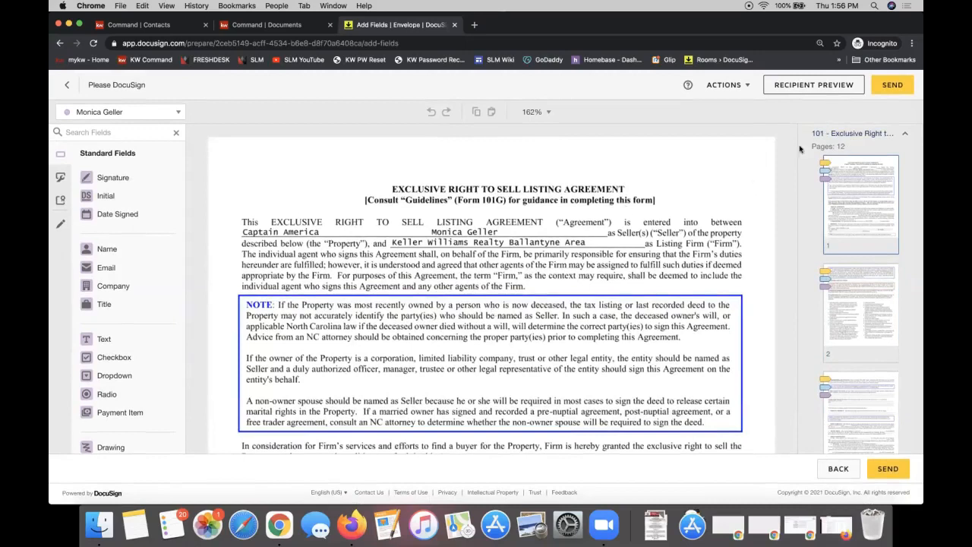
# Open Recipient Preview viewing the envelope as the second seller
pyautogui.click(810, 88)
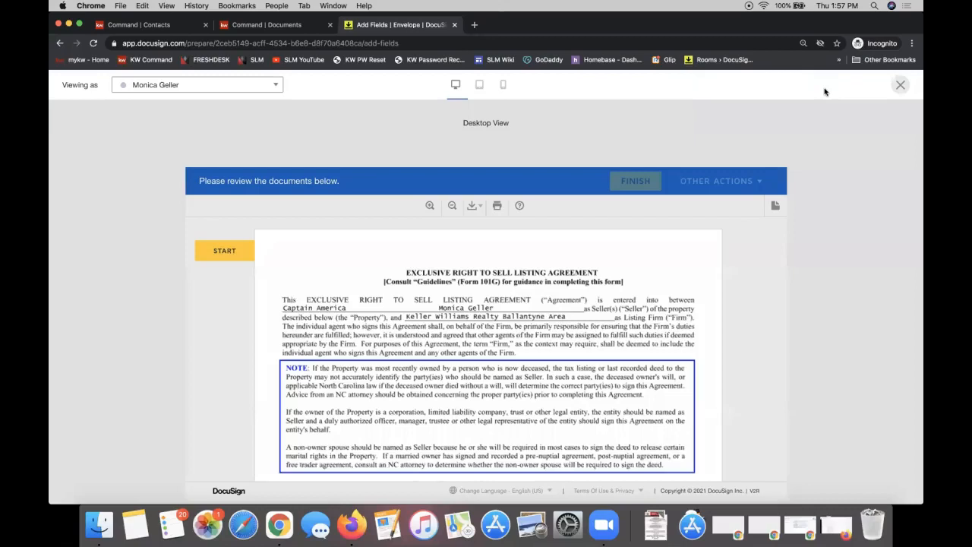
pyautogui.click(146, 90)
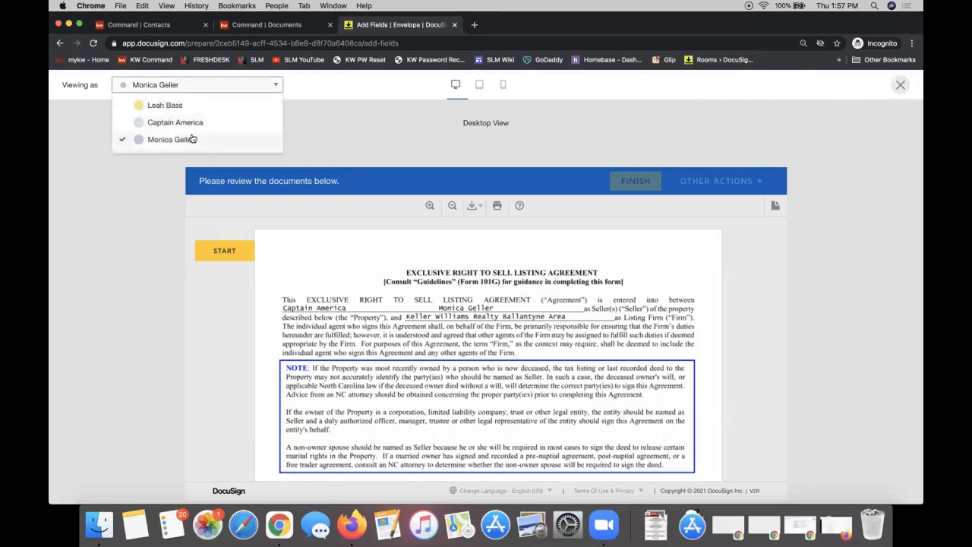
pyautogui.click(356, 122)
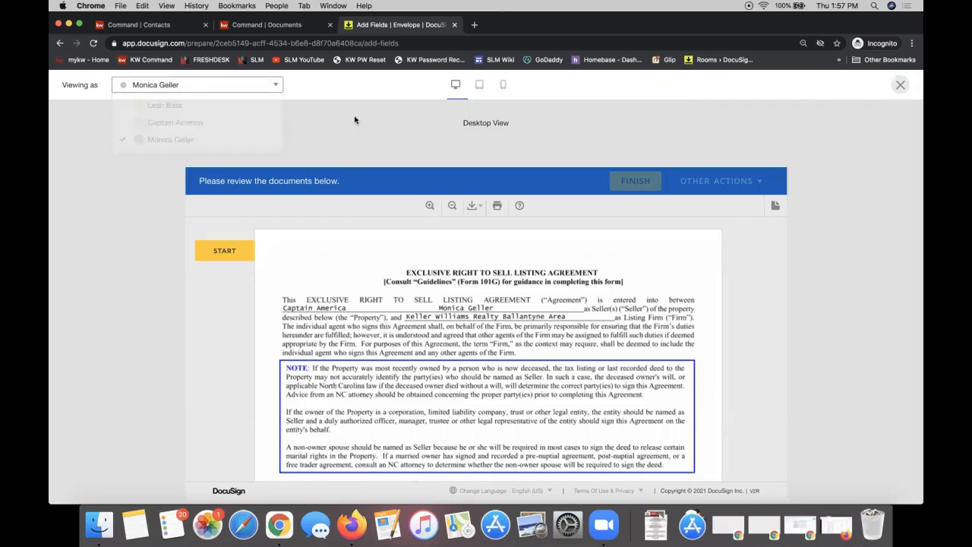
pyautogui.scroll(-3, 429, 376)
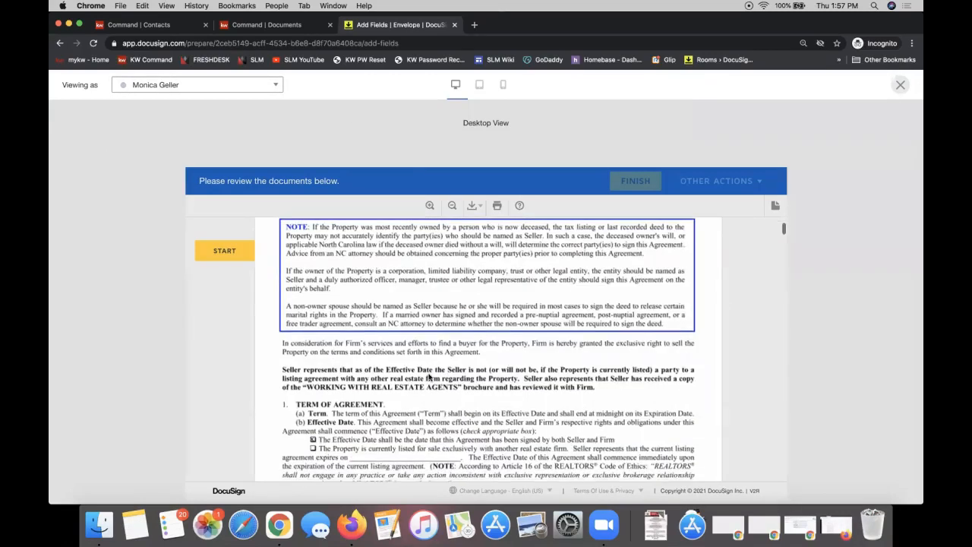
# Initial the required fields on pages 1 through 5, keeping the second seller as the previewed recipient
pyautogui.click(221, 253)
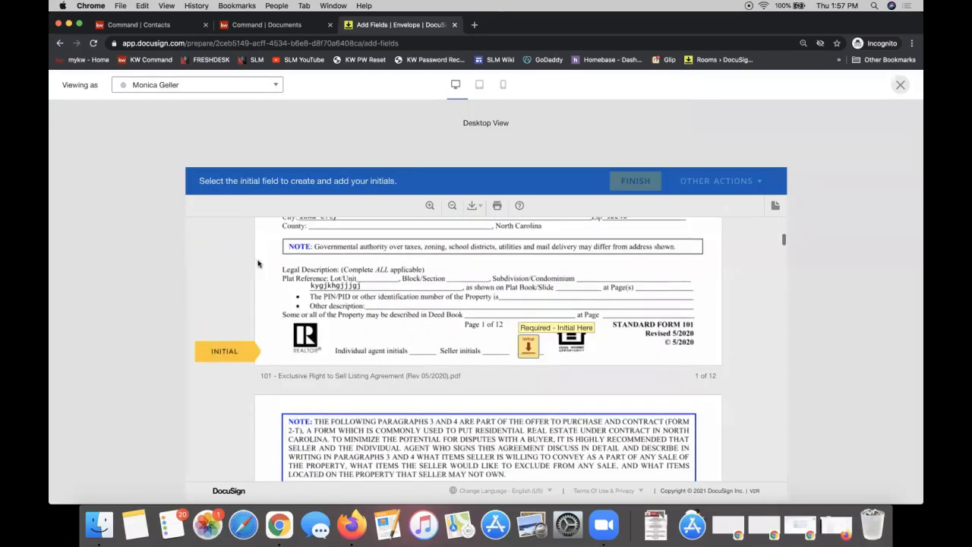
pyautogui.click(526, 349)
pyautogui.click(526, 350)
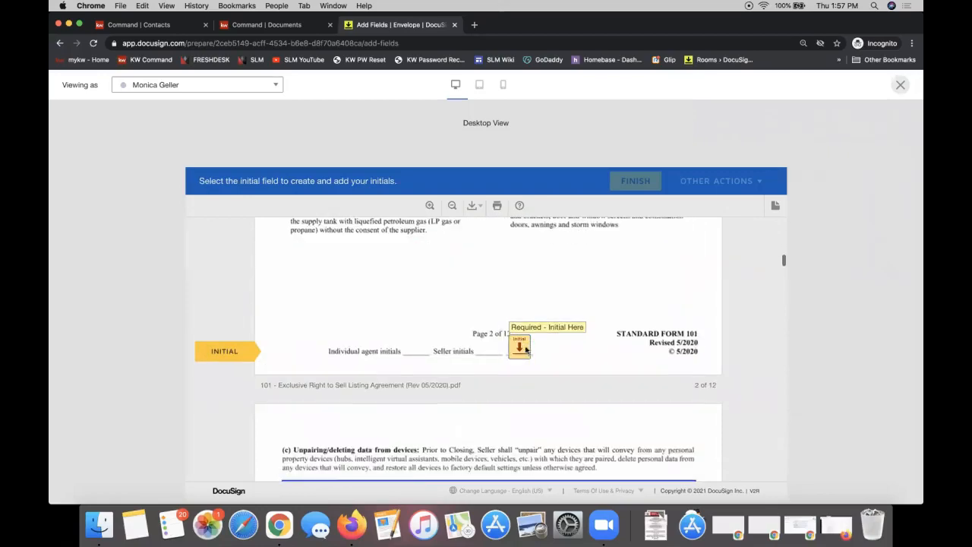
pyautogui.click(525, 349)
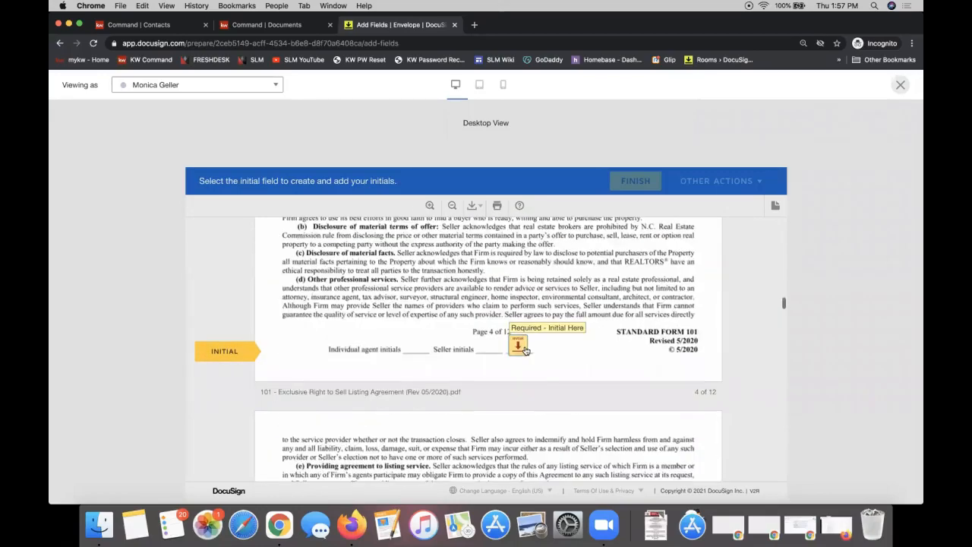
pyautogui.click(520, 349)
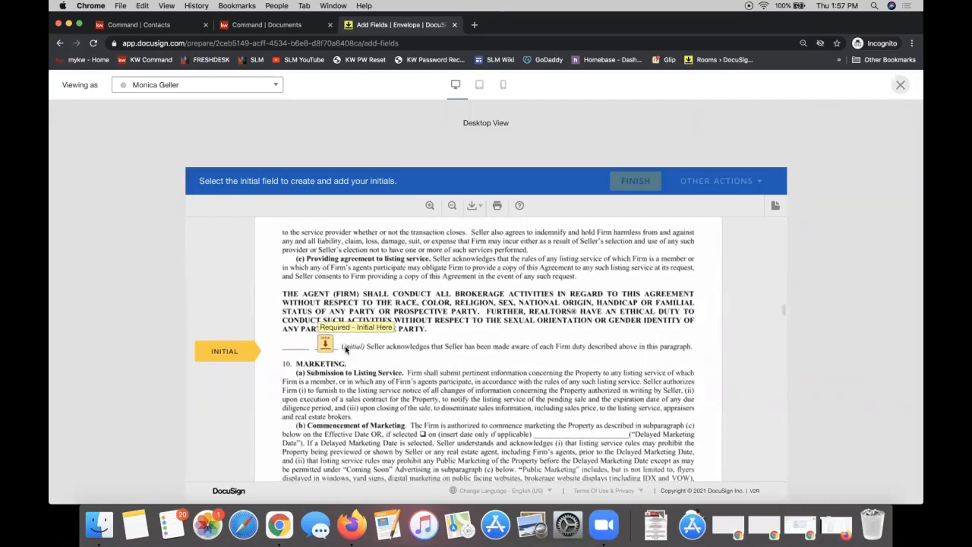
pyautogui.click(325, 345)
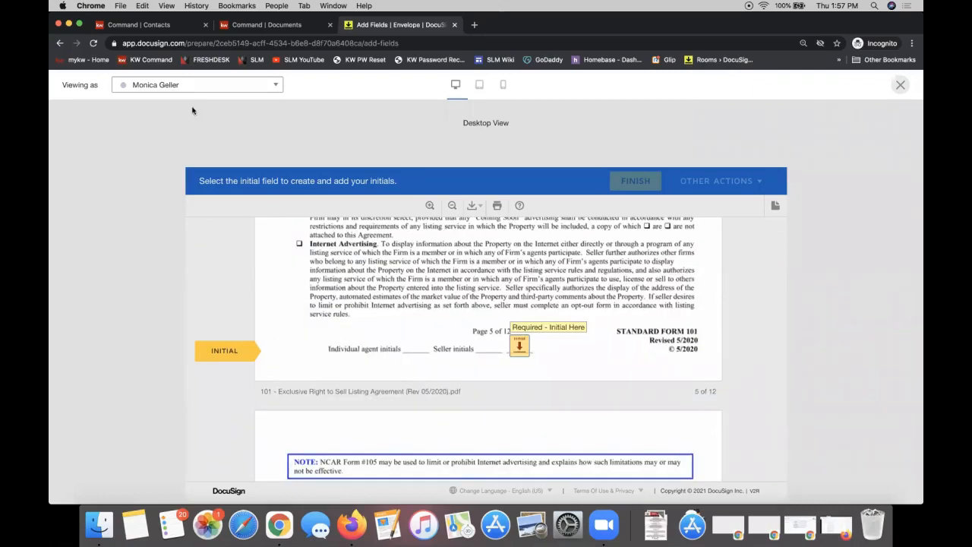
pyautogui.click(180, 85)
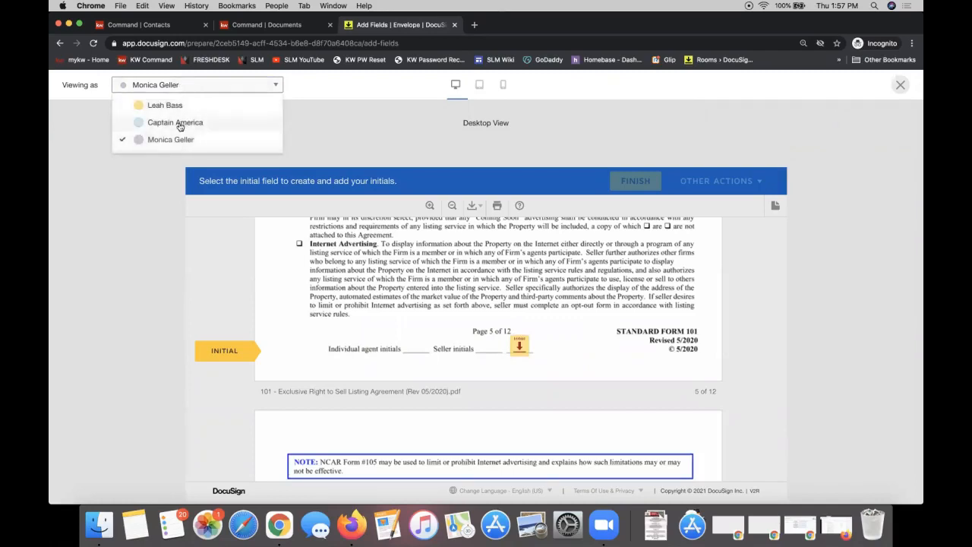
pyautogui.click(384, 127)
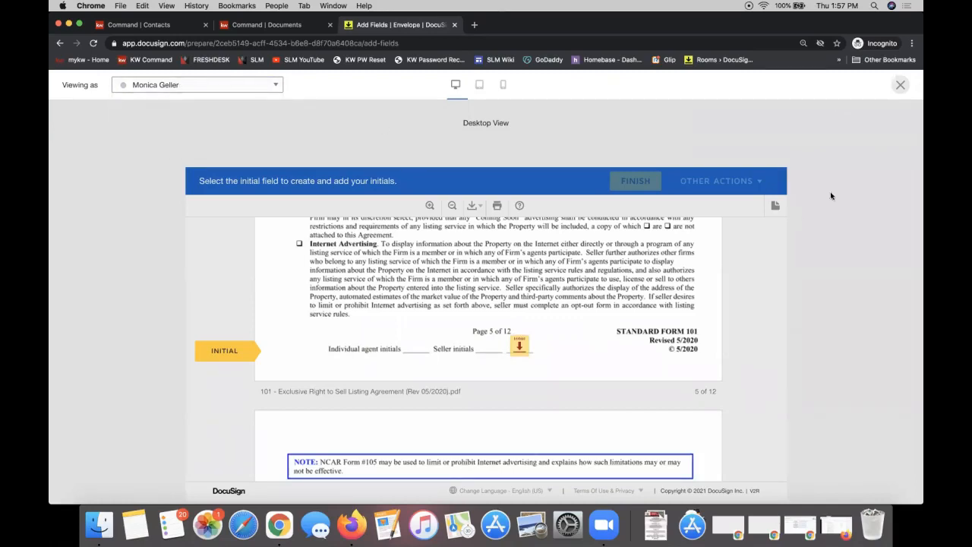
# Exit the recipient preview and send the 'Please DocuSign' envelope to its recipients
pyautogui.click(900, 86)
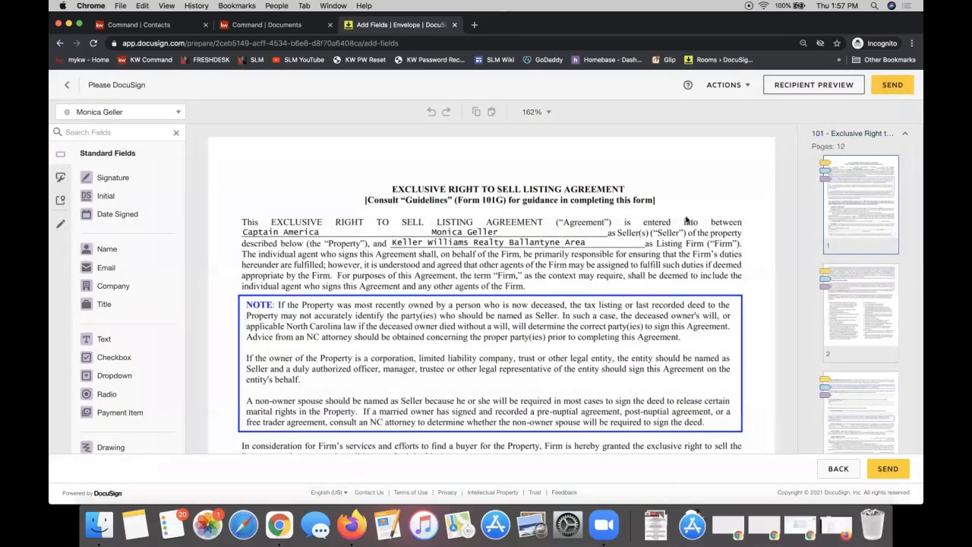
pyautogui.scroll(-5, 596, 209)
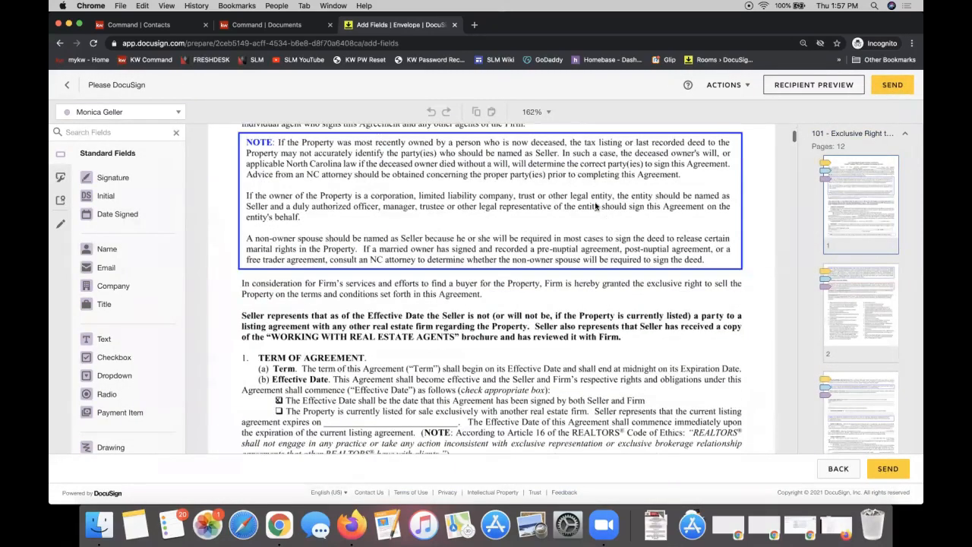
pyautogui.scroll(5, 596, 205)
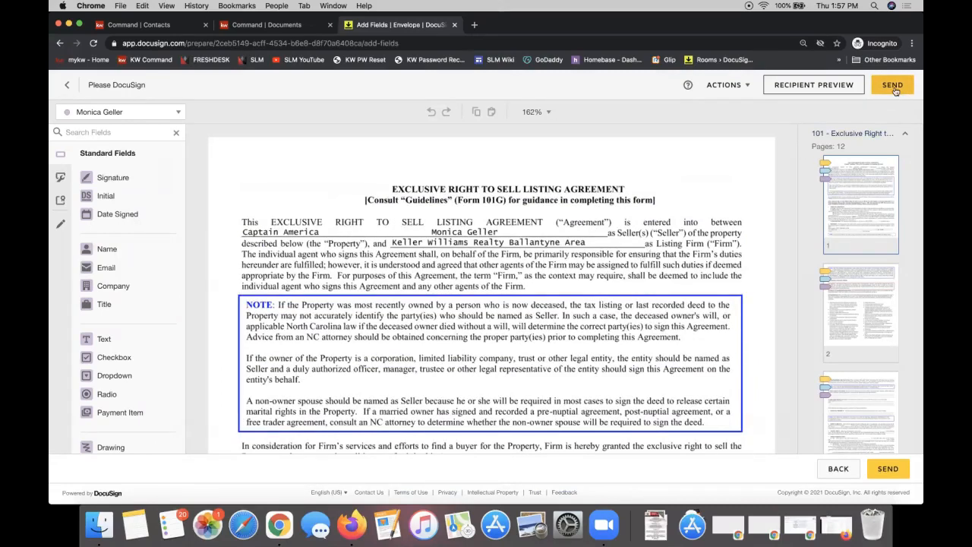
pyautogui.click(738, 85)
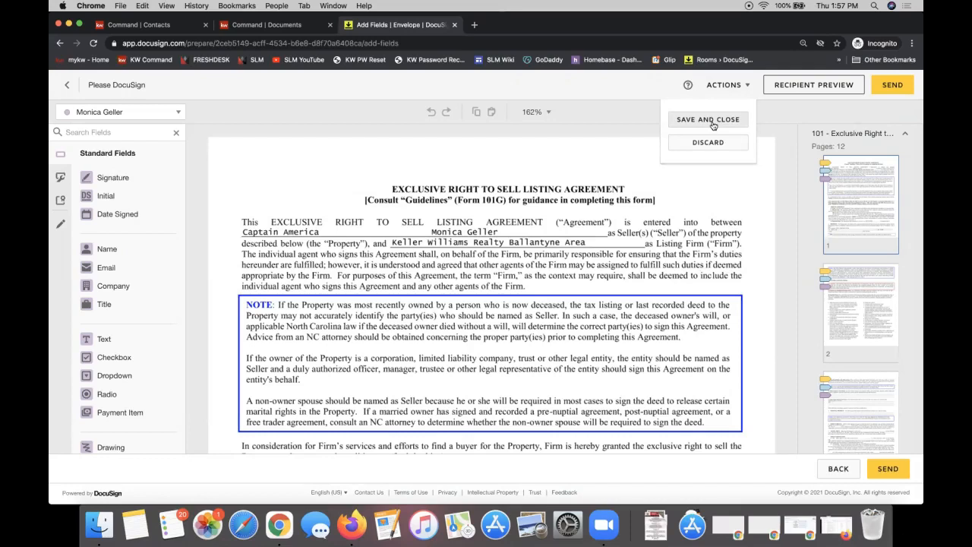
pyautogui.click(899, 90)
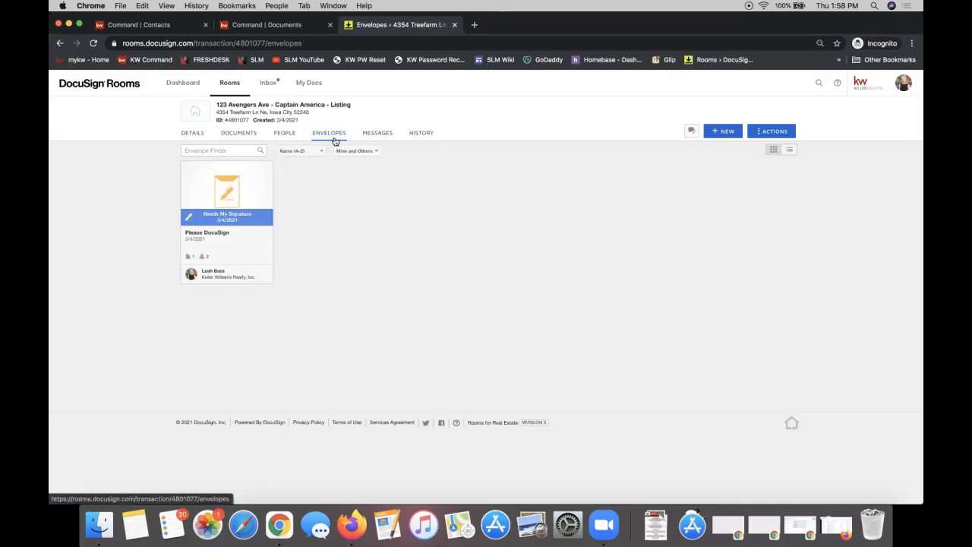
pyautogui.click(233, 220)
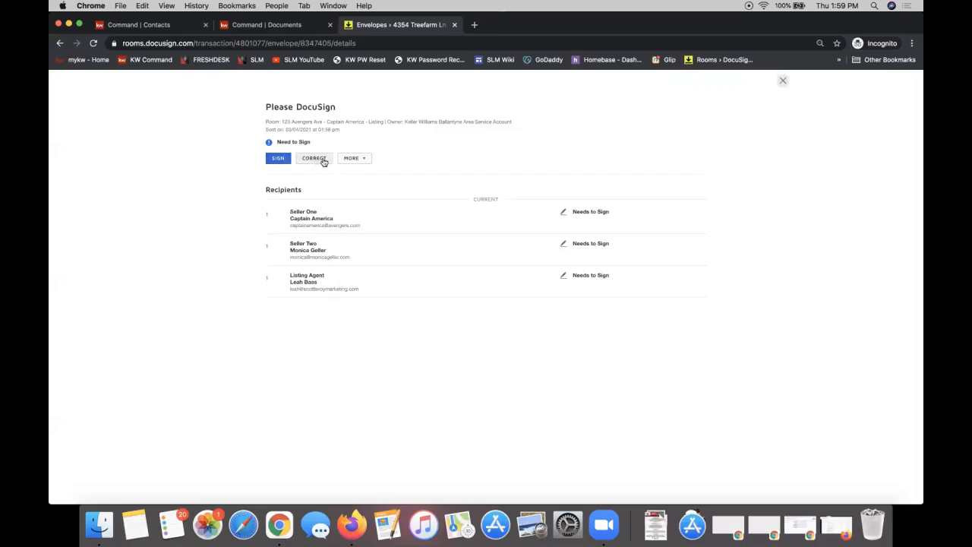
pyautogui.click(360, 162)
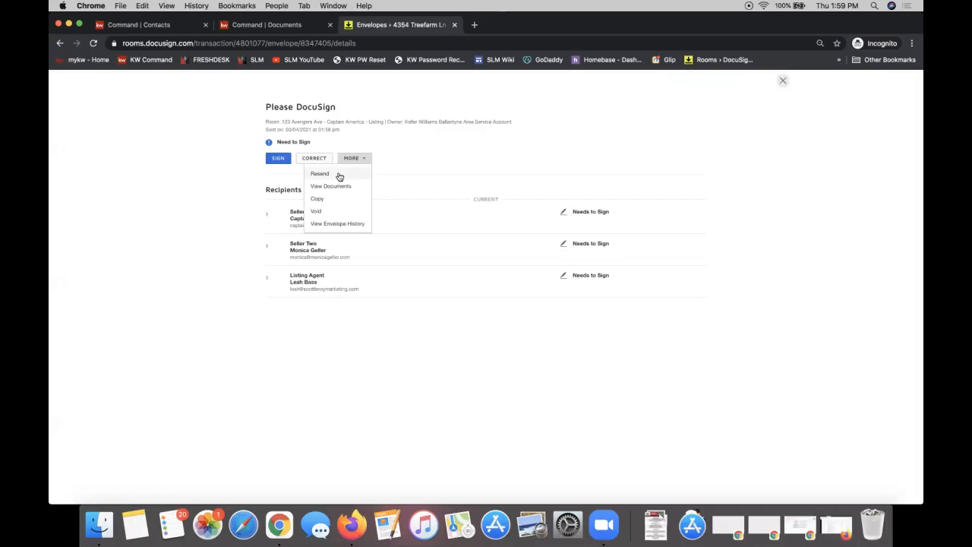
pyautogui.click(553, 149)
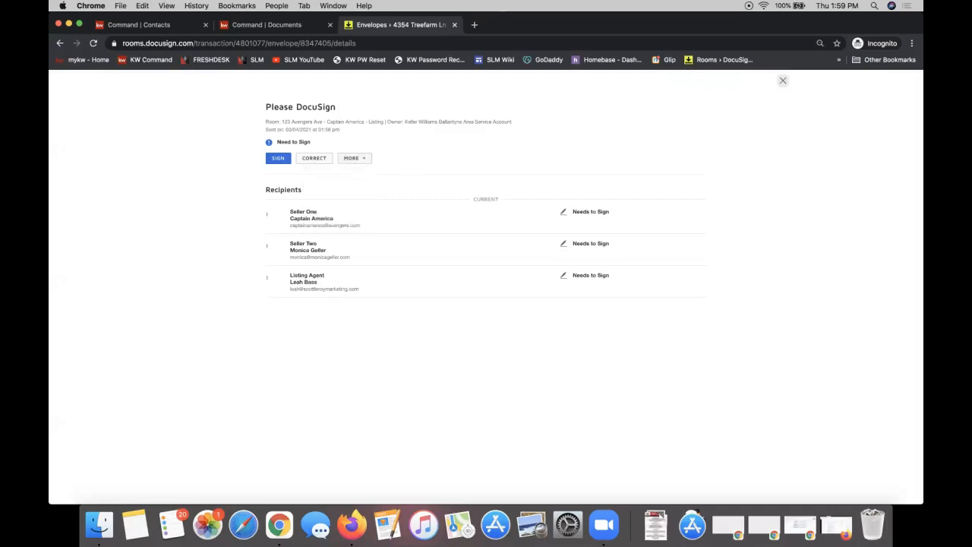
pyautogui.click(783, 82)
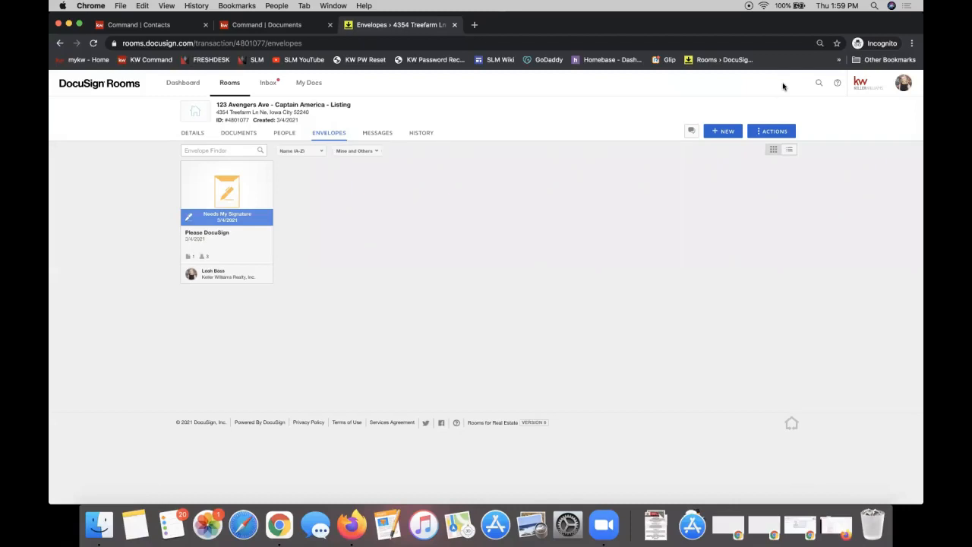
# Open the room's Documents page, showing form 101, and list the add-document source options
pyautogui.click(233, 135)
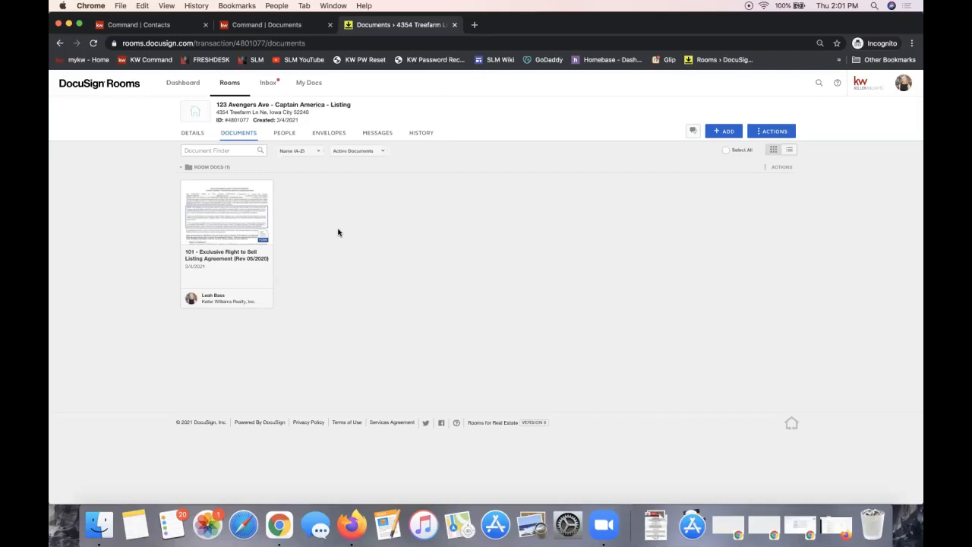
pyautogui.click(729, 132)
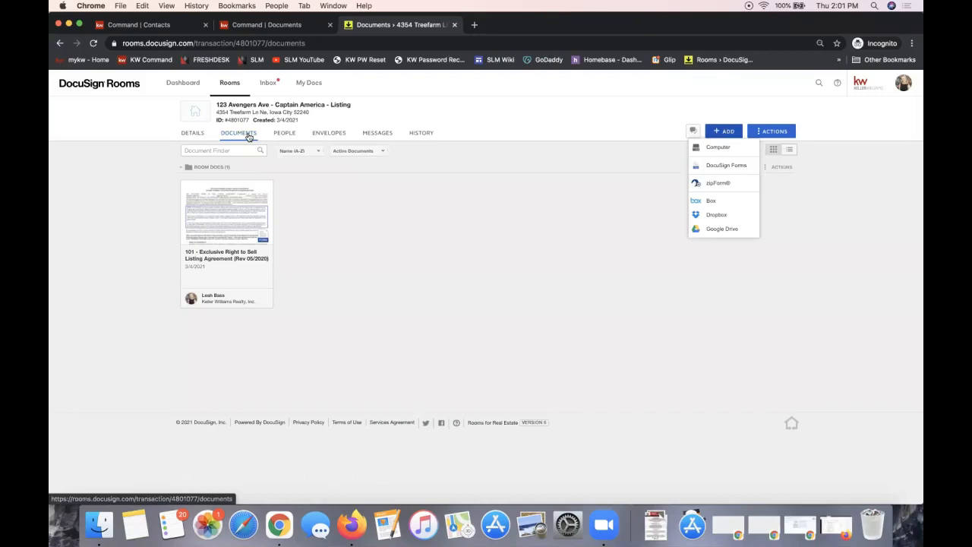
# Upload '2-T - Offer to Purchase and Contract (REV 7.2017)' from the Desktop into the room
pyautogui.click(727, 150)
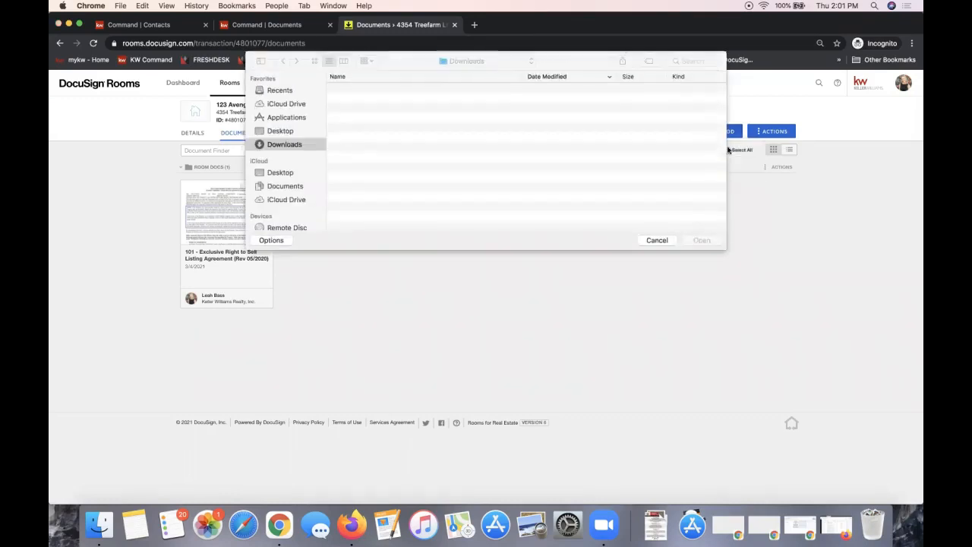
pyautogui.scroll(-10, 408, 149)
pyautogui.click(279, 131)
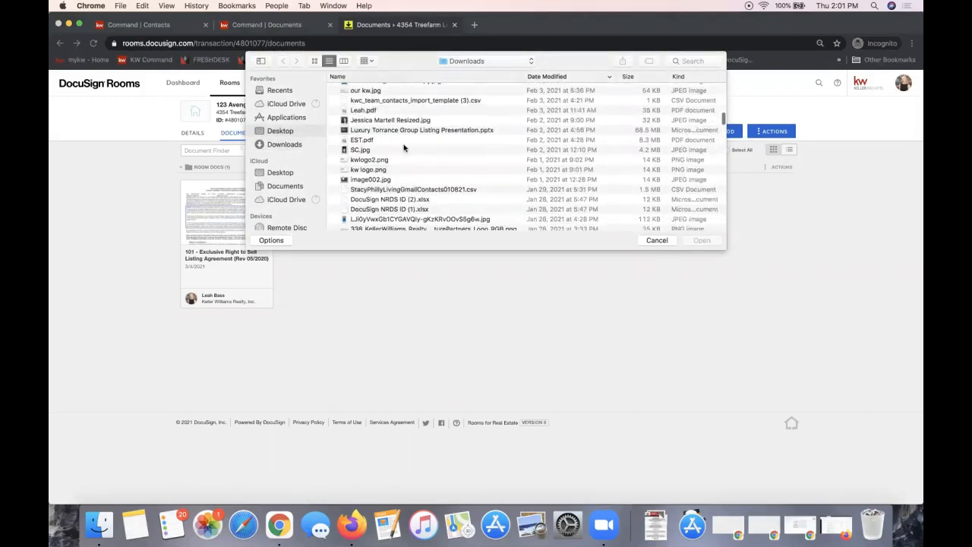
pyautogui.scroll(-10, 404, 148)
pyautogui.scroll(5, 404, 147)
pyautogui.scroll(-5, 404, 147)
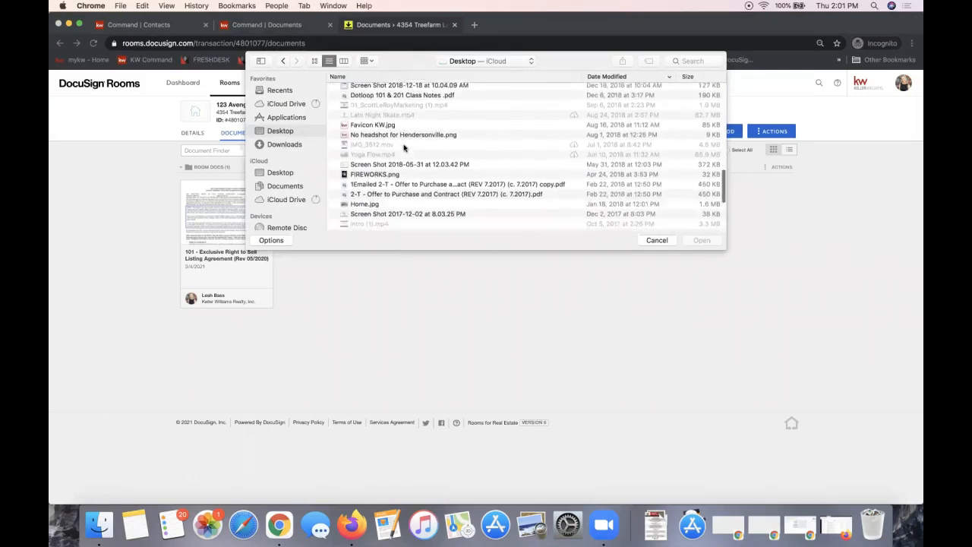
pyautogui.doubleClick(375, 186)
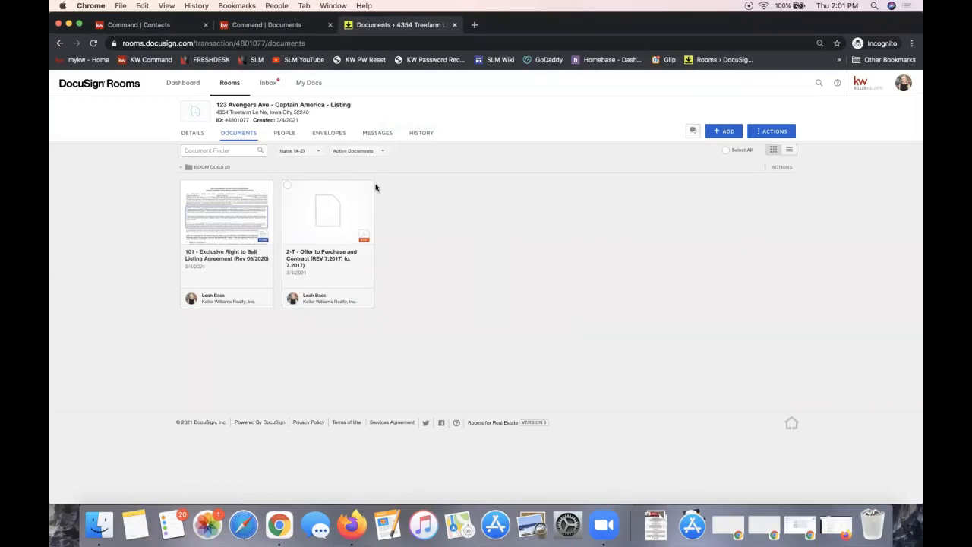
pyautogui.click(725, 135)
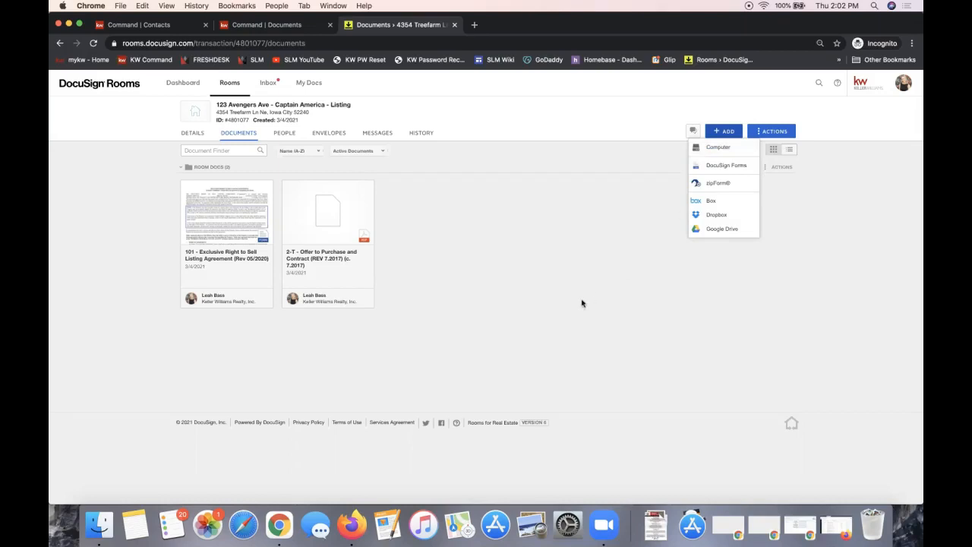
pyautogui.click(727, 256)
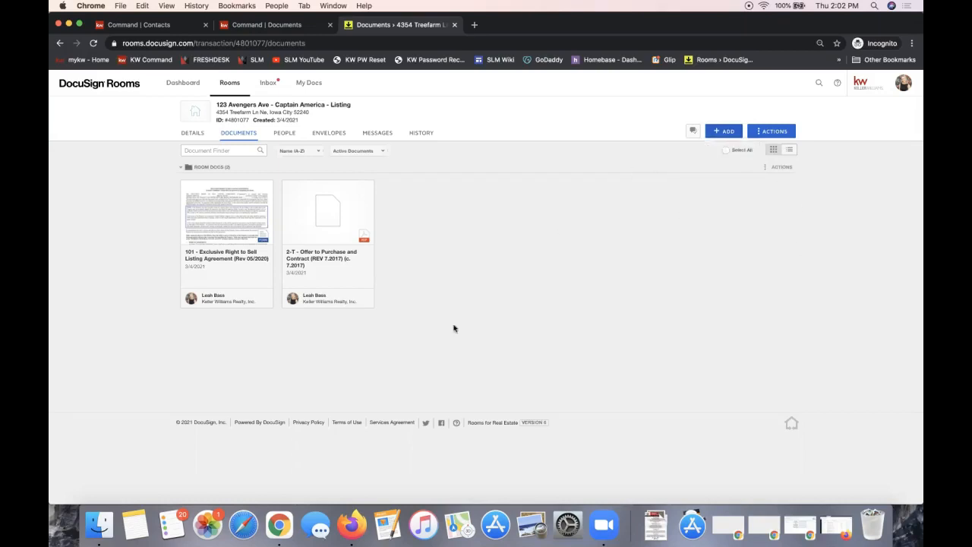
pyautogui.click(364, 240)
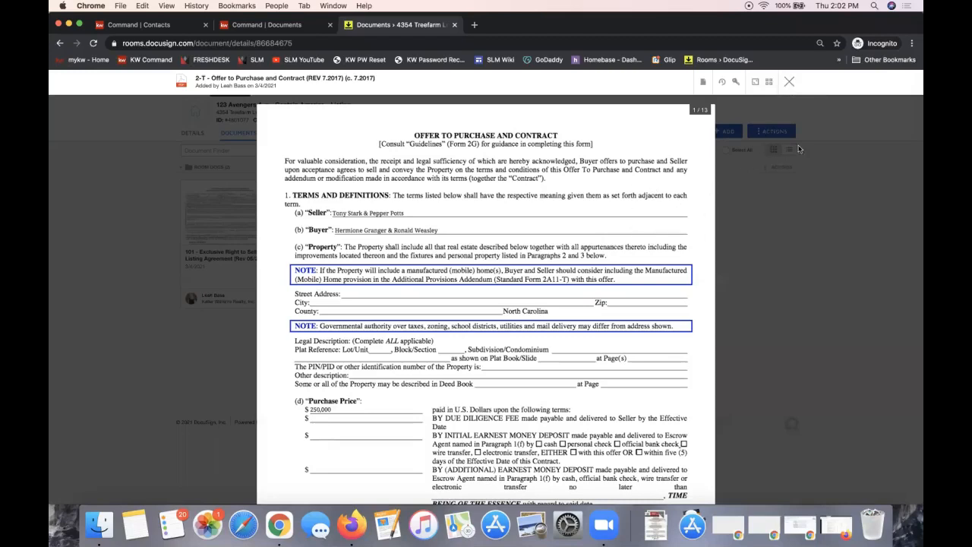
pyautogui.click(789, 82)
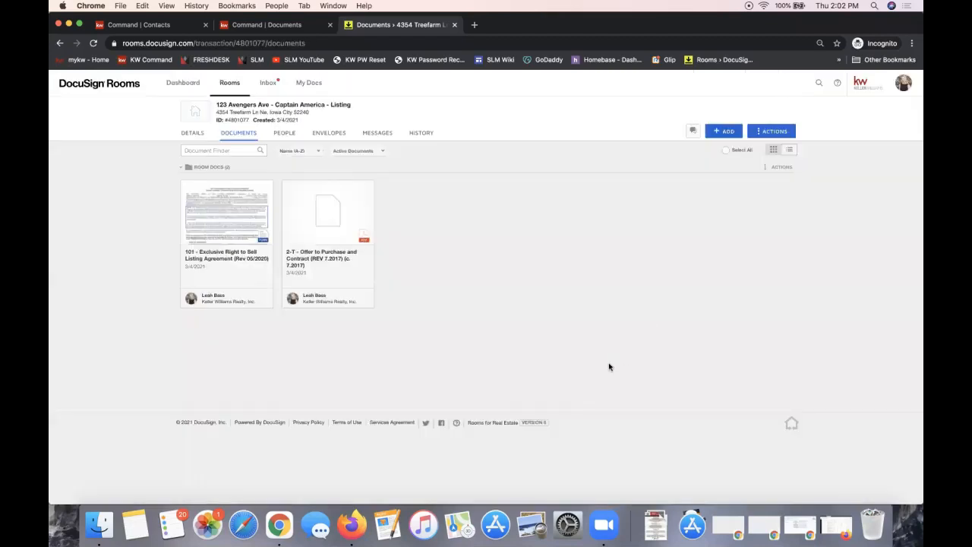
# From the room's Envelopes tab, create a new 'Please DocuSign' envelope and view its details
pyautogui.click(335, 137)
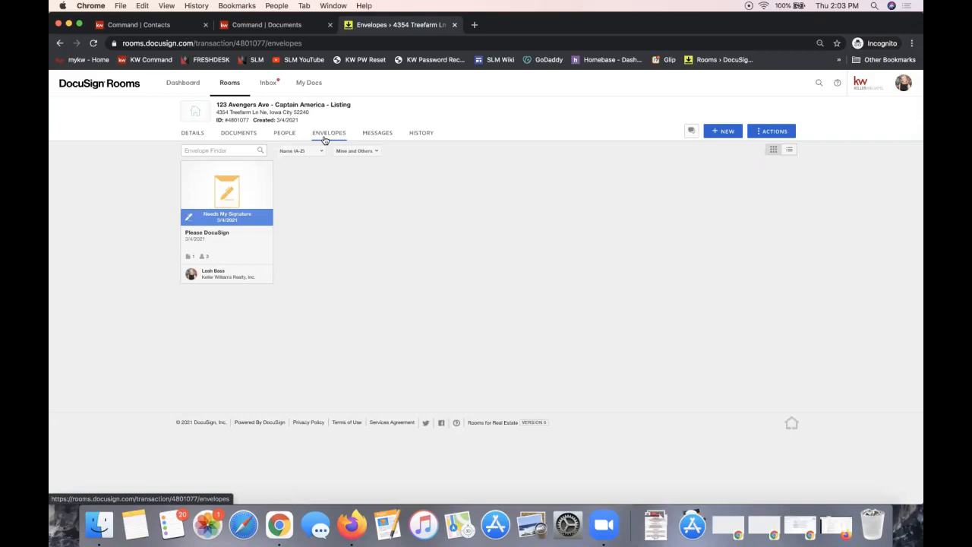
pyautogui.click(727, 132)
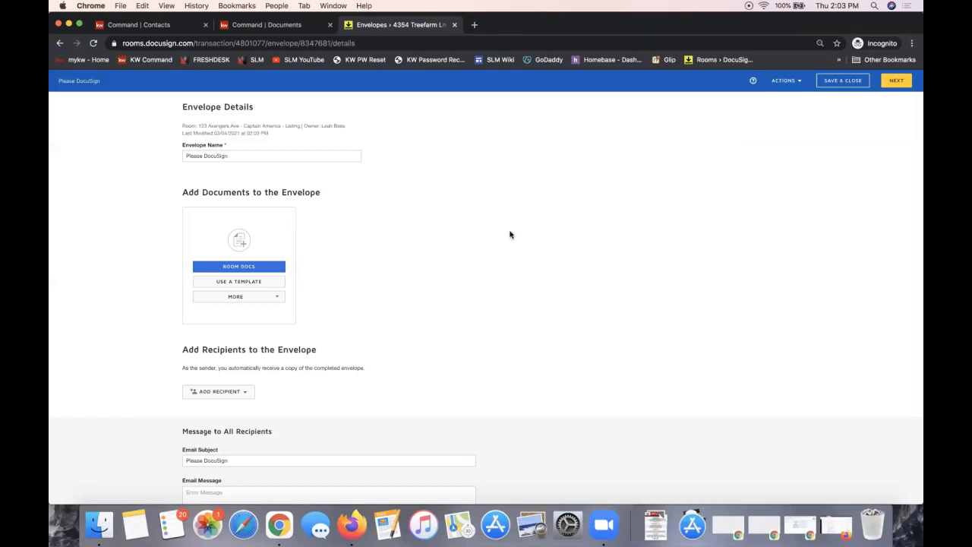
pyautogui.scroll(-1, 510, 235)
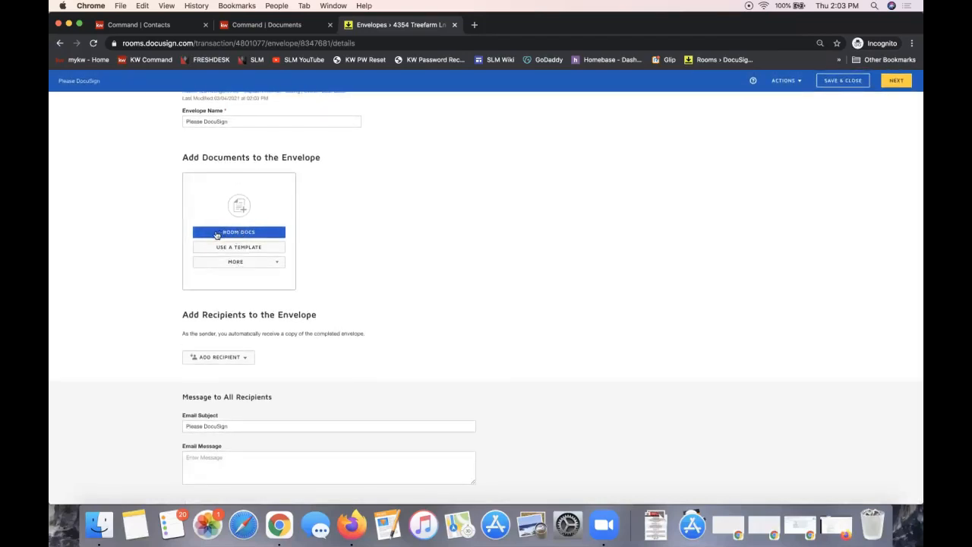
pyautogui.scroll(1, 321, 236)
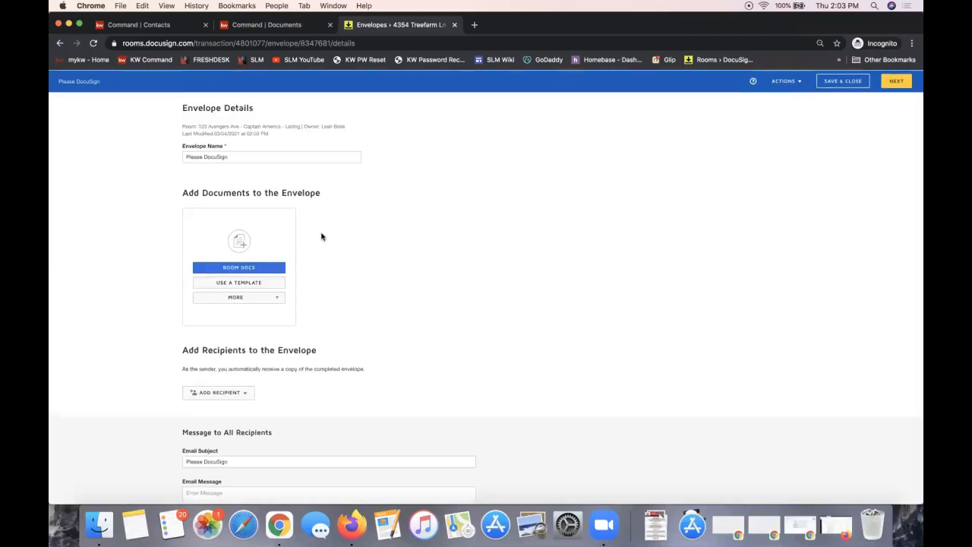
# Attach the 13-page 2-T Offer to Purchase and Contract from the room documents to the envelope
pyautogui.click(236, 268)
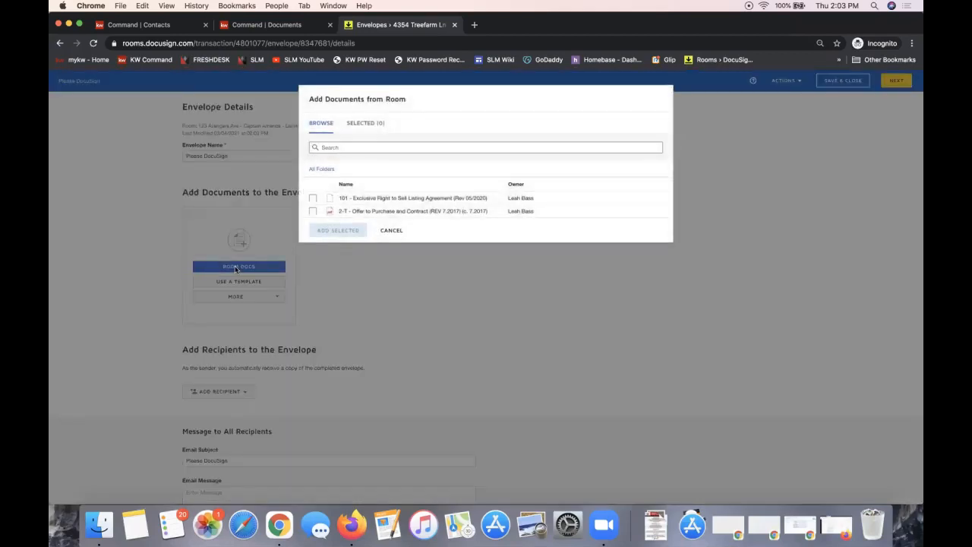
pyautogui.click(312, 212)
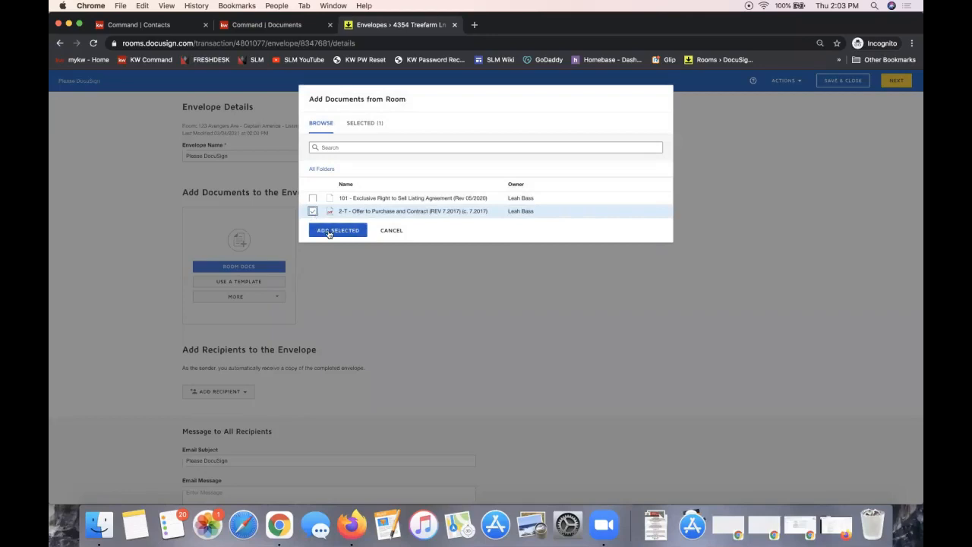
pyautogui.click(337, 230)
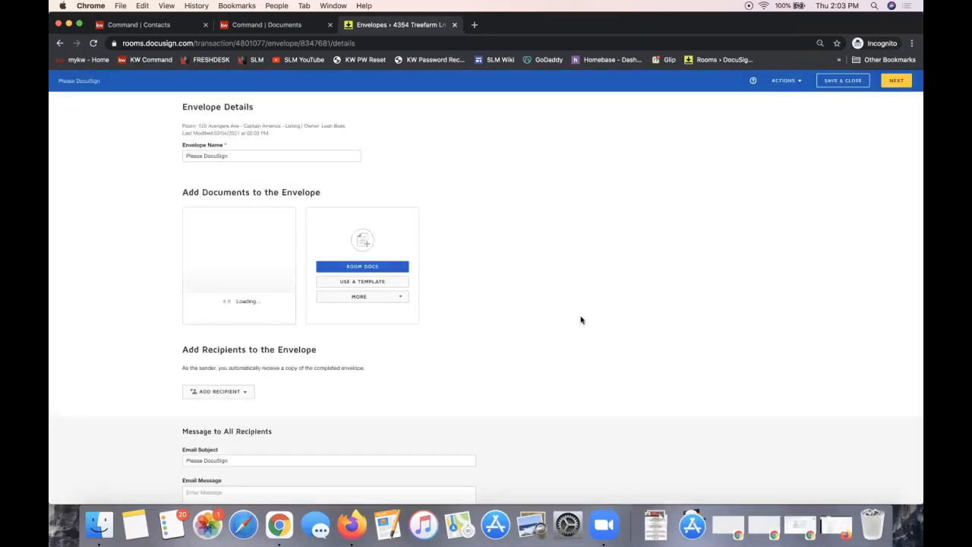
pyautogui.scroll(-2, 581, 320)
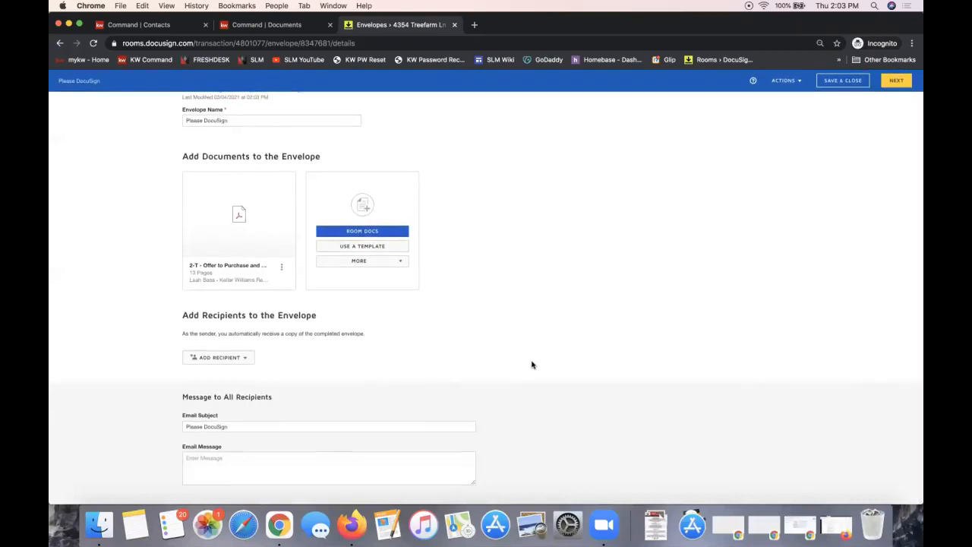
pyautogui.click(238, 359)
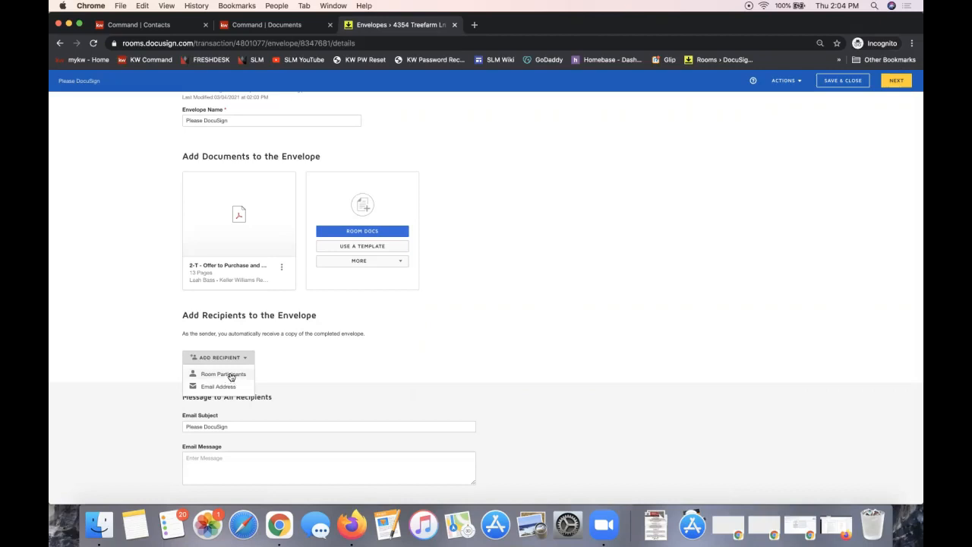
# Add Seller 1 and Seller 2 from the room participants as signers, both at routing order 1
pyautogui.click(230, 375)
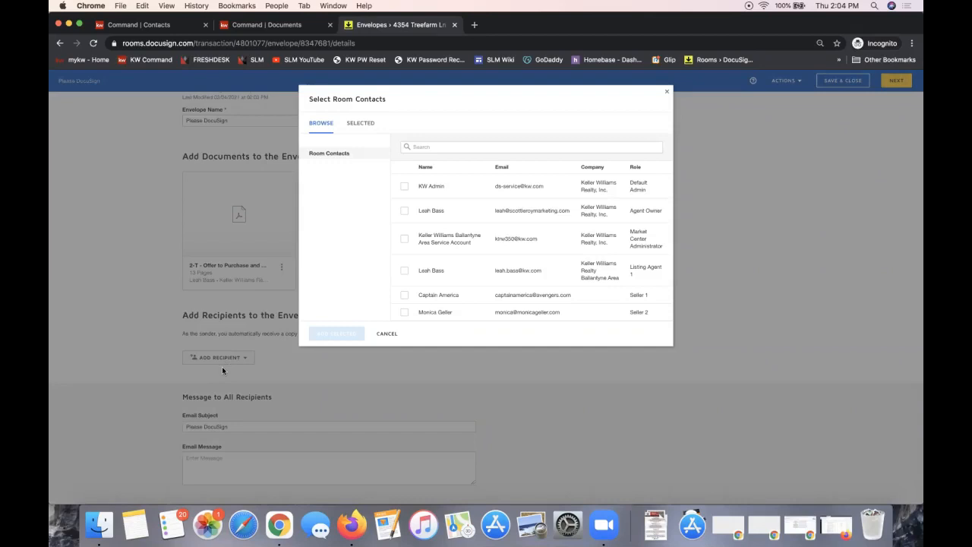
pyautogui.click(404, 296)
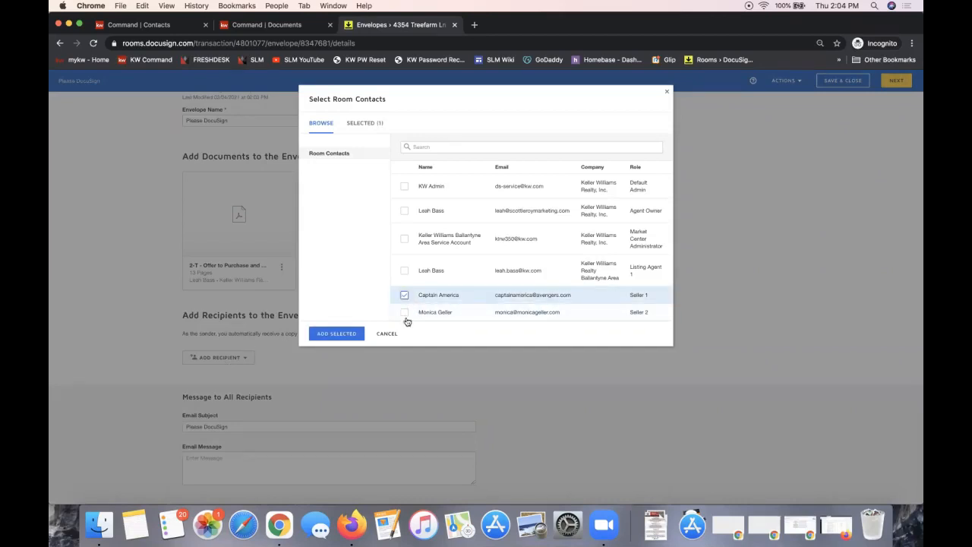
pyautogui.click(404, 312)
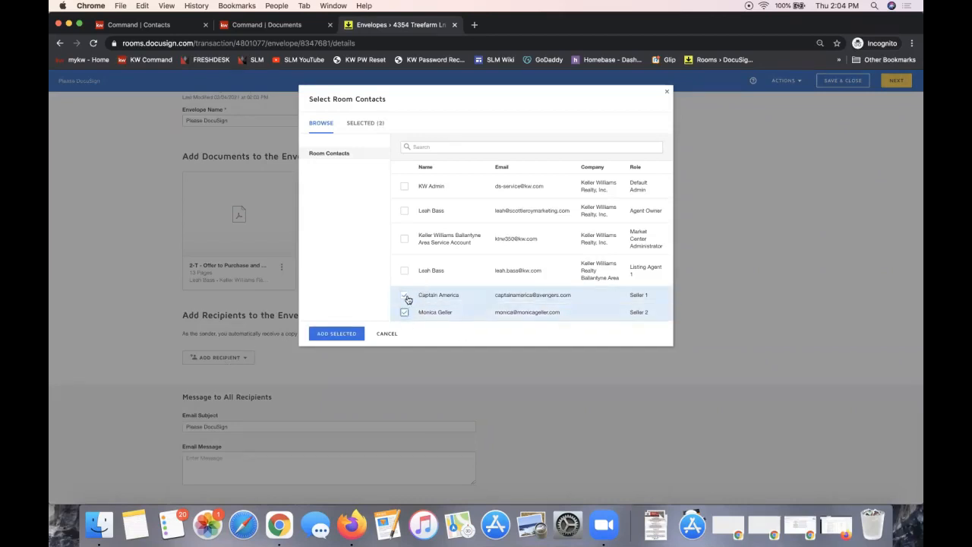
pyautogui.click(335, 333)
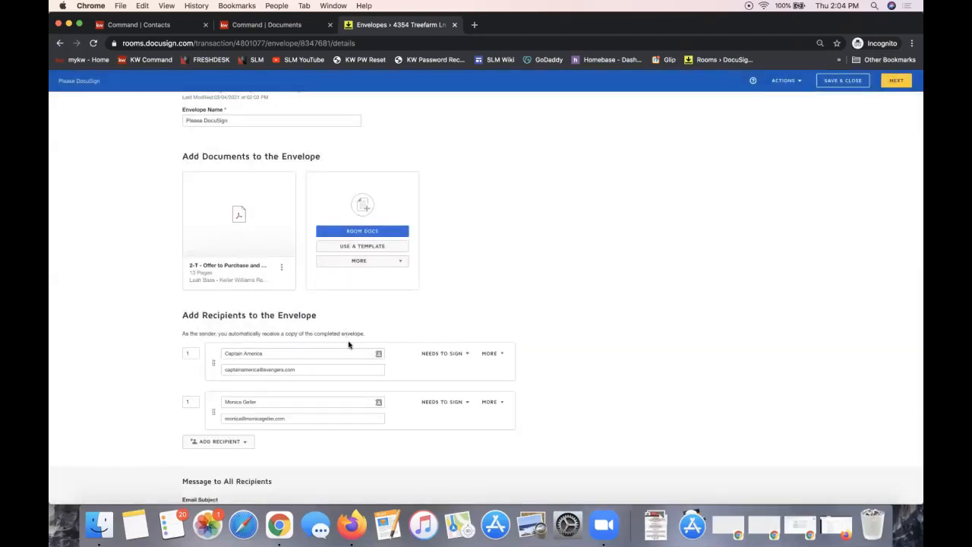
pyautogui.scroll(-3, 348, 344)
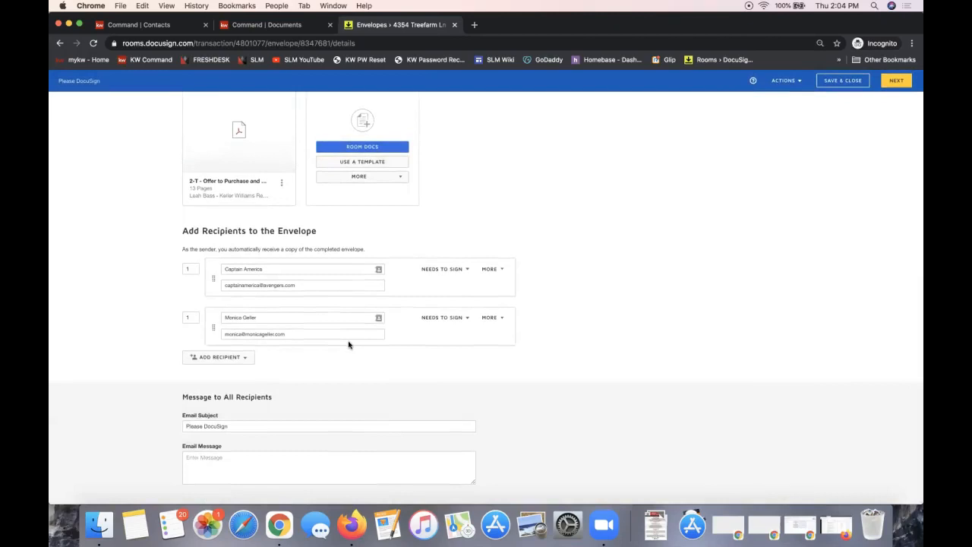
pyautogui.click(196, 318)
pyautogui.click(191, 268)
# Add a third recipient by e-mail, entering the transaction contact's name and e-mail address
pyautogui.click(217, 358)
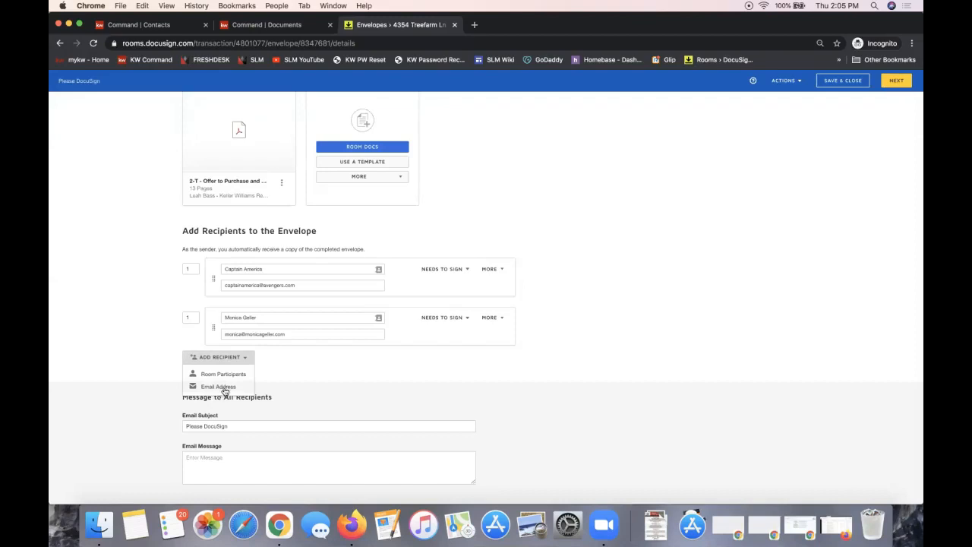
pyautogui.click(217, 388)
pyautogui.click(233, 367)
pyautogui.write('Tamm')
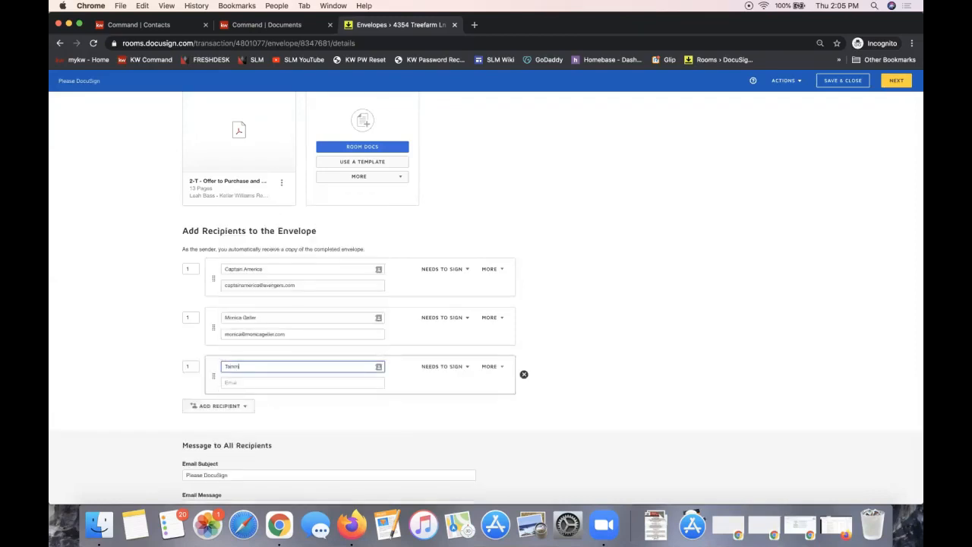
pyautogui.write('y Transaction')
pyautogui.click(257, 381)
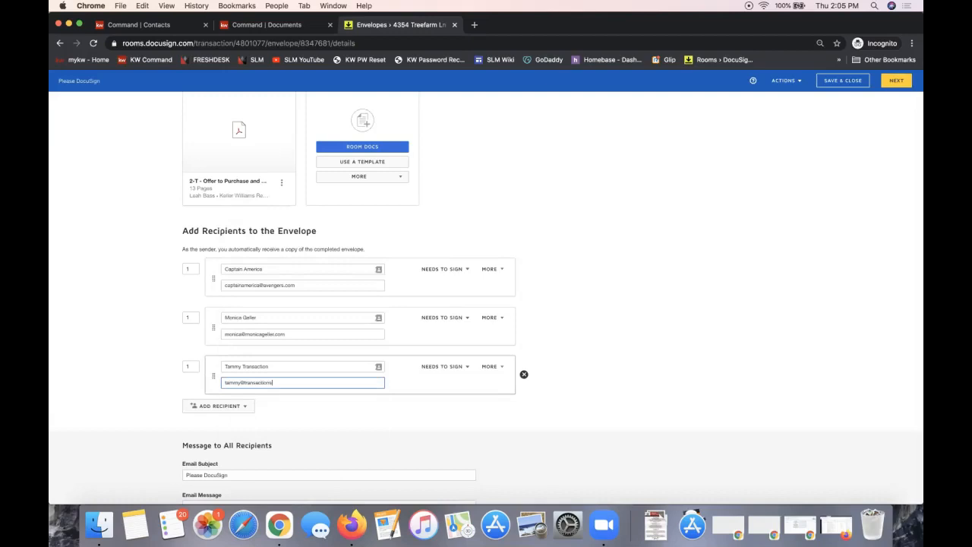
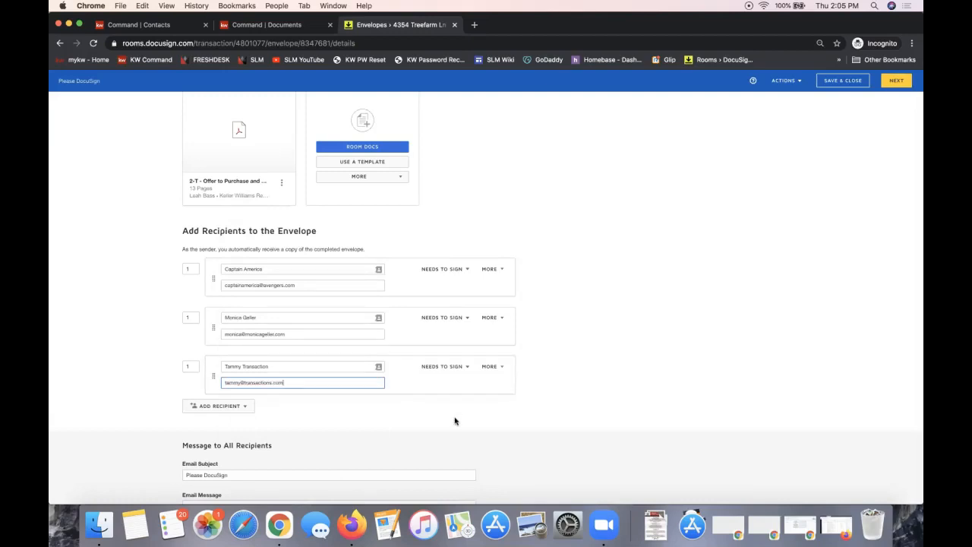
pyautogui.click(441, 368)
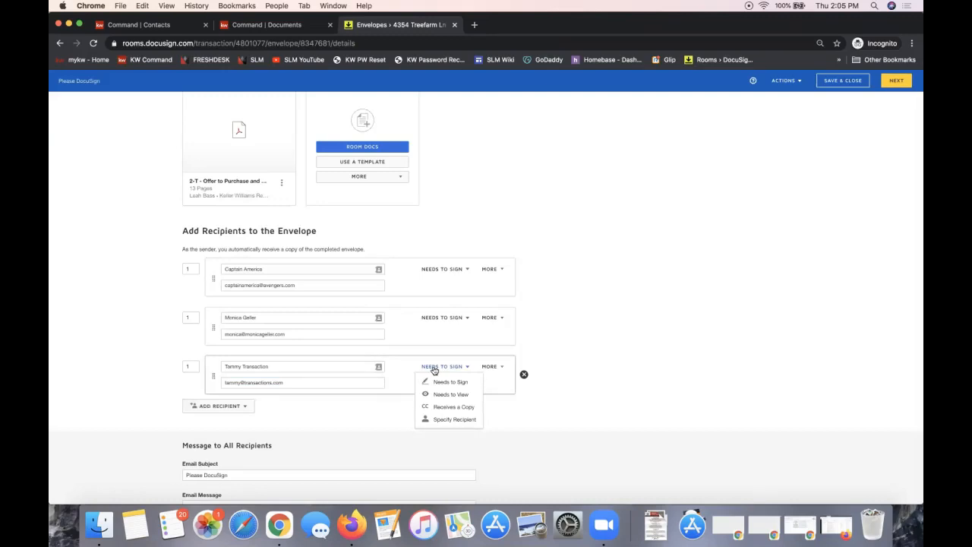
# Set the third recipient to Receives a Copy with routing order 2
pyautogui.click(471, 410)
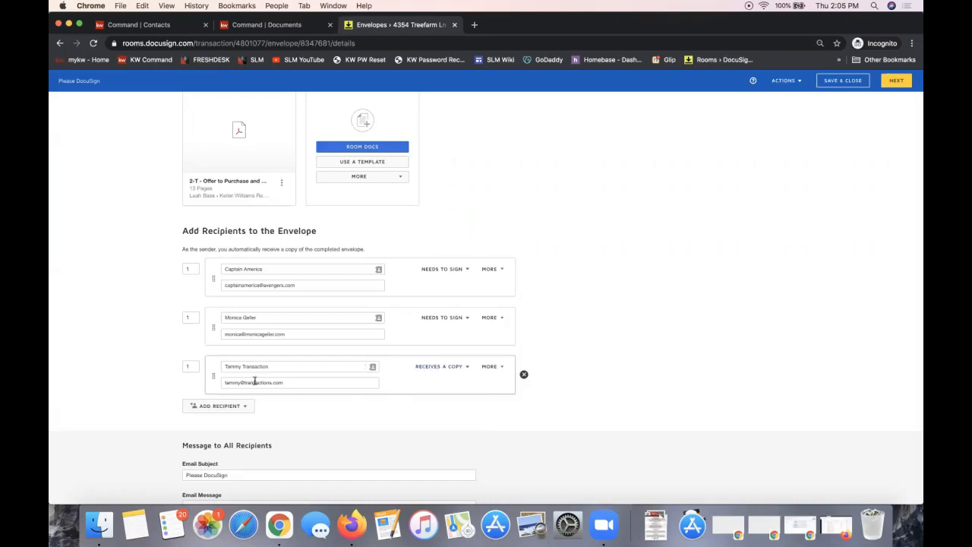
pyautogui.click(186, 366)
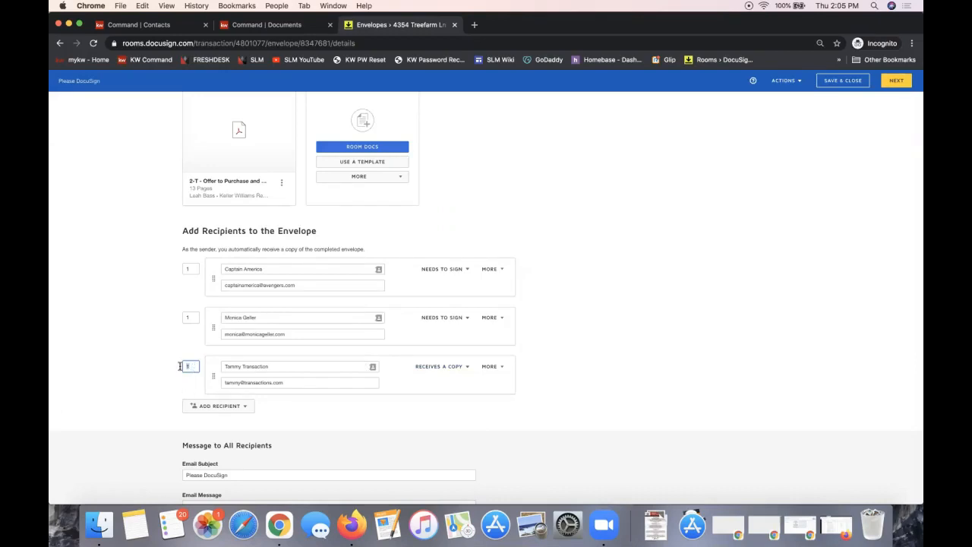
pyautogui.write('2')
pyautogui.click(173, 369)
# Verify routing orders: both sellers at 1 and the copy recipient at 2
pyautogui.click(195, 270)
pyautogui.click(193, 318)
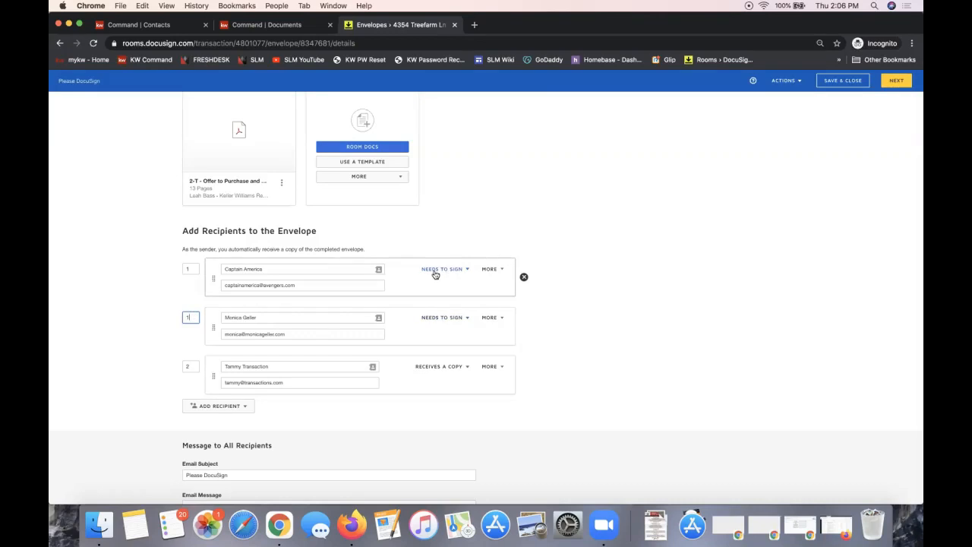
pyautogui.click(192, 367)
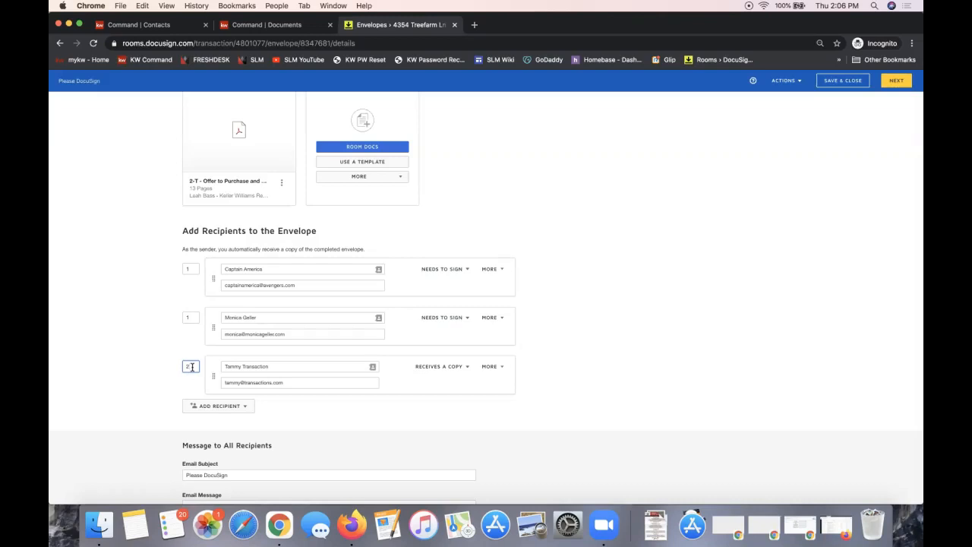
pyautogui.click(716, 344)
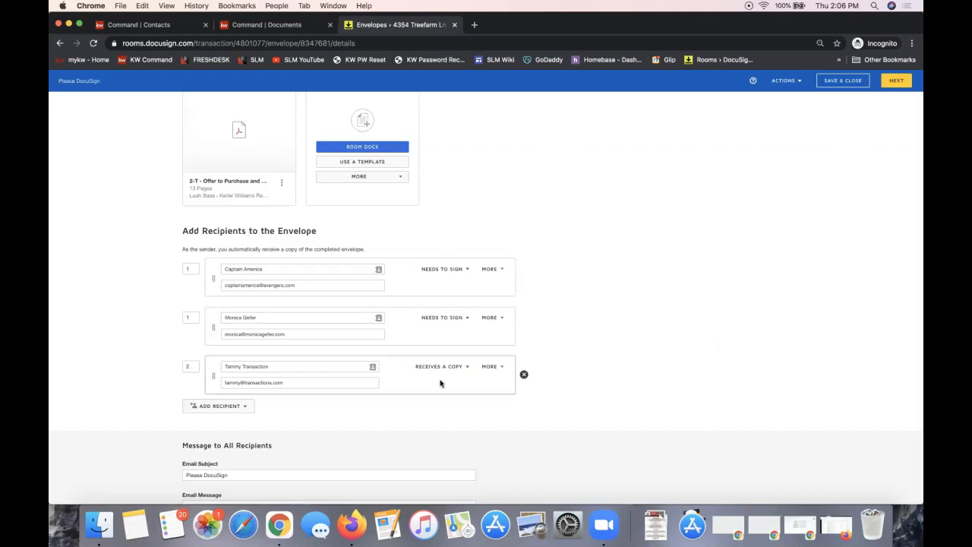
# Review the recipient list and continue to placing DocuSign fields on the document
pyautogui.scroll(1, 727, 390)
pyautogui.scroll(-1, 727, 390)
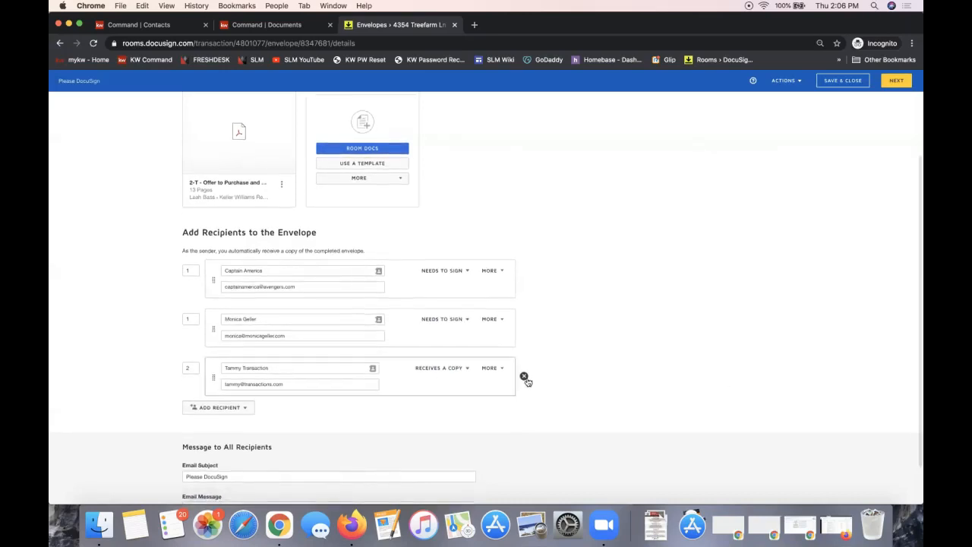
pyautogui.moveTo(522, 341)
pyautogui.moveTo(523, 280)
pyautogui.scroll(-3, 540, 321)
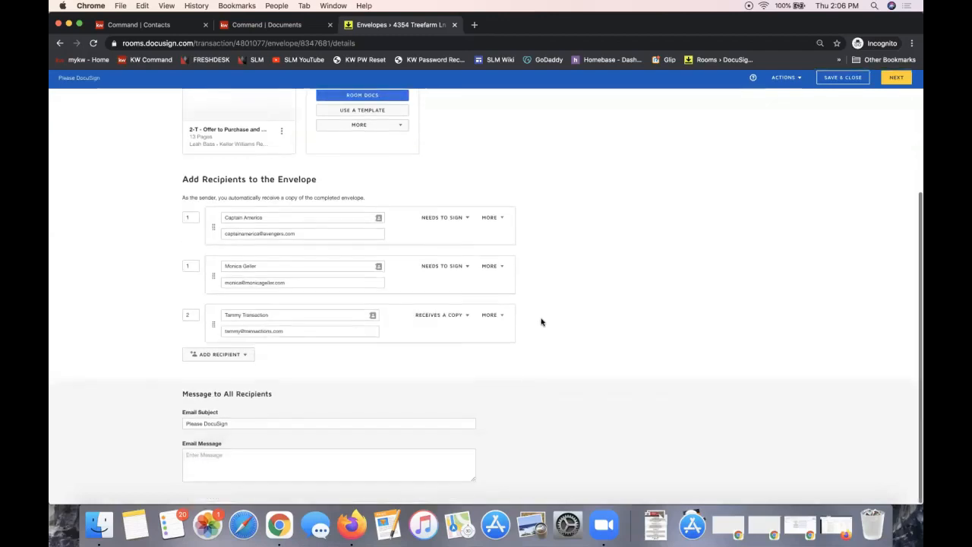
pyautogui.moveTo(351, 313)
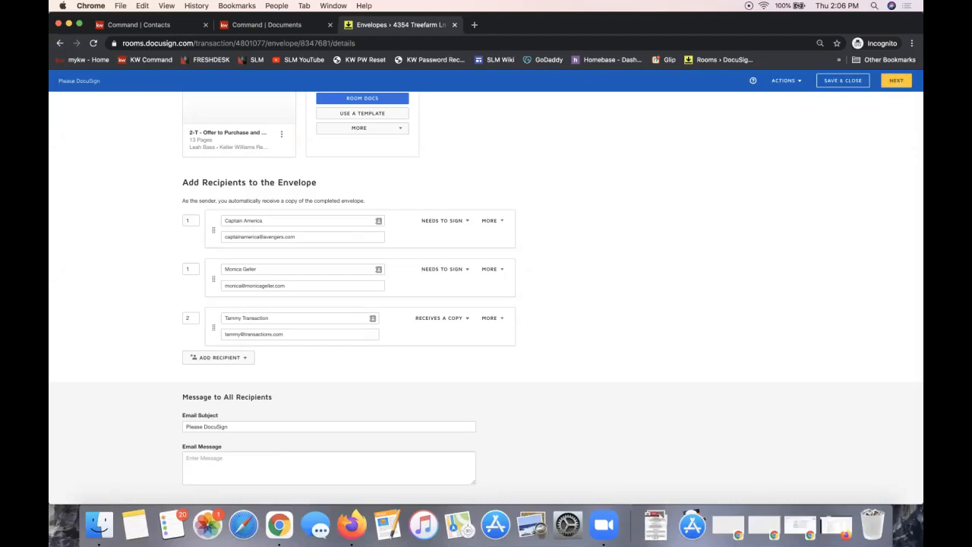
pyautogui.click(890, 80)
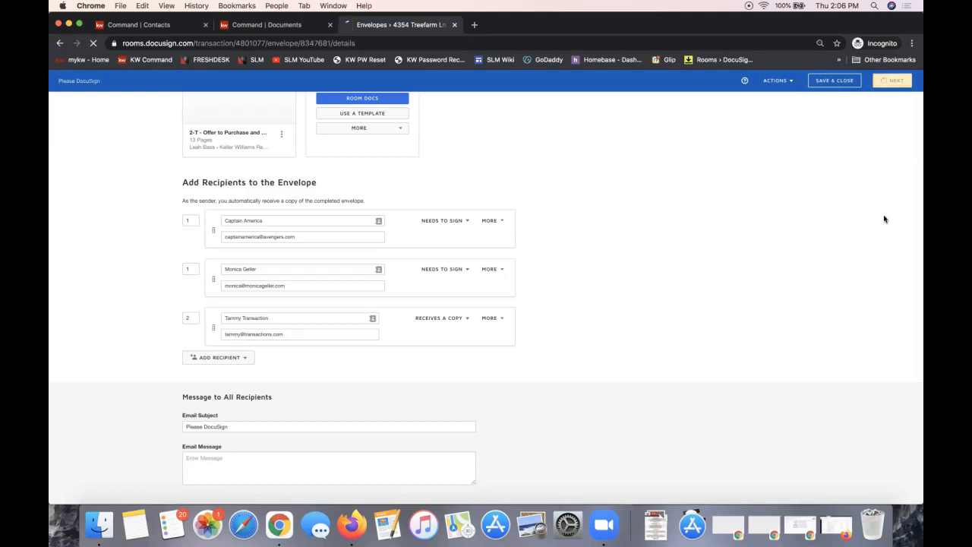
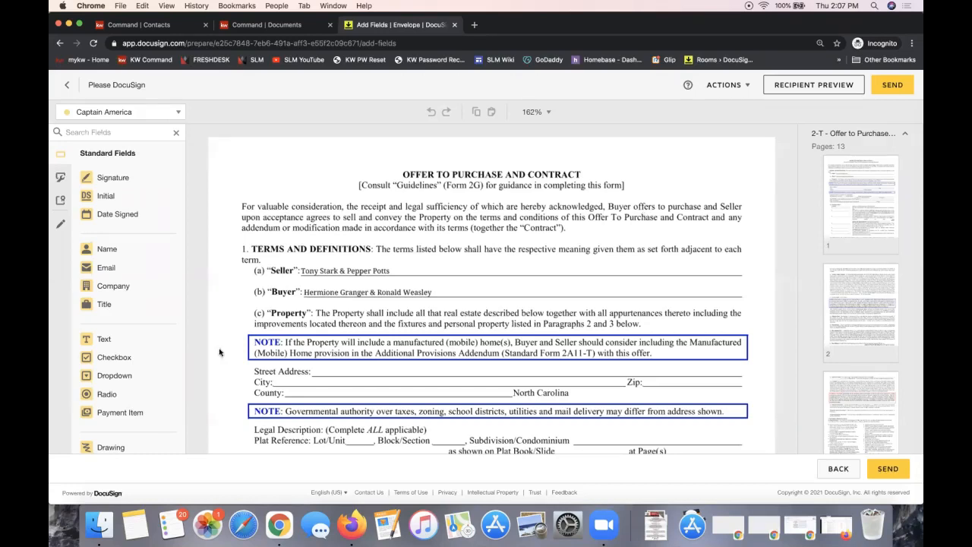
# Scroll to the Seller line on page one, keeping the current recipient selected
pyautogui.scroll(-3, 125, 275)
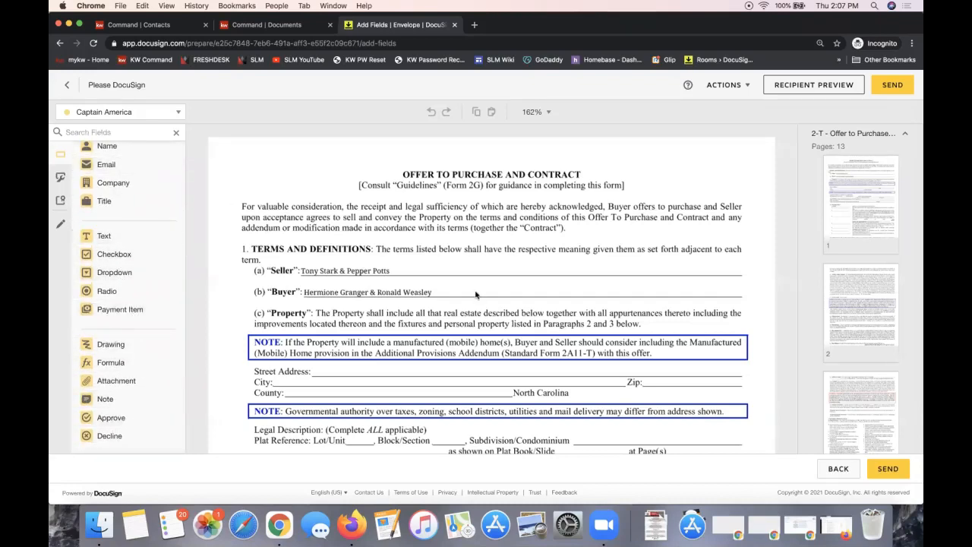
pyautogui.scroll(-4, 477, 293)
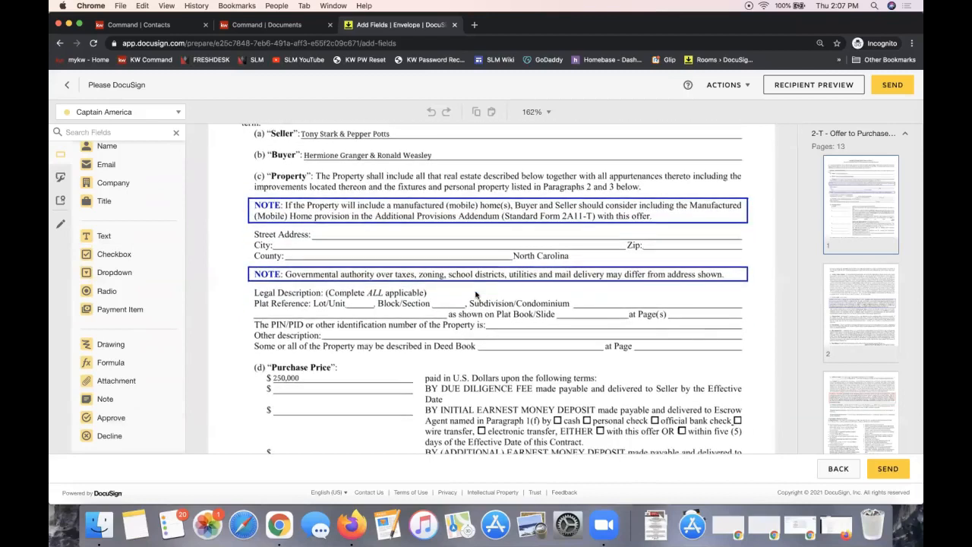
pyautogui.scroll(3, 211, 203)
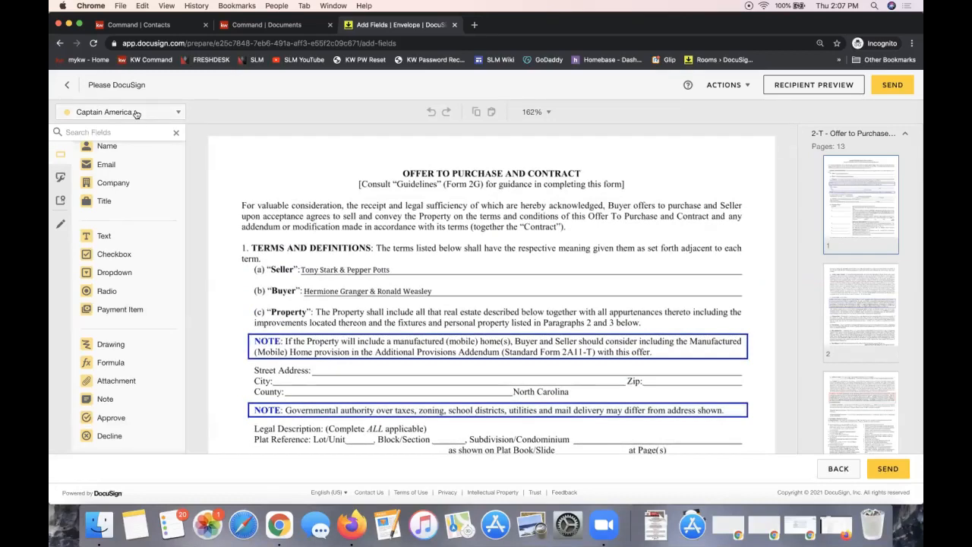
pyautogui.click(137, 114)
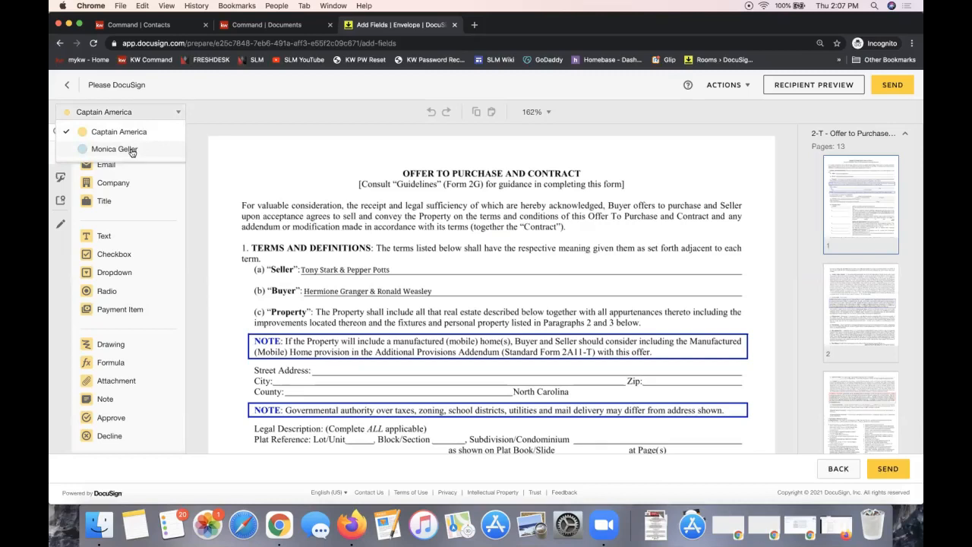
pyautogui.click(308, 278)
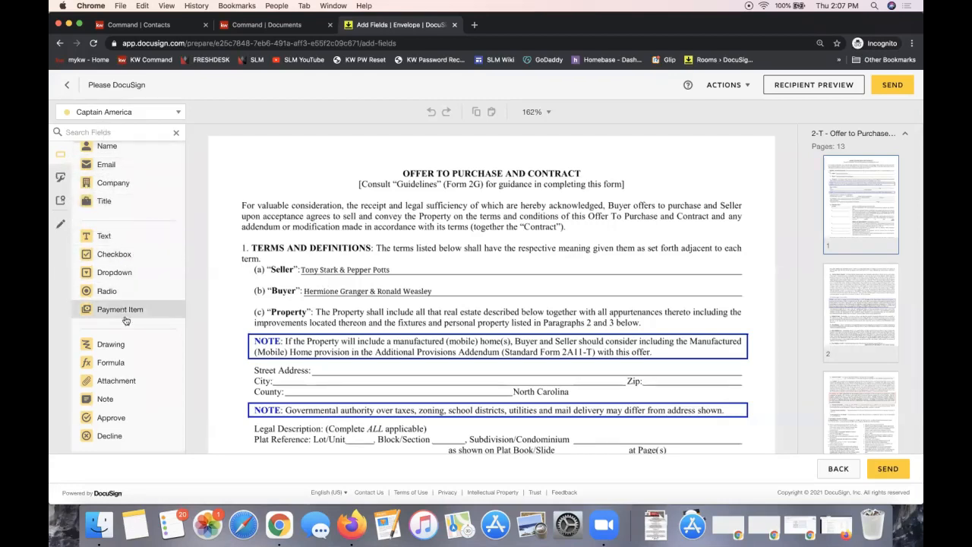
pyautogui.scroll(3, 125, 167)
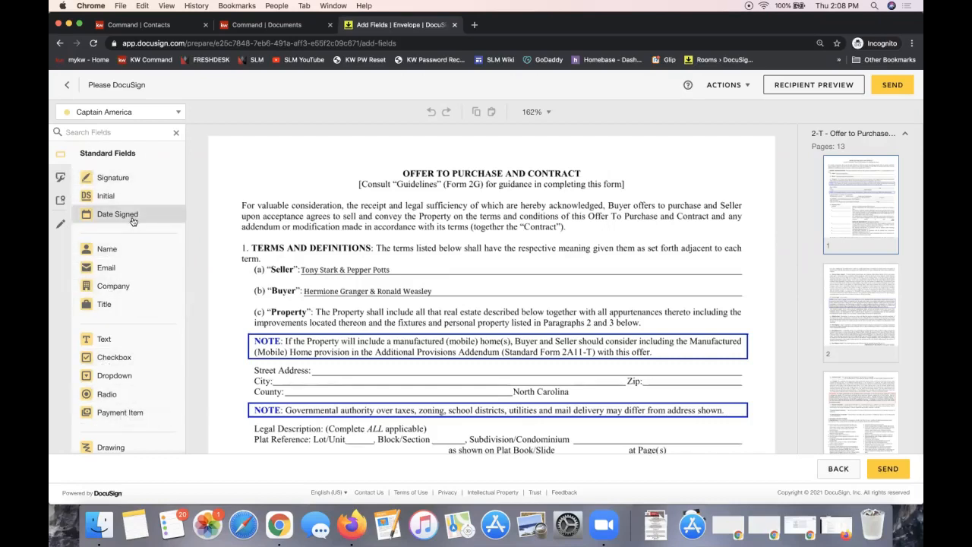
# Strike through the seller names on the Seller line with a pre-fill Line
pyautogui.click(61, 227)
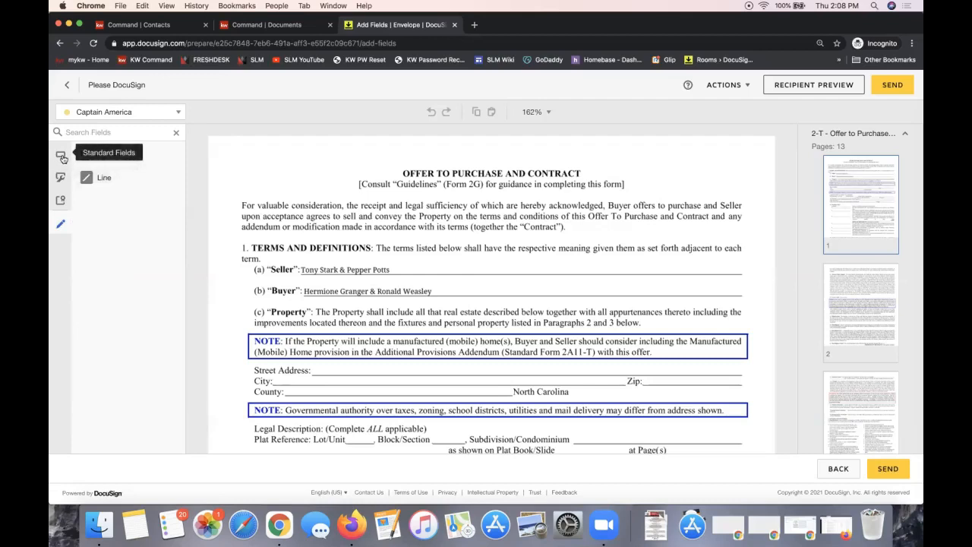
pyautogui.click(114, 180)
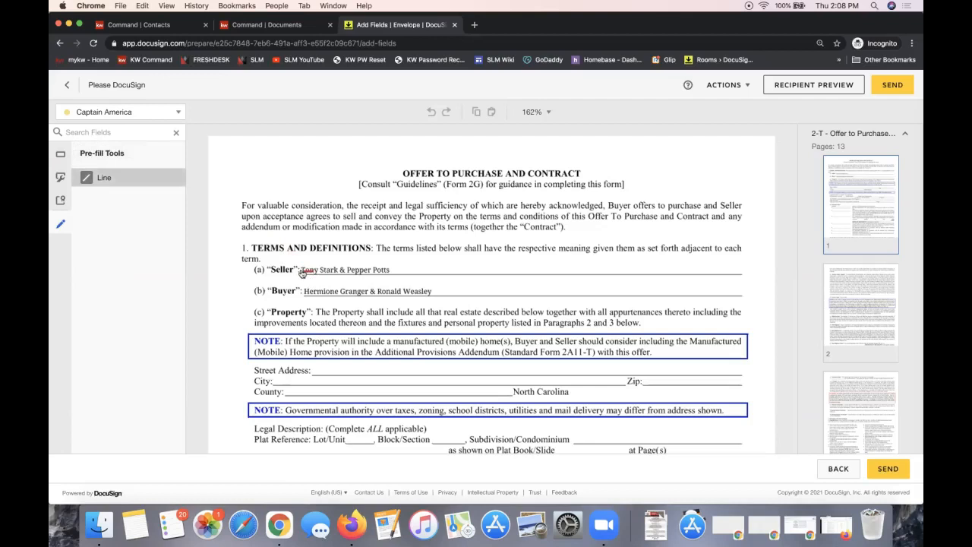
pyautogui.moveTo(299, 268); pyautogui.dragTo(393, 269)
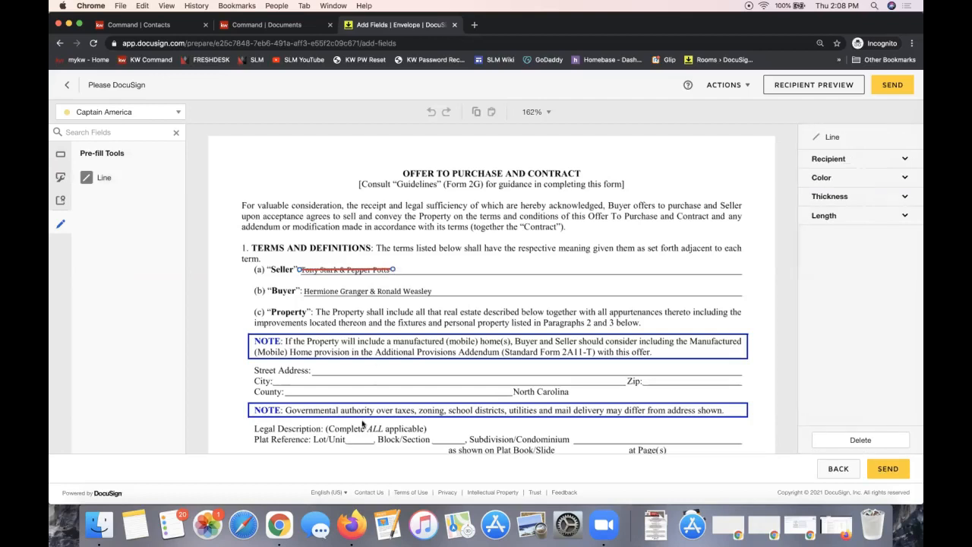
pyautogui.click(115, 181)
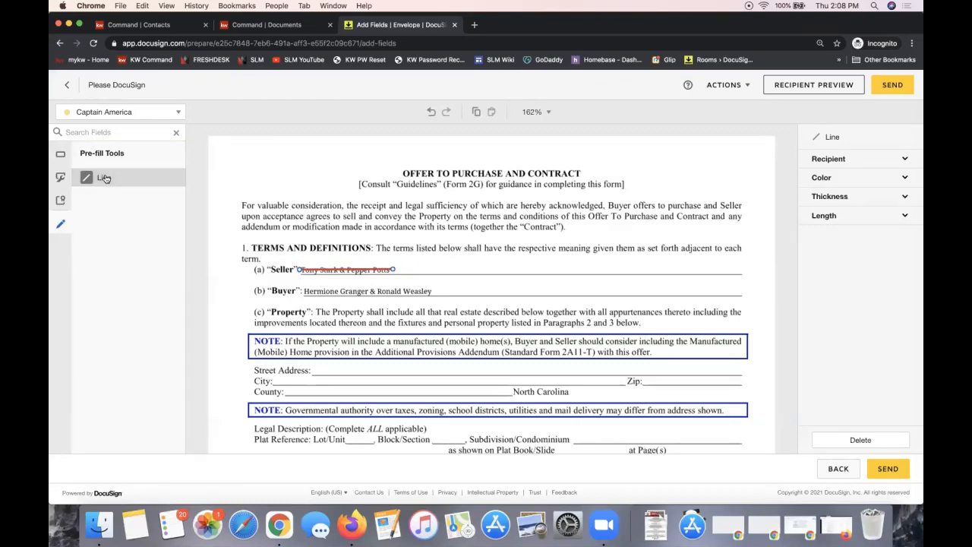
pyautogui.click(59, 157)
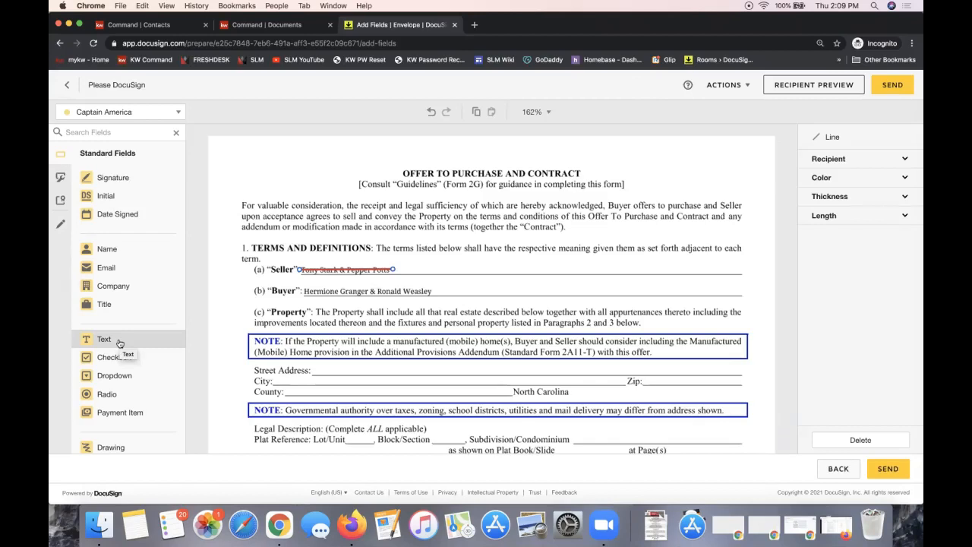
# Place a text field beside the Seller line, widen it, and enter the sellers' full names
pyautogui.moveTo(120, 343)
pyautogui.mouseDown()
pyautogui.moveTo(275, 304)
pyautogui.moveTo(128, 344)
pyautogui.mouseUp()
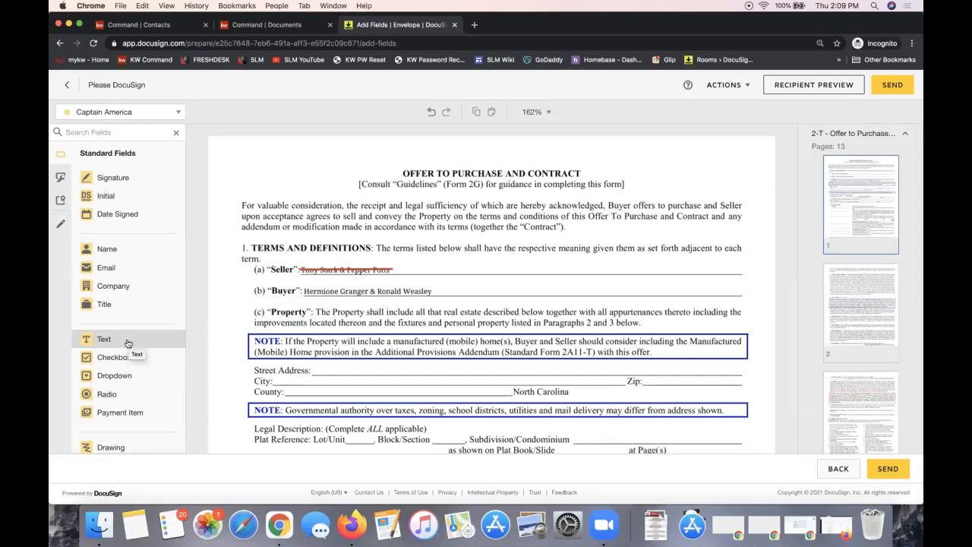
pyautogui.moveTo(127, 344); pyautogui.dragTo(401, 259)
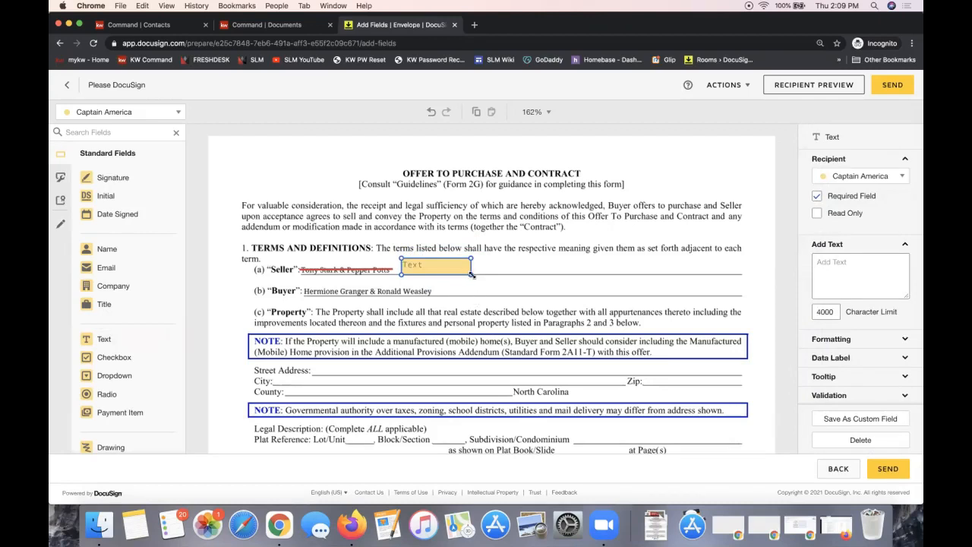
pyautogui.click(448, 289)
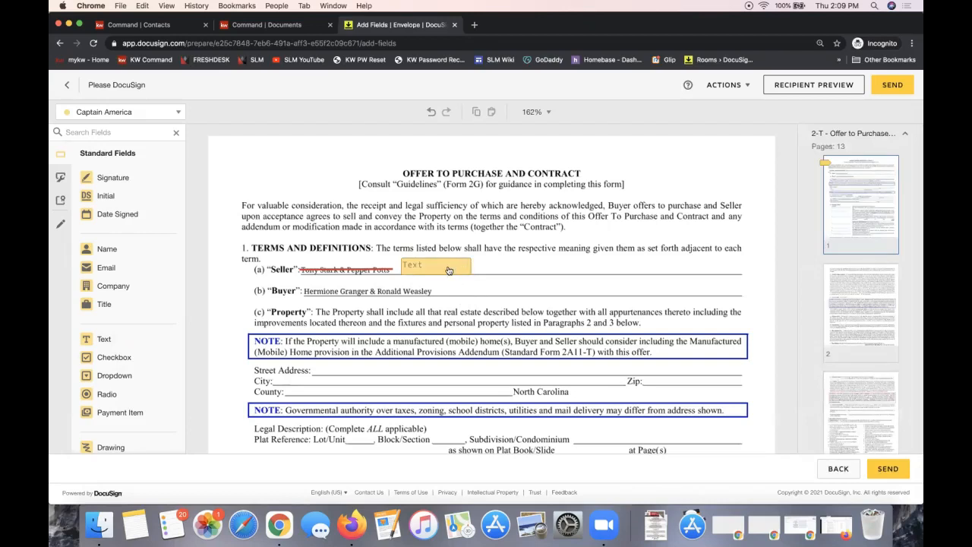
pyautogui.click(448, 271)
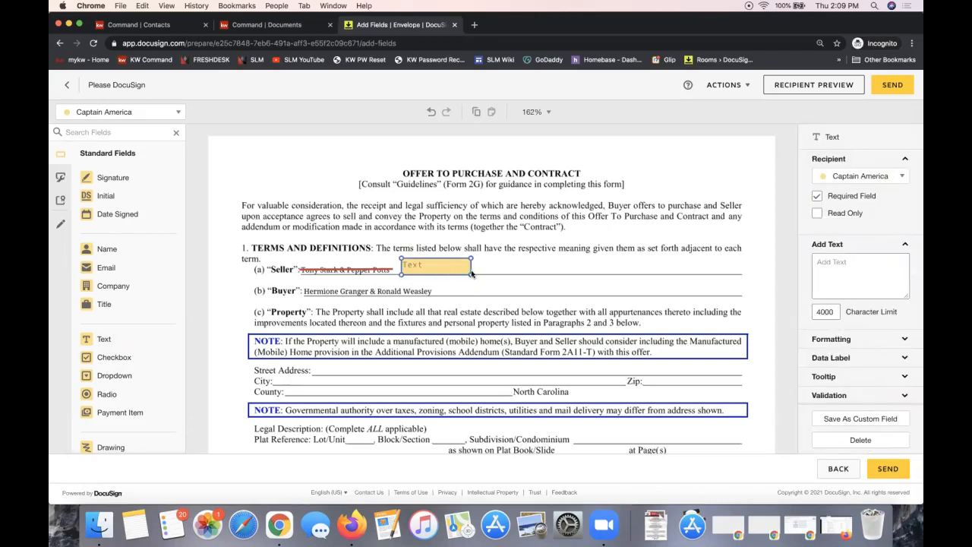
pyautogui.moveTo(470, 274); pyautogui.dragTo(723, 274)
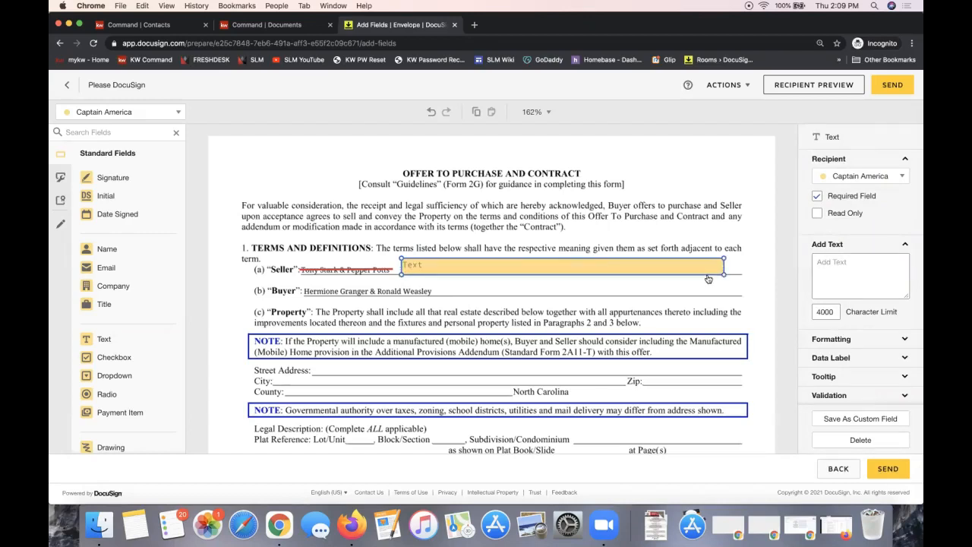
pyautogui.click(434, 264)
pyautogui.write('Anthony')
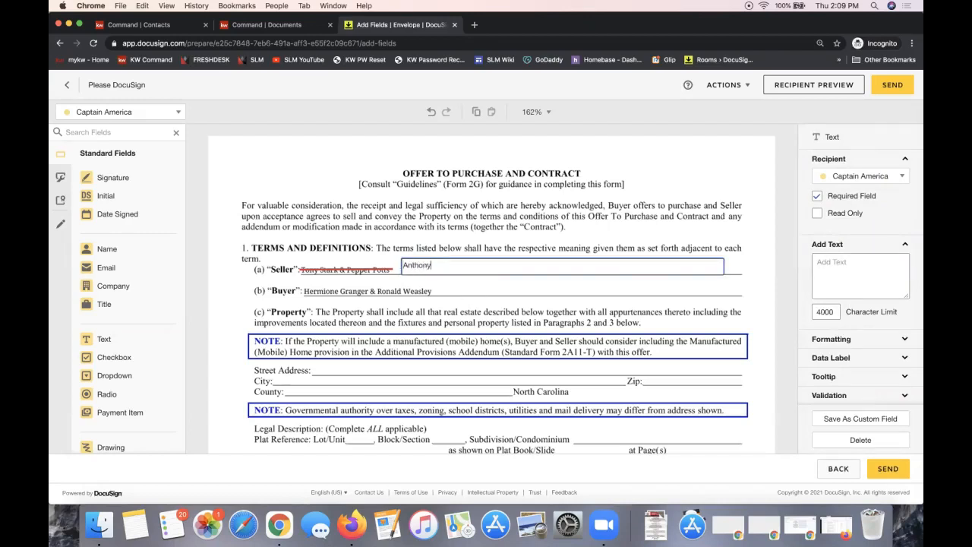
pyautogui.write(' Stark & Pepper Potts')
pyautogui.click(530, 213)
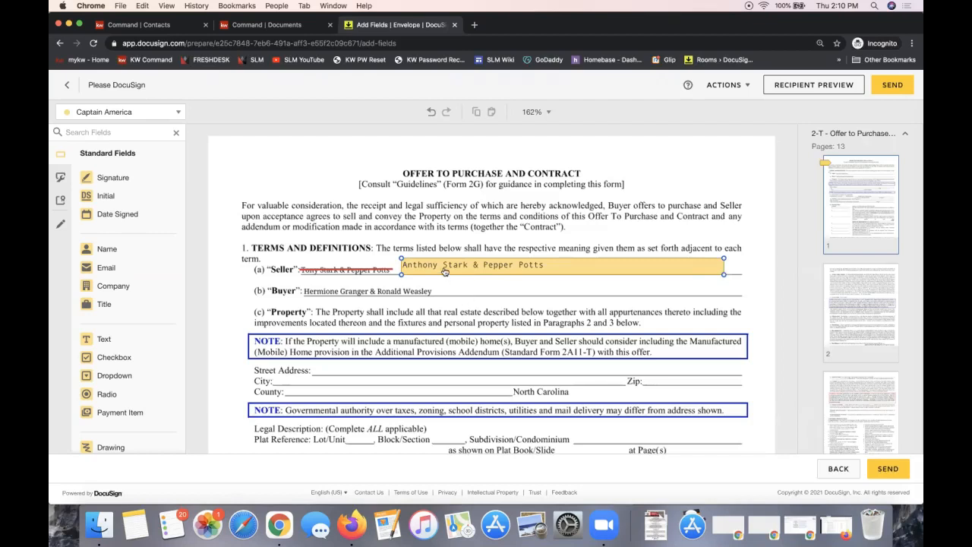
pyautogui.click(420, 272)
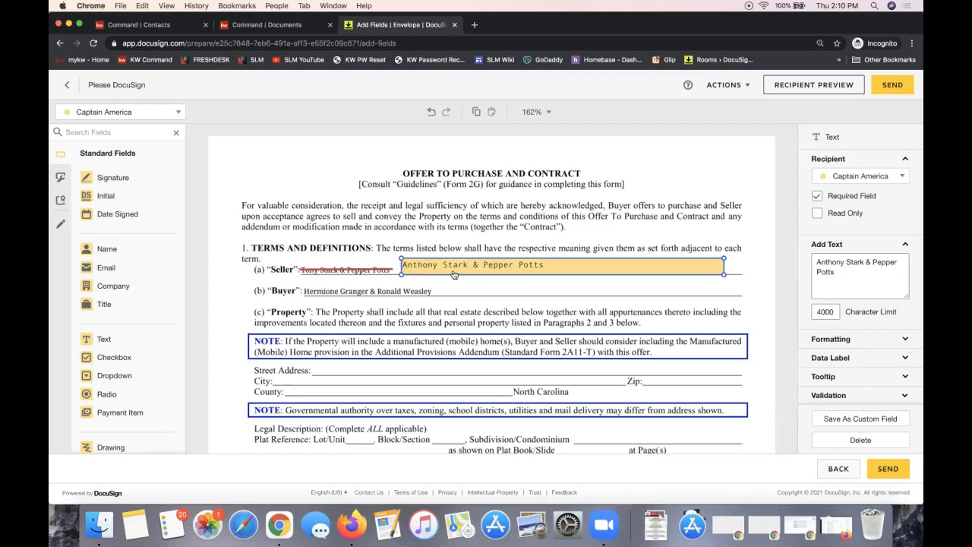
pyautogui.click(149, 117)
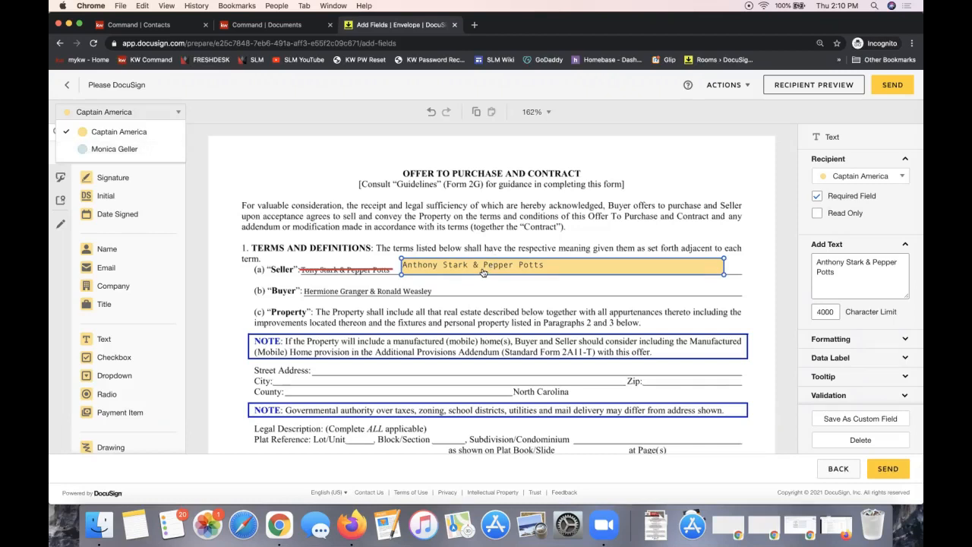
pyautogui.click(460, 208)
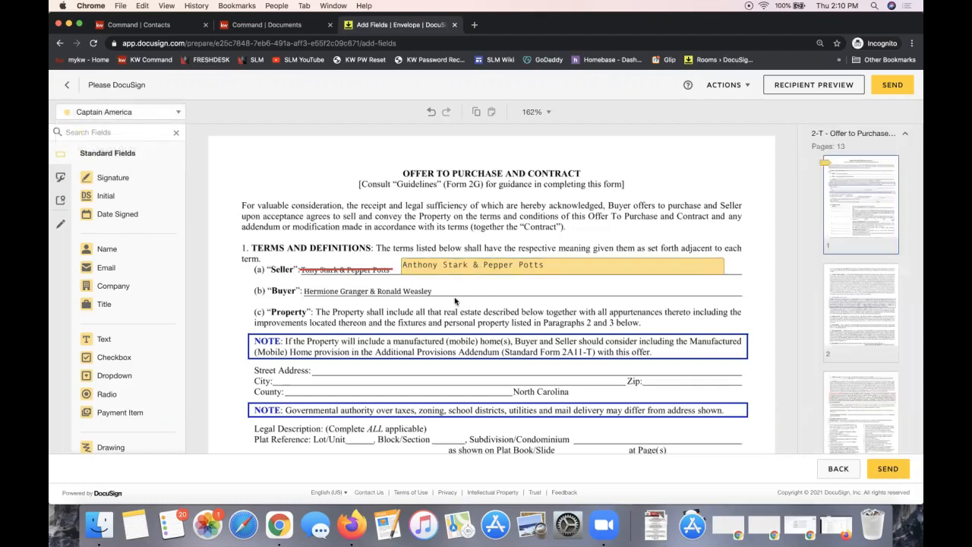
pyautogui.click(460, 271)
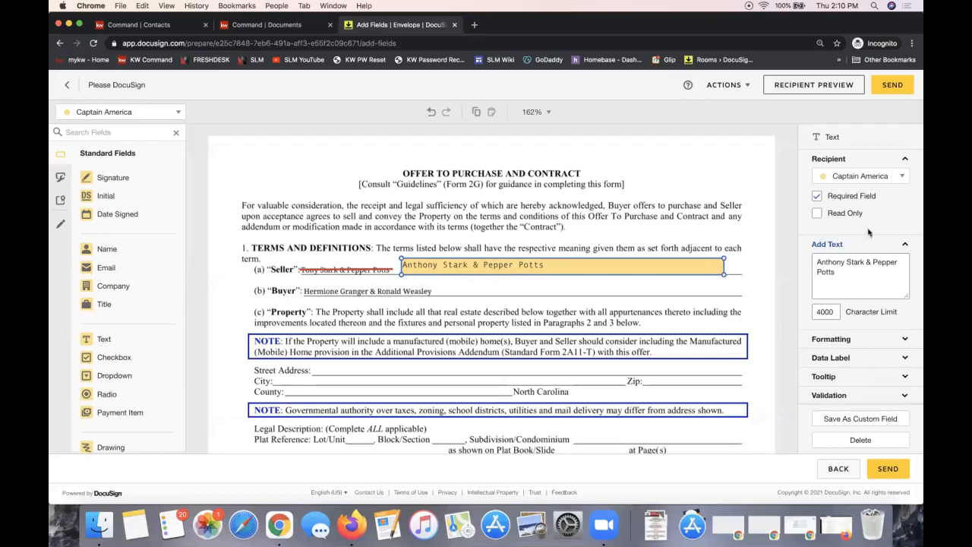
# Make the seller name text field optional and read only
pyautogui.click(816, 195)
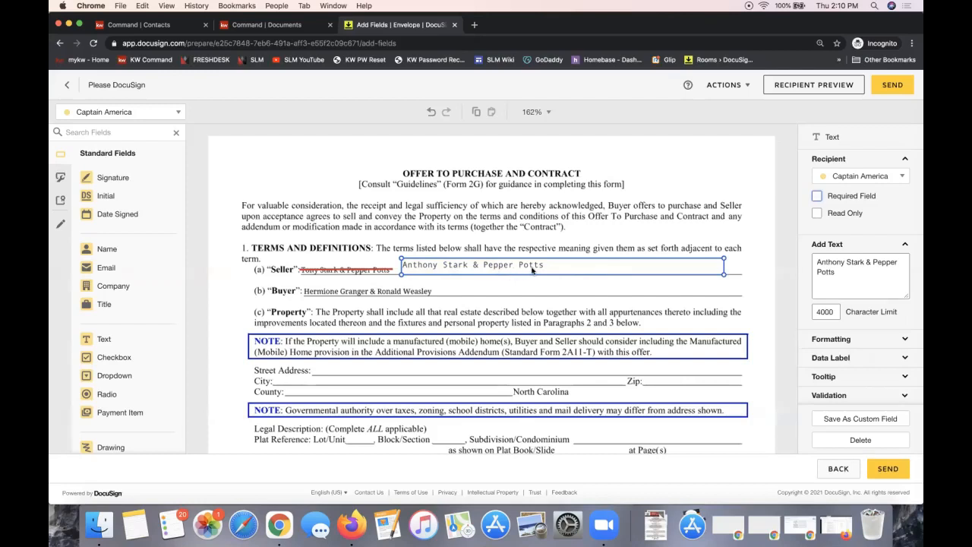
pyautogui.click(817, 213)
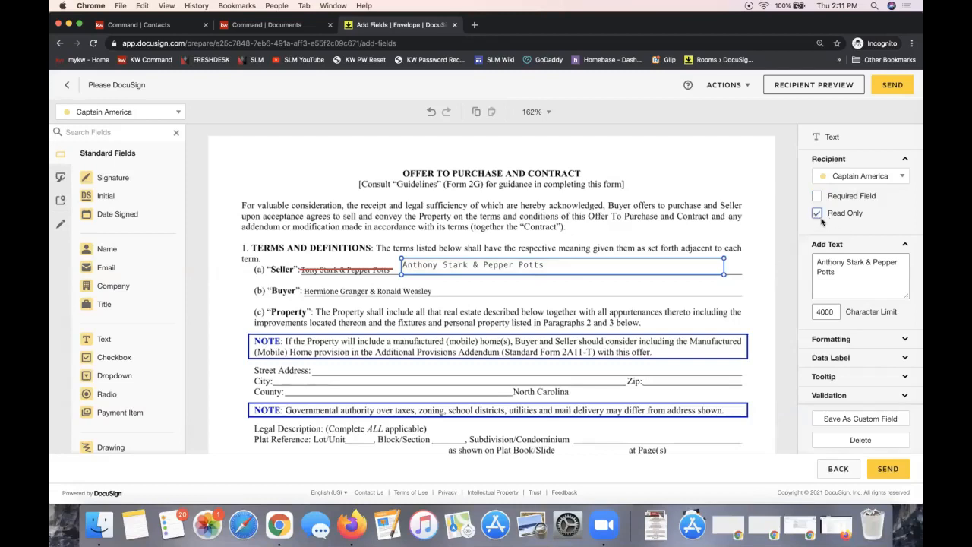
pyautogui.click(471, 180)
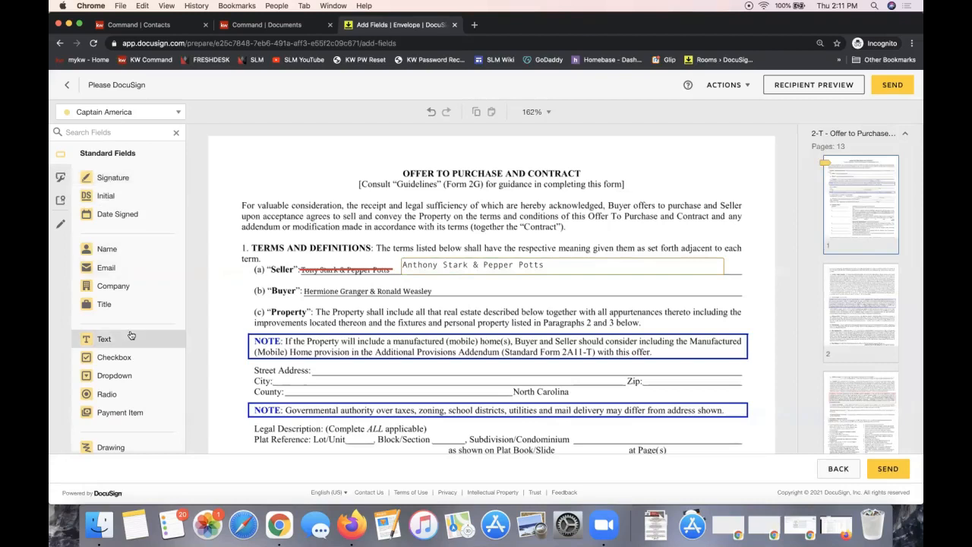
pyautogui.click(144, 116)
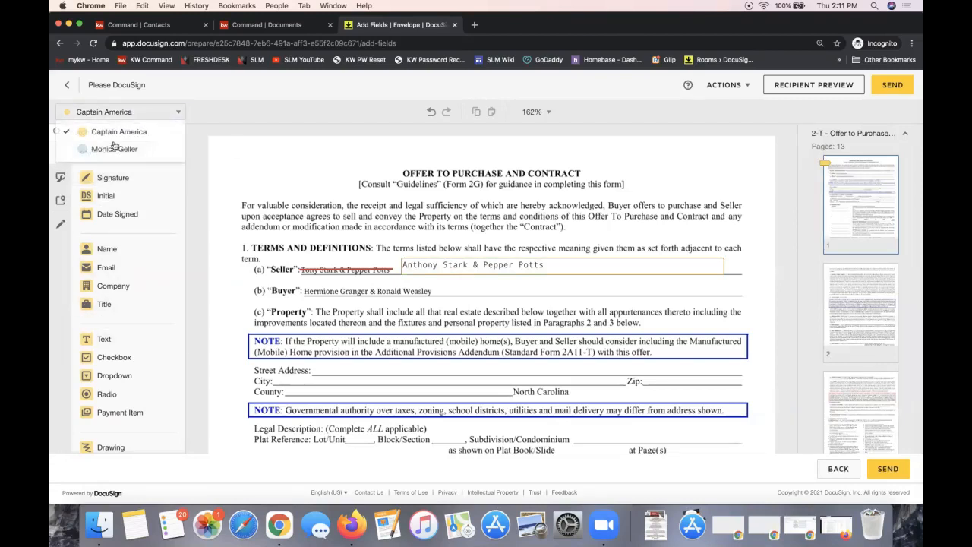
pyautogui.click(486, 317)
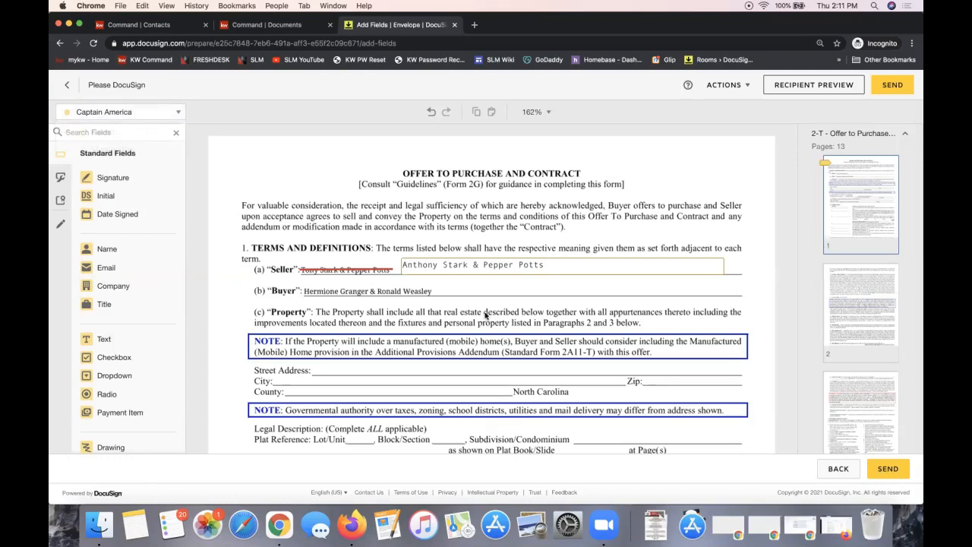
# Expand the Collaboration options in the seller name field's properties
pyautogui.click(477, 274)
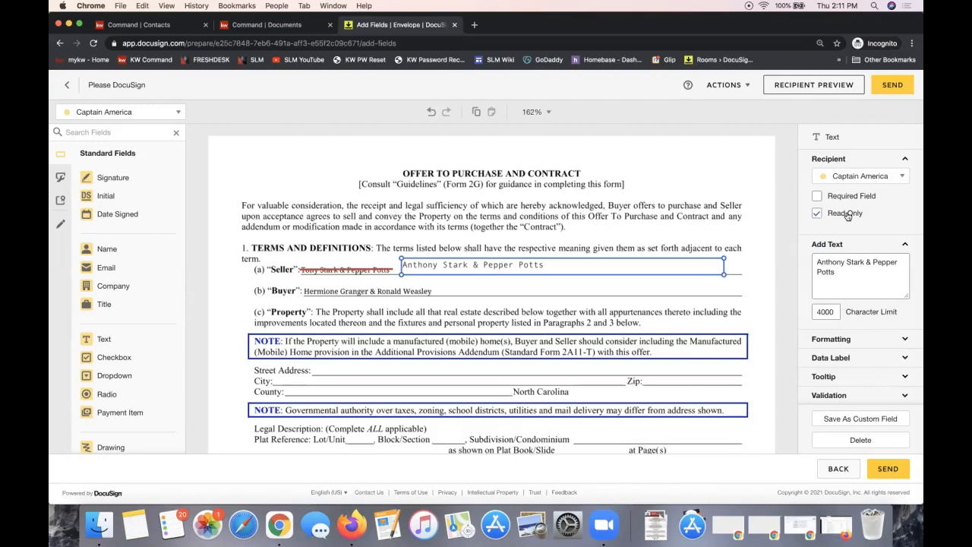
pyautogui.scroll(-2, 847, 216)
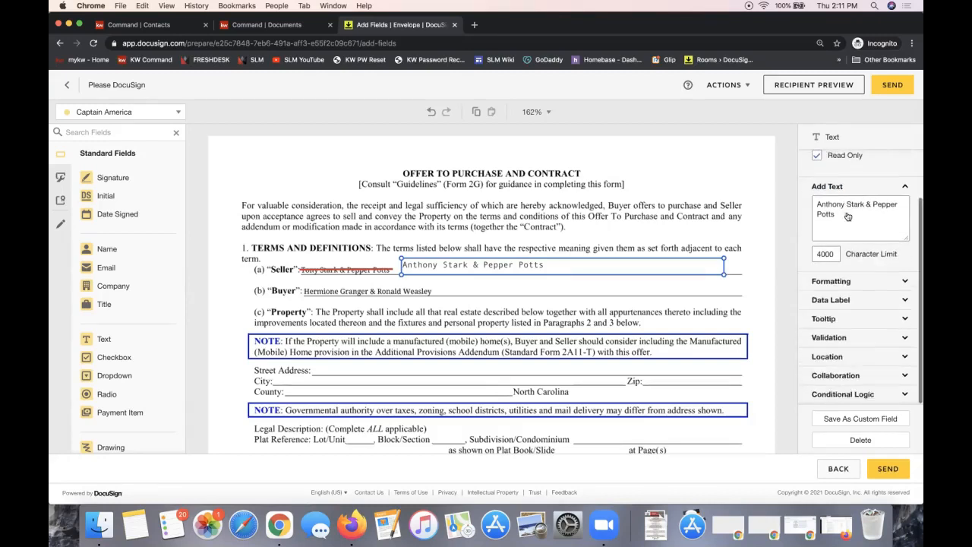
pyautogui.click(848, 377)
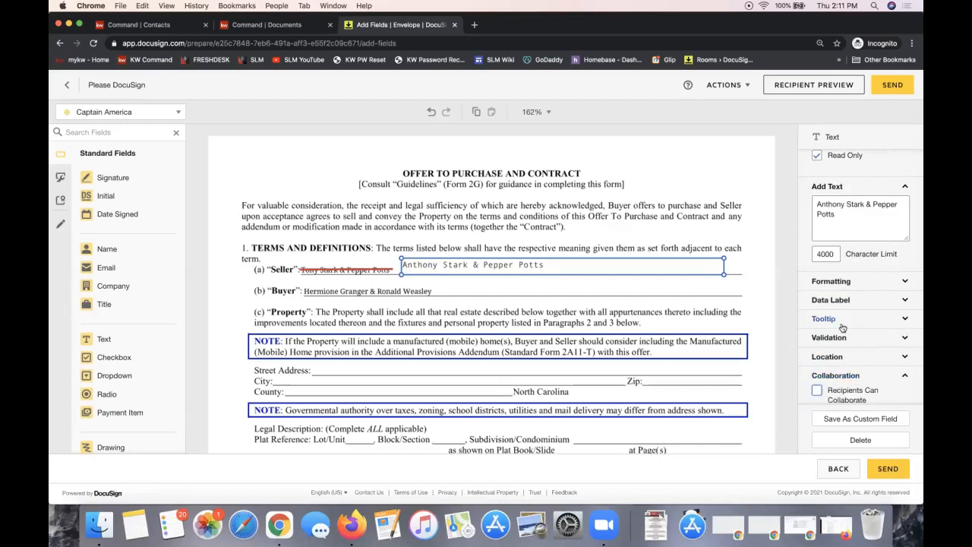
pyautogui.scroll(-1, 847, 364)
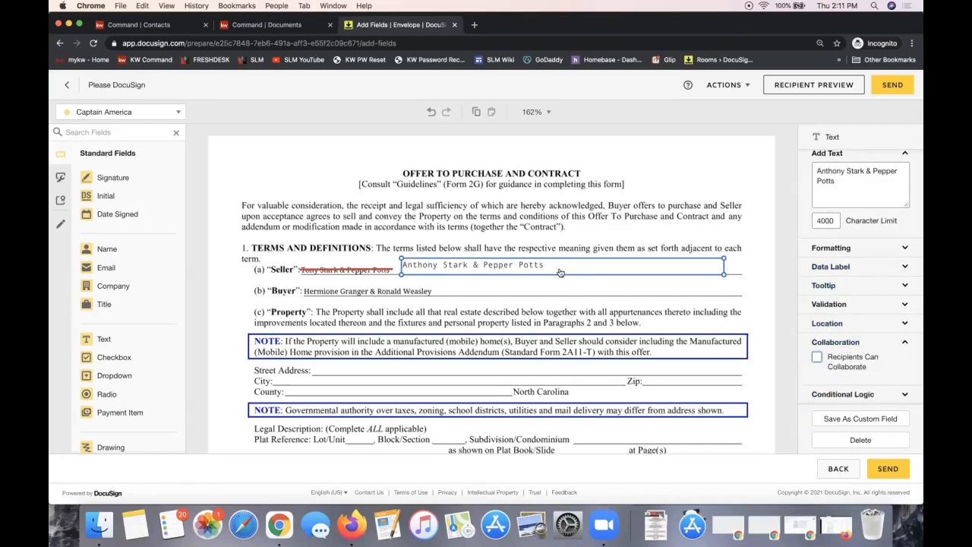
pyautogui.click(560, 201)
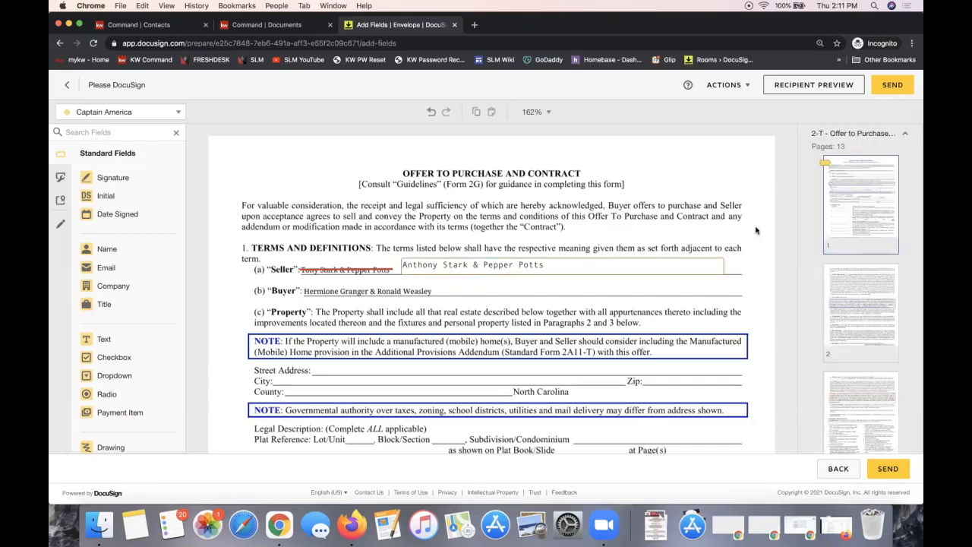
pyautogui.click(602, 270)
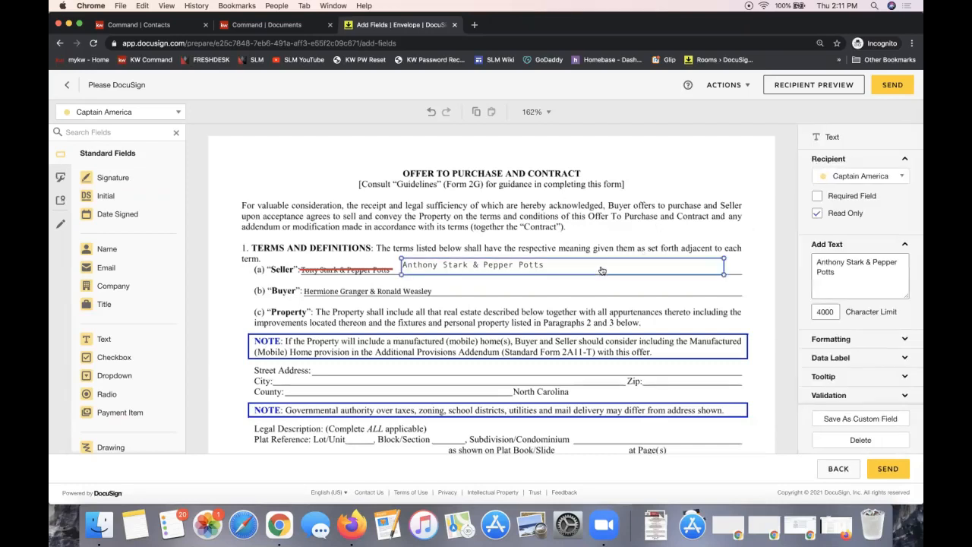
pyautogui.scroll(-3, 855, 228)
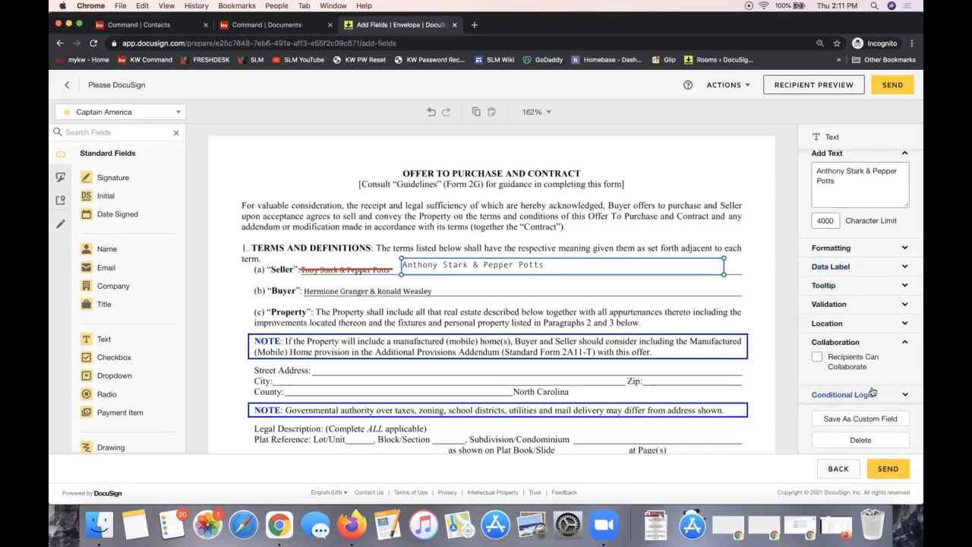
# Enable 'Recipients Can Collaborate' on the read-only seller name field
pyautogui.click(817, 358)
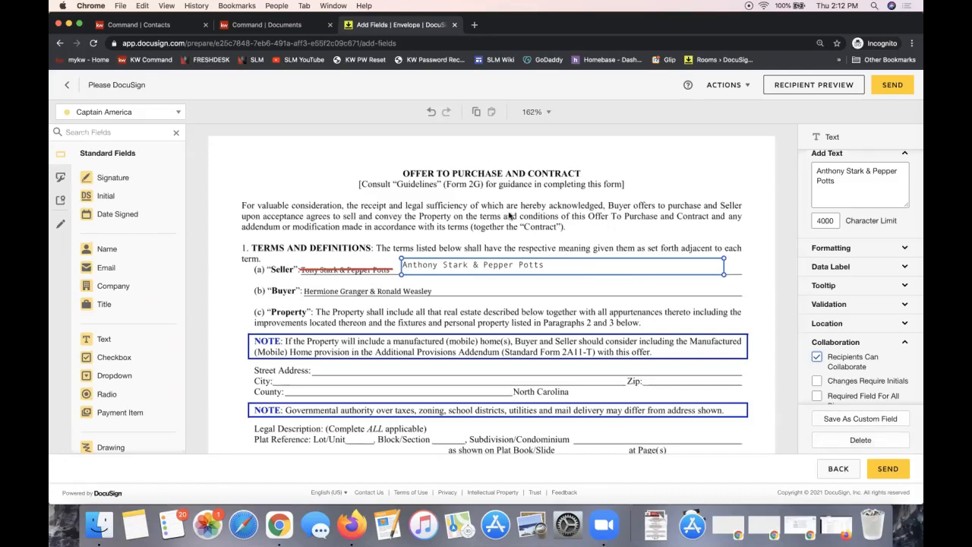
pyautogui.scroll(3, 867, 335)
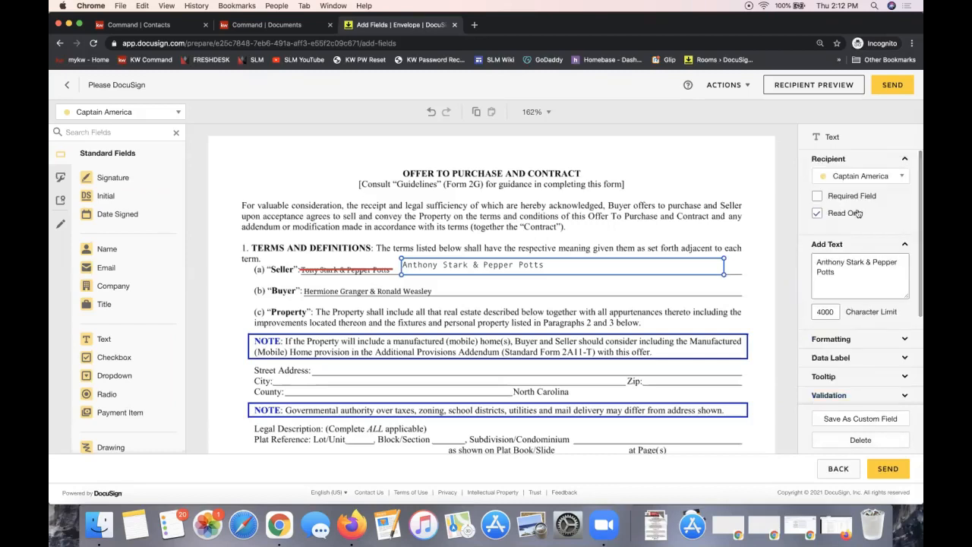
pyautogui.click(605, 186)
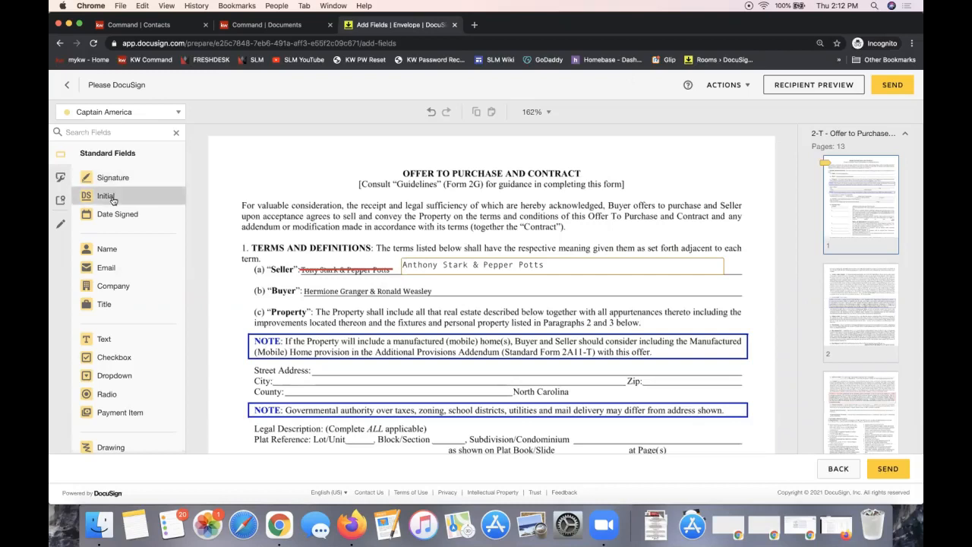
# Drag an Initial field onto page one and scroll to the footer's initials boxes
pyautogui.moveTo(111, 198); pyautogui.dragTo(214, 226)
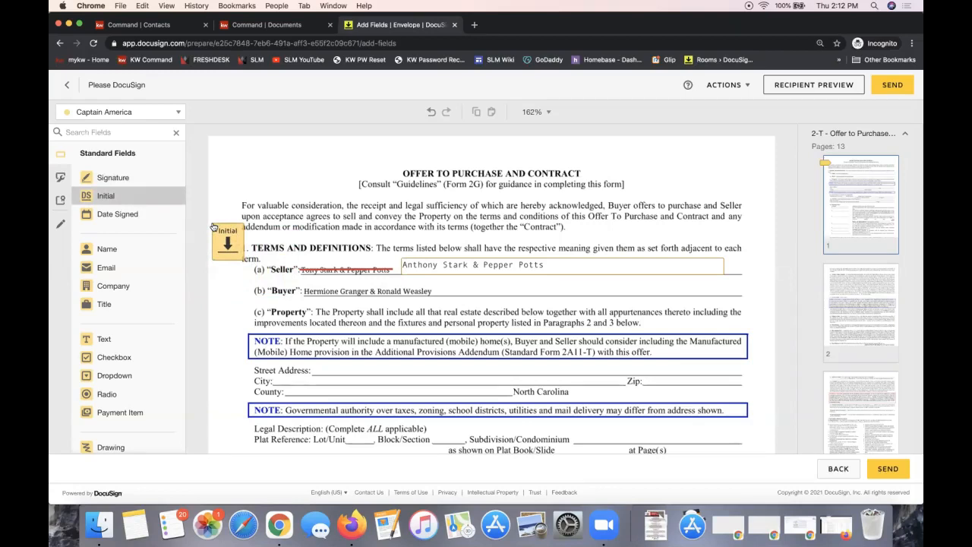
pyautogui.moveTo(214, 226); pyautogui.dragTo(214, 226)
pyautogui.moveTo(214, 228); pyautogui.dragTo(411, 383)
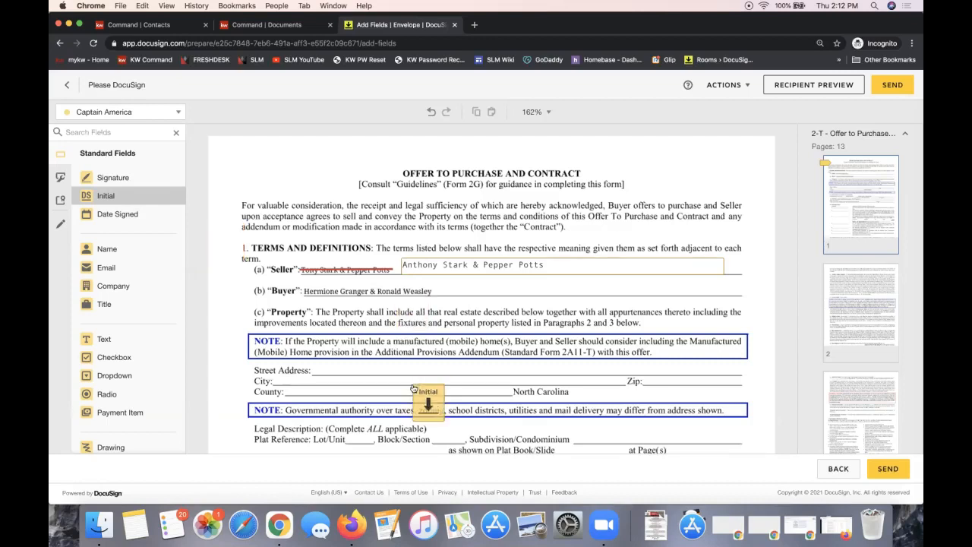
pyautogui.scroll(-15, 413, 387)
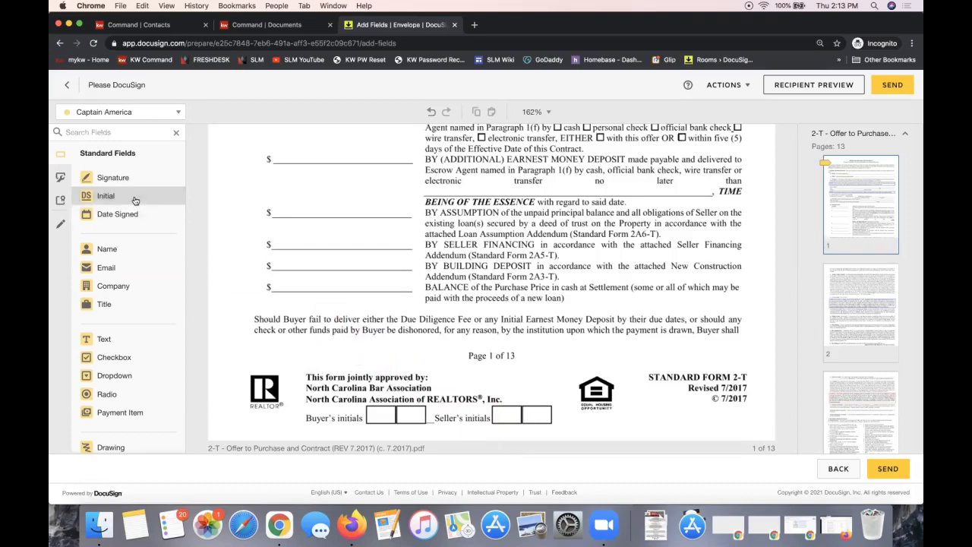
# Place the first recipient's Initial field in the Seller's initials box
pyautogui.click(97, 119)
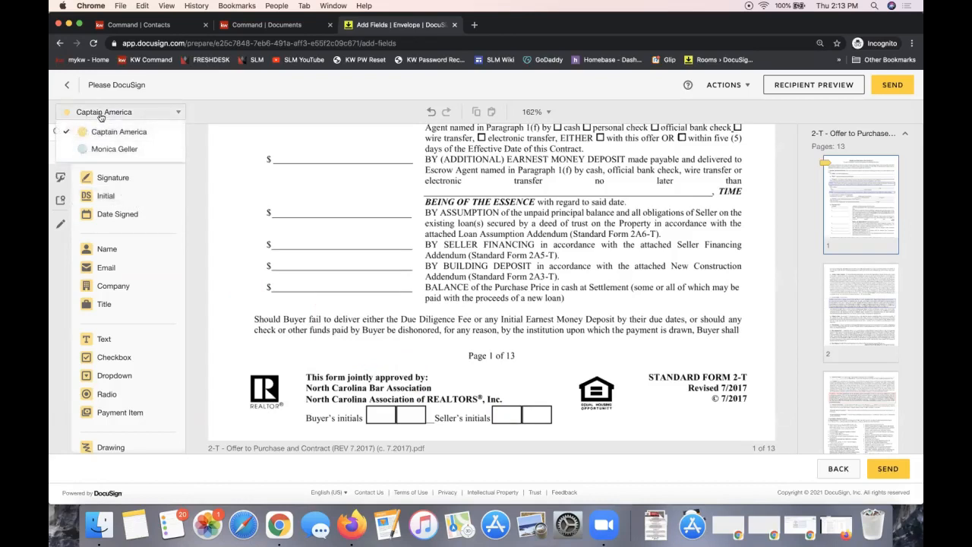
pyautogui.click(101, 115)
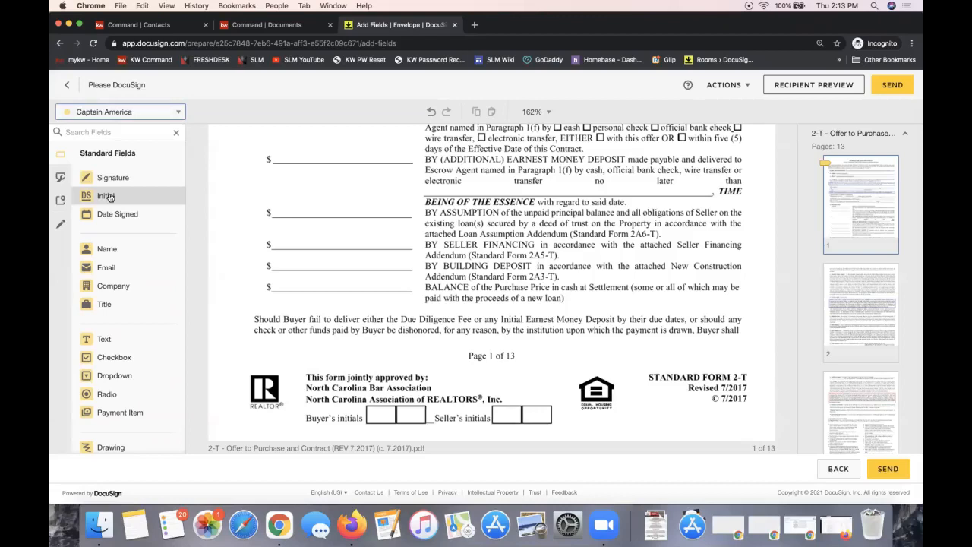
pyautogui.moveTo(108, 196); pyautogui.dragTo(490, 401)
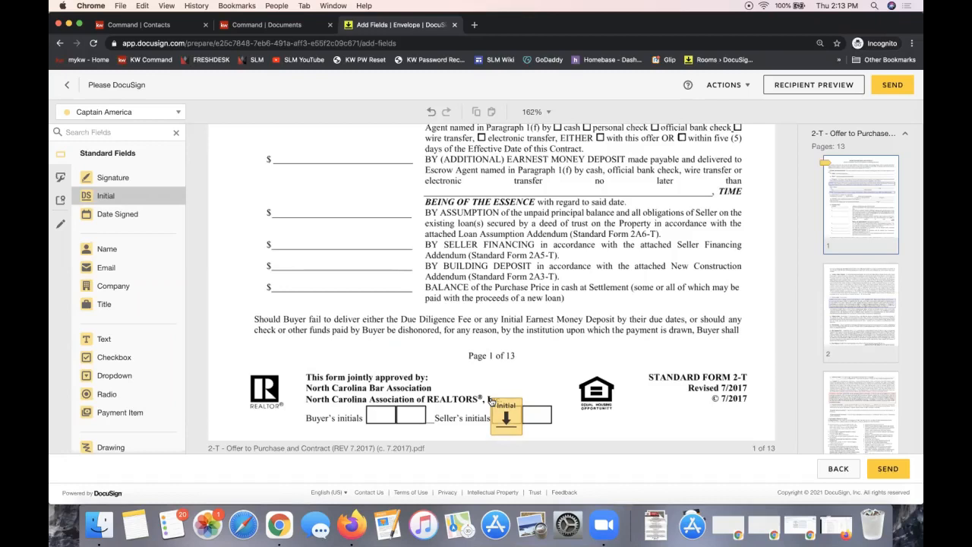
pyautogui.moveTo(491, 401); pyautogui.dragTo(491, 401)
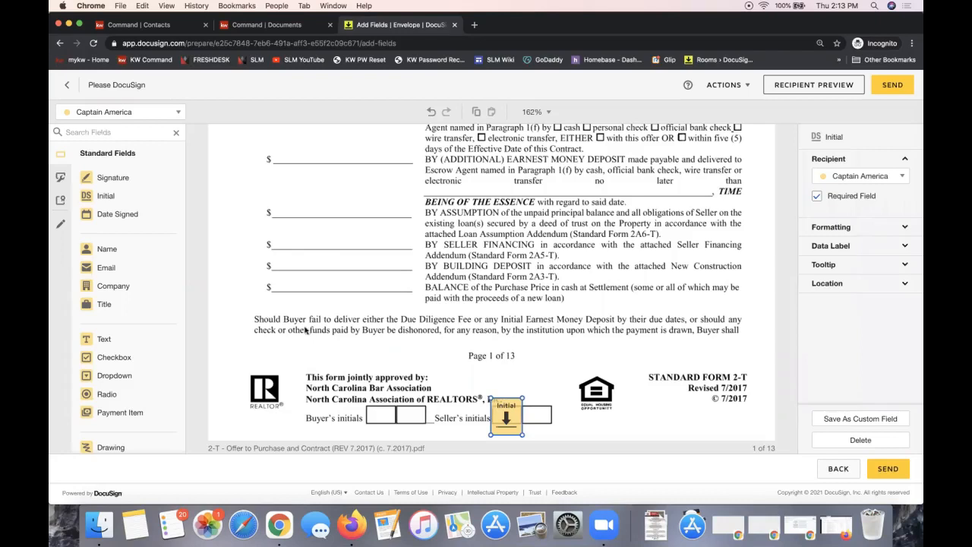
# Switch to the second recipient and add their Initial field beside the first
pyautogui.click(136, 114)
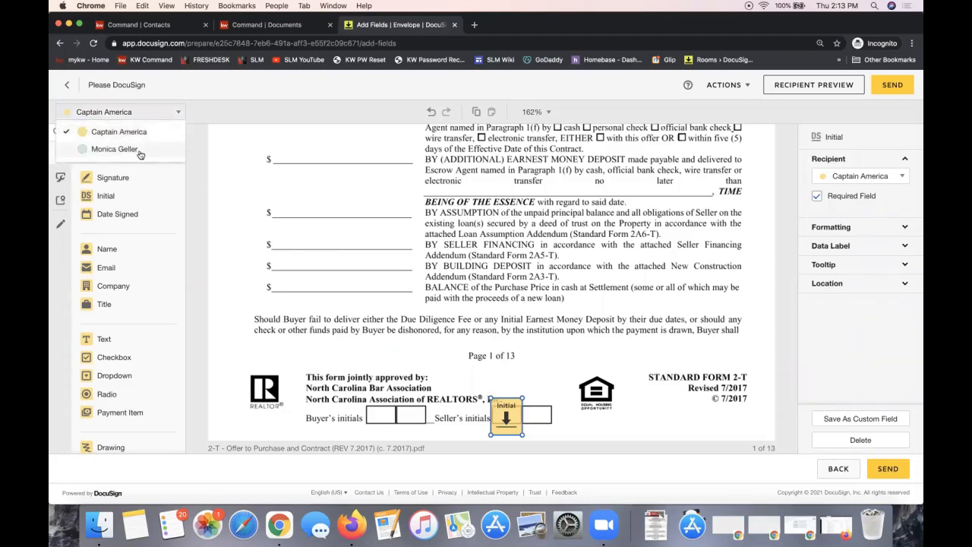
pyautogui.click(141, 152)
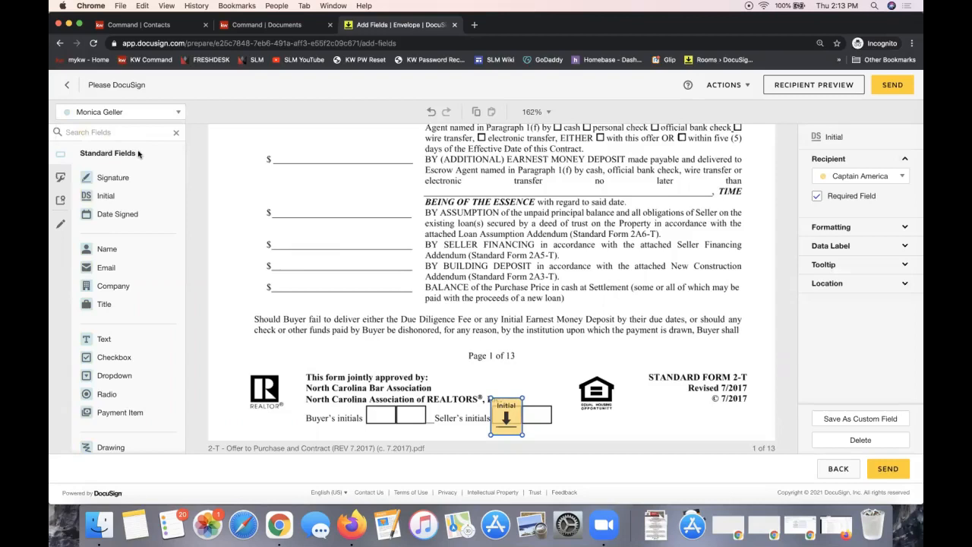
pyautogui.click(107, 196)
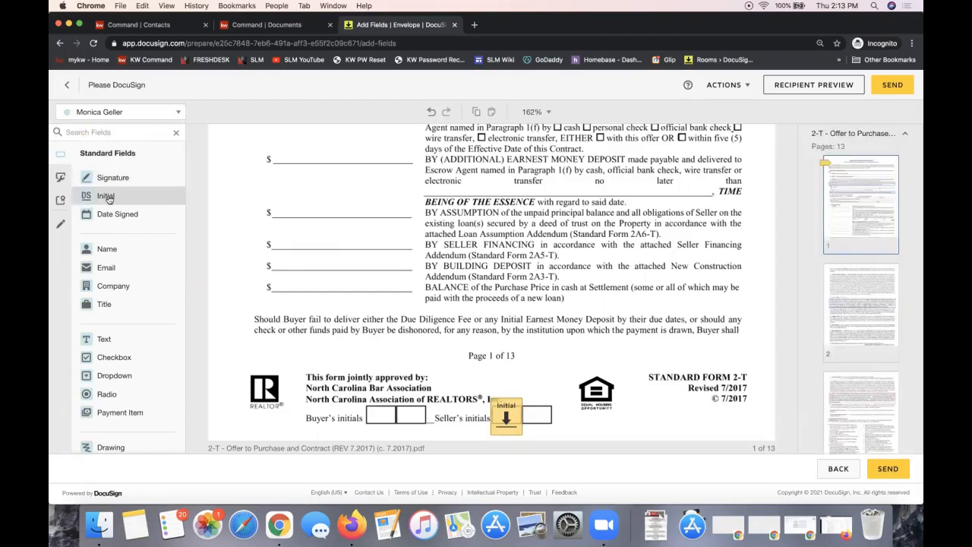
pyautogui.click(97, 115)
pyautogui.click(209, 217)
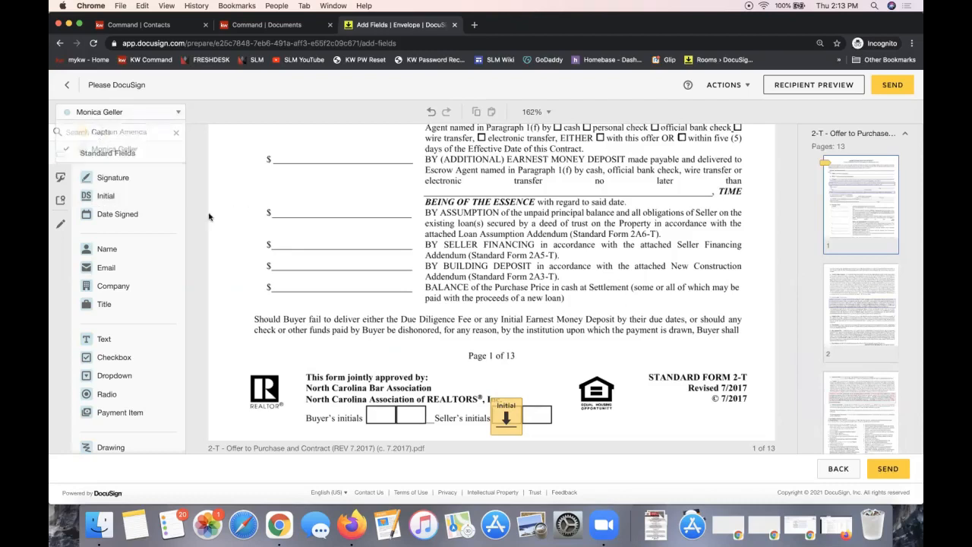
pyautogui.moveTo(107, 195); pyautogui.dragTo(527, 404)
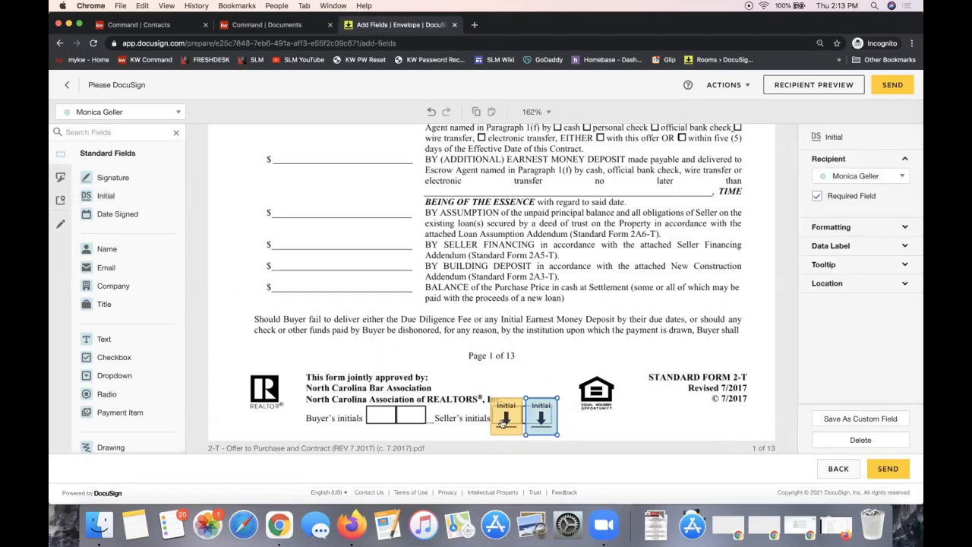
pyautogui.click(542, 320)
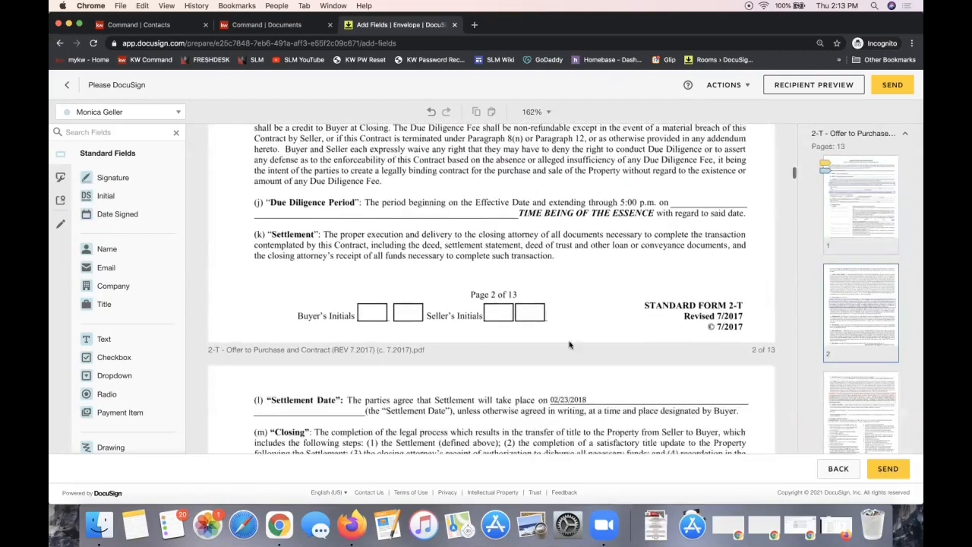
# Scroll to the Buyer/Seller signature block and drop a signature field on the first Seller box
pyautogui.scroll(-15, 585, 348)
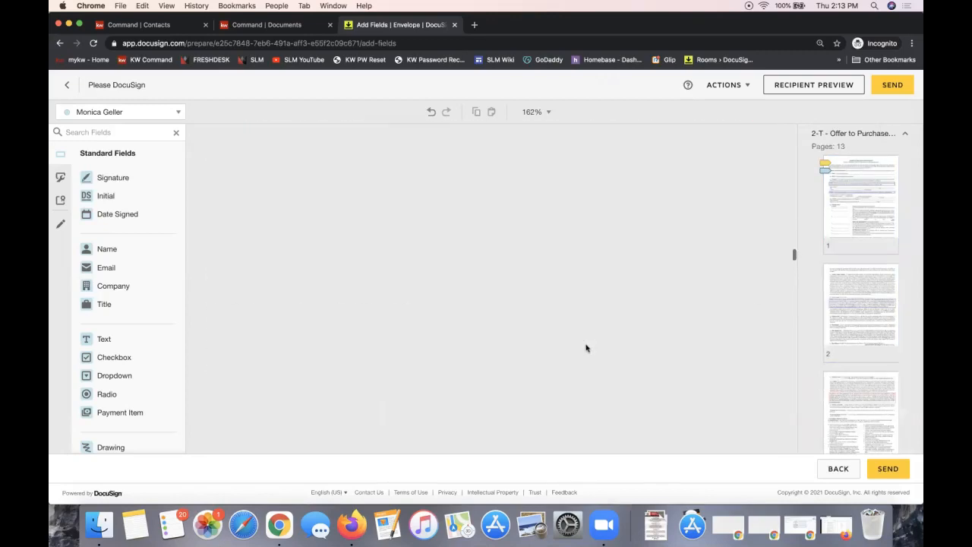
pyautogui.scroll(-8, 585, 348)
pyautogui.scroll(4, 586, 348)
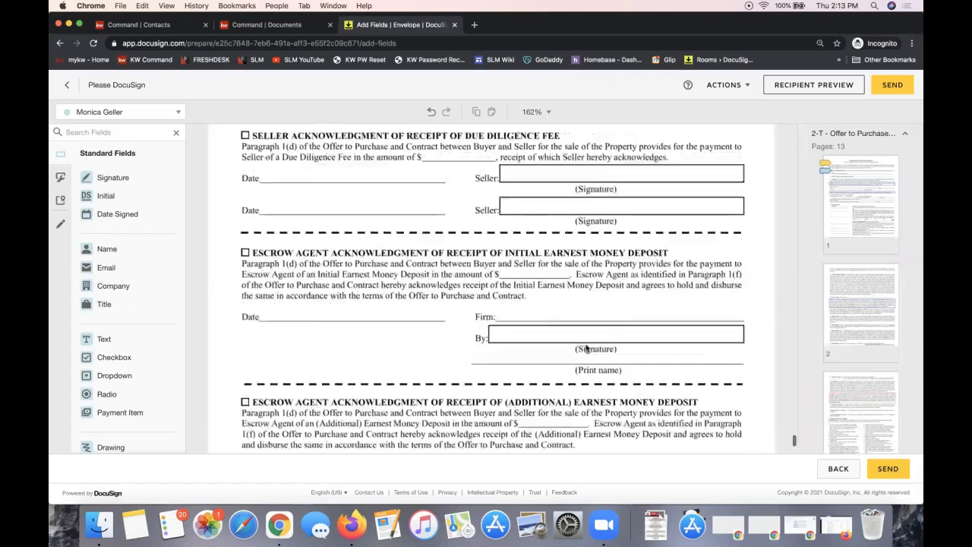
pyautogui.scroll(2, 586, 347)
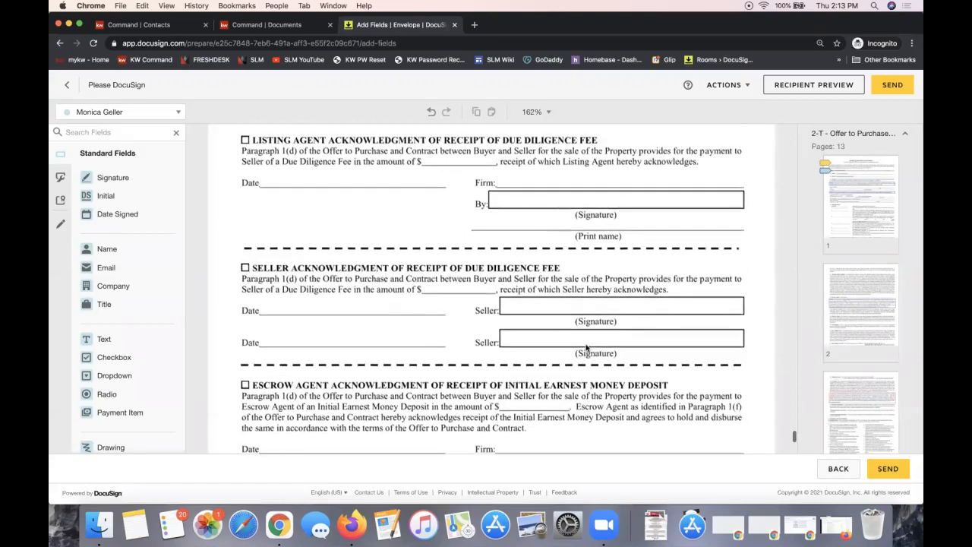
pyautogui.scroll(8, 586, 348)
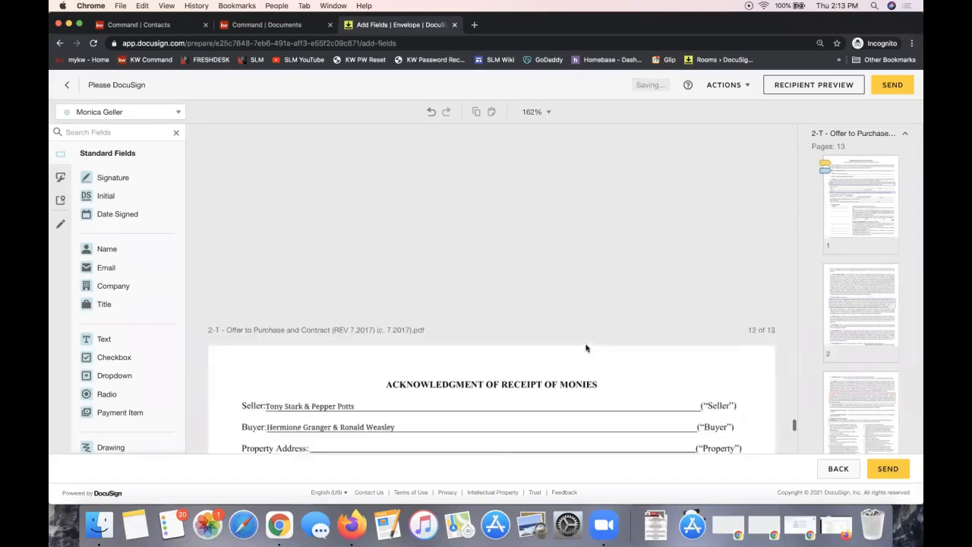
pyautogui.scroll(-6, 586, 348)
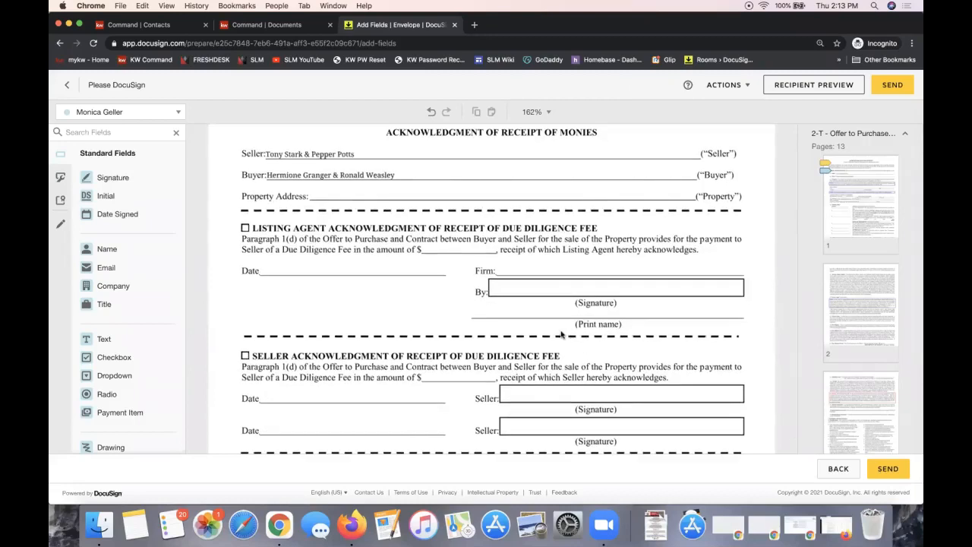
pyautogui.scroll(10, 598, 271)
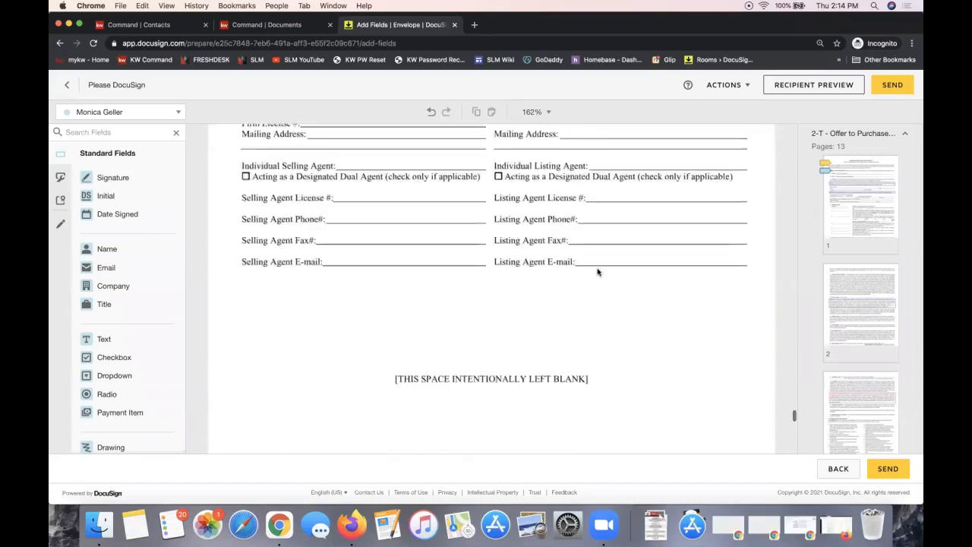
pyautogui.scroll(2, 598, 272)
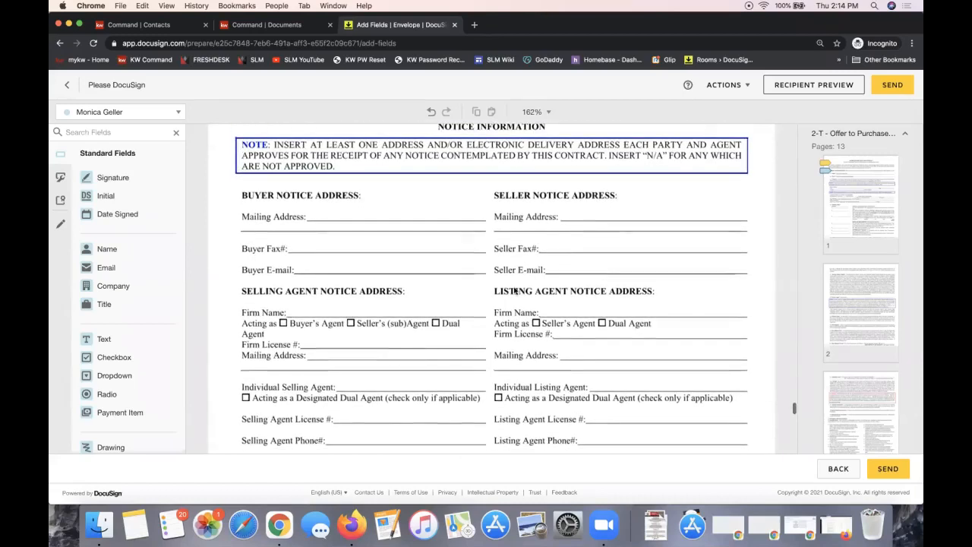
pyautogui.scroll(5, 514, 288)
pyautogui.scroll(2, 514, 290)
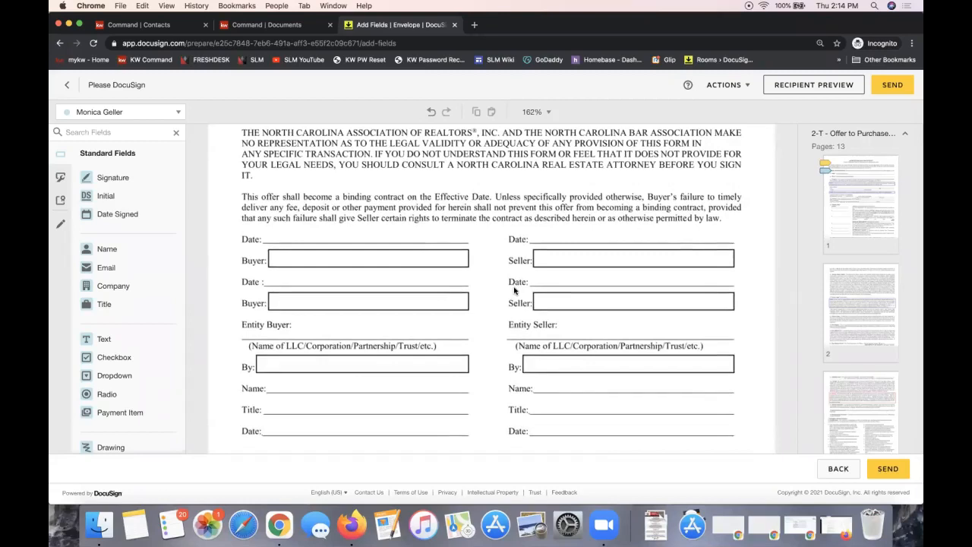
pyautogui.moveTo(152, 176)
pyautogui.mouseDown()
pyautogui.moveTo(625, 267)
pyautogui.moveTo(557, 258)
pyautogui.mouseUp()
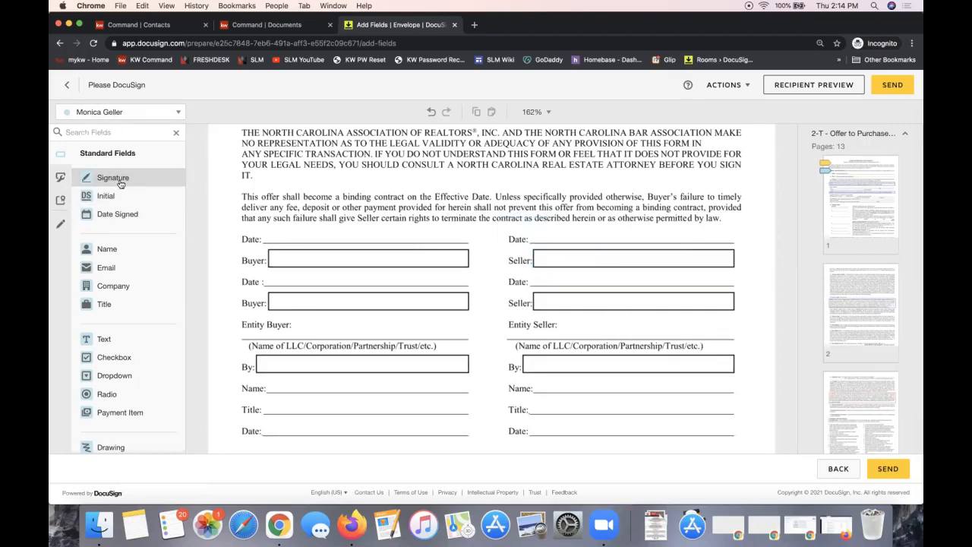
# Put Signature and Date Signed fields on the first Seller line, then switch to the second recipient
pyautogui.moveTo(120, 183)
pyautogui.mouseDown()
pyautogui.moveTo(558, 247)
pyautogui.moveTo(532, 246)
pyautogui.mouseUp()
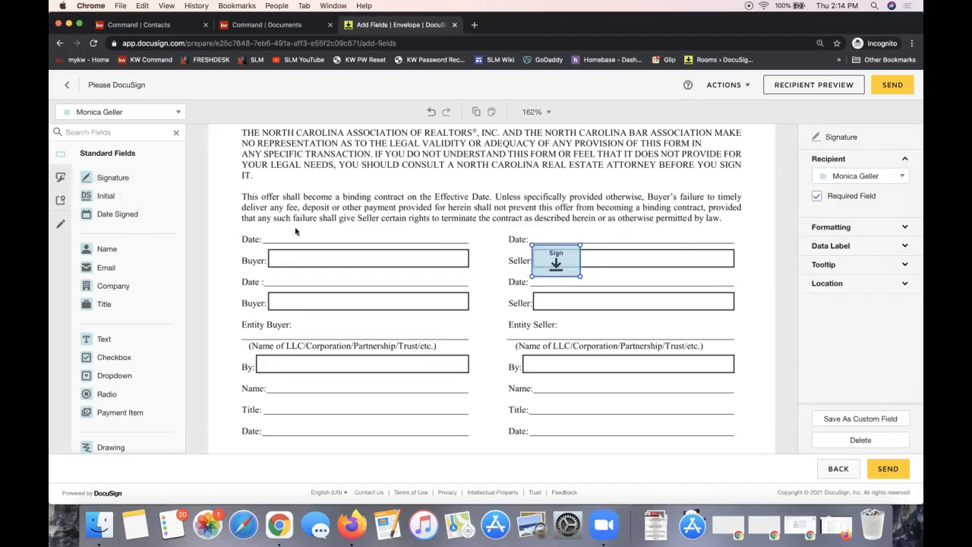
pyautogui.moveTo(104, 216); pyautogui.dragTo(533, 234)
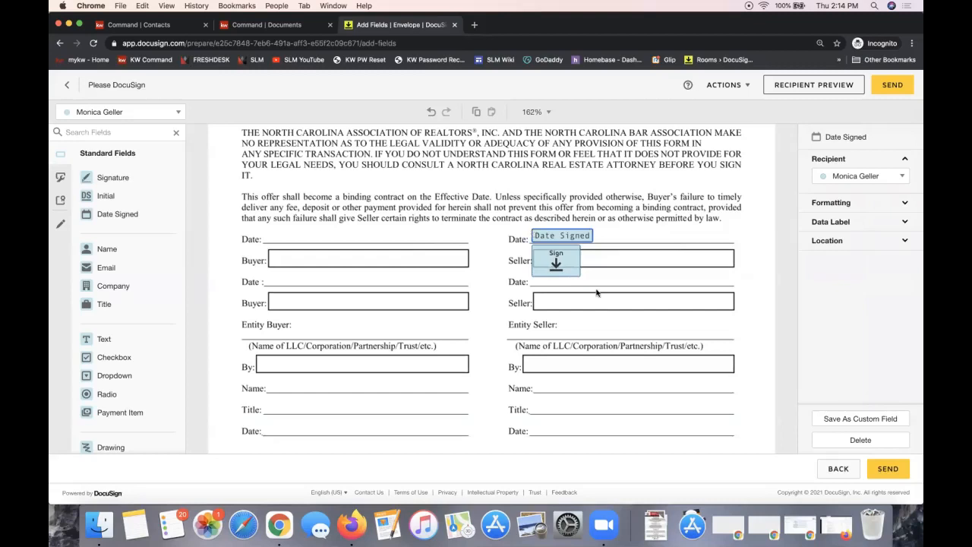
pyautogui.click(559, 261)
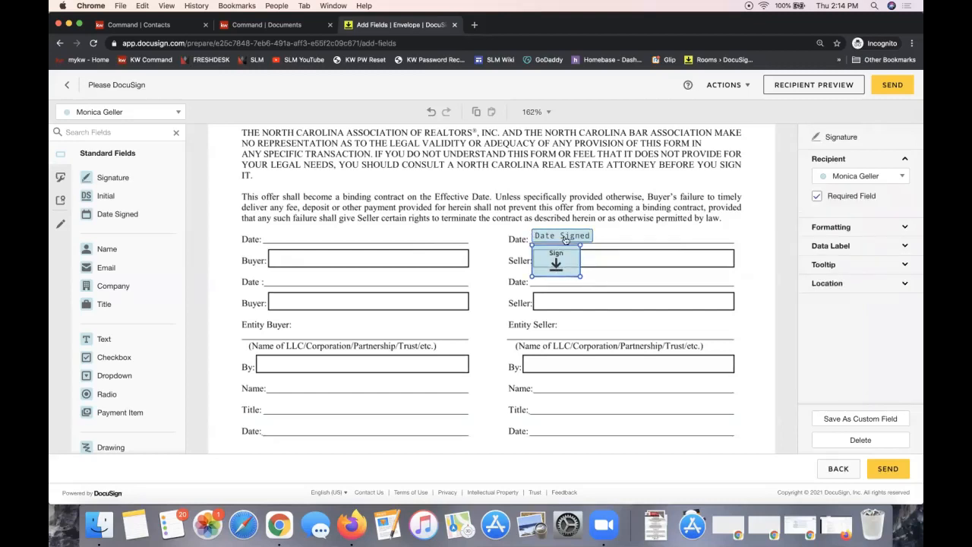
pyautogui.click(565, 237)
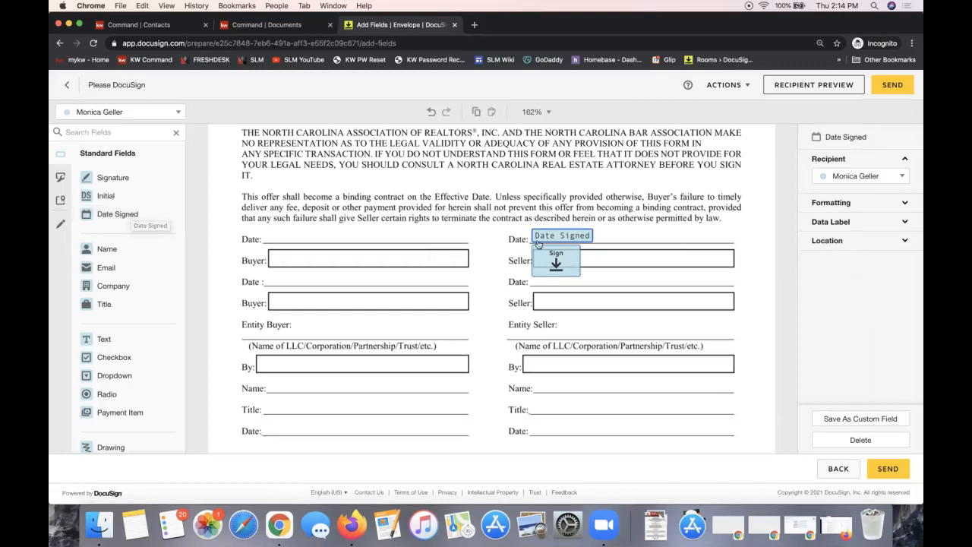
pyautogui.click(129, 113)
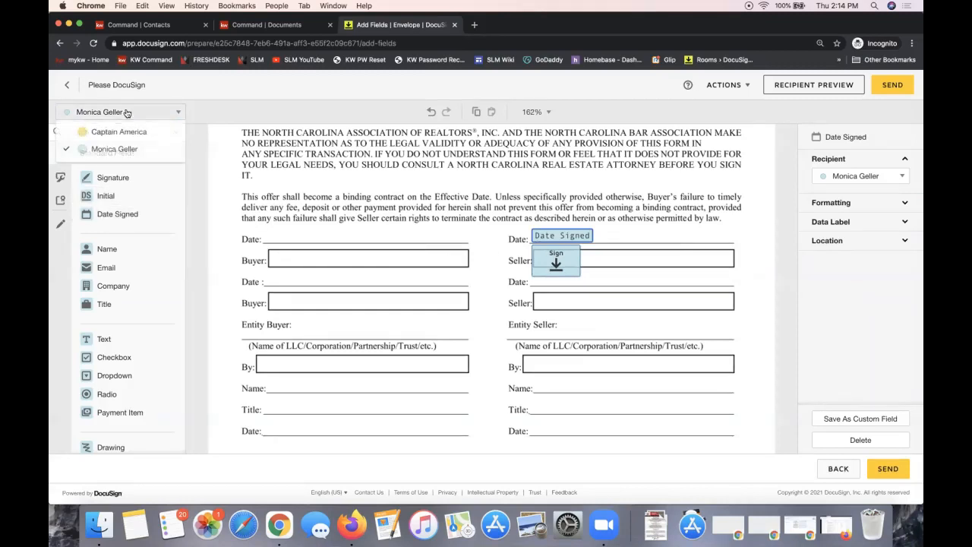
pyautogui.click(120, 132)
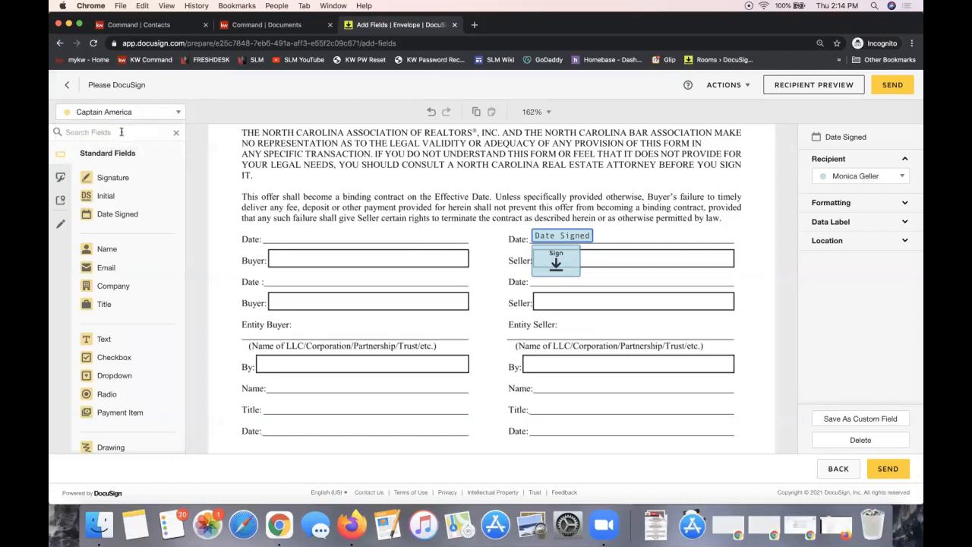
# Place the second recipient's Signature on the second Seller line and Date Signed above it
pyautogui.moveTo(120, 180)
pyautogui.mouseDown()
pyautogui.moveTo(489, 181)
pyautogui.moveTo(535, 293)
pyautogui.mouseUp()
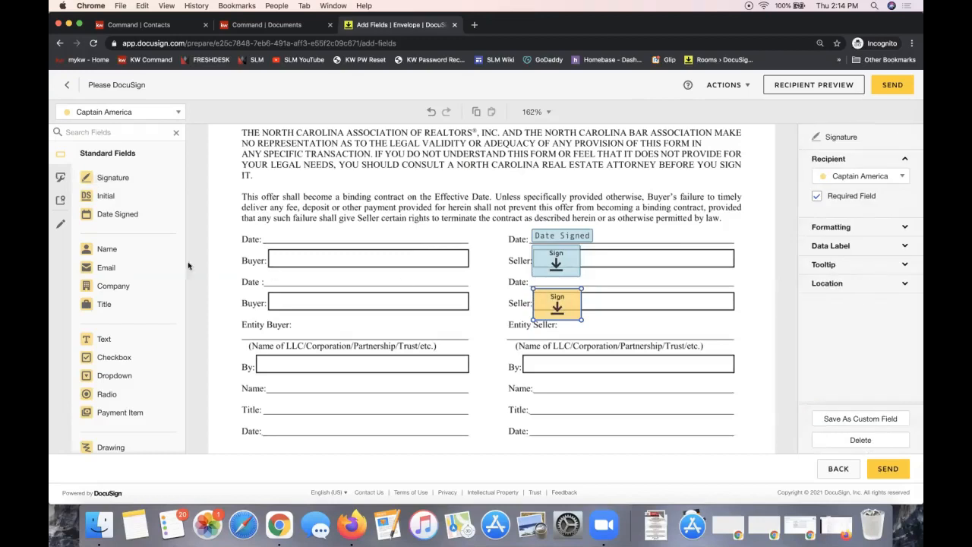
pyautogui.moveTo(120, 214); pyautogui.dragTo(535, 278)
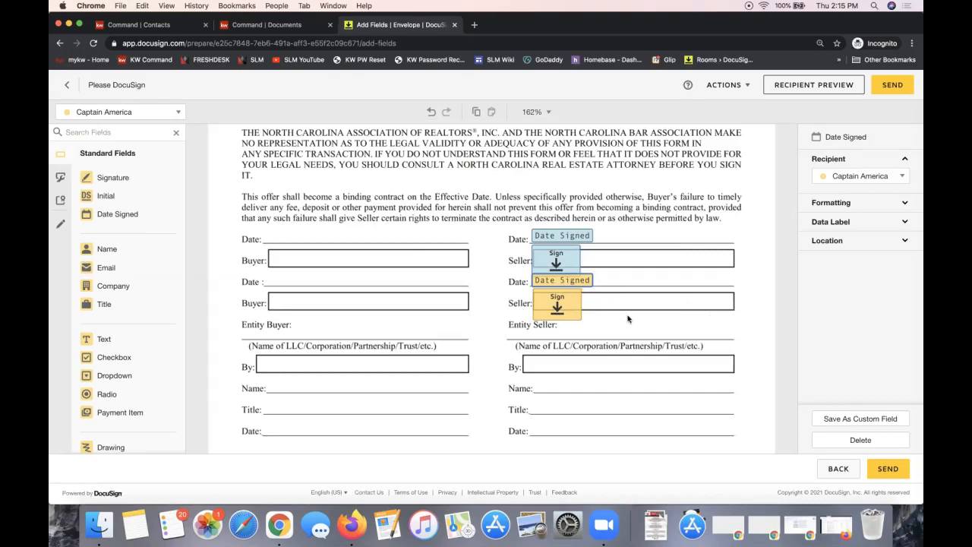
pyautogui.click(697, 343)
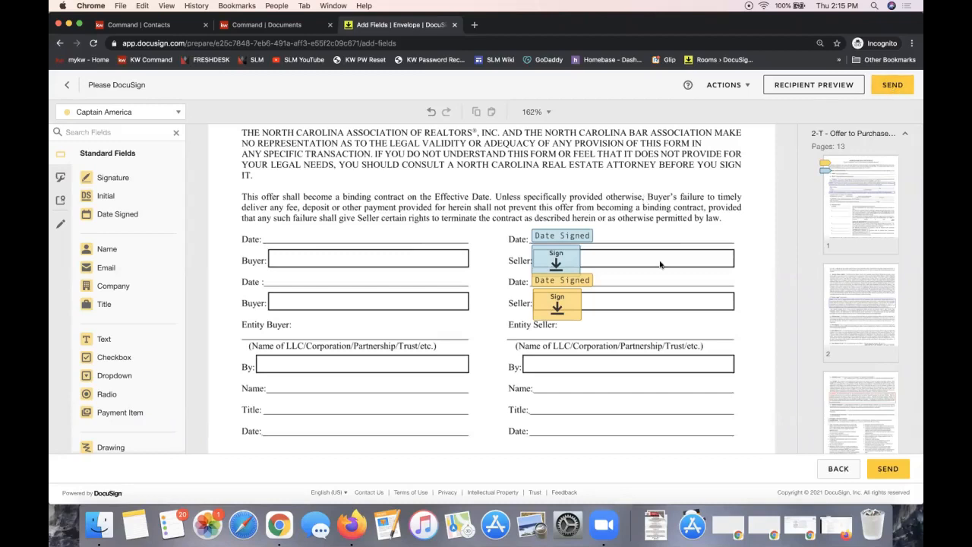
pyautogui.scroll(5, 660, 264)
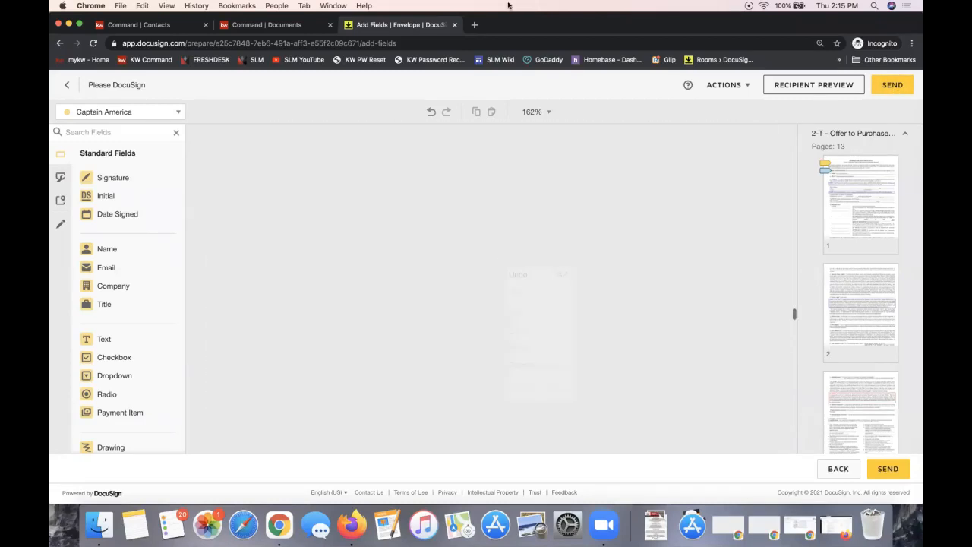
# Add one Initial field per recipient beside the Seller line near TERMS AND DEFINITIONS
pyautogui.rightClick(500, 262)
pyautogui.click(371, 217)
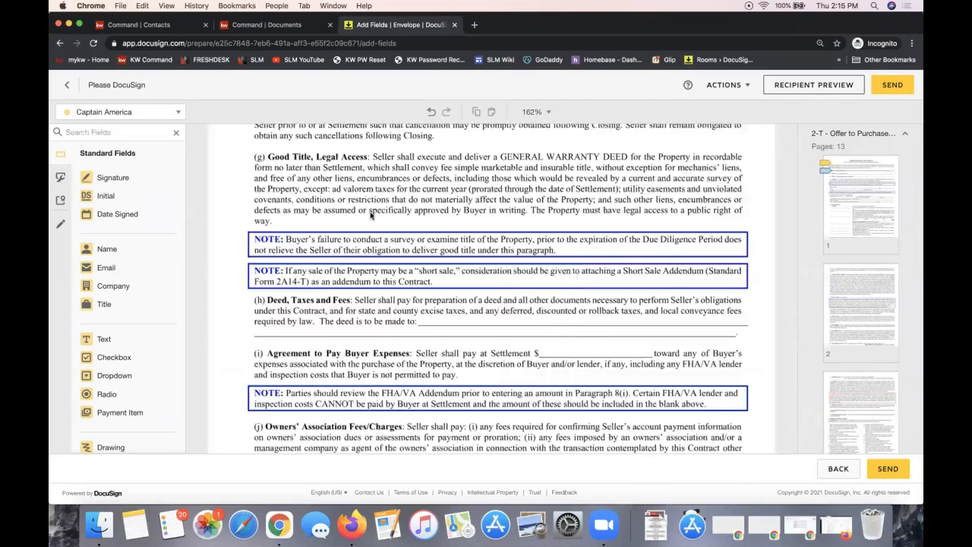
pyautogui.scroll(20, 370, 217)
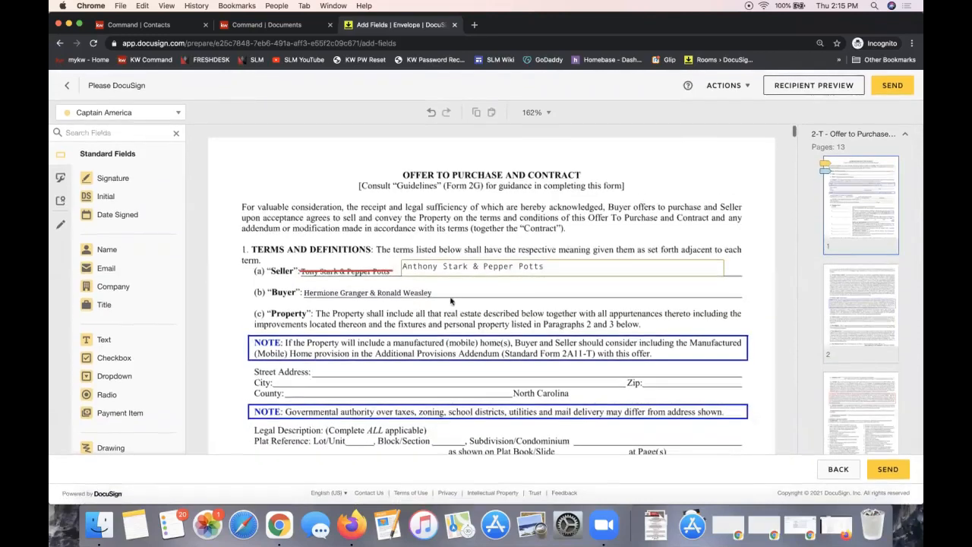
pyautogui.moveTo(110, 197); pyautogui.dragTo(232, 235)
pyautogui.click(153, 111)
pyautogui.click(99, 147)
pyautogui.click(215, 255)
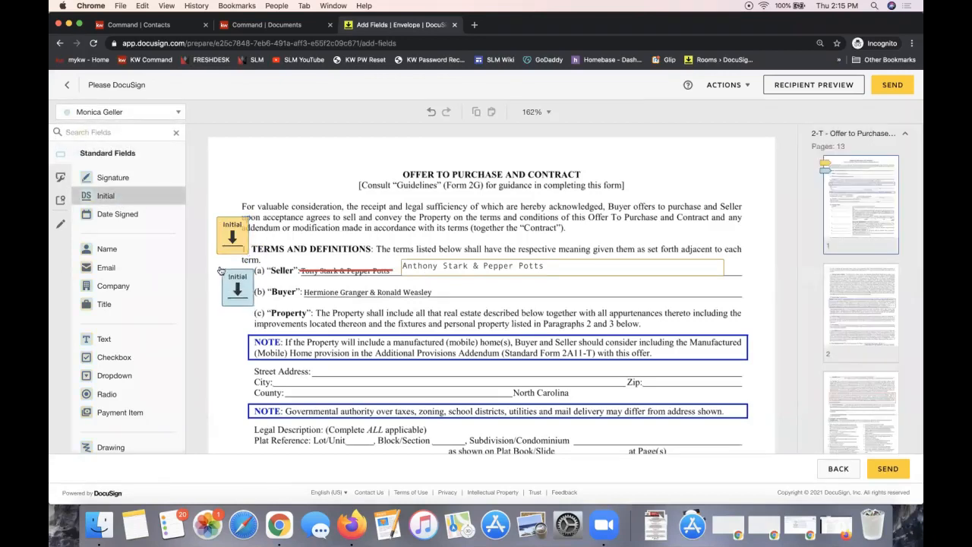
pyautogui.click(231, 275)
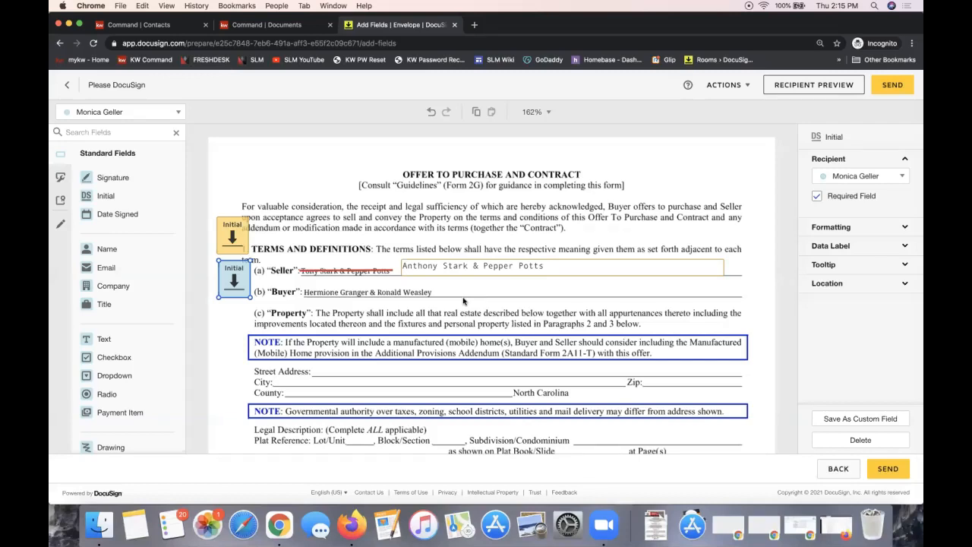
pyautogui.scroll(-5, 463, 301)
pyautogui.scroll(4, 465, 305)
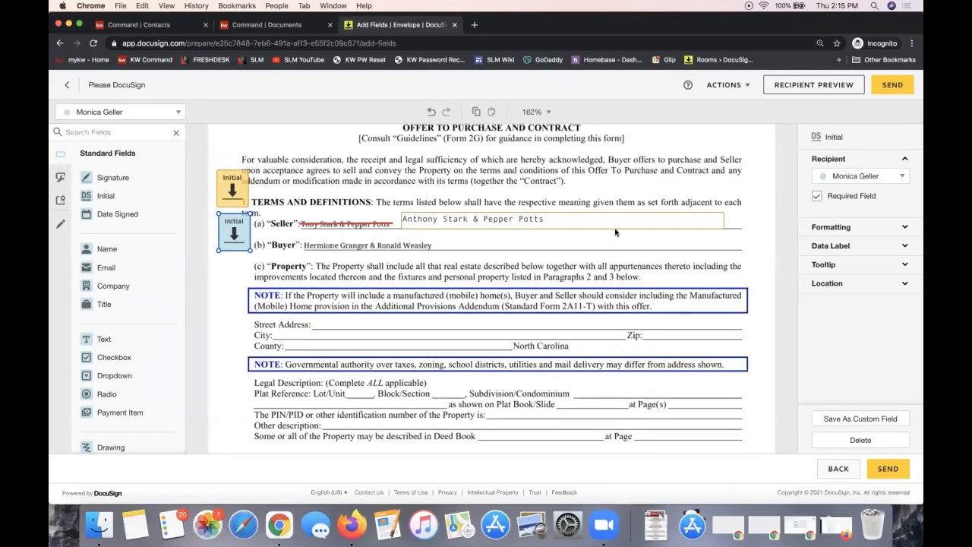
# Send the envelope and check the 123 Avengers Ave room's envelopes, now Waiting For Others
pyautogui.click(893, 87)
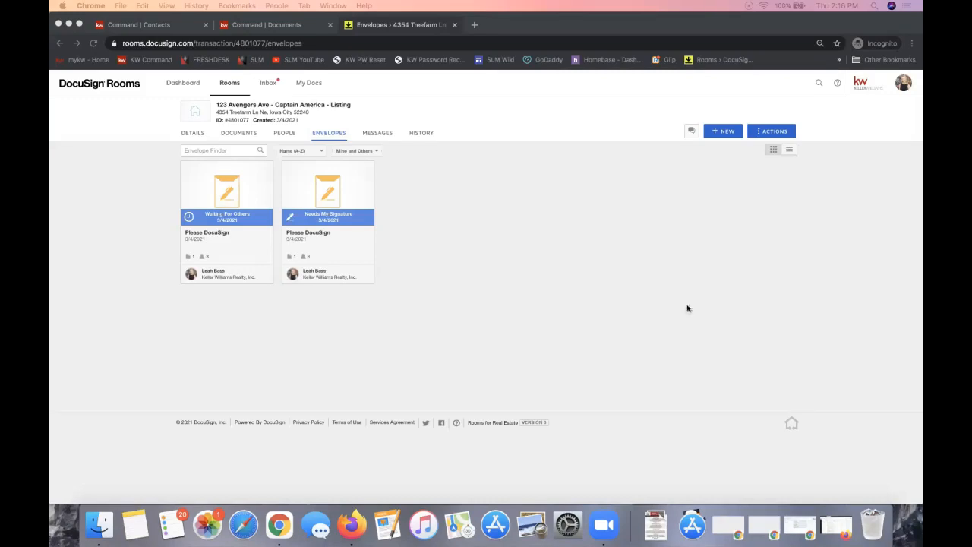
pyautogui.click(635, 235)
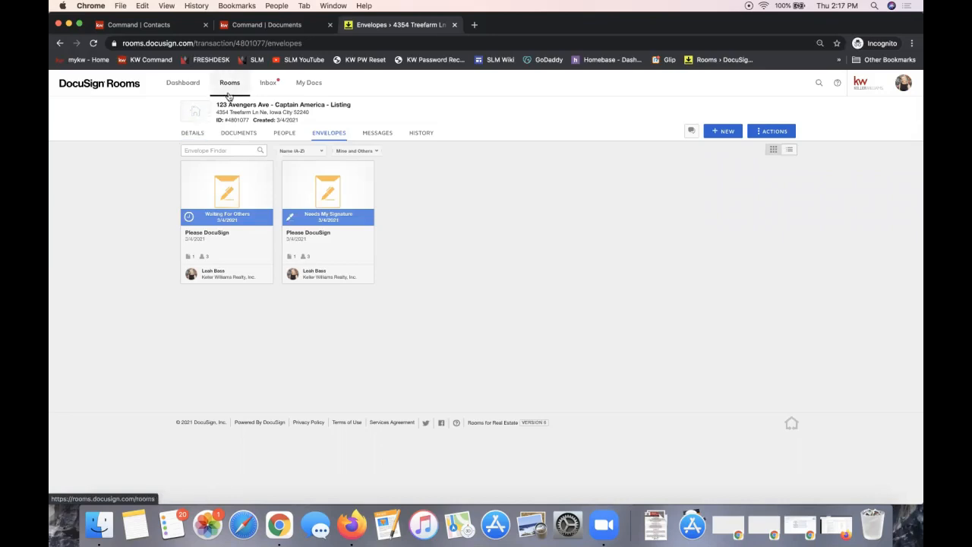
# From the Rooms dashboard, look through the 123 opportunities rock dr room and its documents
pyautogui.click(186, 85)
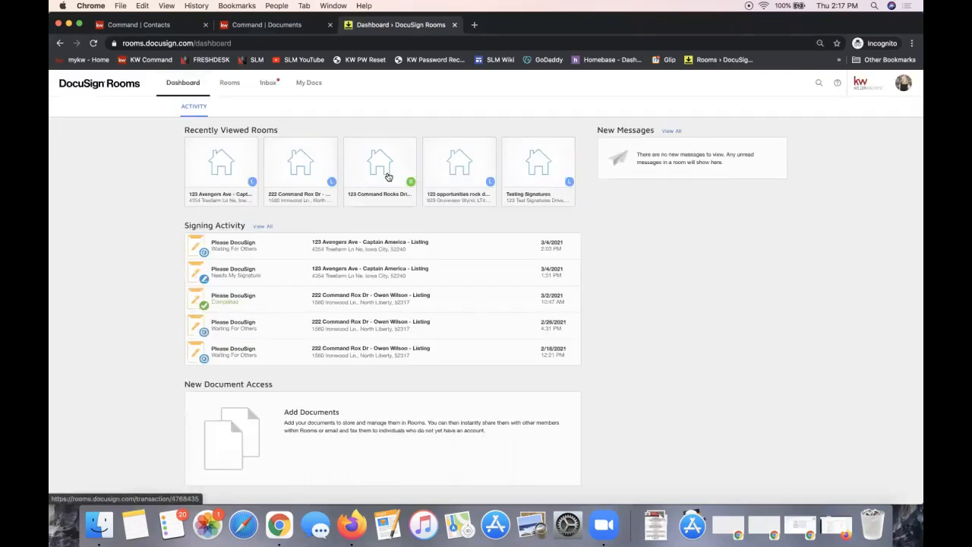
pyautogui.click(465, 199)
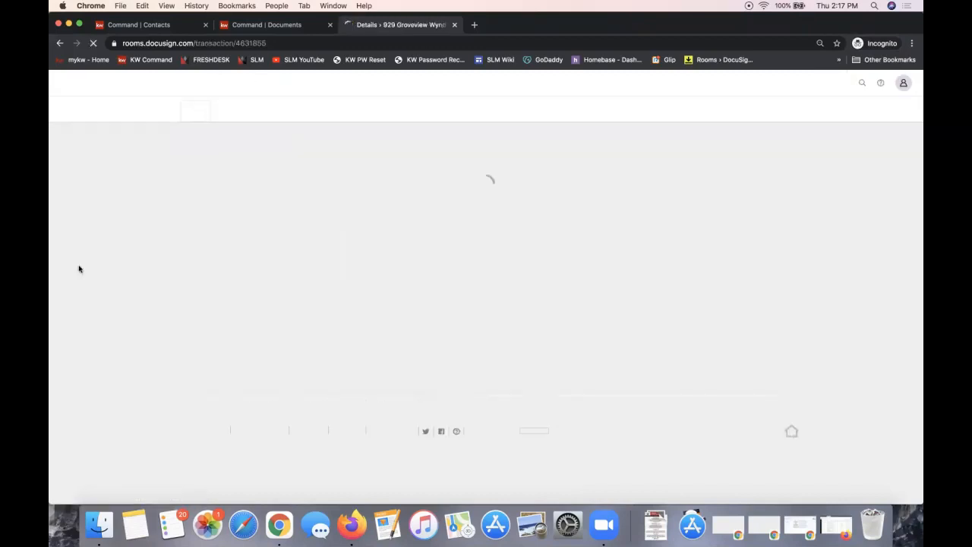
pyautogui.click(232, 134)
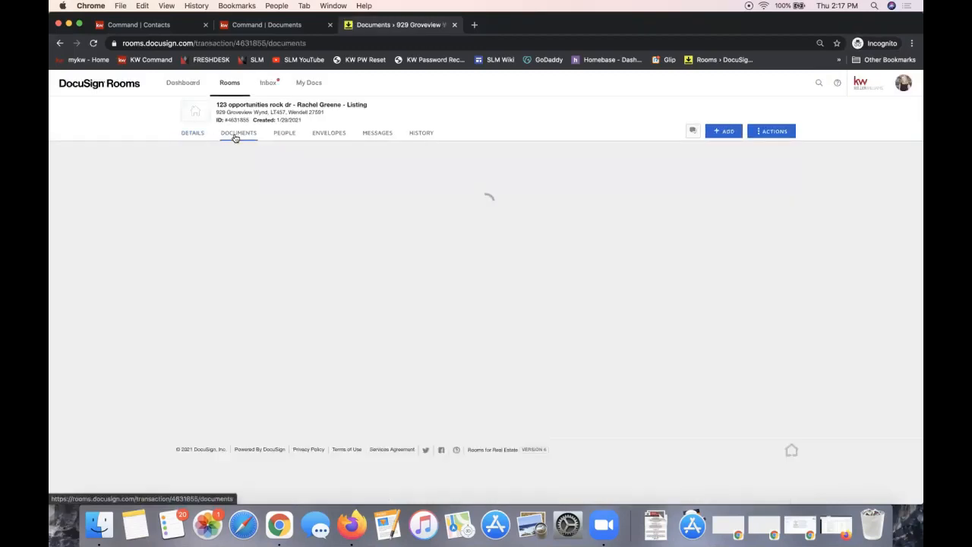
pyautogui.click(60, 43)
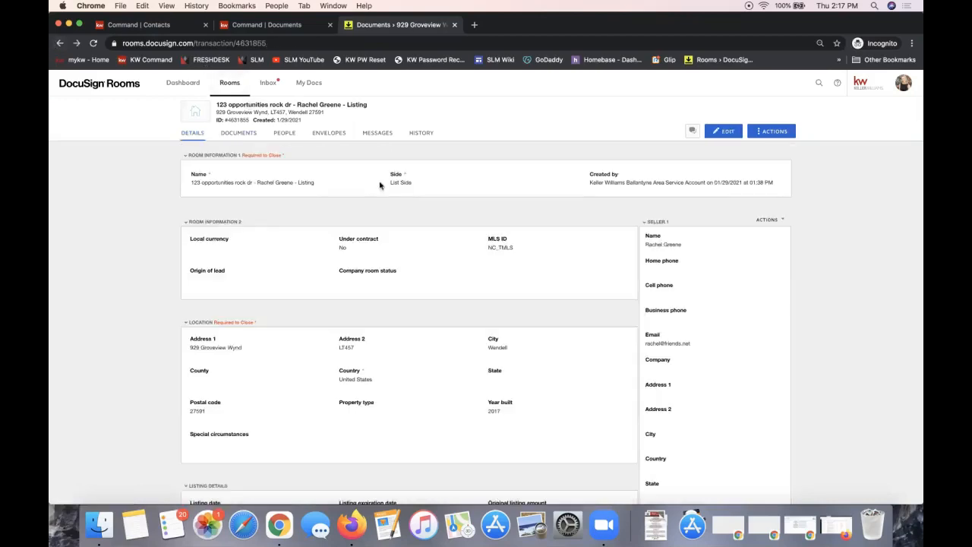
# Search the rooms for 'signatures' and open the Testing Signatures room
pyautogui.click(226, 82)
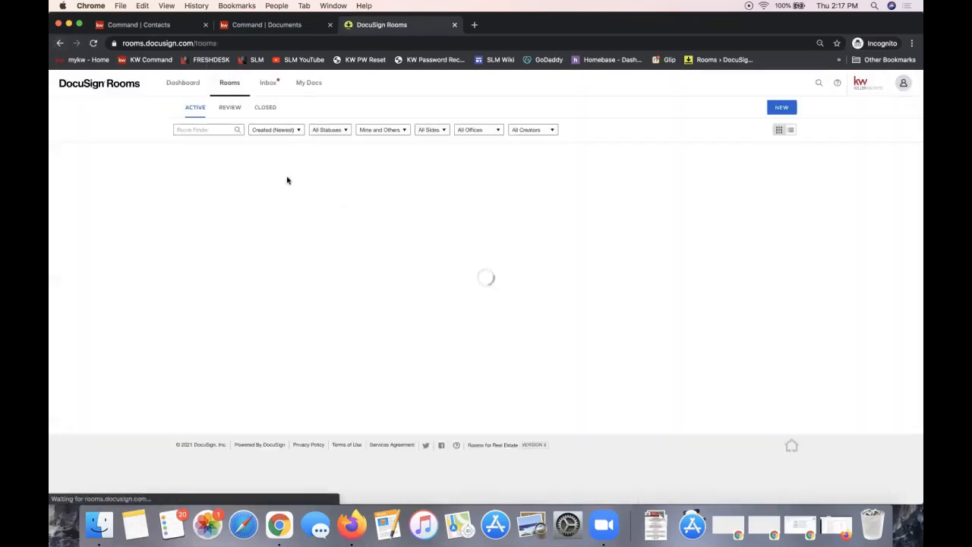
pyautogui.click(190, 129)
pyautogui.write('signatures')
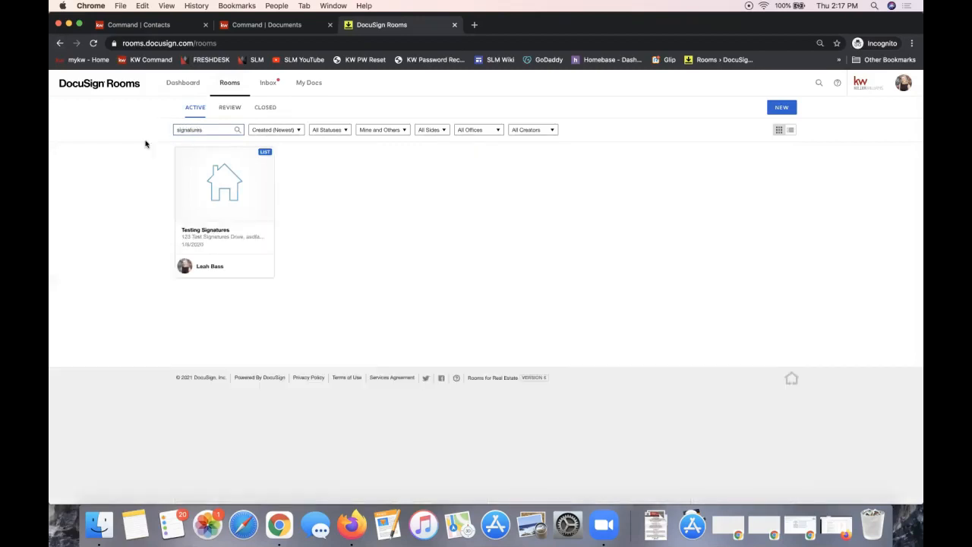
pyautogui.click(237, 203)
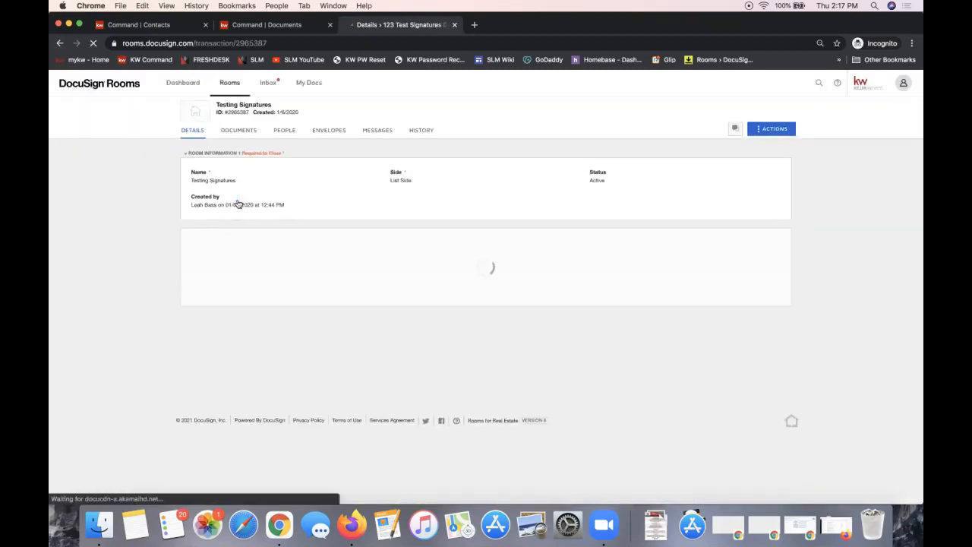
# Show the Testing Signatures room's Documents tab, listing its 18 documents
pyautogui.click(241, 137)
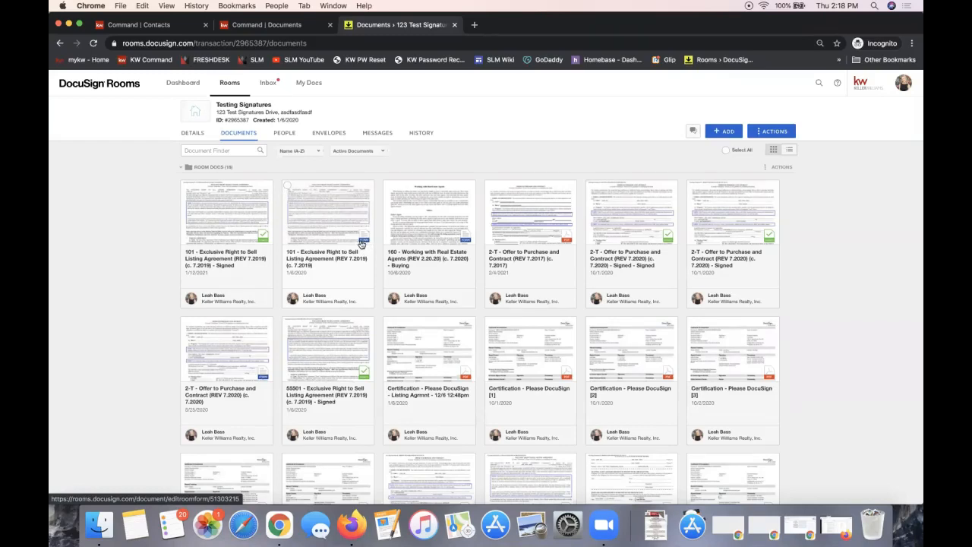
# Preview the signed 101 Exclusive Right to Sell Listing Agreement, then select its card
pyautogui.click(237, 227)
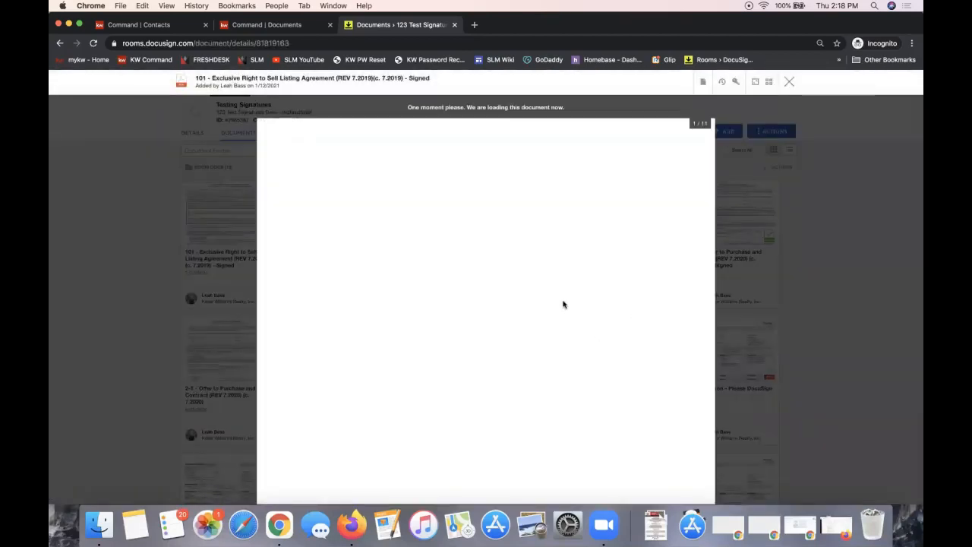
pyautogui.scroll(-5, 388, 187)
pyautogui.scroll(5, 389, 187)
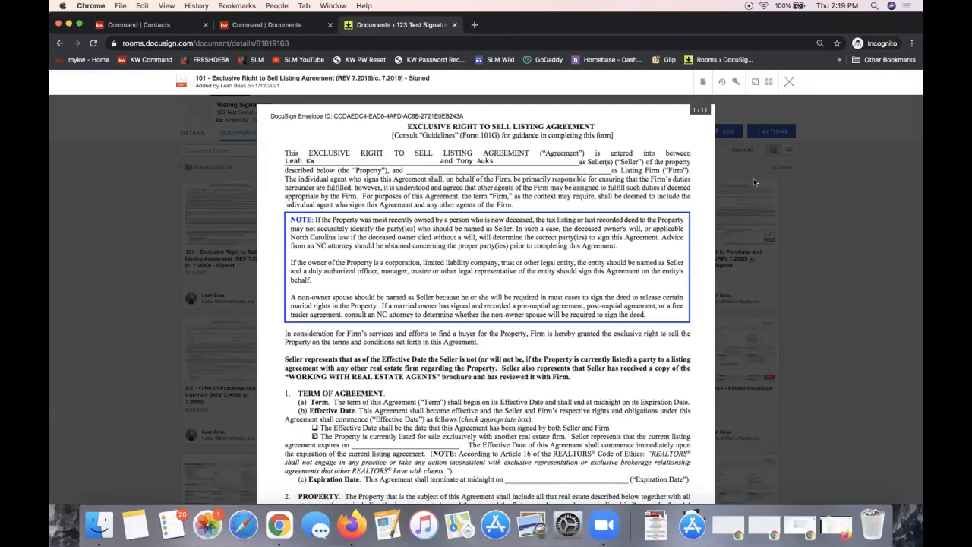
pyautogui.click(789, 81)
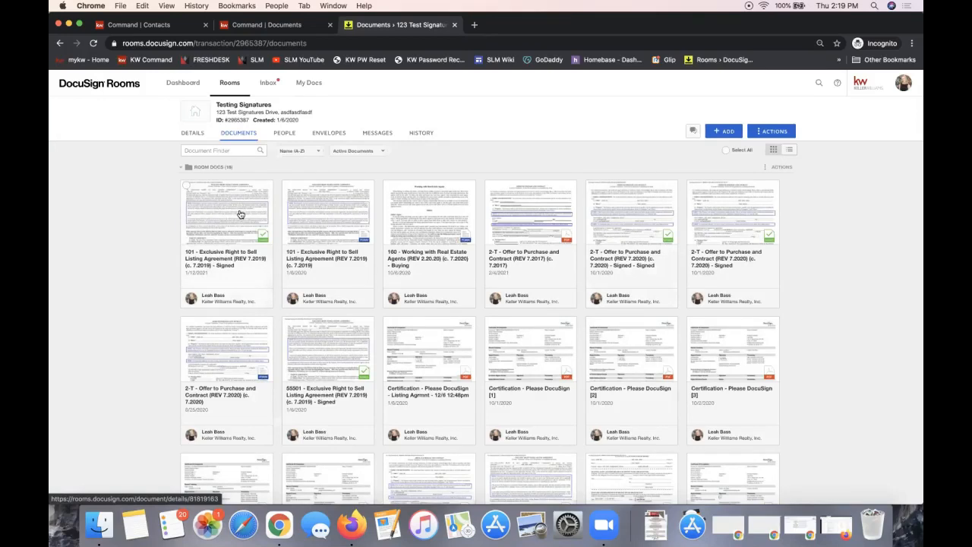
pyautogui.click(187, 188)
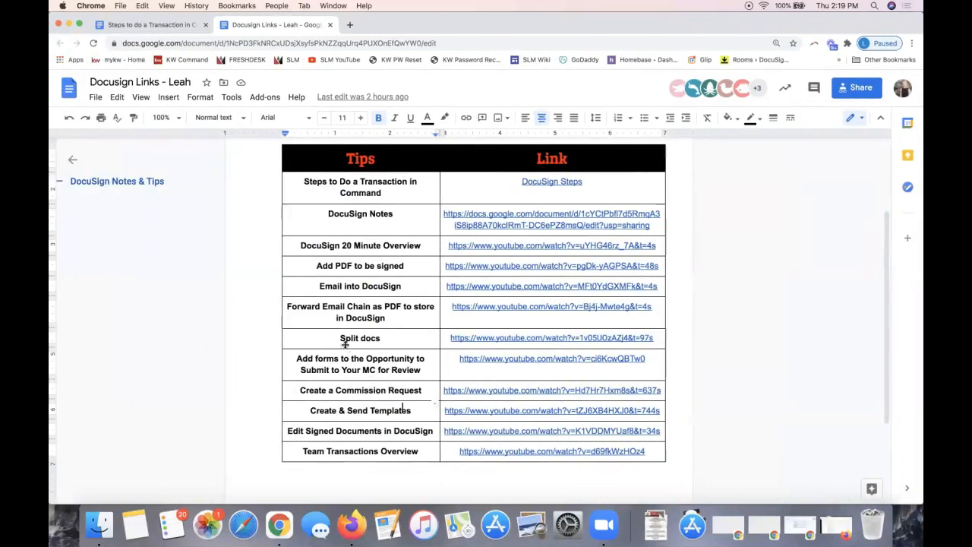
# Highlight the 'Edit Signed Documents in DocuSign' tip in the Docusign Links table
pyautogui.tripleClick(338, 432)
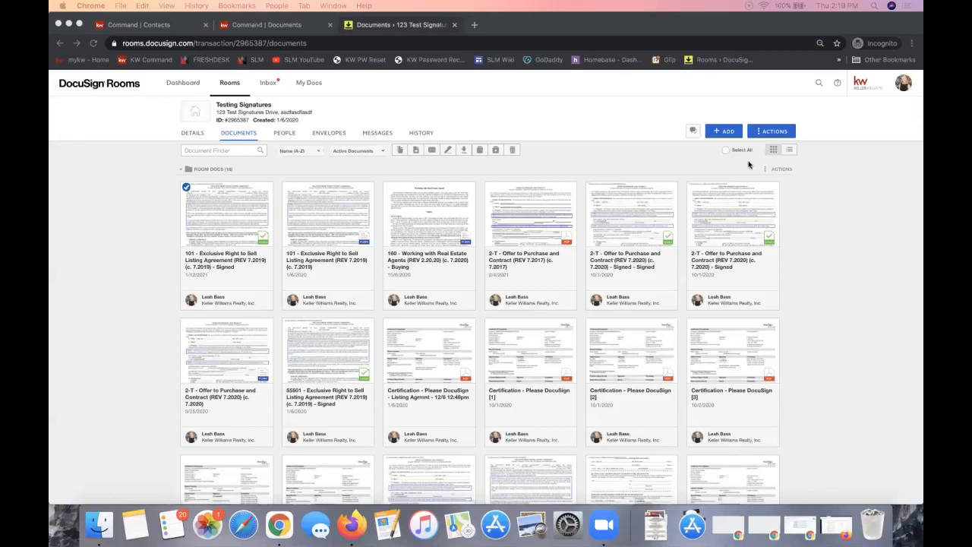
# Deselect the first listing agreement and switch to the KW Command Documents page
pyautogui.click(145, 174)
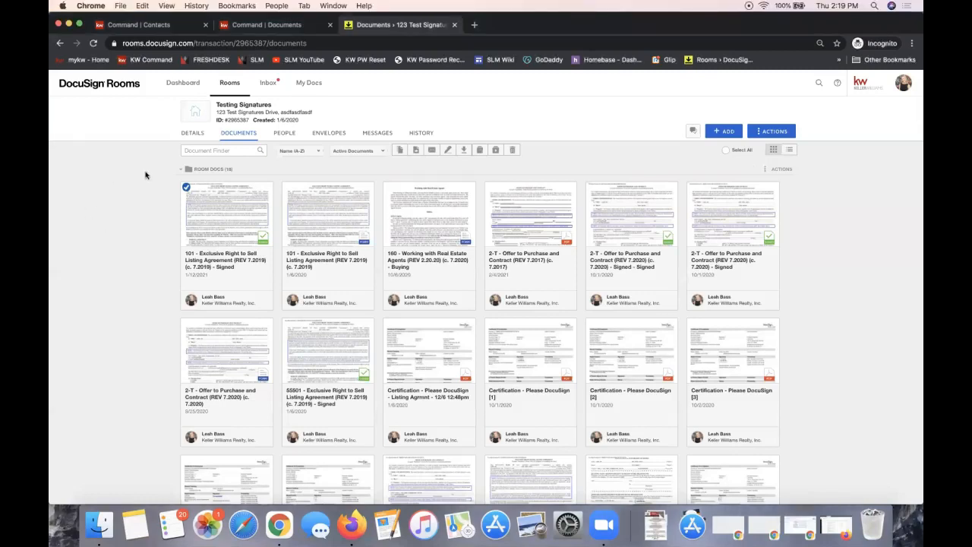
pyautogui.click(186, 187)
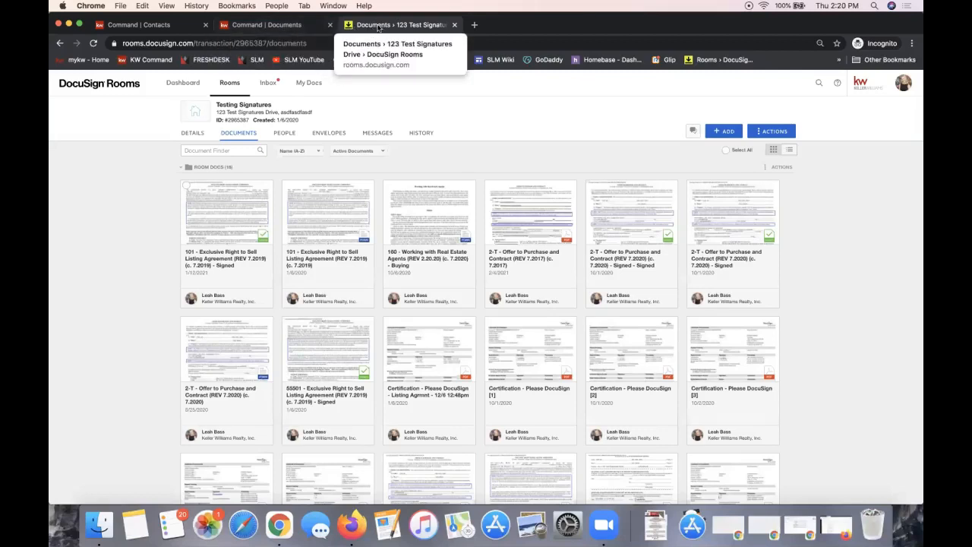
pyautogui.click(226, 28)
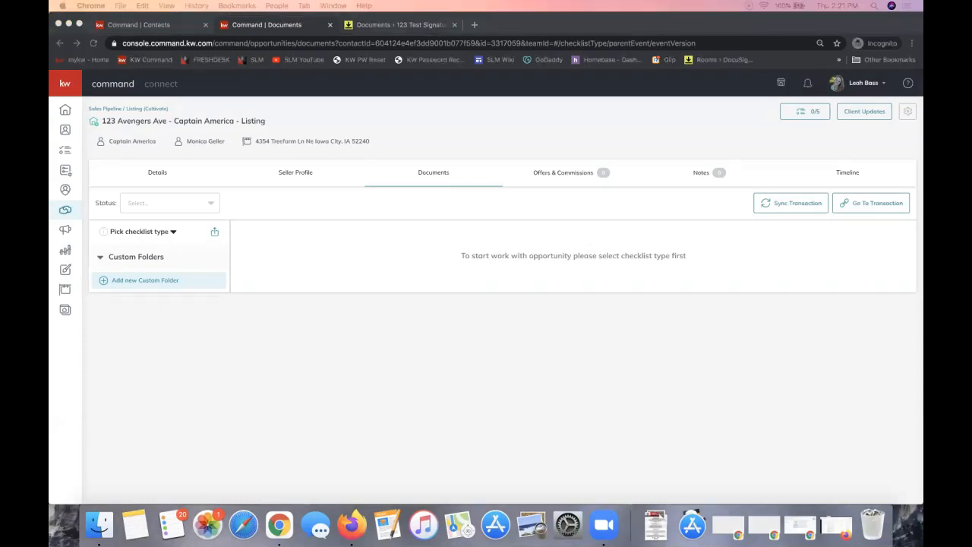
# Choose NC - Listing/Sale Checklist as the listing's checklist type
pyautogui.click(505, 364)
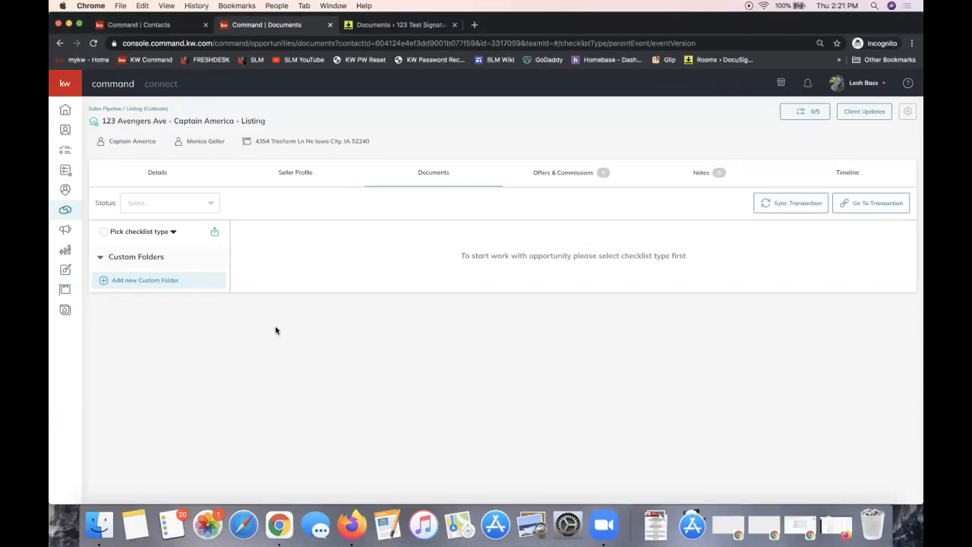
pyautogui.click(130, 235)
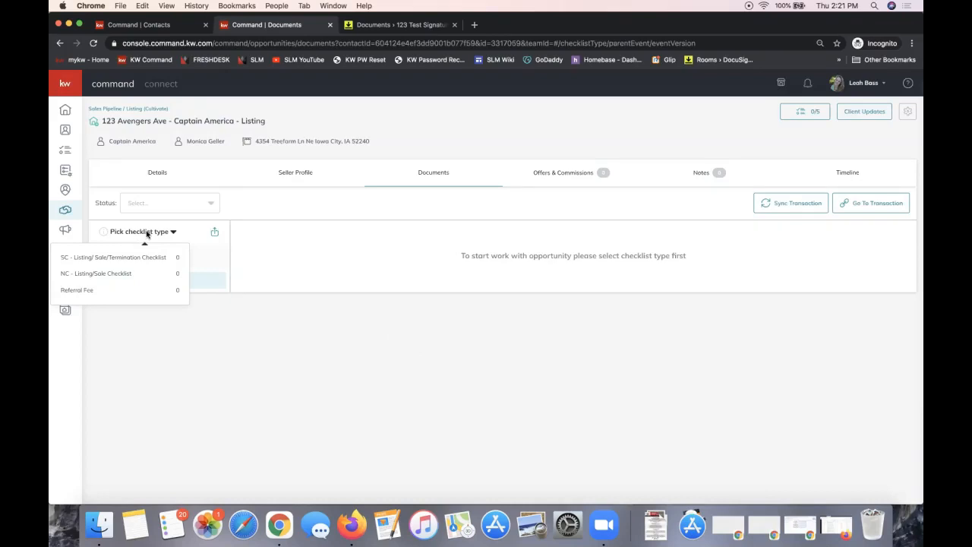
pyautogui.click(134, 259)
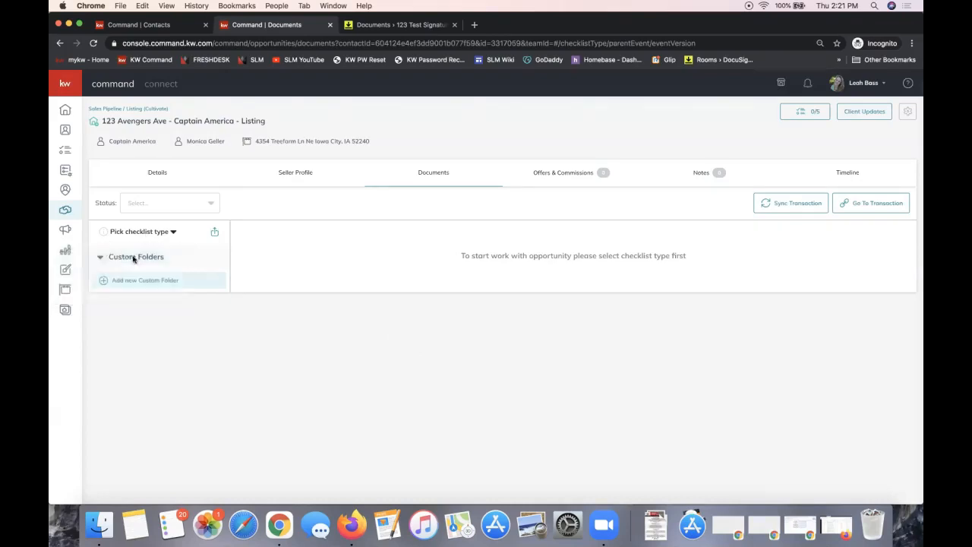
pyautogui.click(126, 241)
pyautogui.click(118, 285)
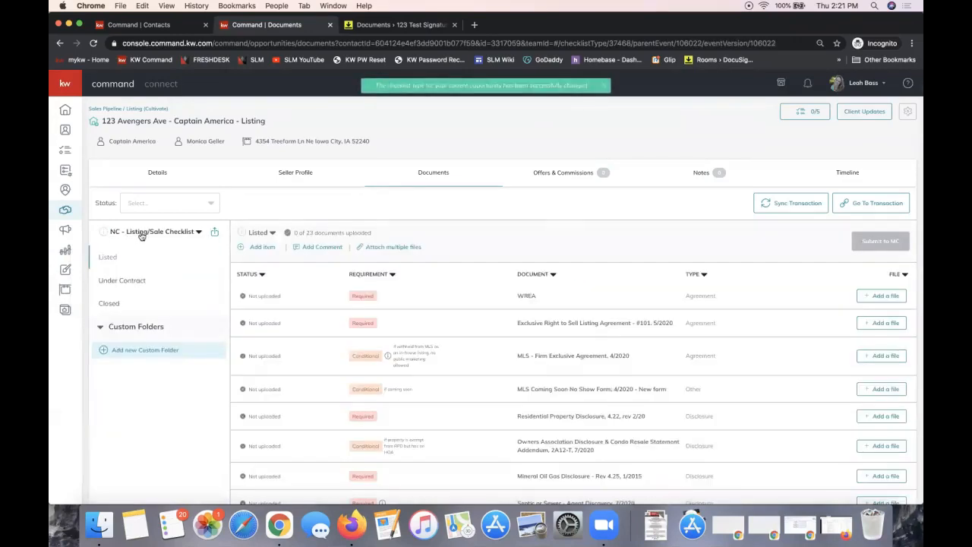
pyautogui.click(141, 235)
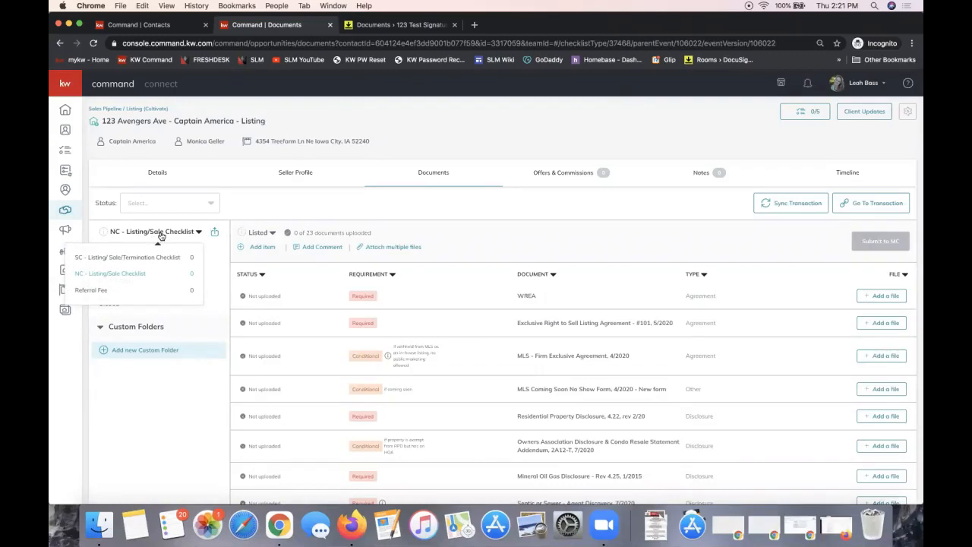
pyautogui.click(505, 212)
pyautogui.scroll(-1, 503, 325)
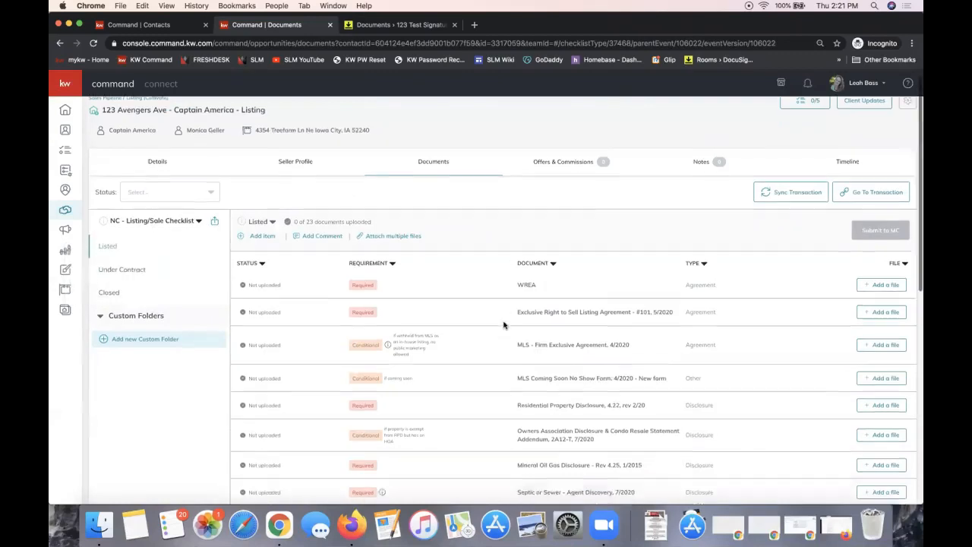
pyautogui.scroll(-2, 504, 325)
pyautogui.scroll(-5, 503, 325)
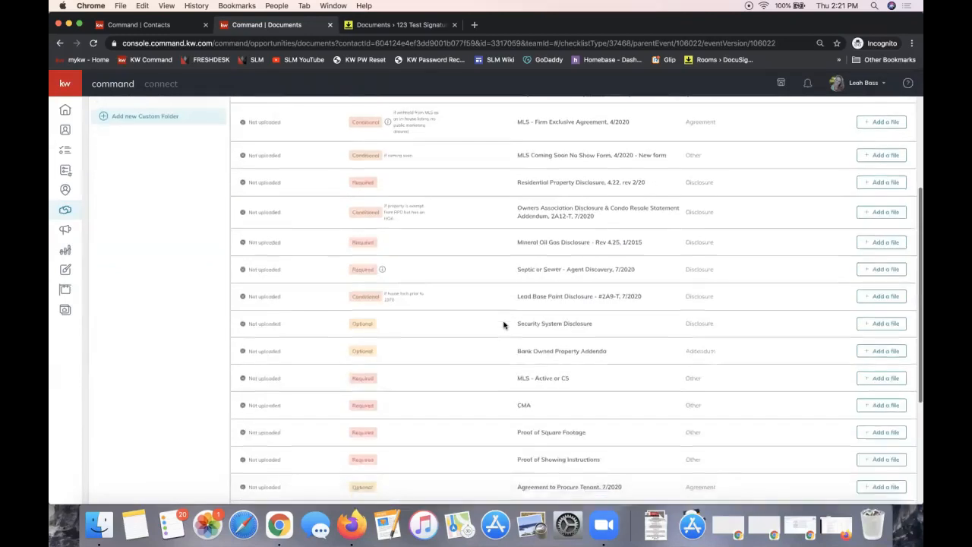
pyautogui.scroll(6, 504, 325)
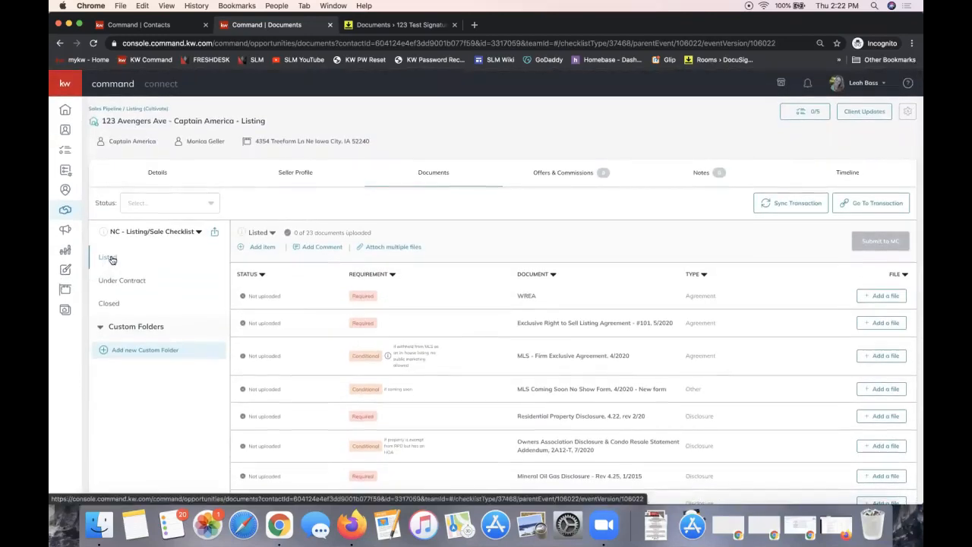
pyautogui.click(120, 282)
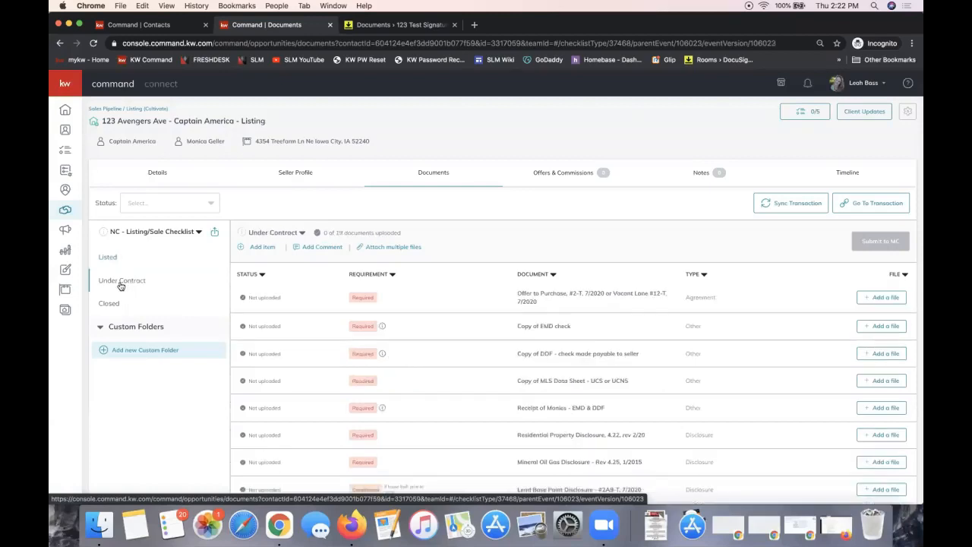
pyautogui.click(108, 258)
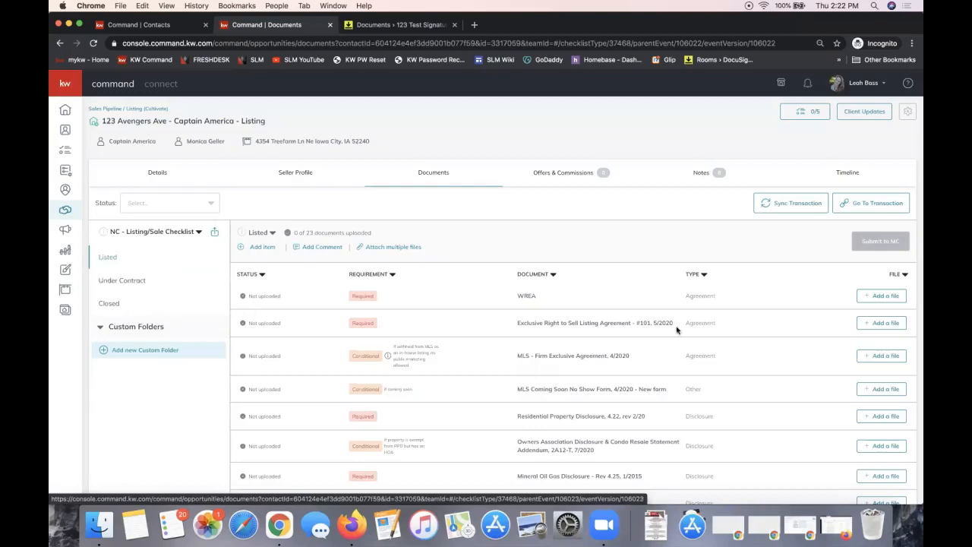
pyautogui.scroll(-3, 677, 329)
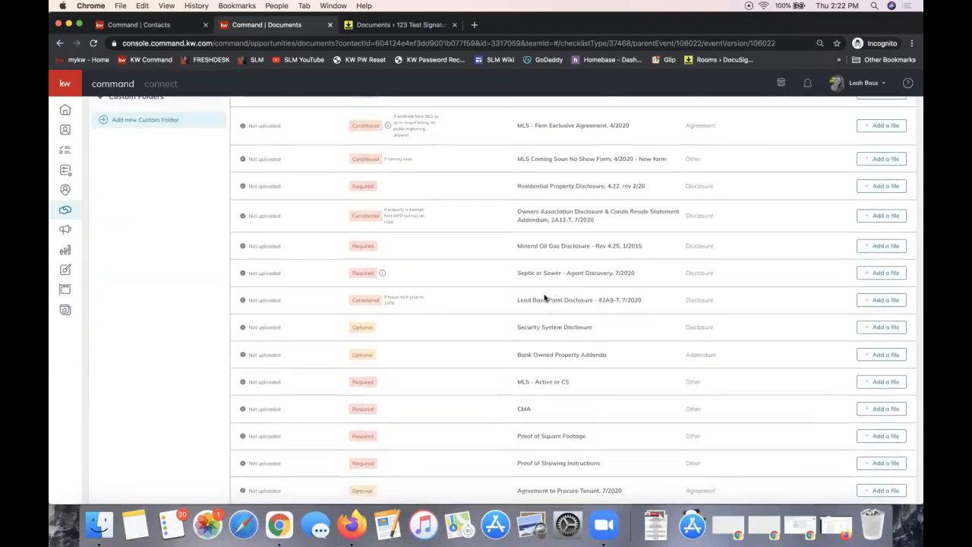
pyautogui.scroll(3, 545, 297)
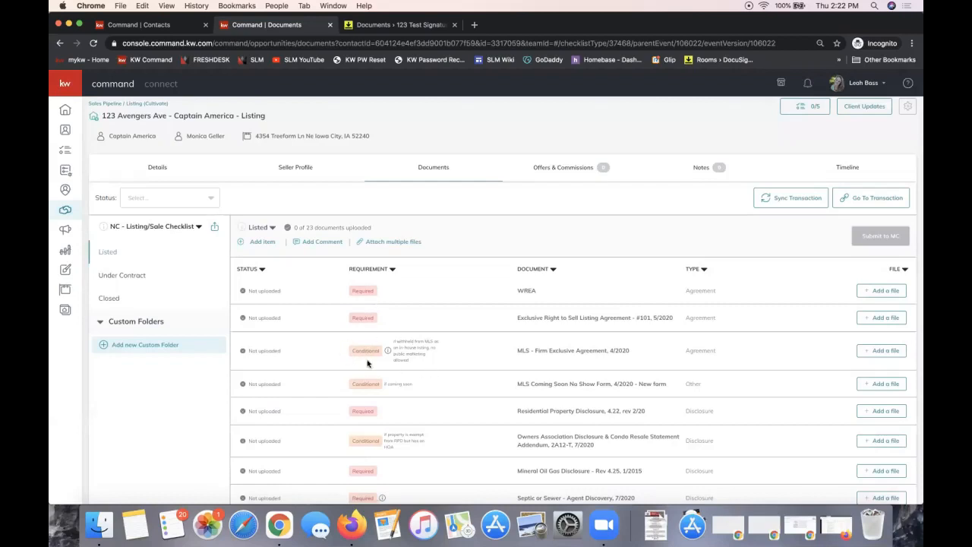
pyautogui.scroll(-3, 369, 364)
pyautogui.scroll(3, 369, 364)
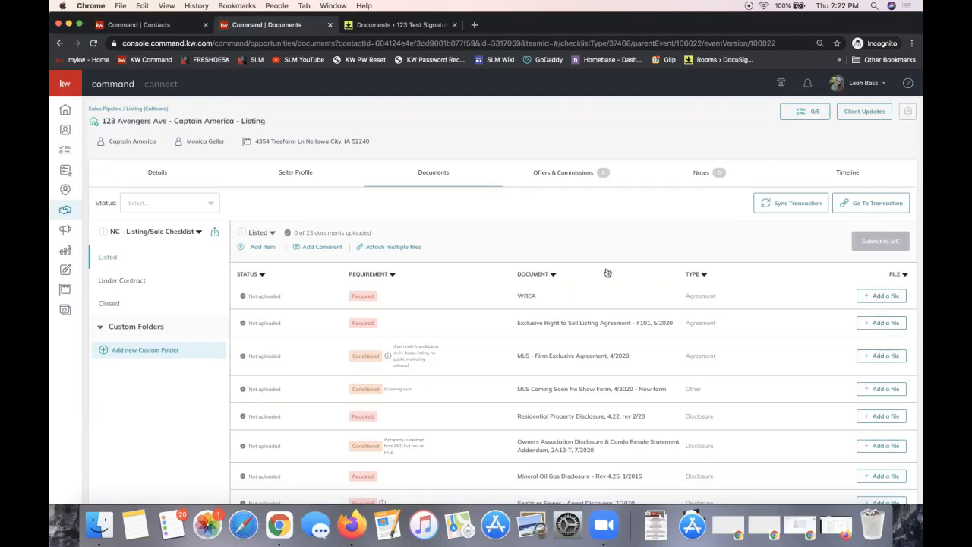
# Open Attach multiple files, cancel the local file browser, and pick DocuSign as the source
pyautogui.click(394, 247)
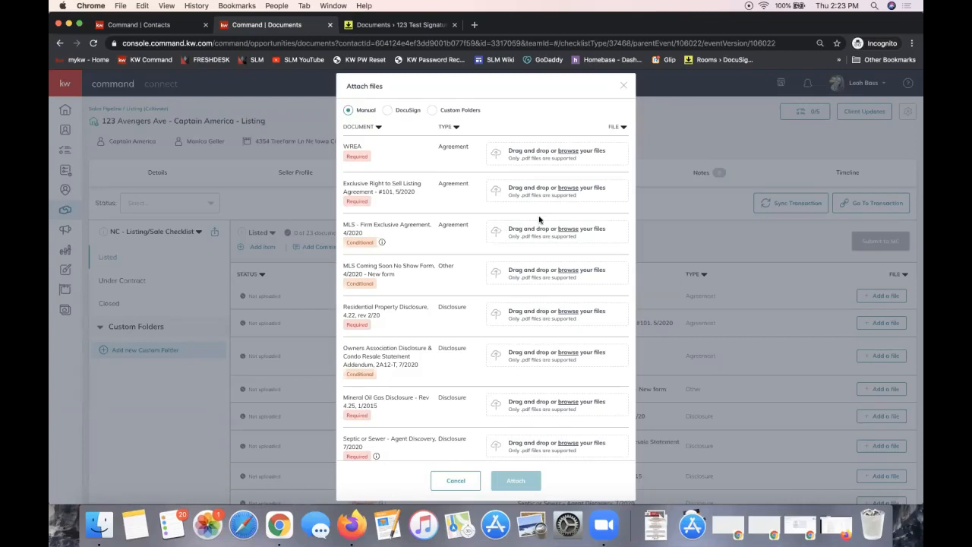
pyautogui.click(557, 162)
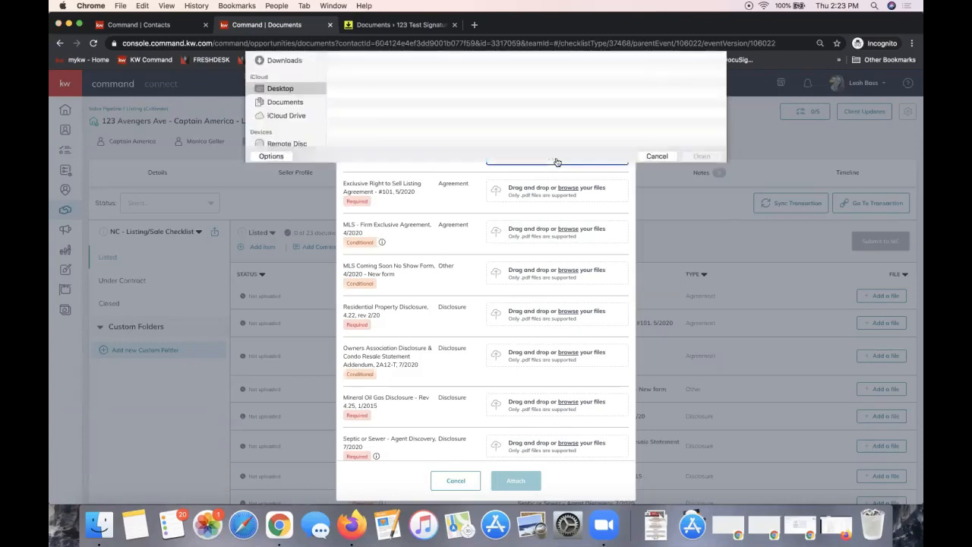
pyautogui.click(647, 237)
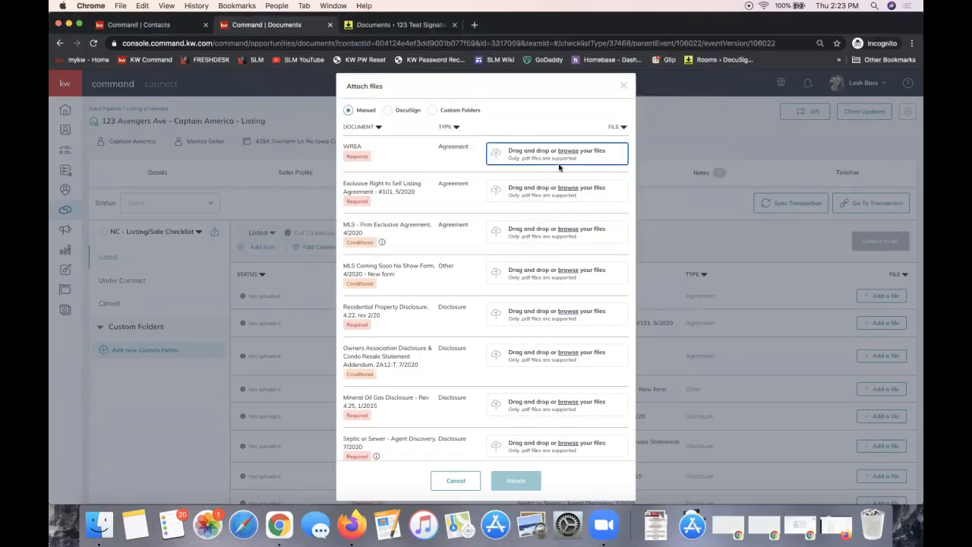
pyautogui.click(387, 111)
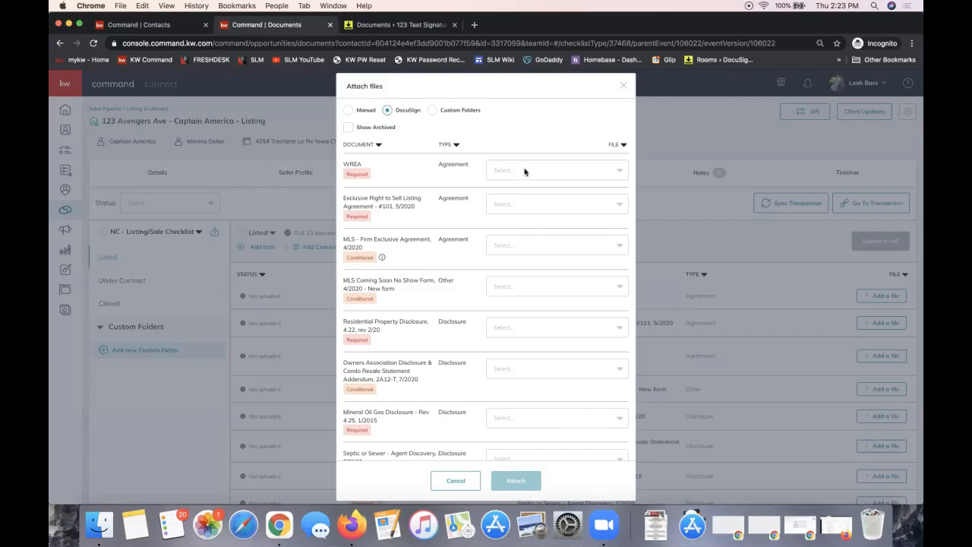
# Attach the 101 file to WREA and the 2-T Offer to Purchase file to Exclusive Right to Sell
pyautogui.click(569, 176)
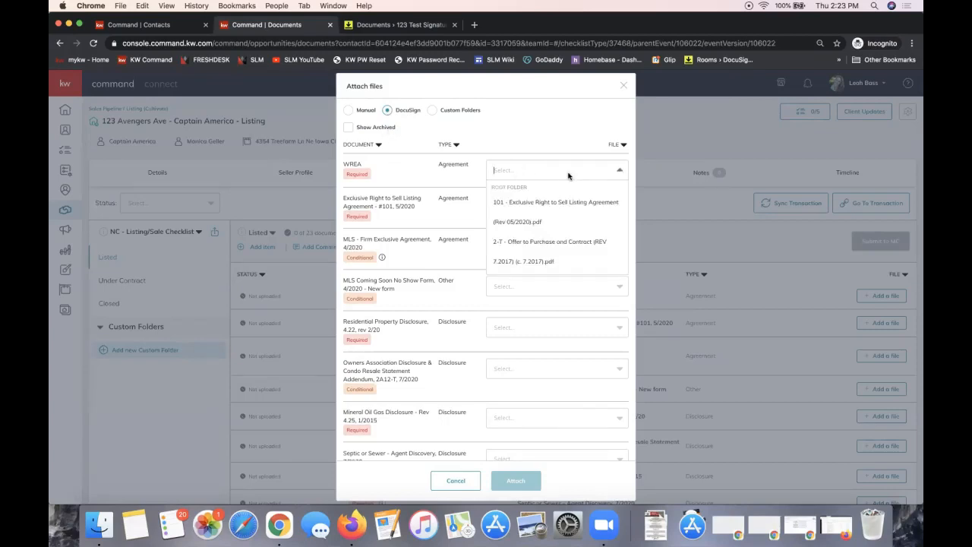
pyautogui.scroll(-1, 568, 203)
pyautogui.scroll(-1, 565, 205)
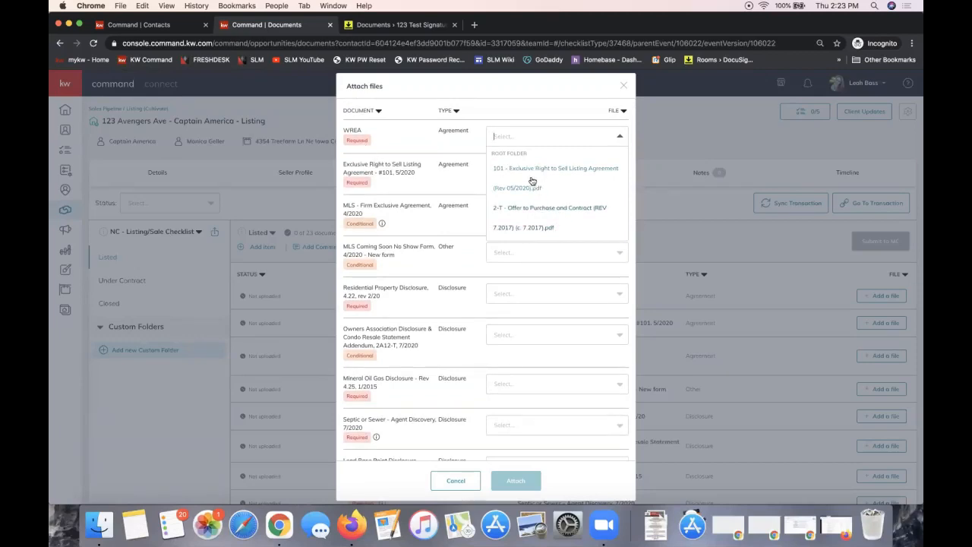
pyautogui.click(531, 183)
pyautogui.click(527, 170)
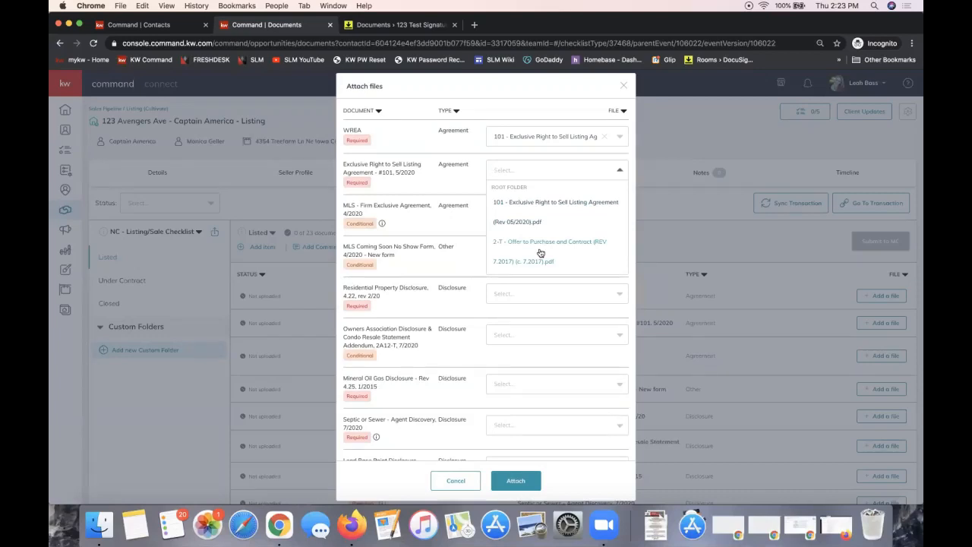
pyautogui.click(540, 252)
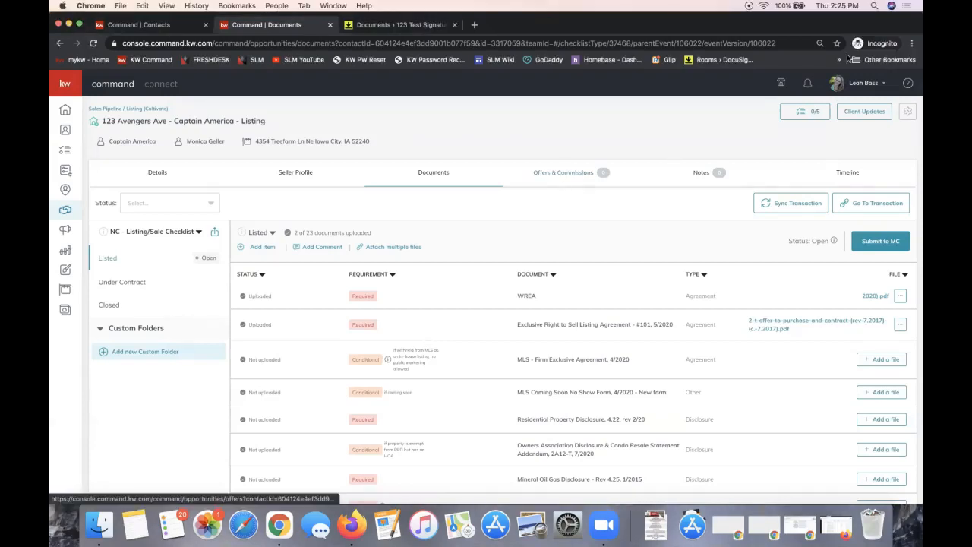
# Maximize the Google Docs window and preview the Create a Commission Request video link
pyautogui.moveTo(921, 15); pyautogui.dragTo(583, 48)
pyautogui.doubleClick(604, 58)
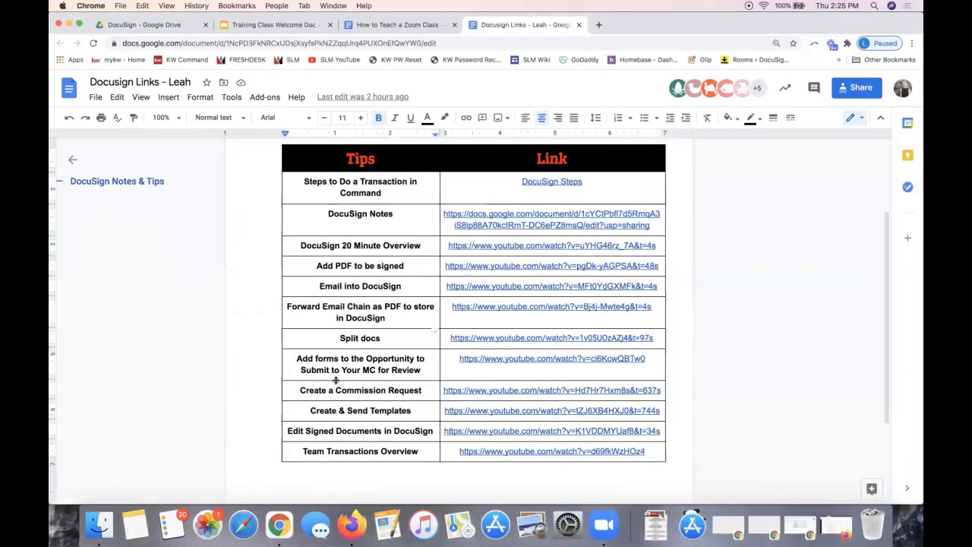
pyautogui.moveTo(336, 394); pyautogui.dragTo(426, 387)
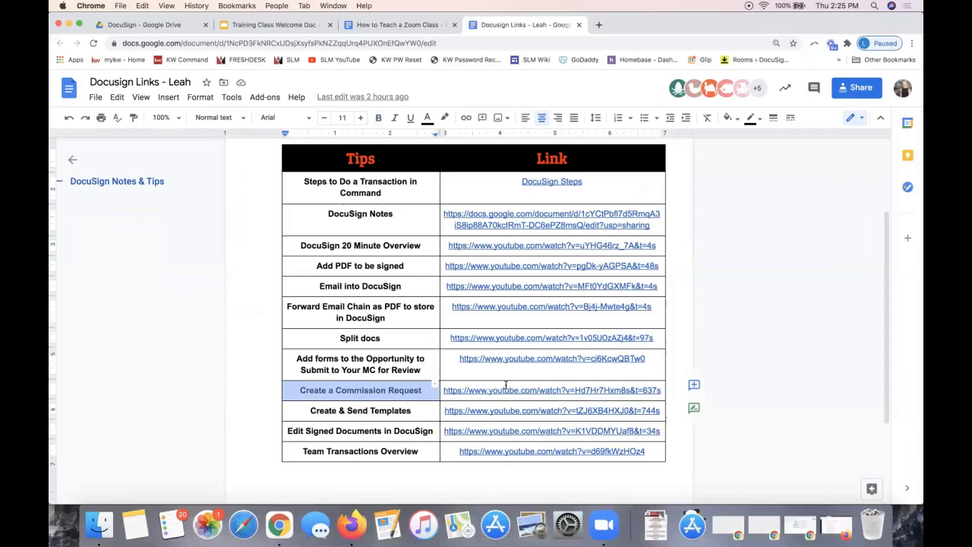
pyautogui.click(505, 389)
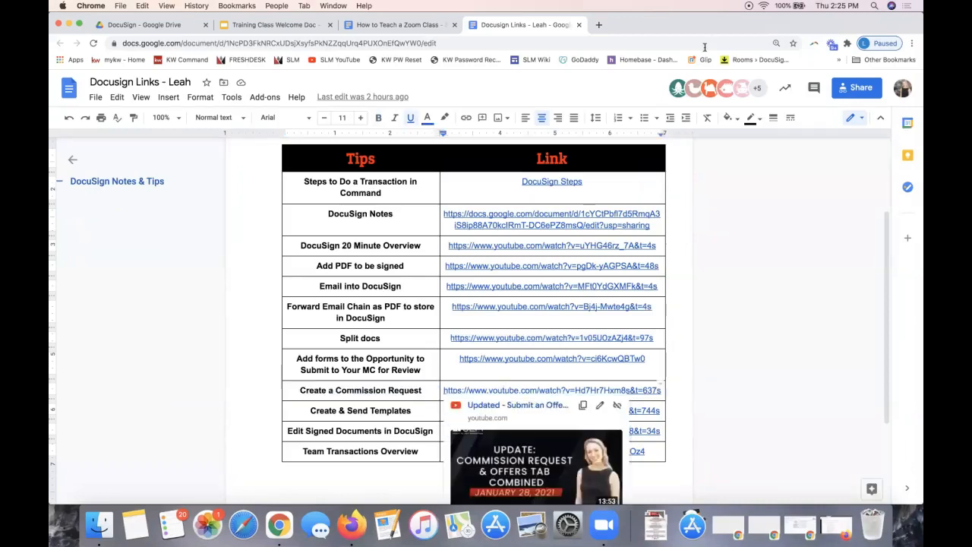